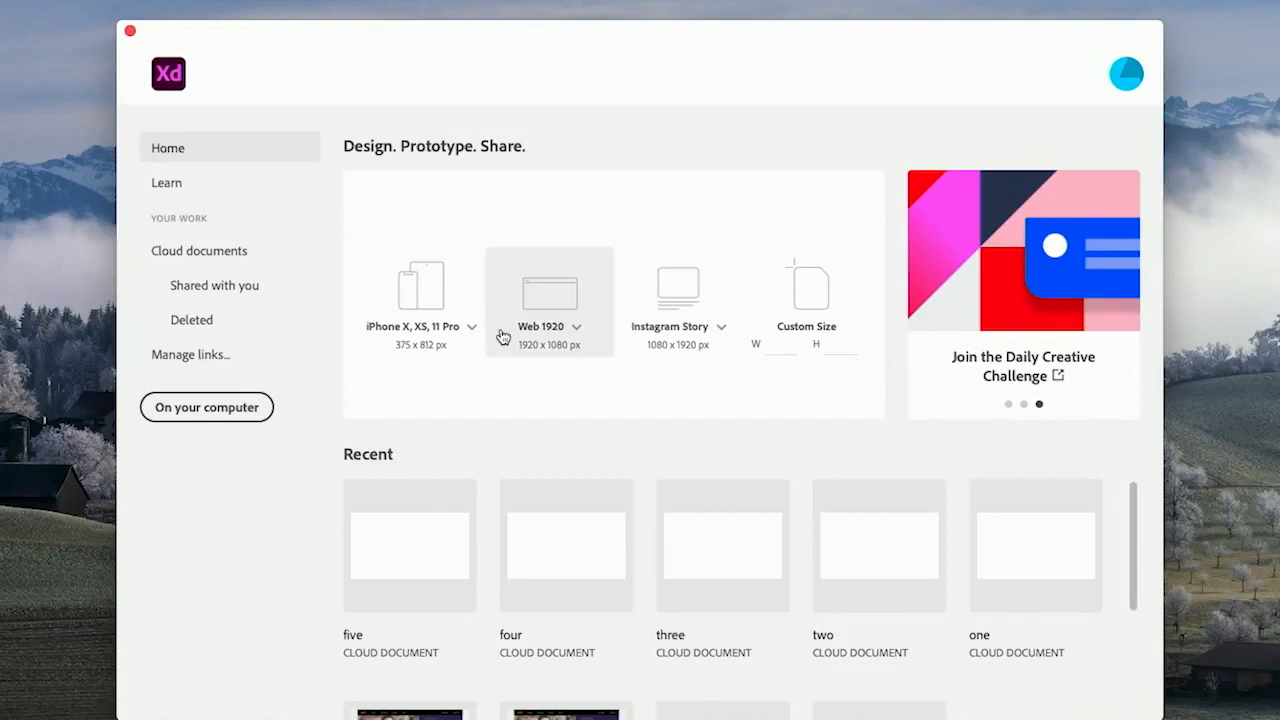
Create a new Web 1920 (1920 × 1080) document and add two more Web 1920 artboards
click(533, 328)
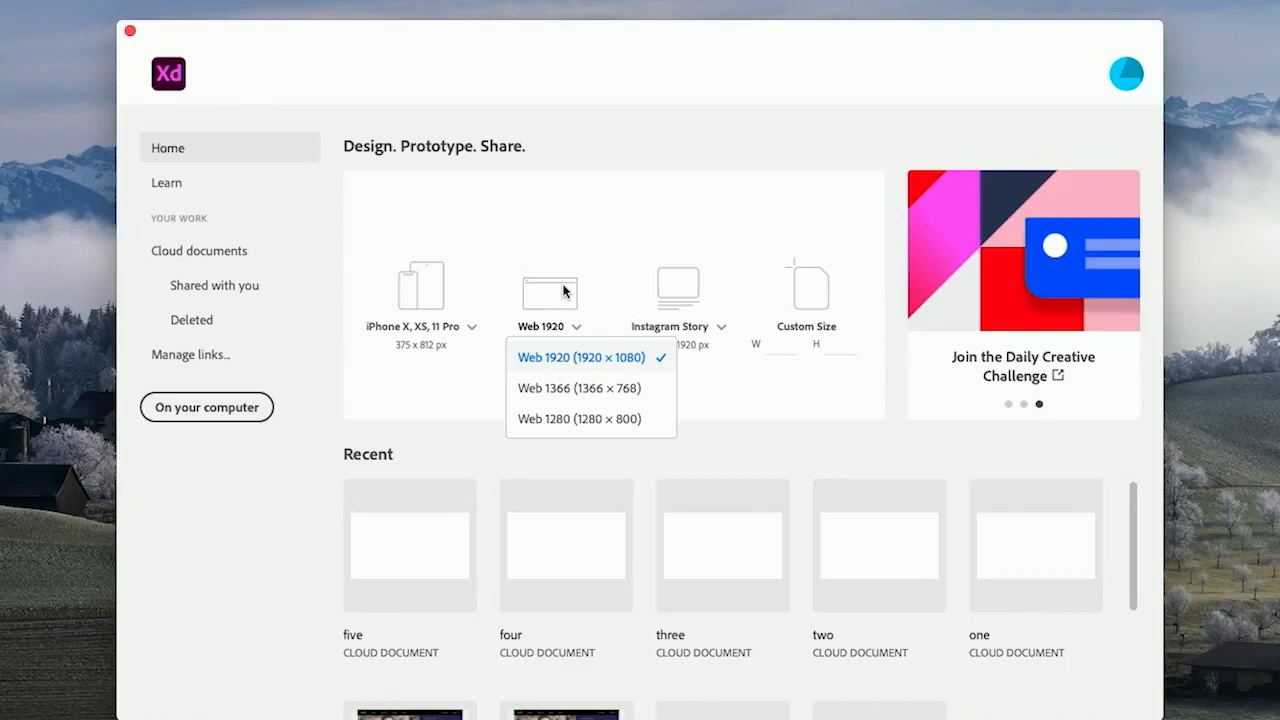
click(563, 291)
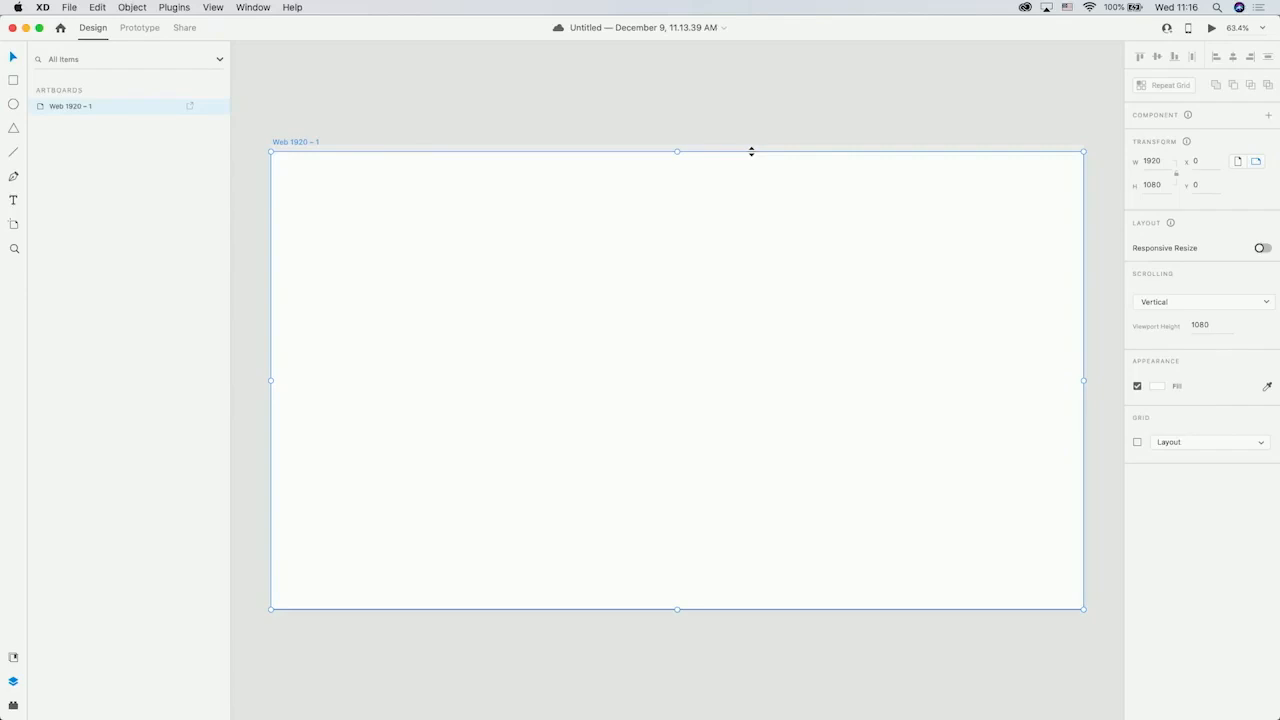
key(a)
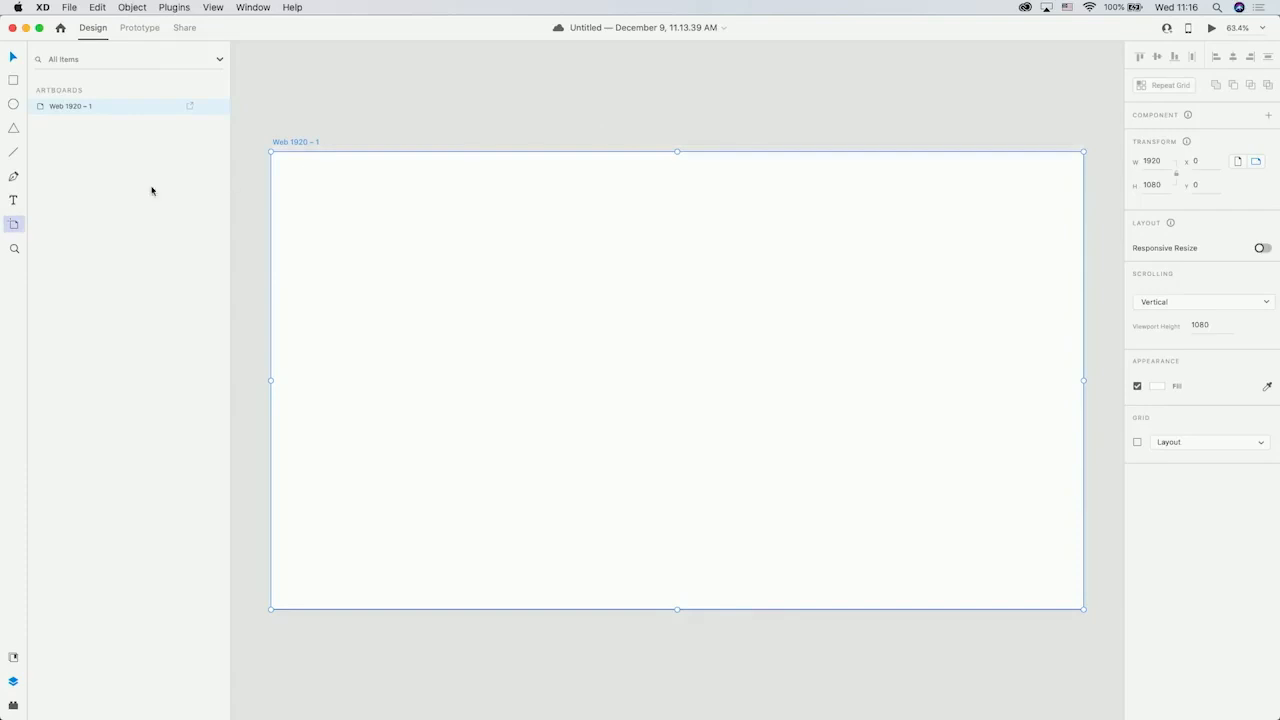
click(13, 226)
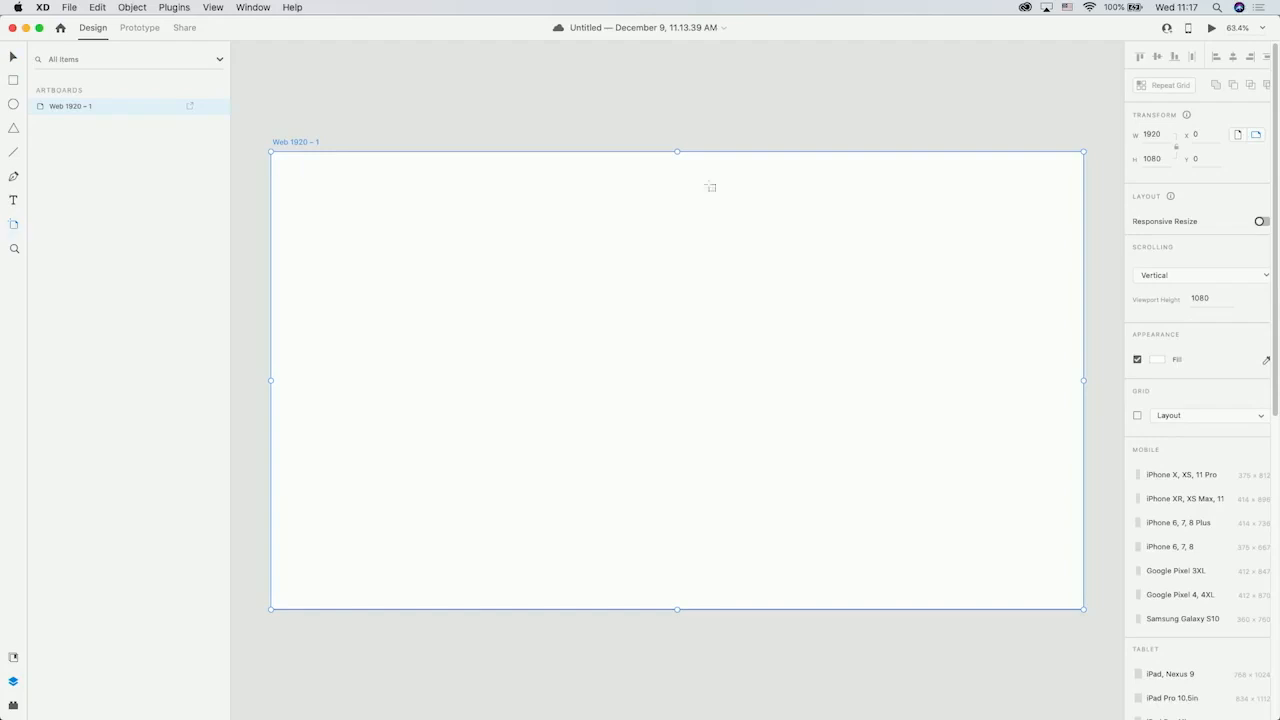
scroll(1165, 567, down, 2)
scroll(1165, 567, down, 10)
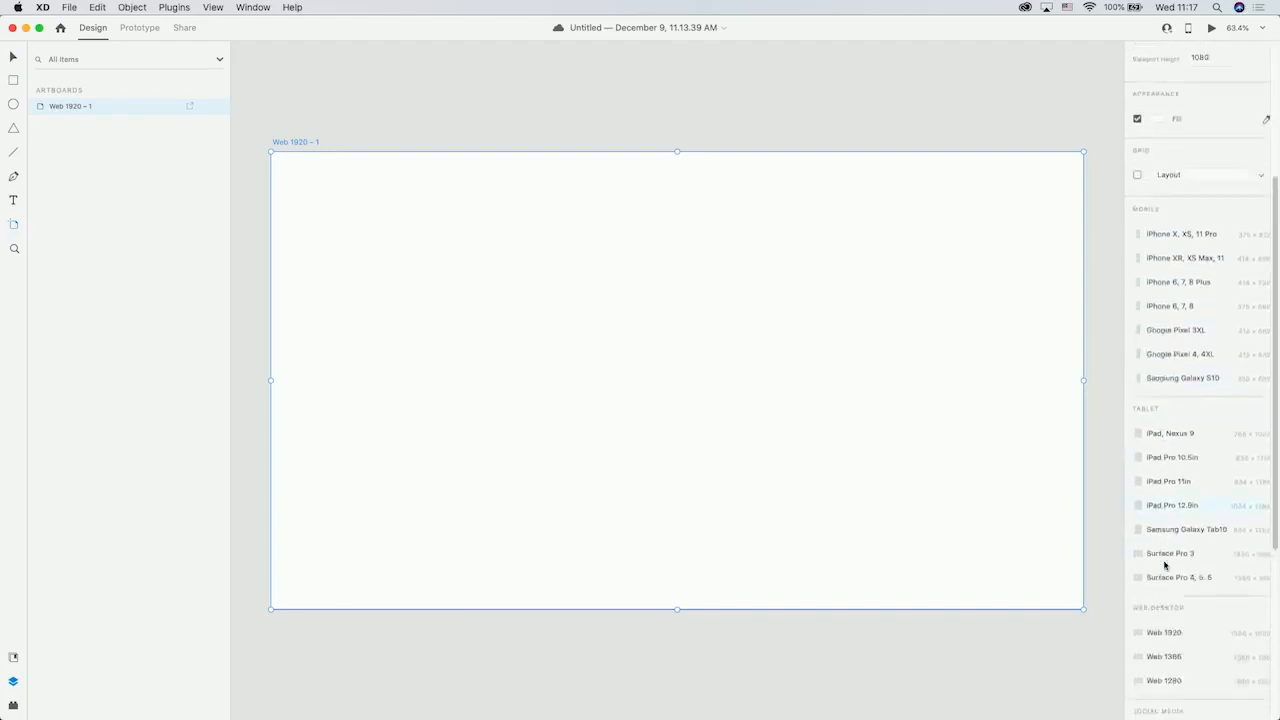
click(1160, 528)
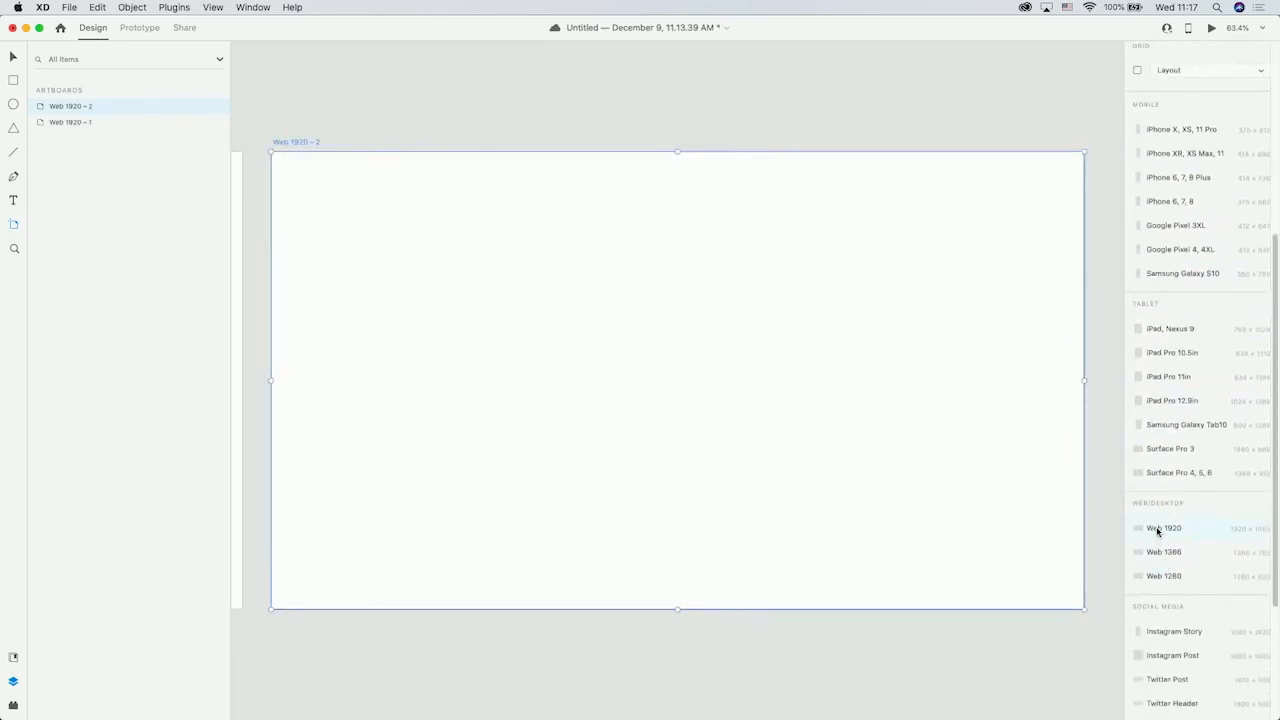
click(272, 640)
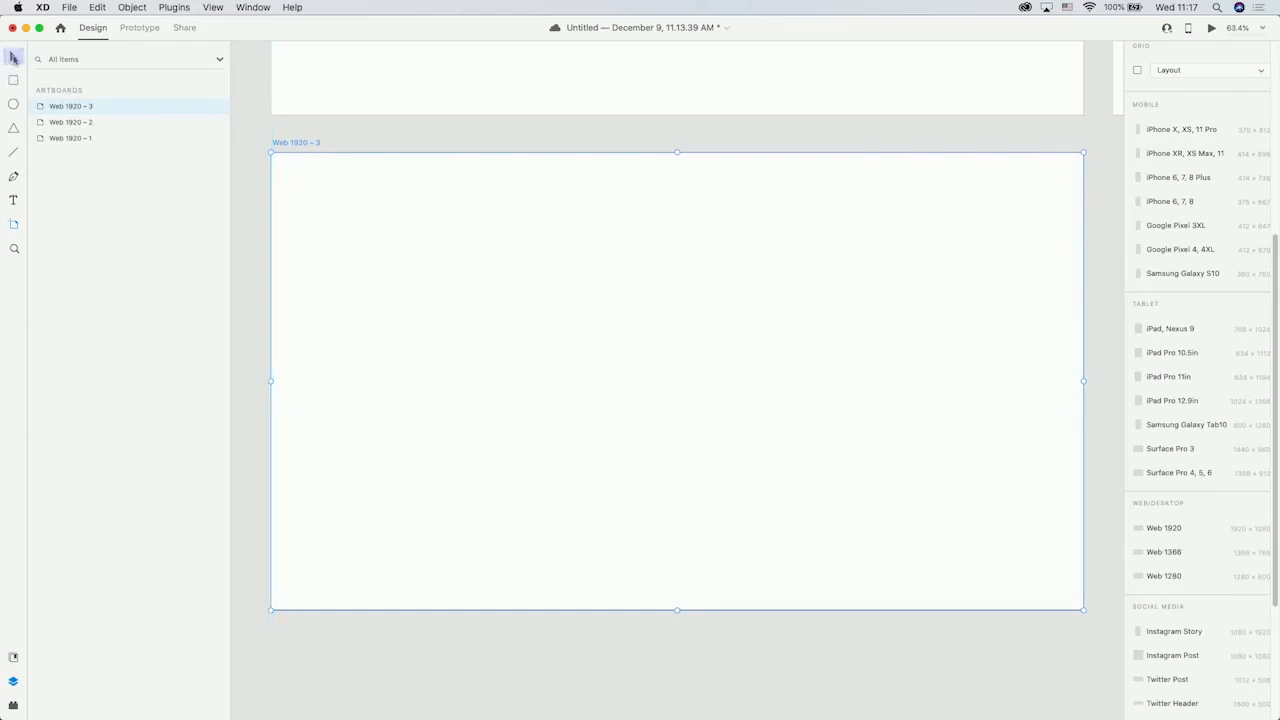
click(13, 58)
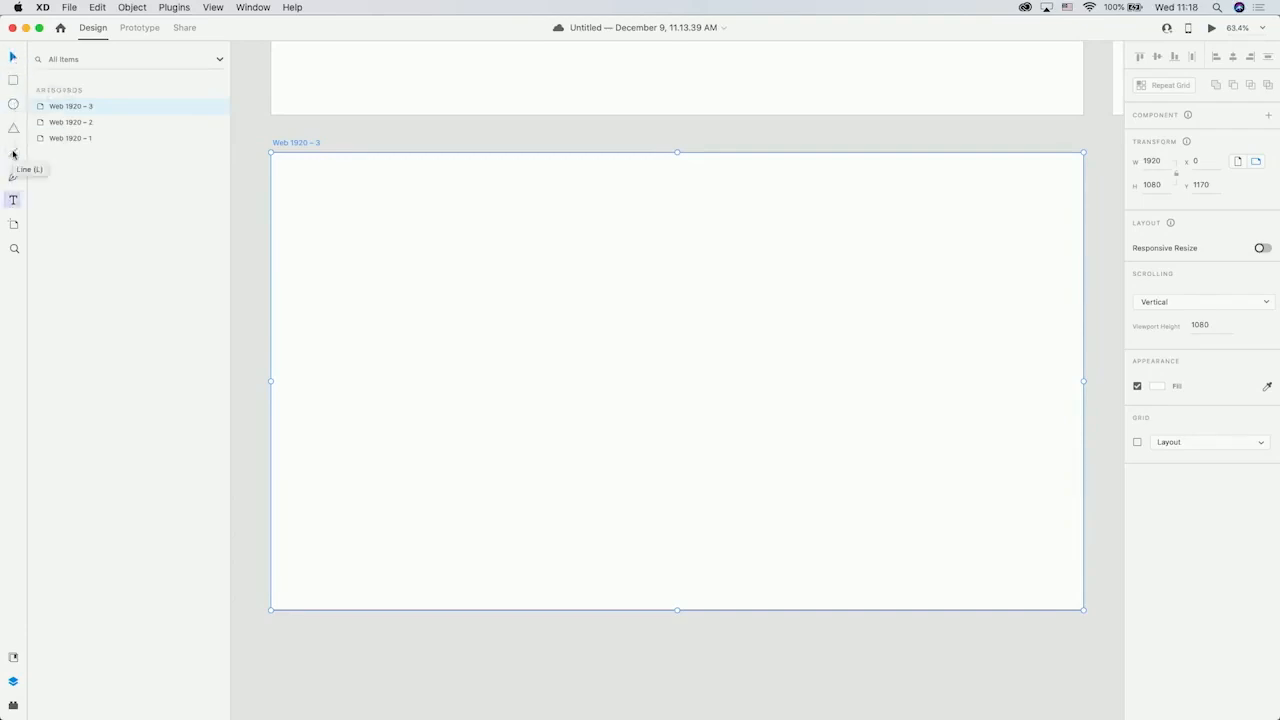
Add the text "Wisconsin County Library" in the upper part of the Web 1920 – 3 artboard
click(15, 248)
click(318, 199)
click(318, 199)
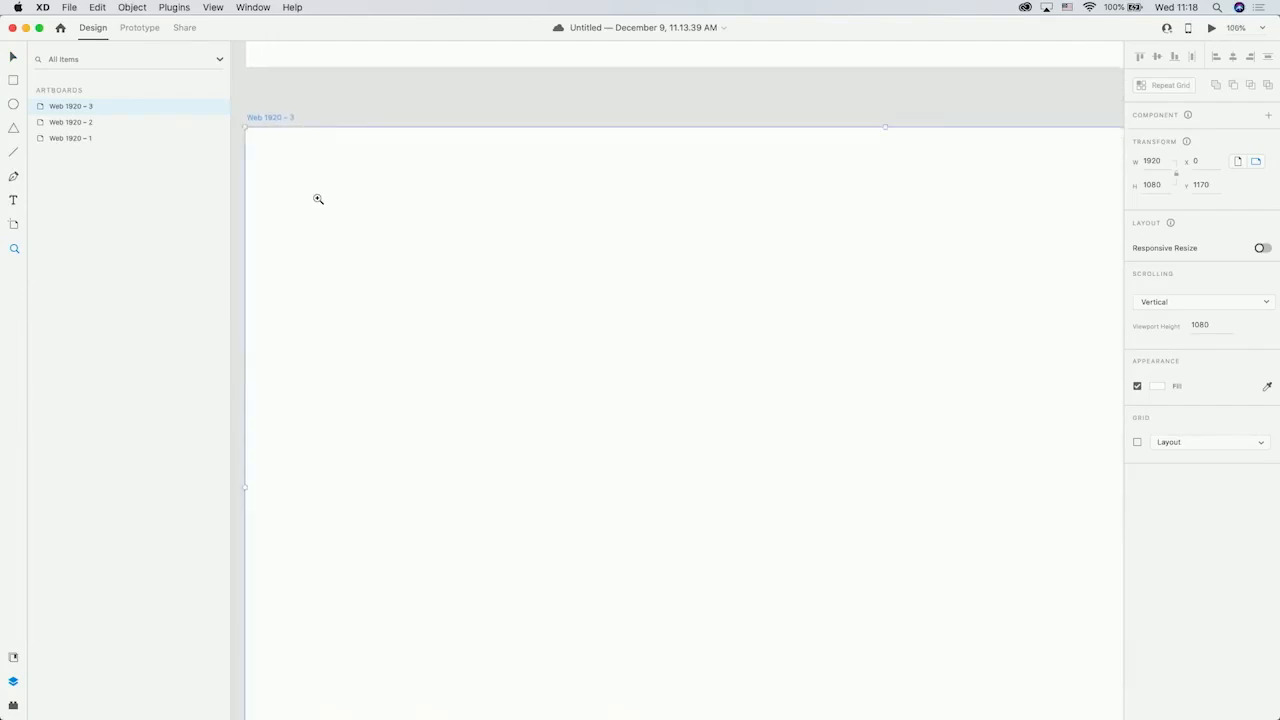
key(t)
click(301, 213)
text(Wisconsin County Library)
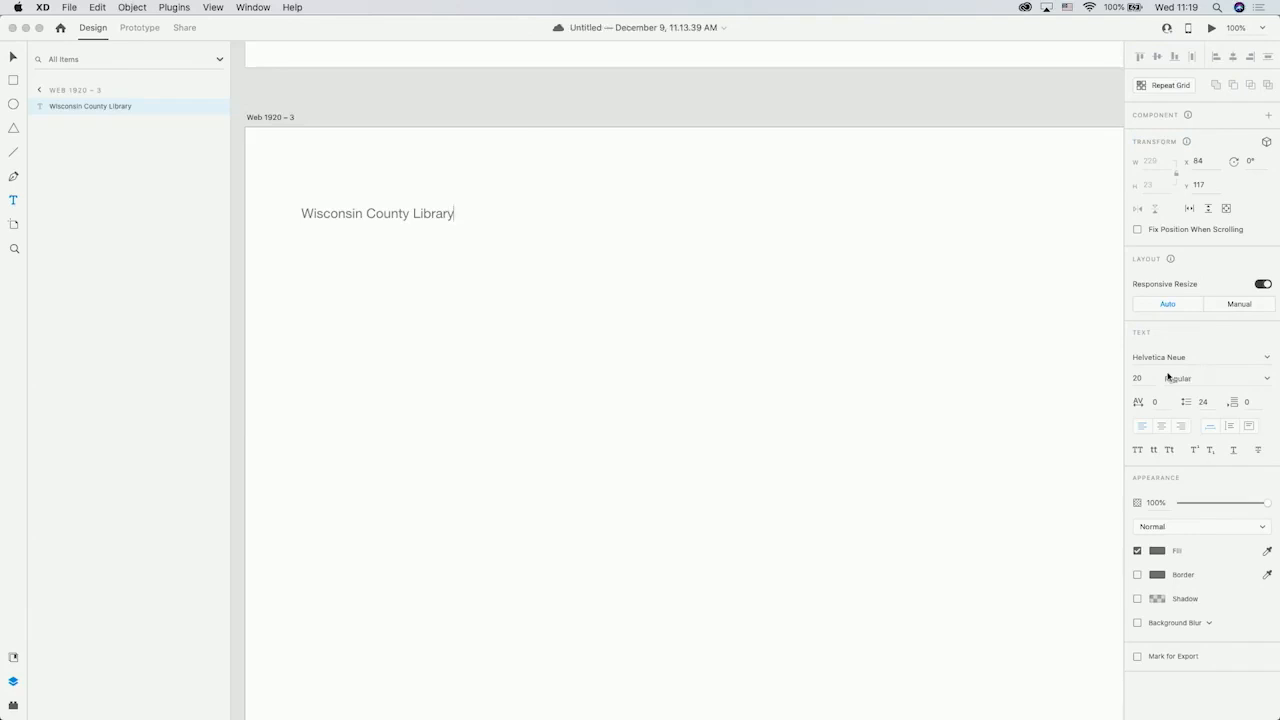
Set the library title's font size to 100 and move it to the artboard's upper edge at about X 114, Y 0
click(1146, 380)
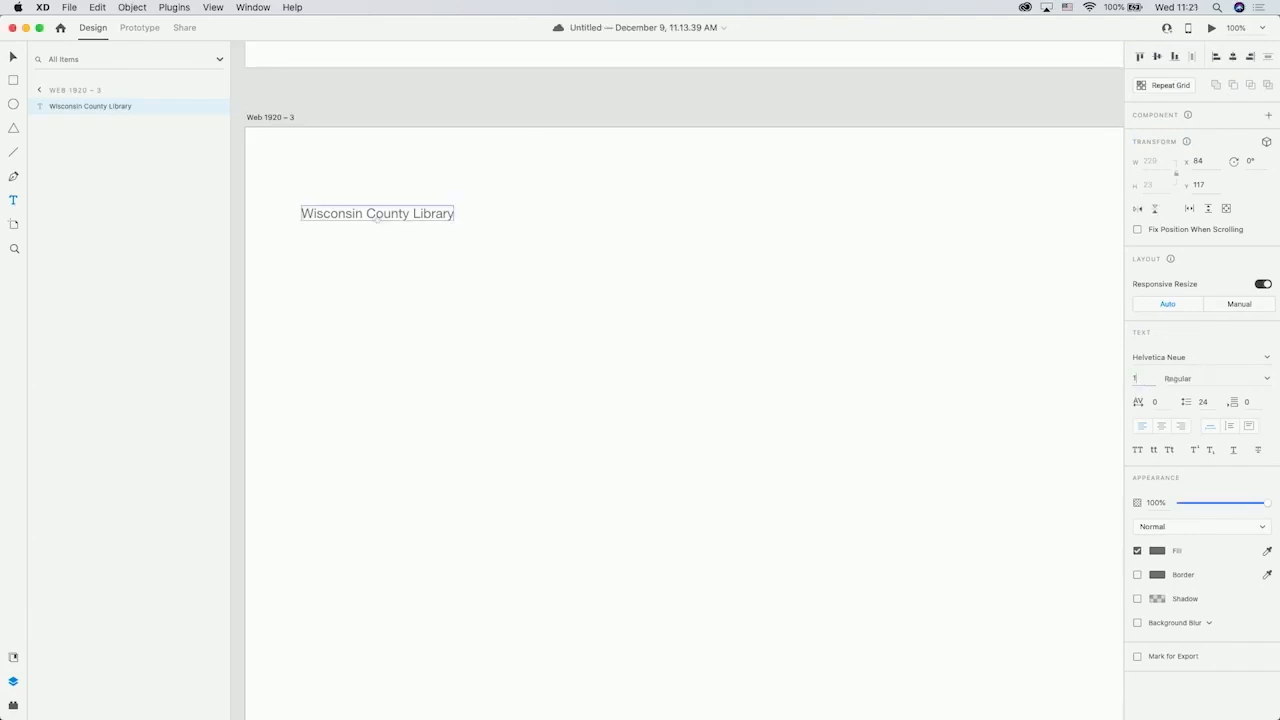
text(00)
key(Return)
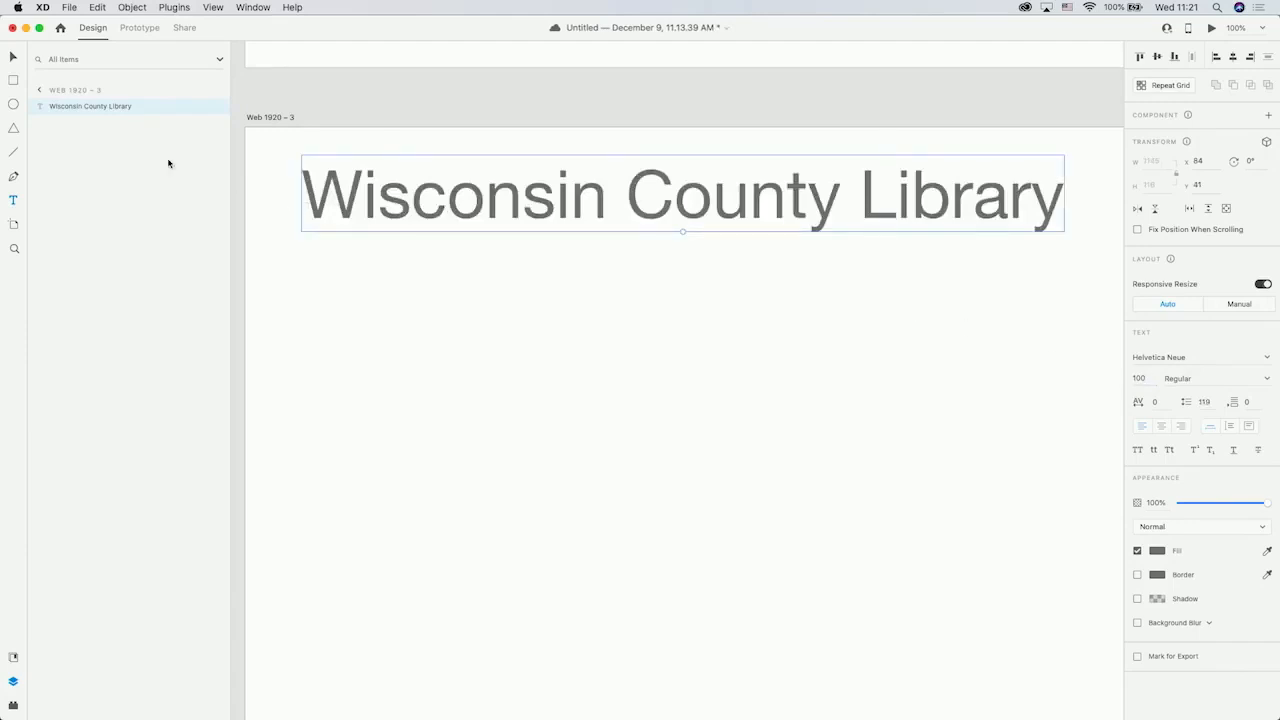
click(13, 57)
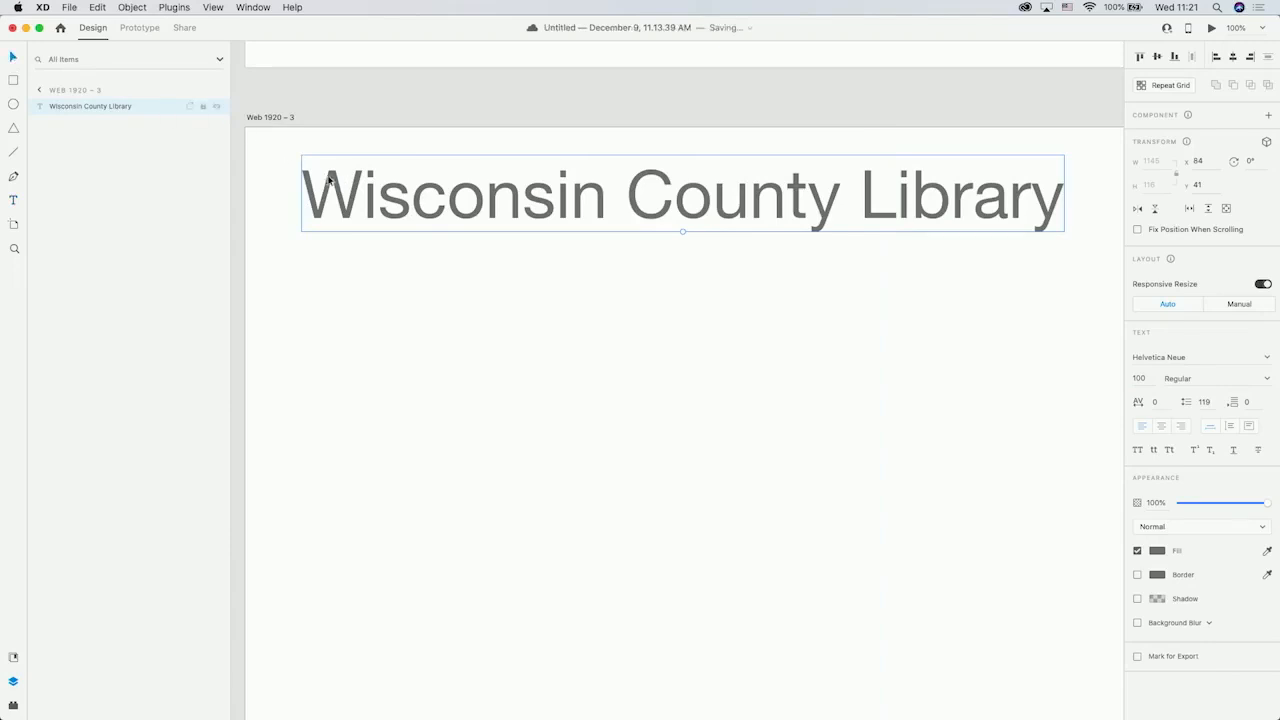
drag(325, 177, 349, 150)
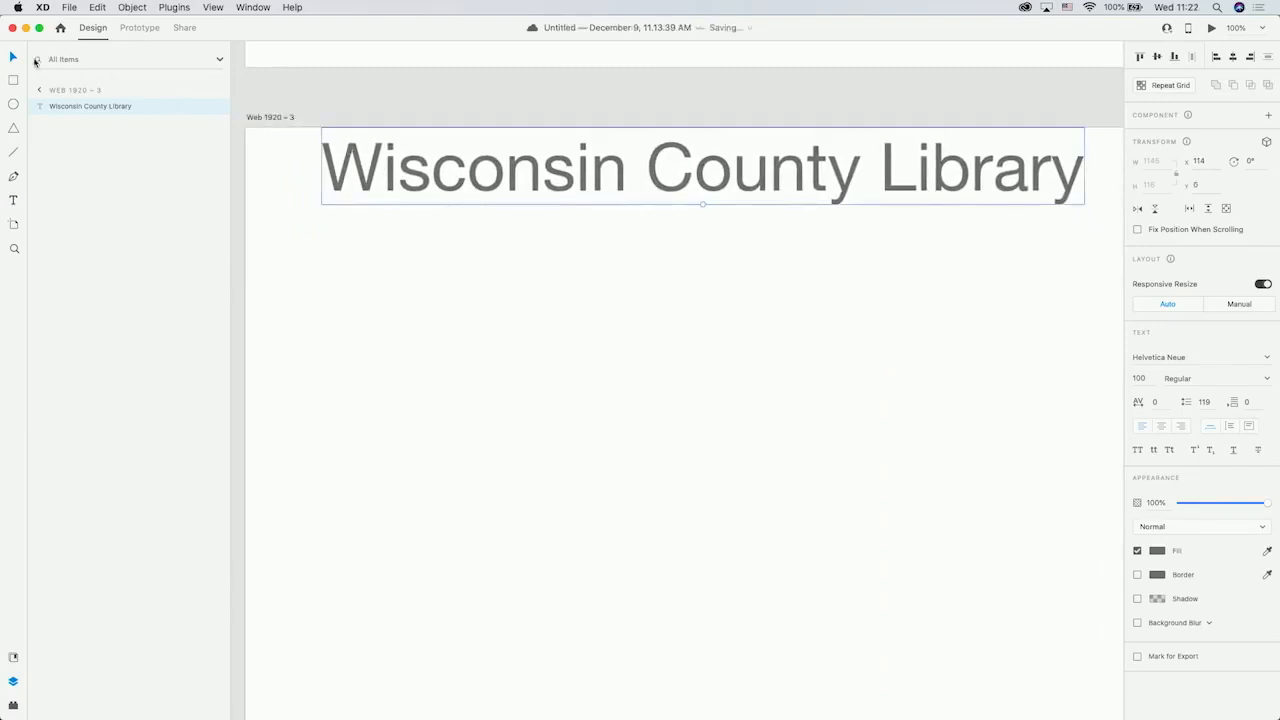
Draw a square of about 59 × 59 before the title and a rectangle of about 123 × 152 below it
click(13, 82)
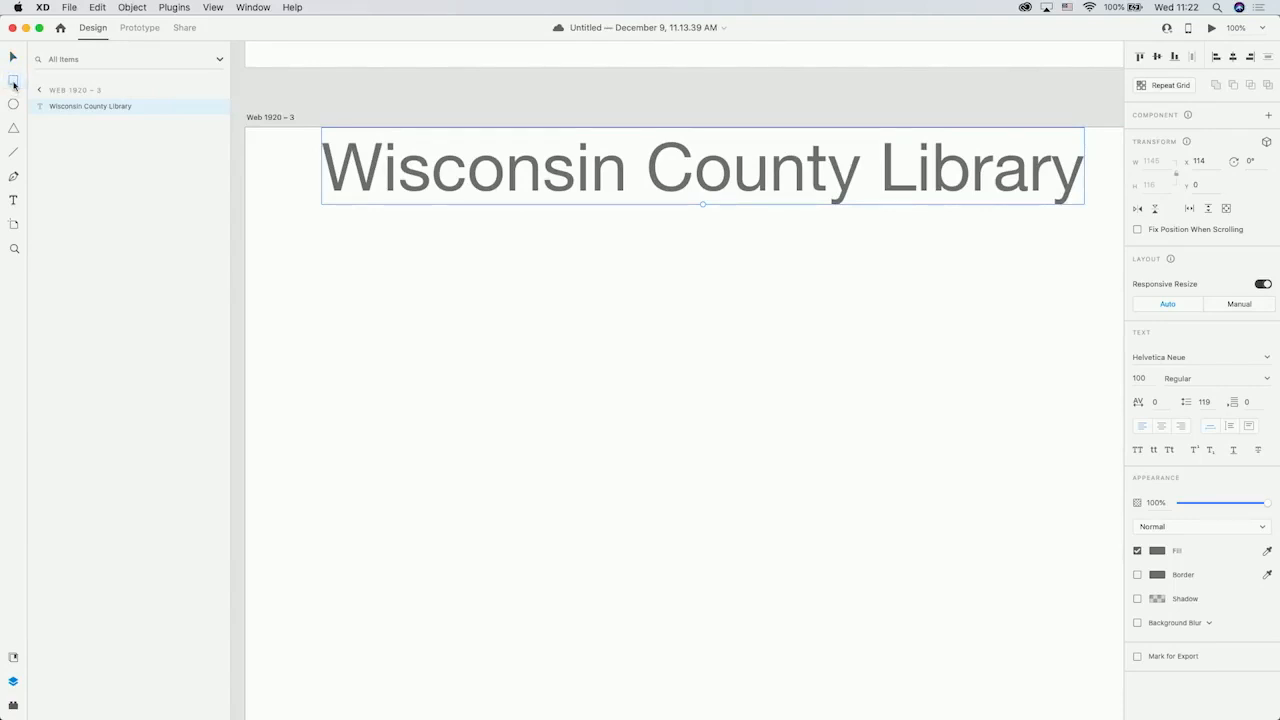
click(13, 82)
drag(261, 139, 301, 178)
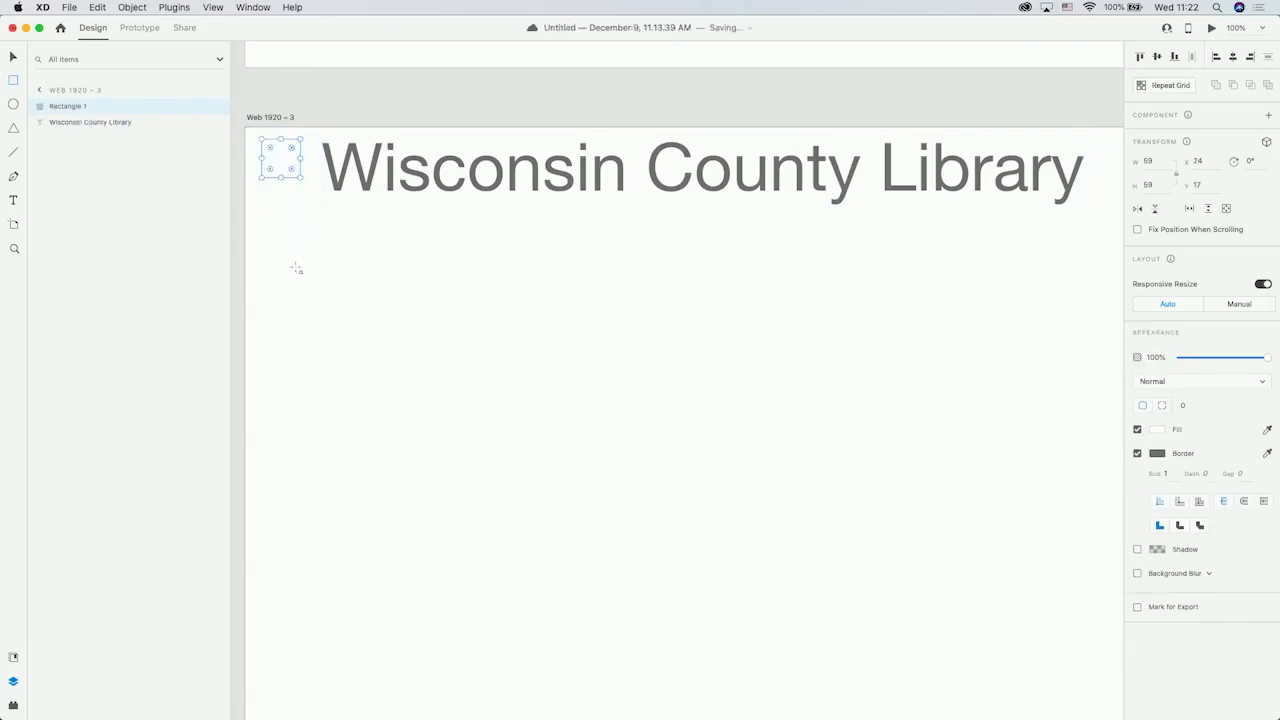
drag(296, 269, 376, 368)
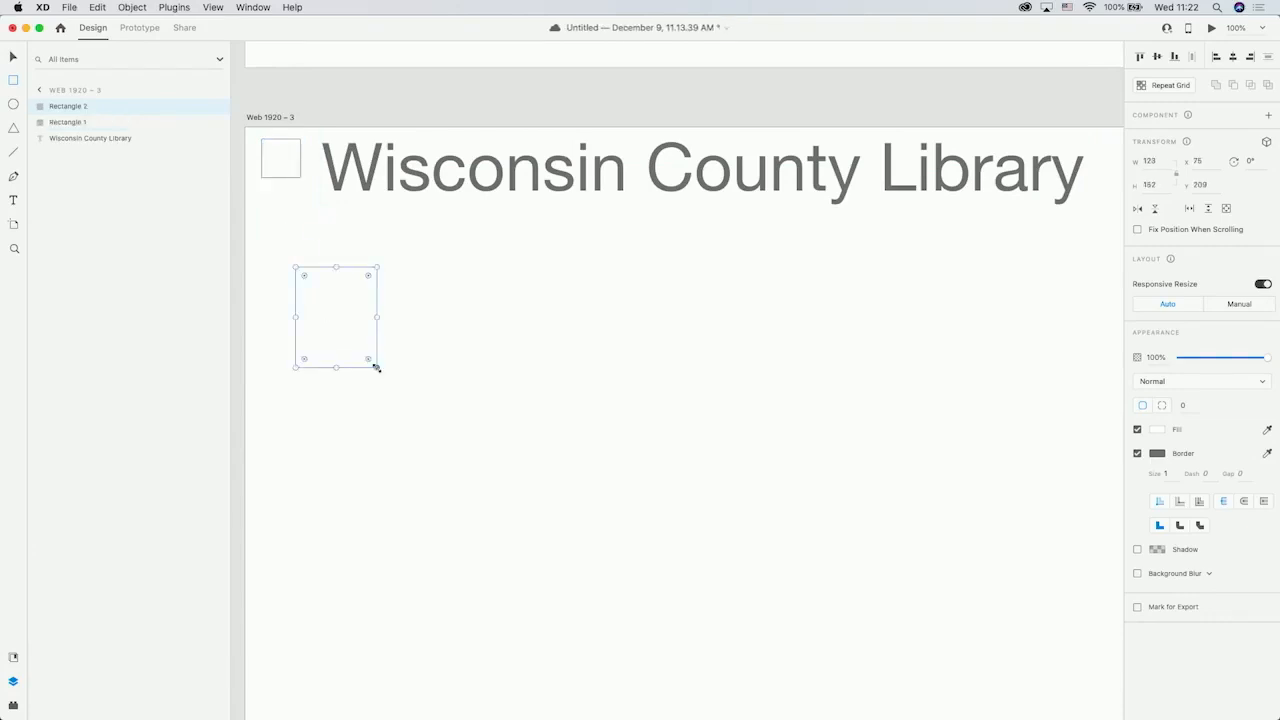
Add the label "Book title" directly under the larger rectangle with a font size of 20
click(14, 201)
click(295, 391)
text(Book title)
key(Escape)
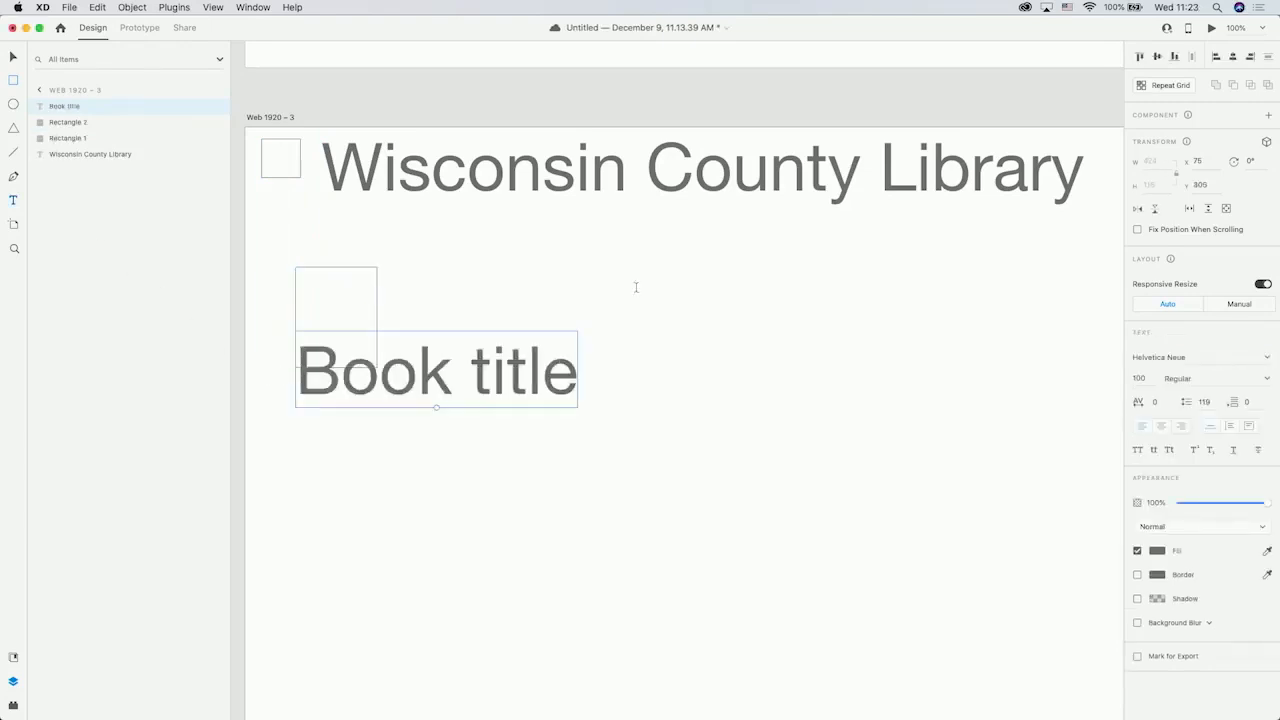
click(1139, 378)
text(20)
key(Return)
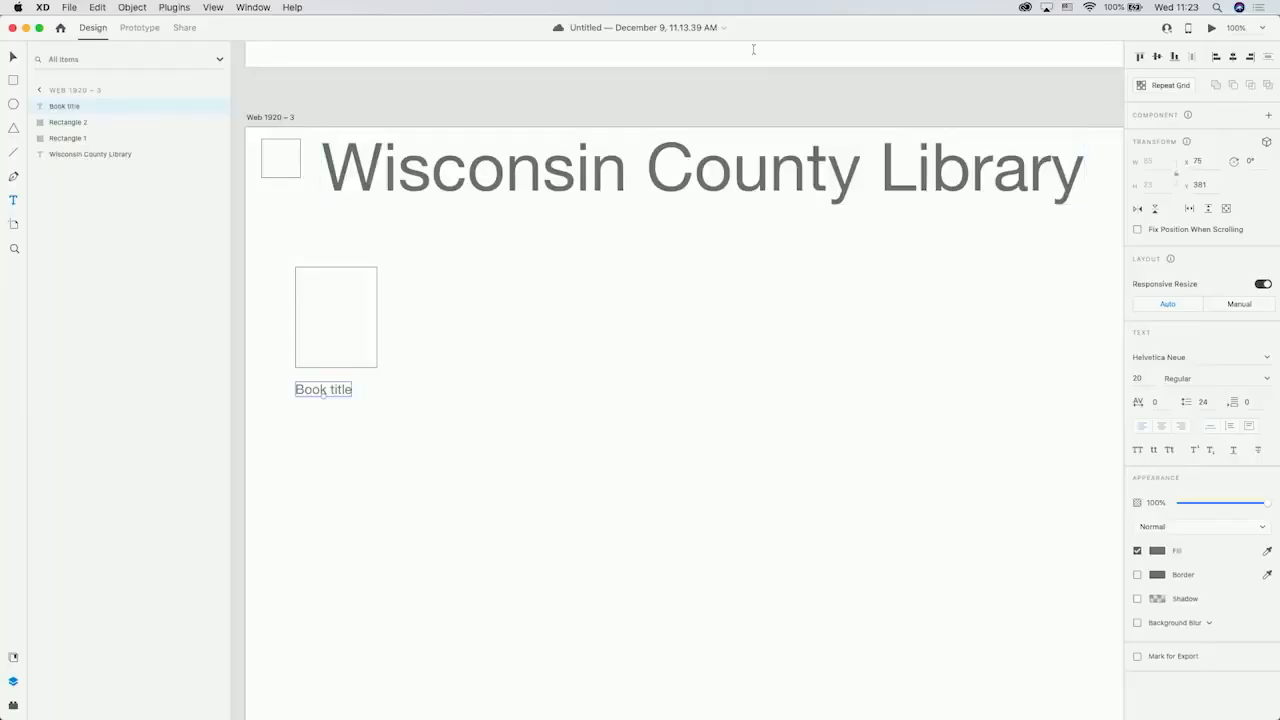
Turn on the layout grid for the Web 1920 – 3 artboard
click(13, 56)
click(279, 119)
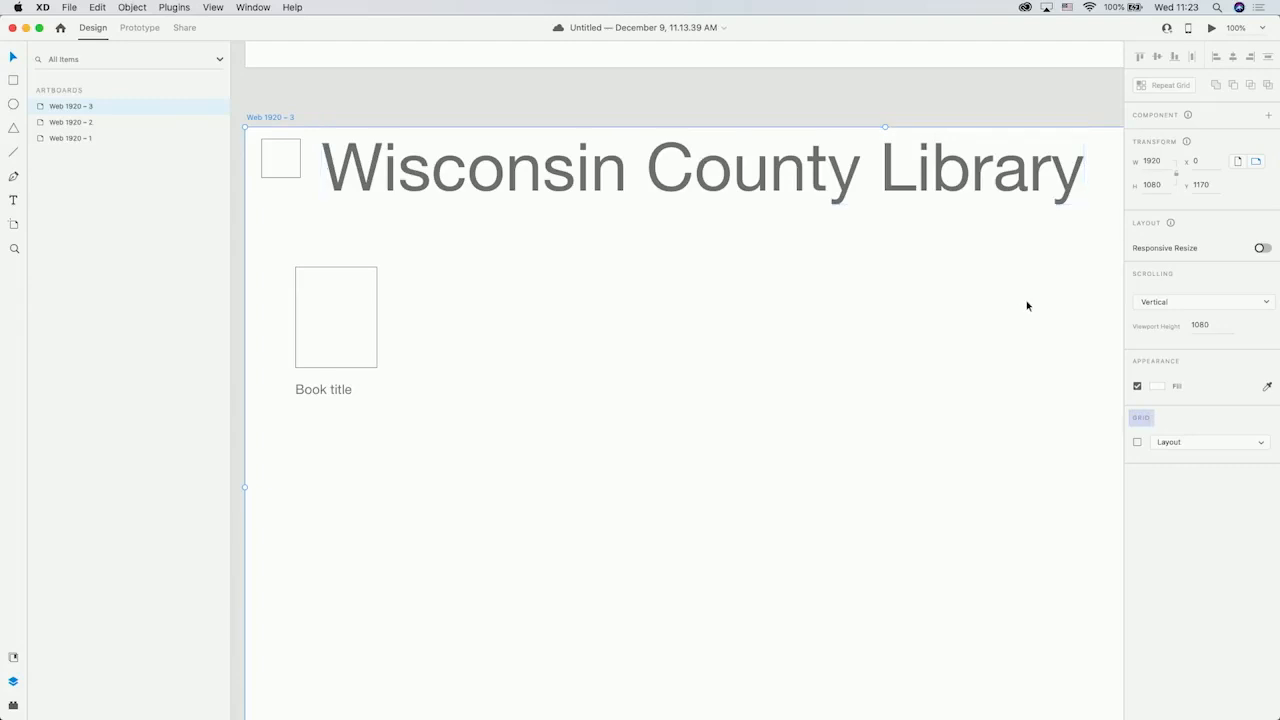
click(1137, 443)
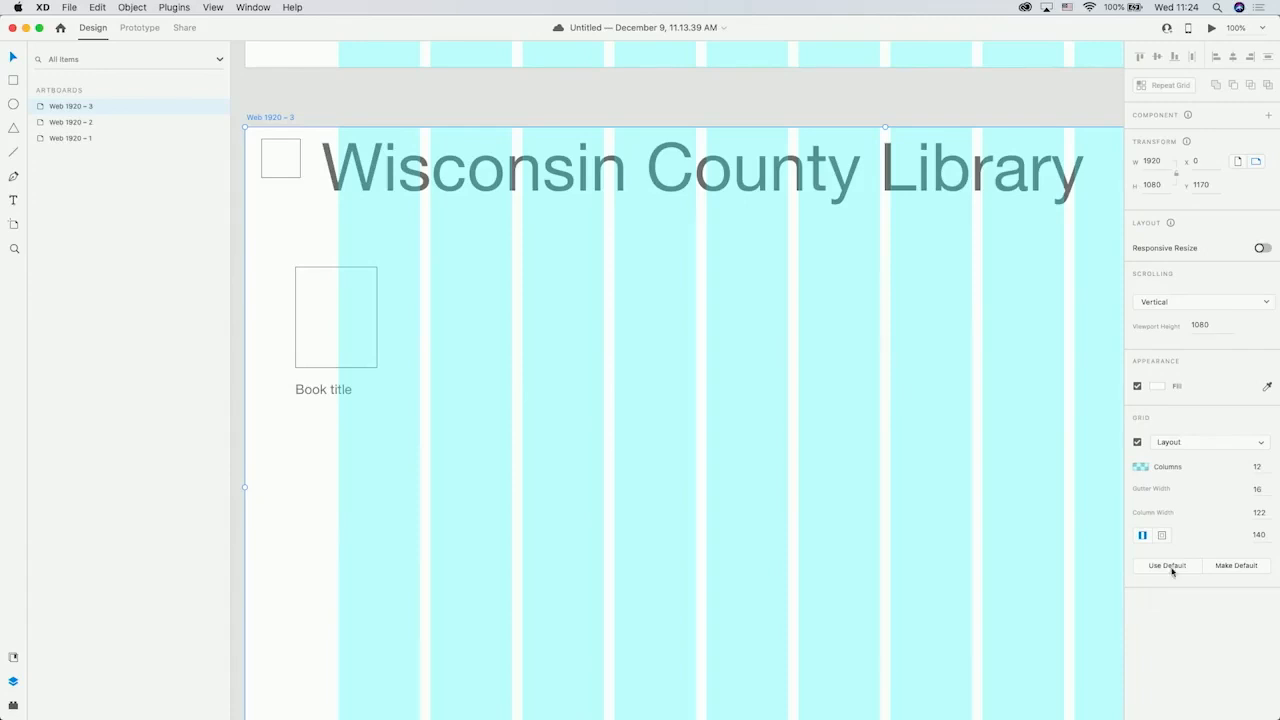
Change the colour of the layout grid columns to magenta
click(1143, 470)
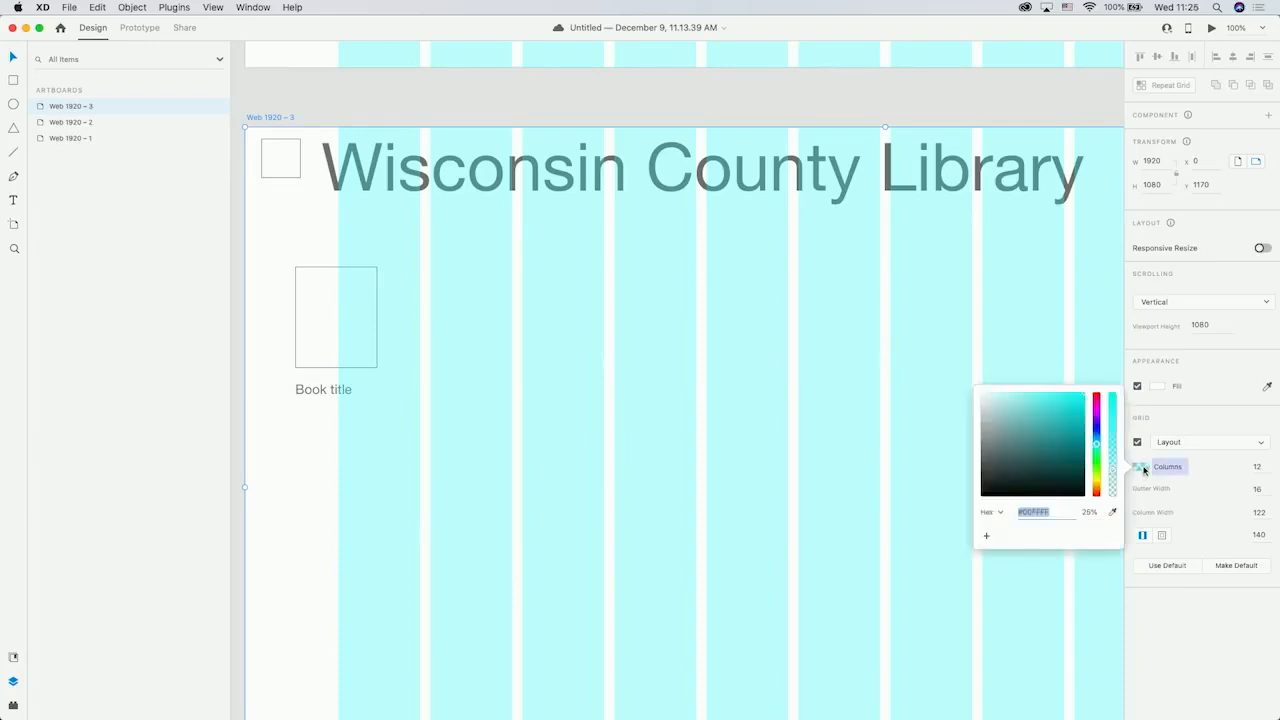
click(1097, 413)
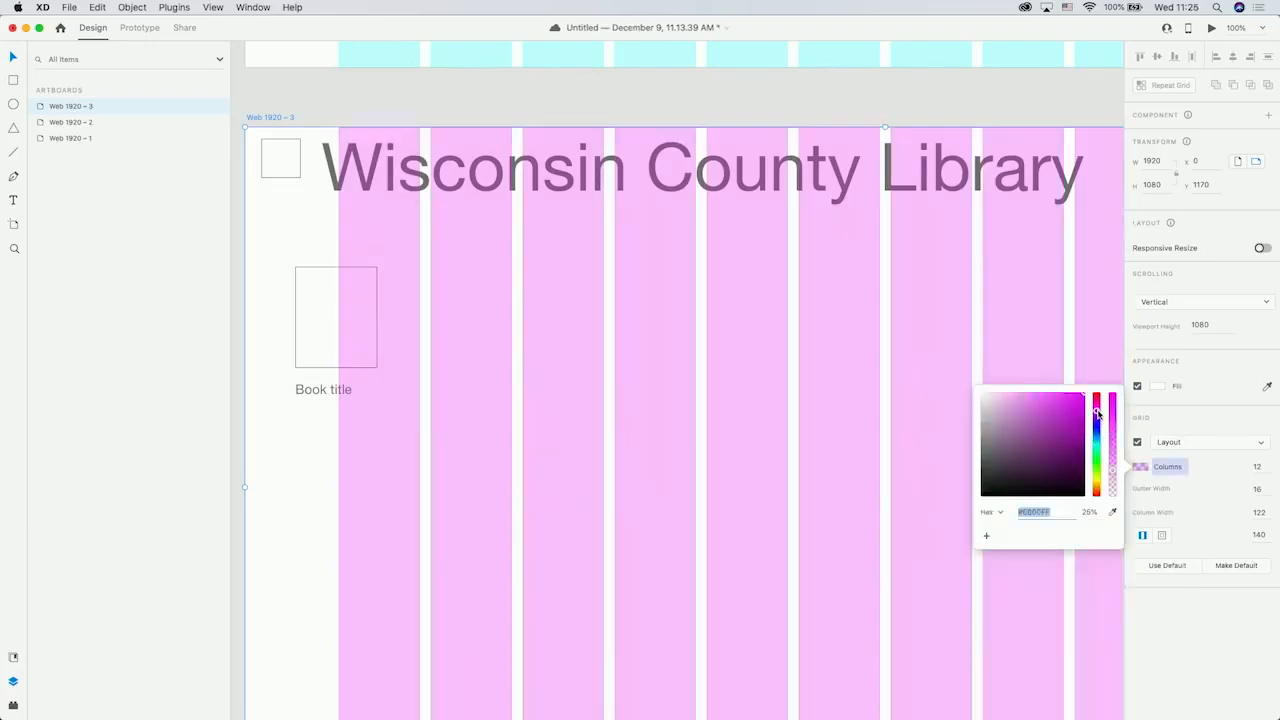
click(1092, 355)
click(1092, 355)
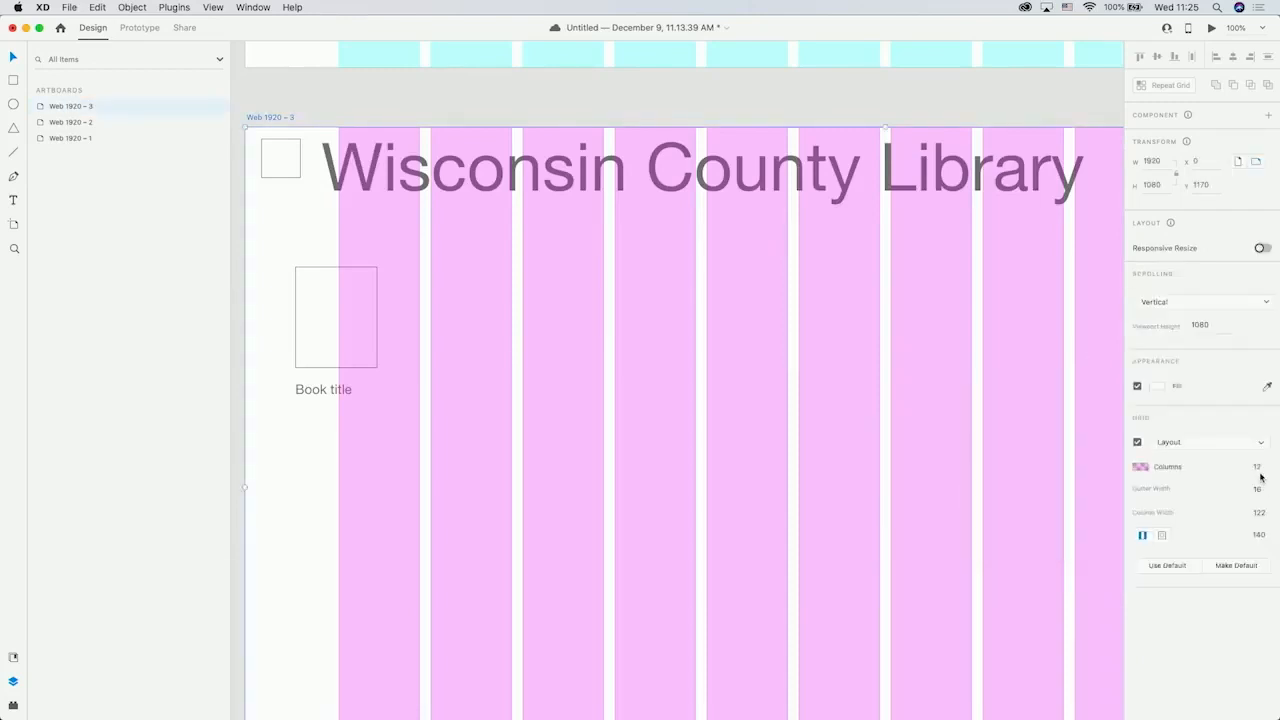
Set the layout grid to 14 columns with a gutter width of 10
text(14)
key(Return)
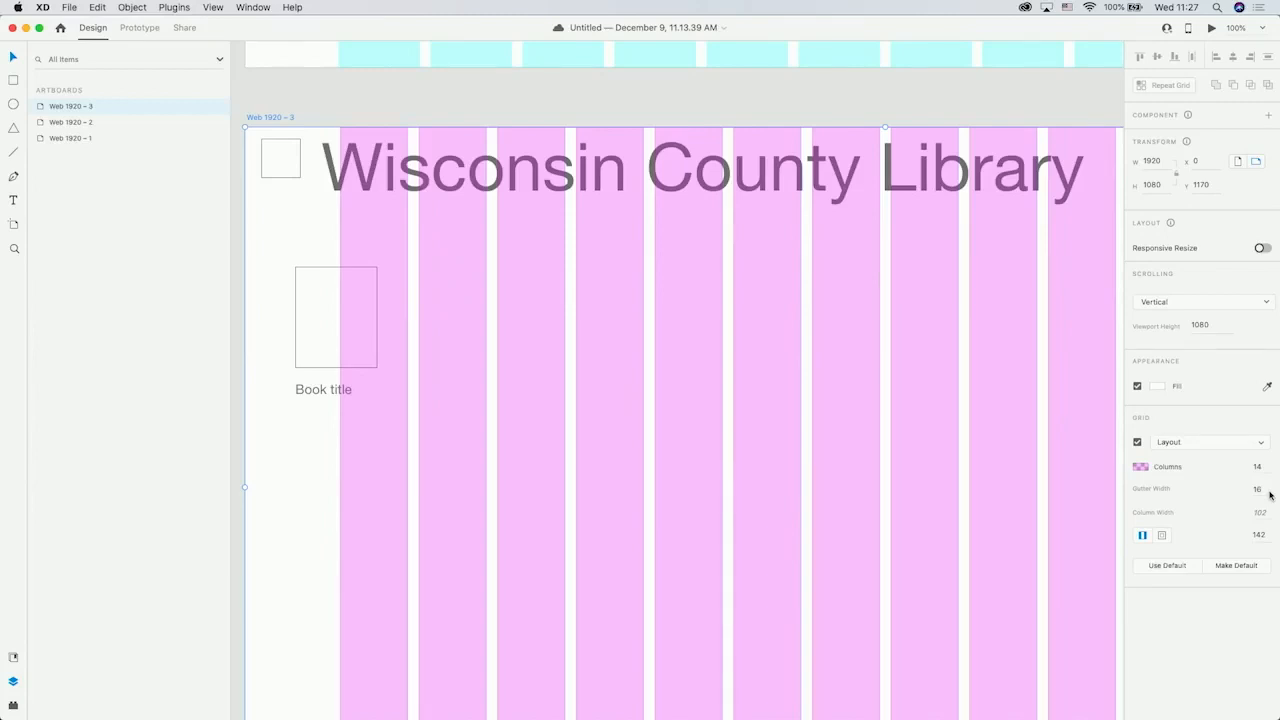
click(1265, 491)
text(10)
key(Return)
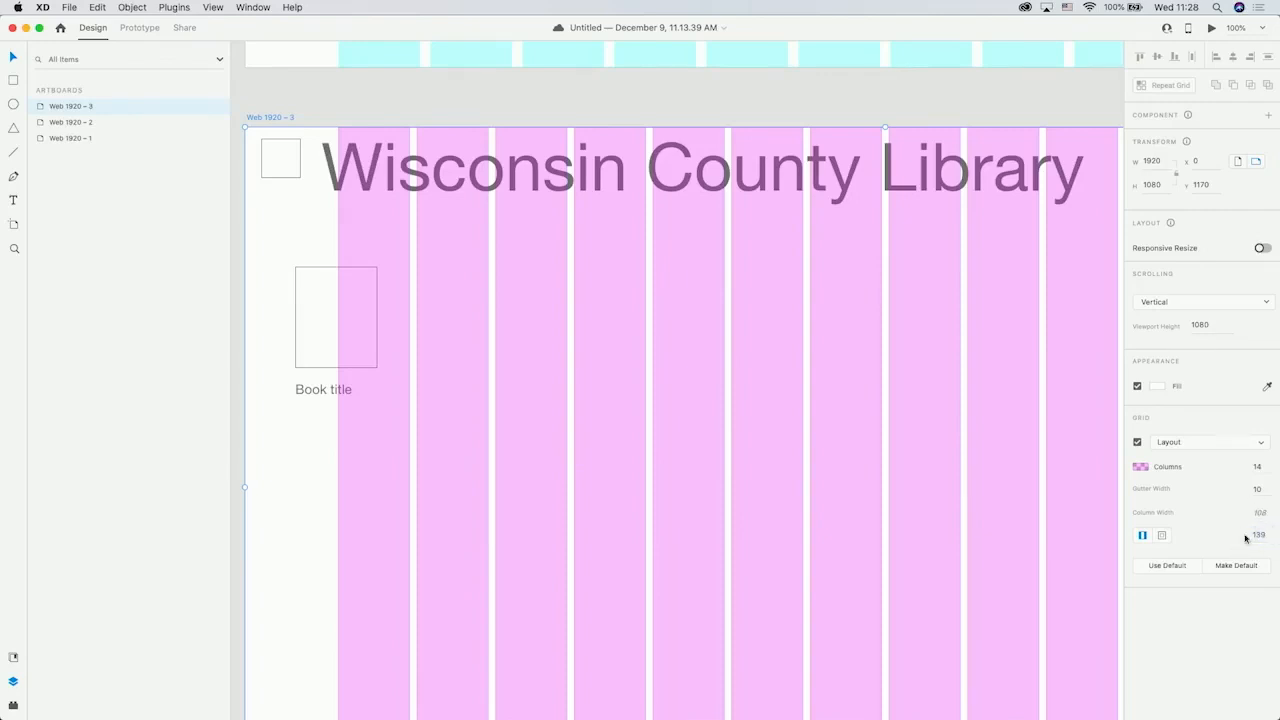
Give the layout grid individual margins of 250 on the right and left, and reset the grid to its default settings
click(1163, 537)
click(1213, 535)
text(250)
key(Return)
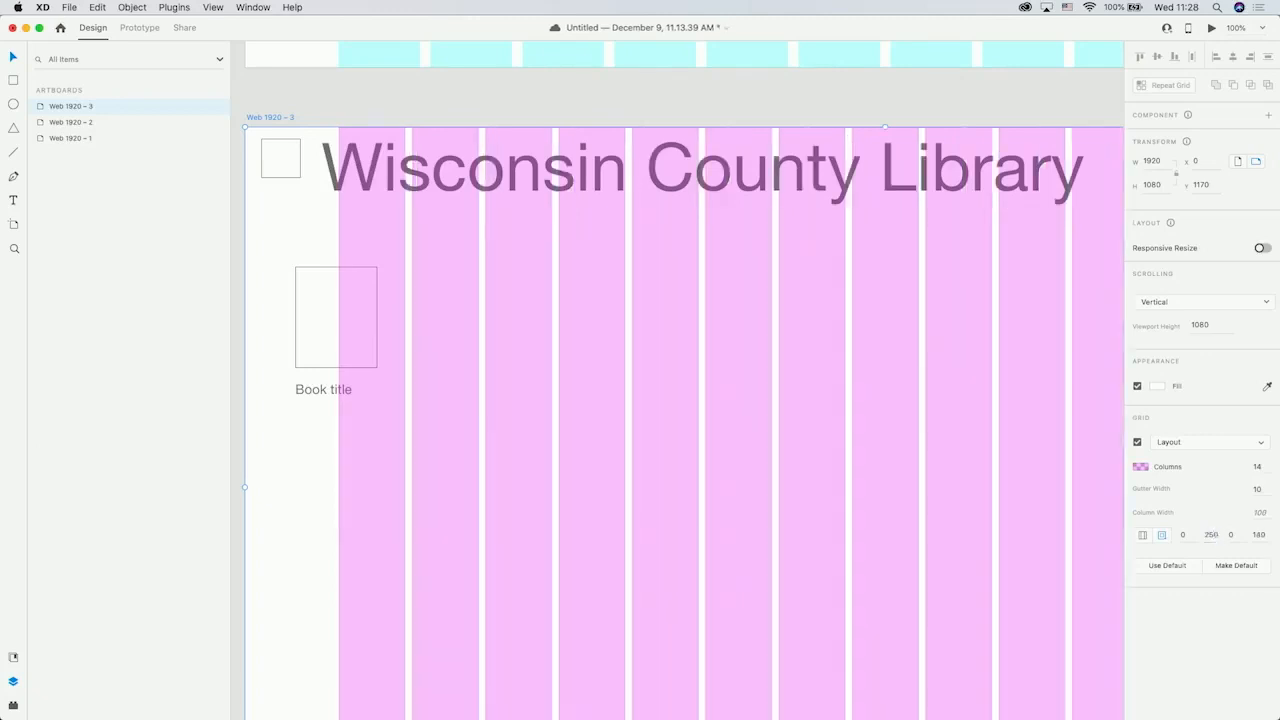
click(1262, 536)
text(250)
key(Return)
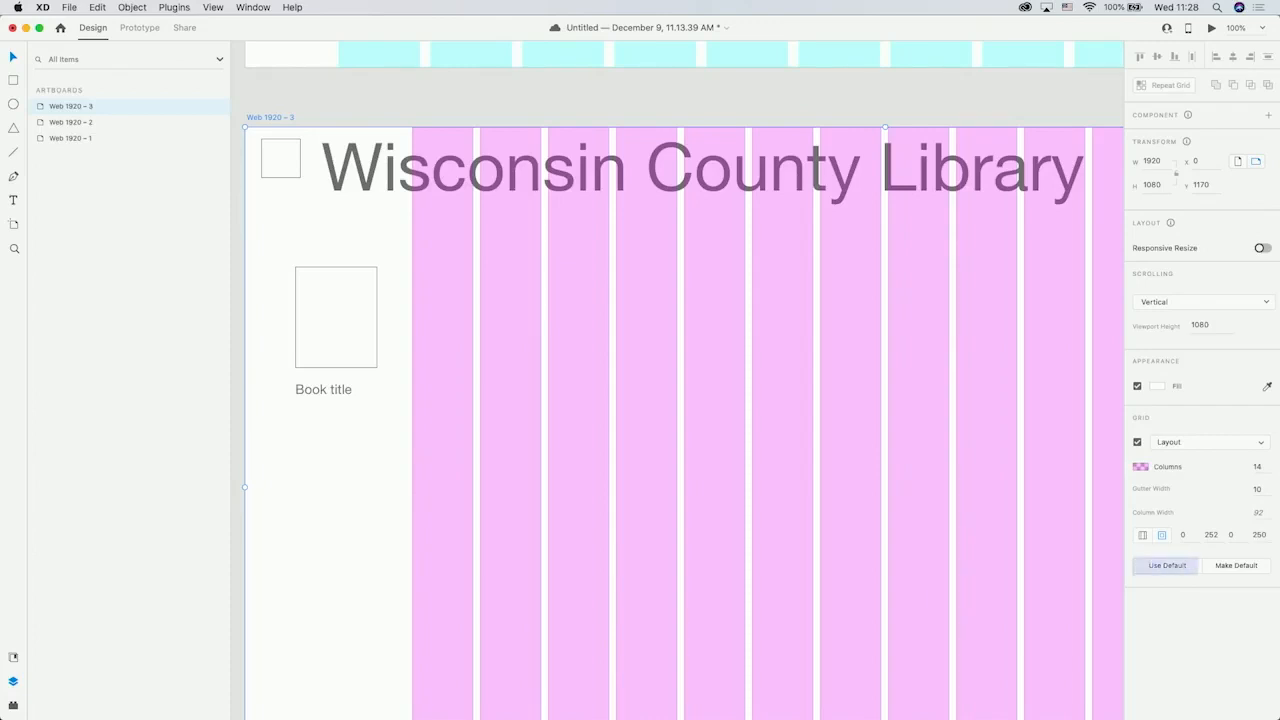
click(1164, 567)
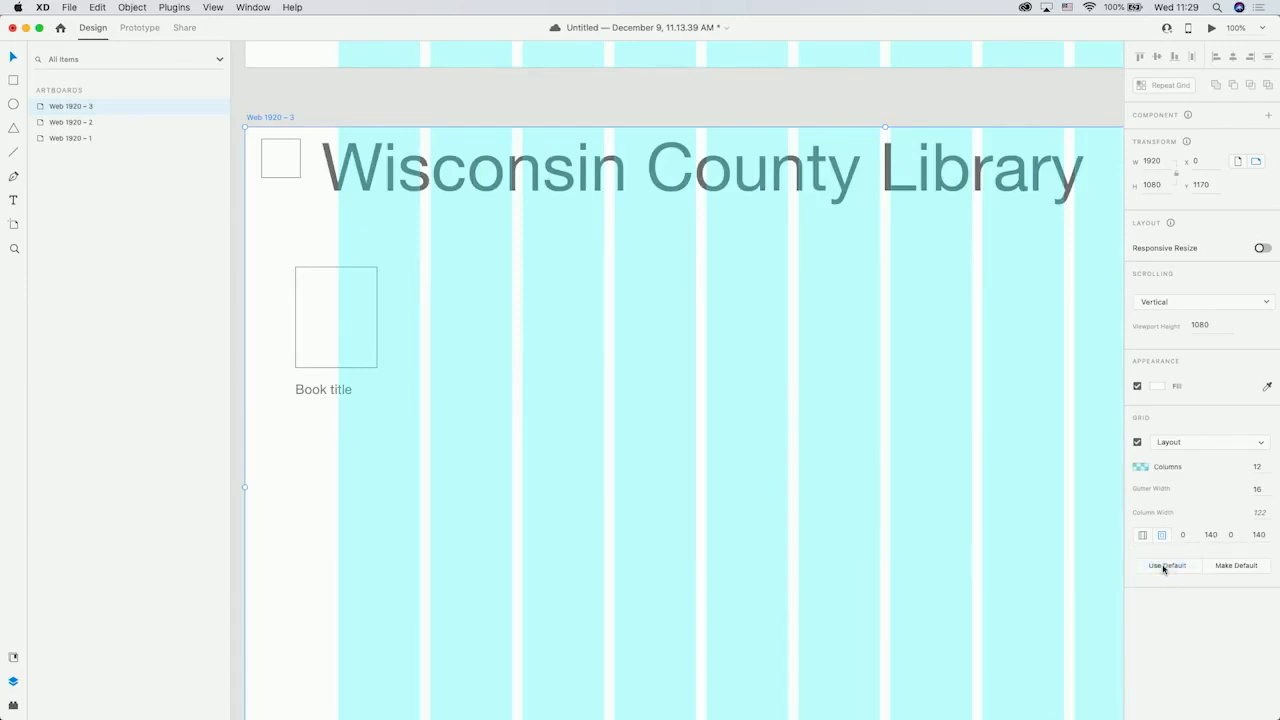
Centre the library title horizontally on the artboard and move the book rectangle with its label to the centre beneath it
key(super+minus)
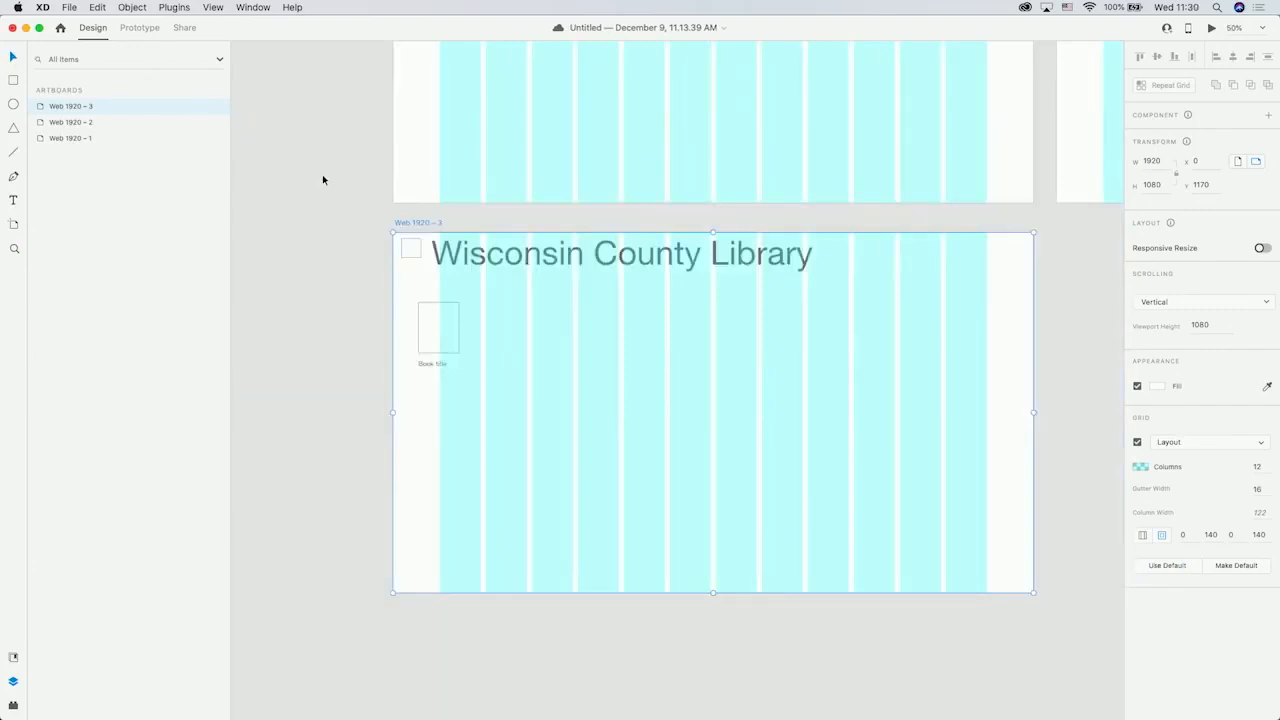
drag(552, 258, 645, 262)
drag(430, 335, 703, 321)
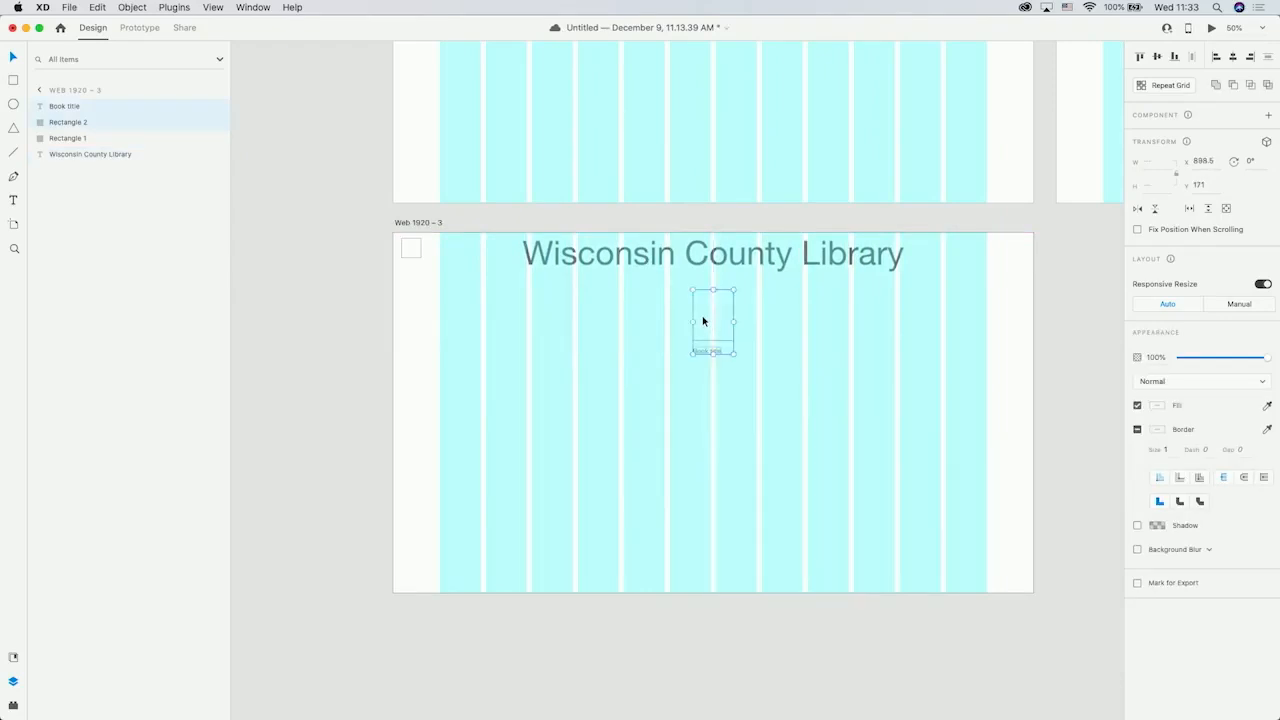
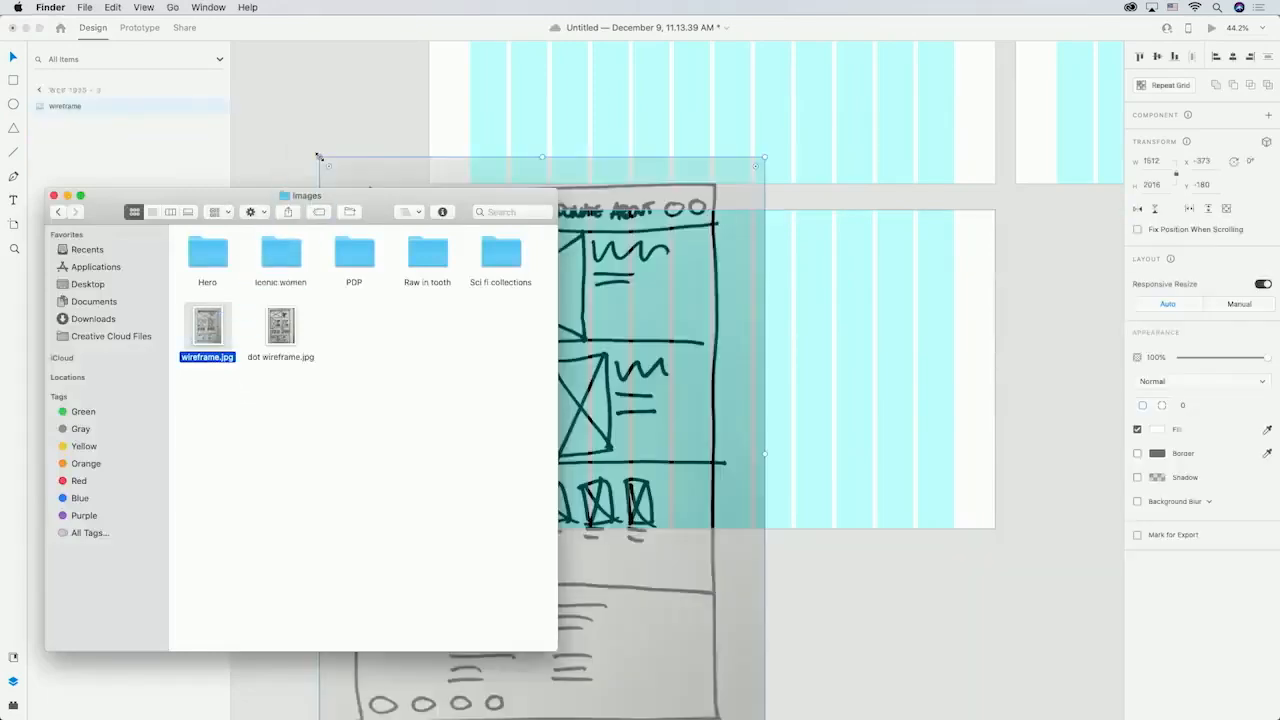
Scale the wireframe image down to about 553 × 737 and place it on the pasteboard beside the Web 1920 – 3 artboard
click(329, 120)
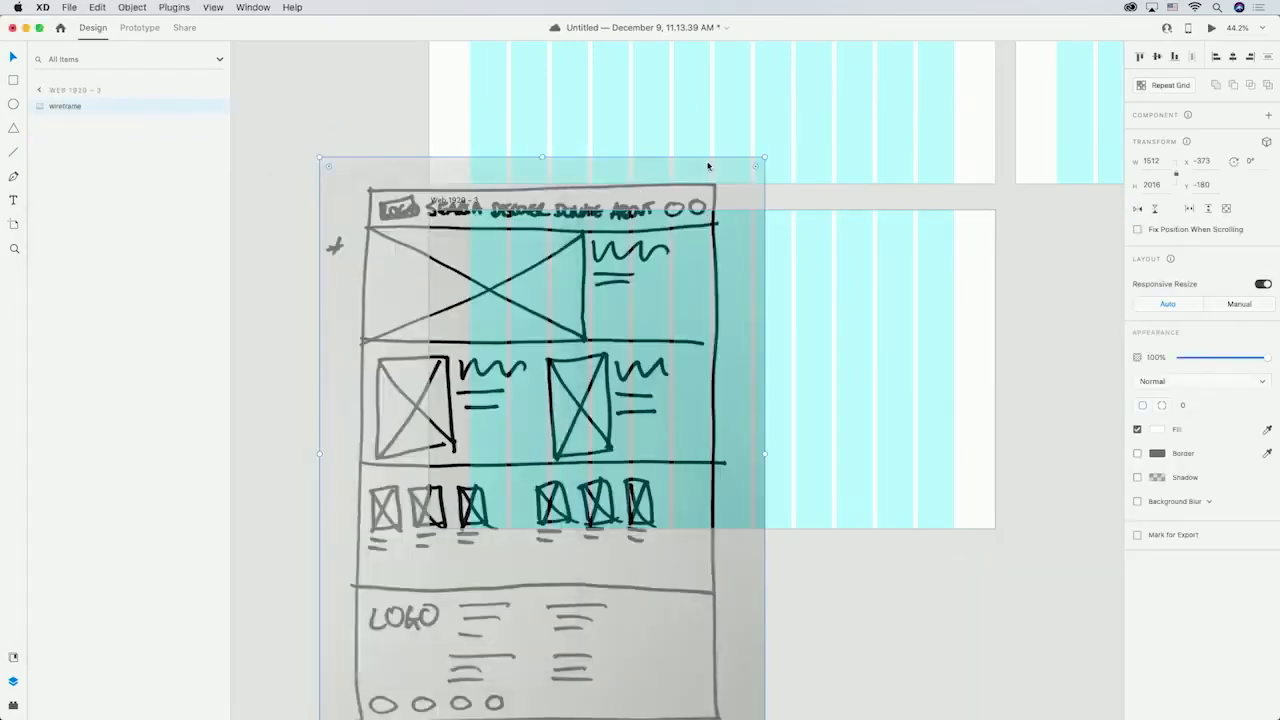
drag(764, 158, 483, 383)
drag(431, 580, 368, 271)
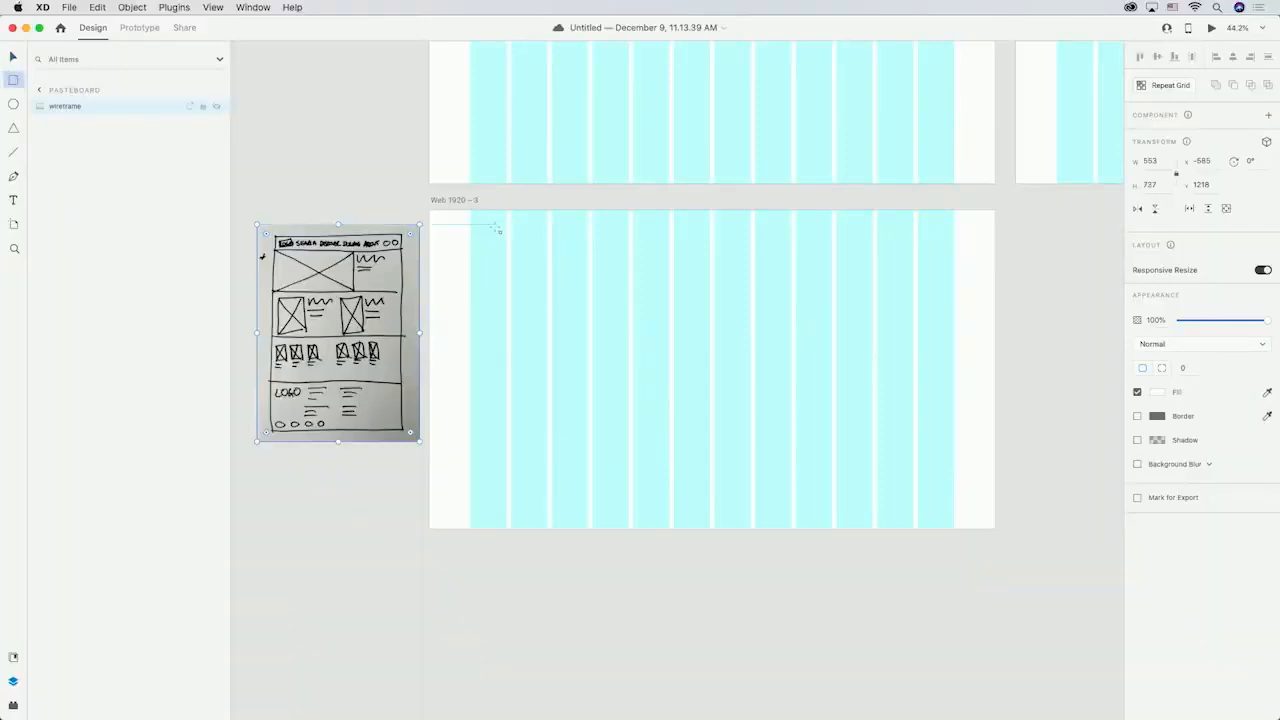
Draw a header rectangle of about 1683 × 126 along the upper edge of Web 1920 – 3, spanning the grid columns
mouse_move(466, 214)
mouse_down()
mouse_move(771, 272)
mouse_move(962, 249)
mouse_up()
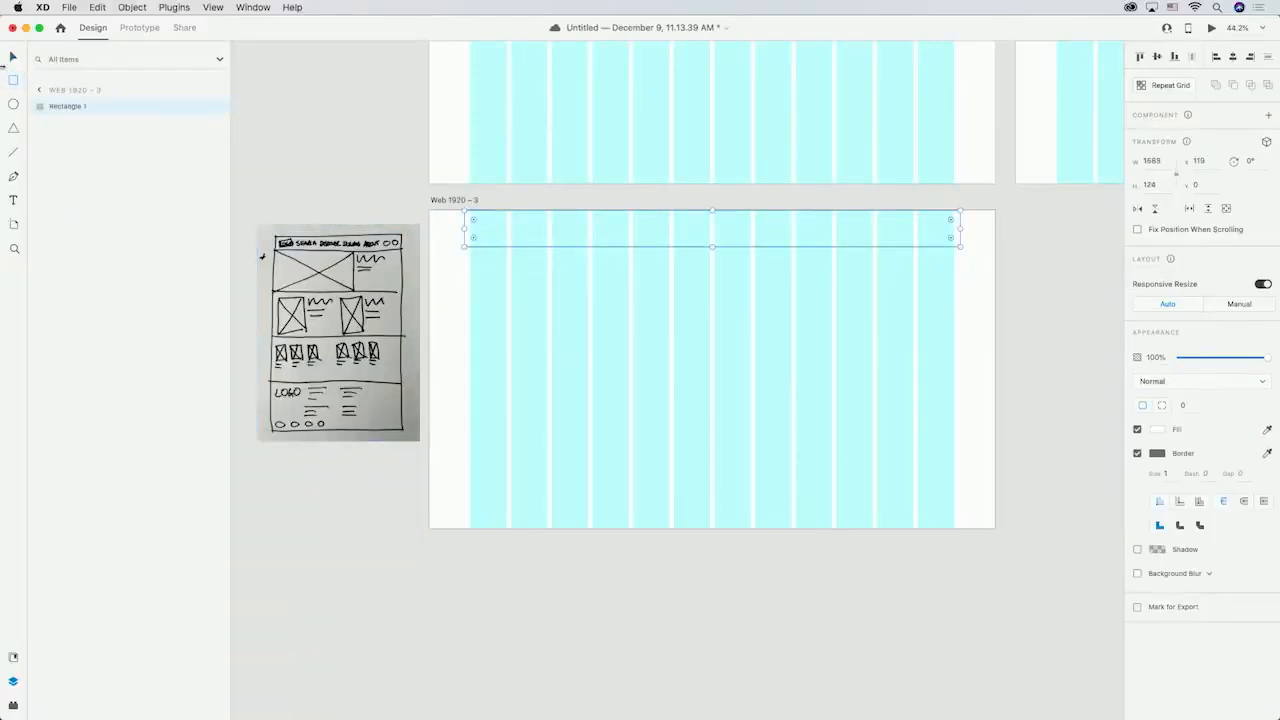
Draw three stacked full-width rectangles beneath the header on Web 1920 – 3, the first about 1683 × 362 and the last about 1683 × 240
mouse_move(464, 352)
mouse_down()
mouse_move(962, 264)
mouse_move(960, 246)
mouse_up()
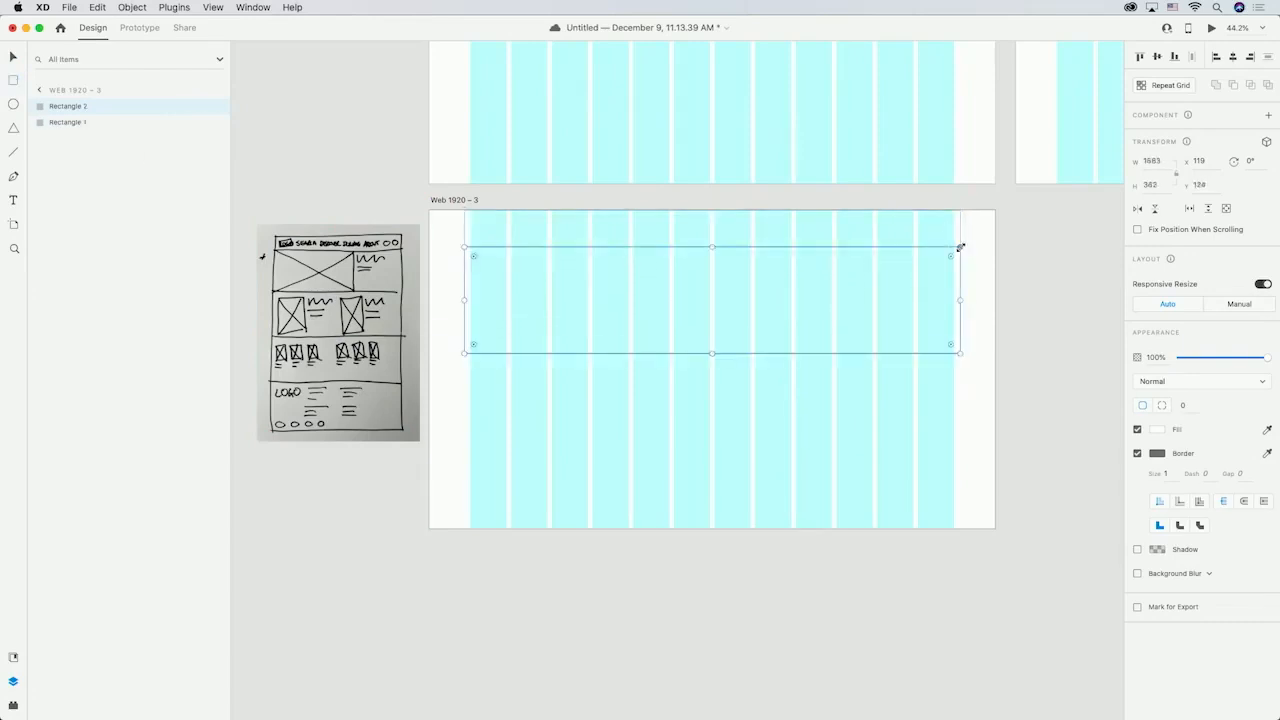
drag(465, 436, 960, 353)
drag(464, 506, 962, 436)
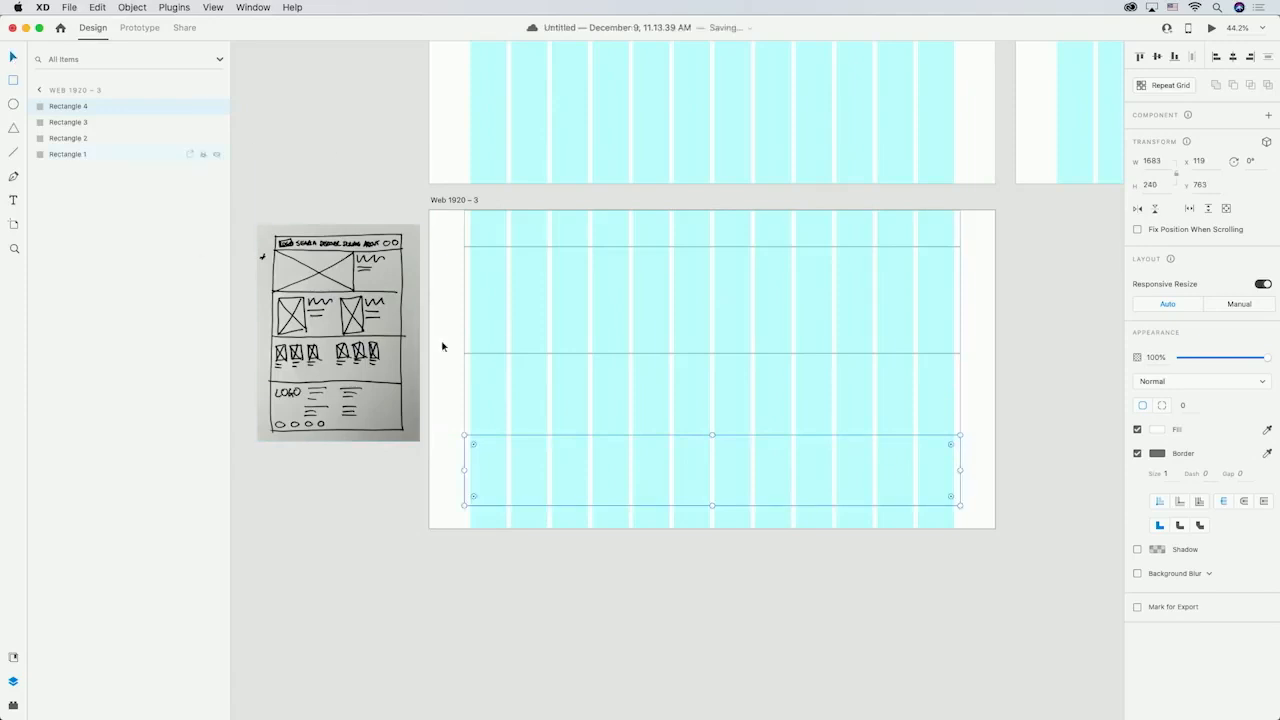
Fill the lowest section rectangle and the section rectangle directly beneath the header with light grey
click(1157, 430)
click(1002, 375)
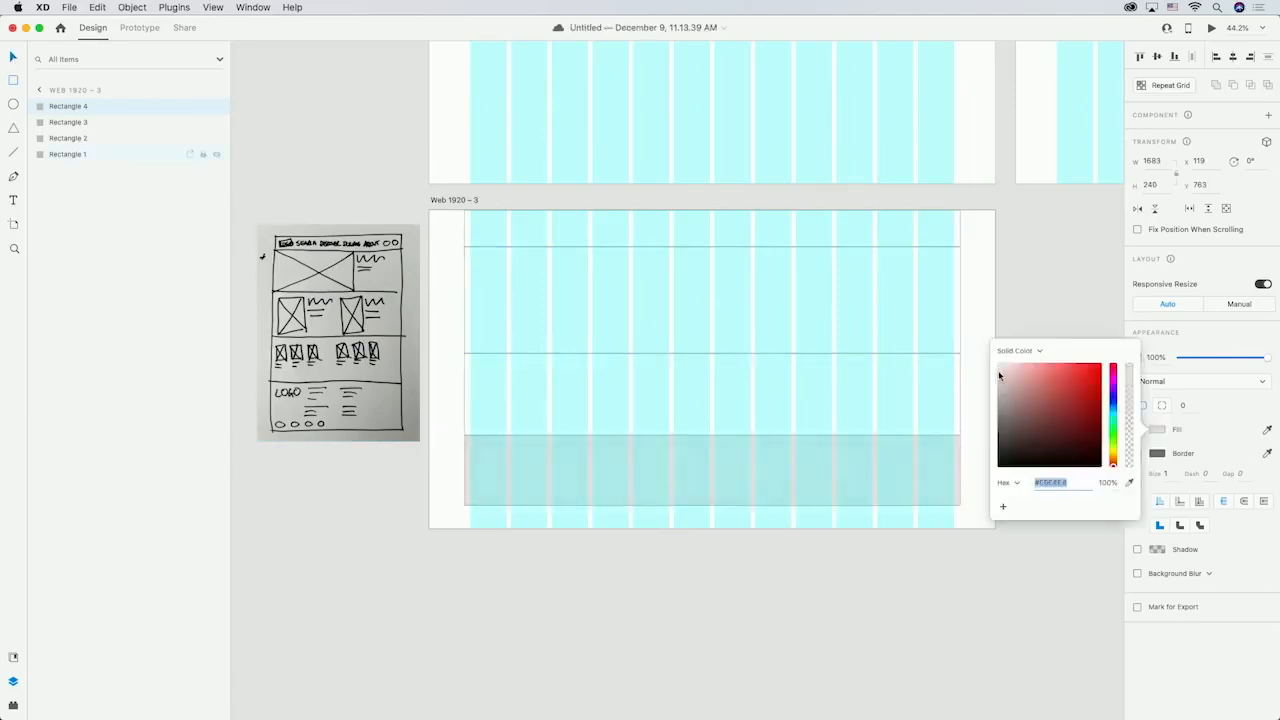
click(946, 350)
click(1157, 430)
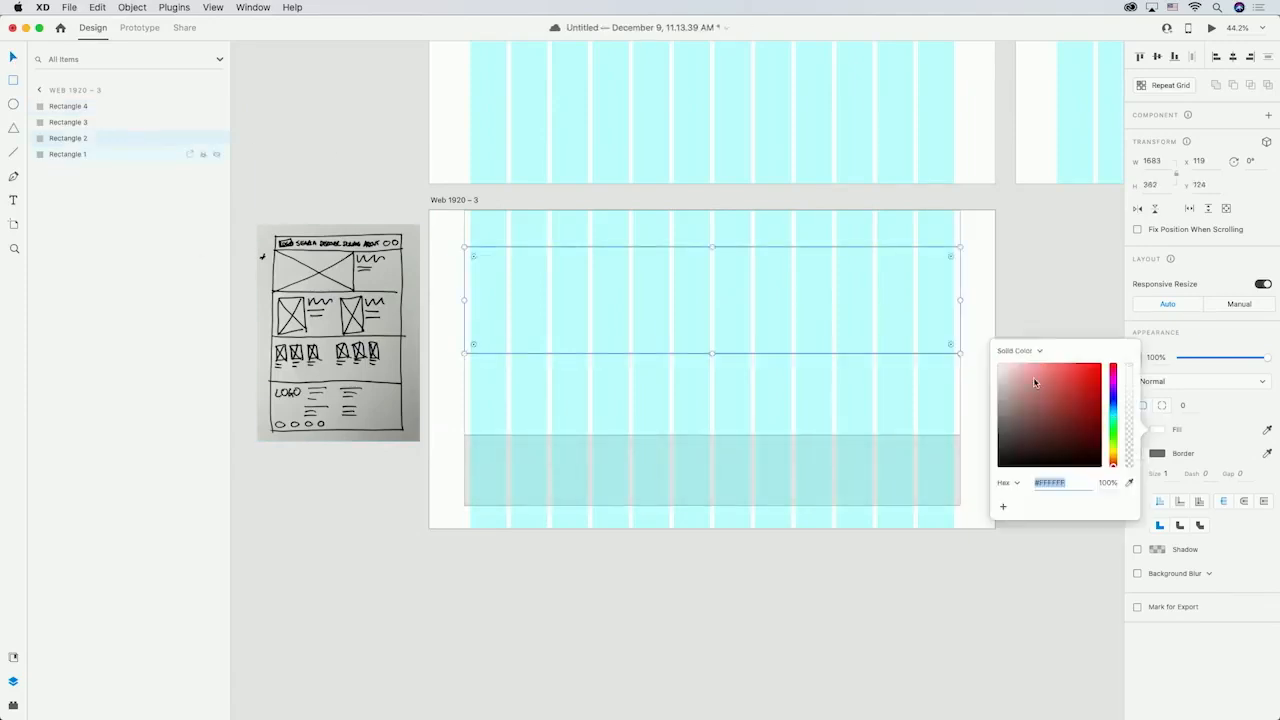
click(998, 377)
click(1024, 291)
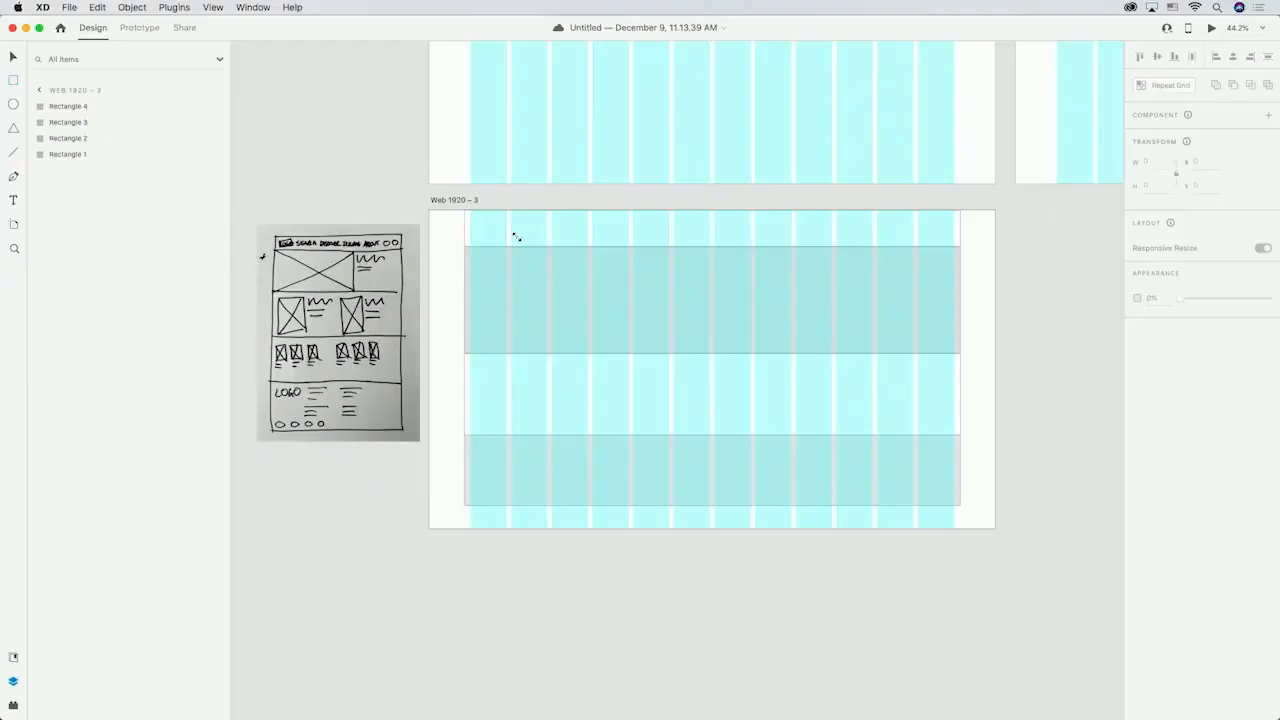
Draw a logo placeholder rectangle of about 157 × 56 at the left end of the header and fill it with black #000000
key(r)
drag(470, 219, 519, 236)
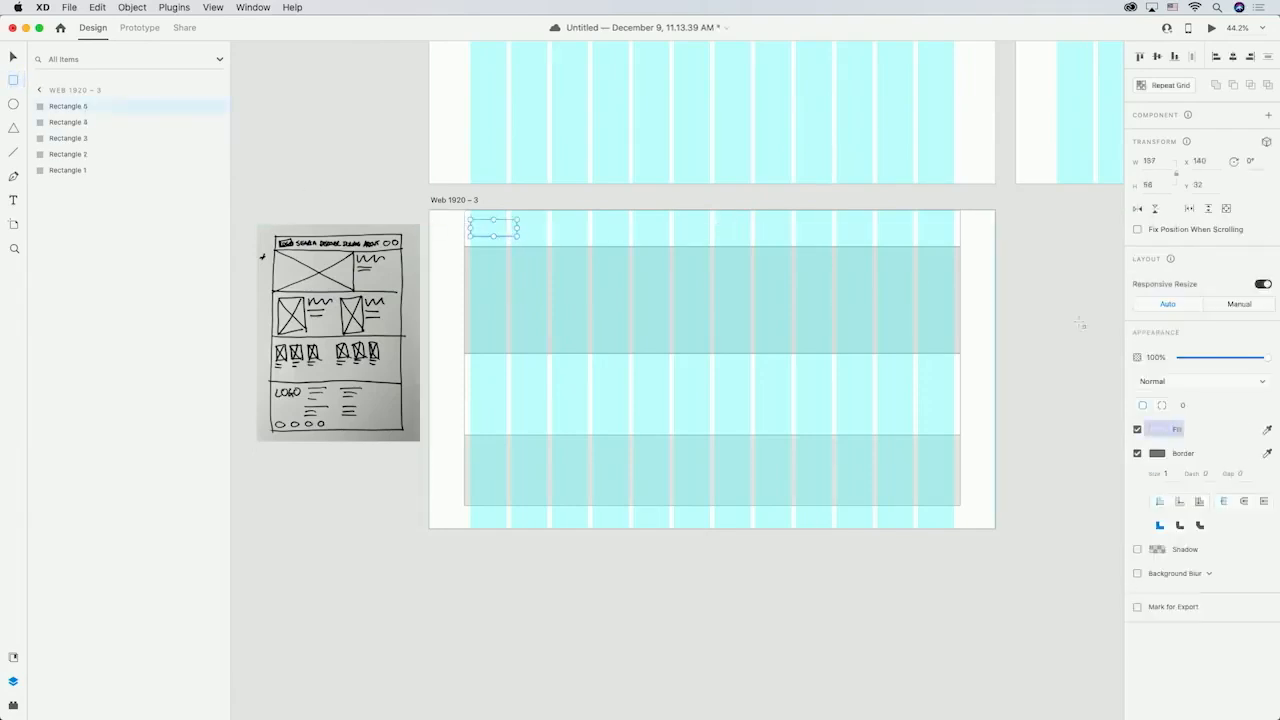
click(1157, 429)
drag(1086, 416, 989, 491)
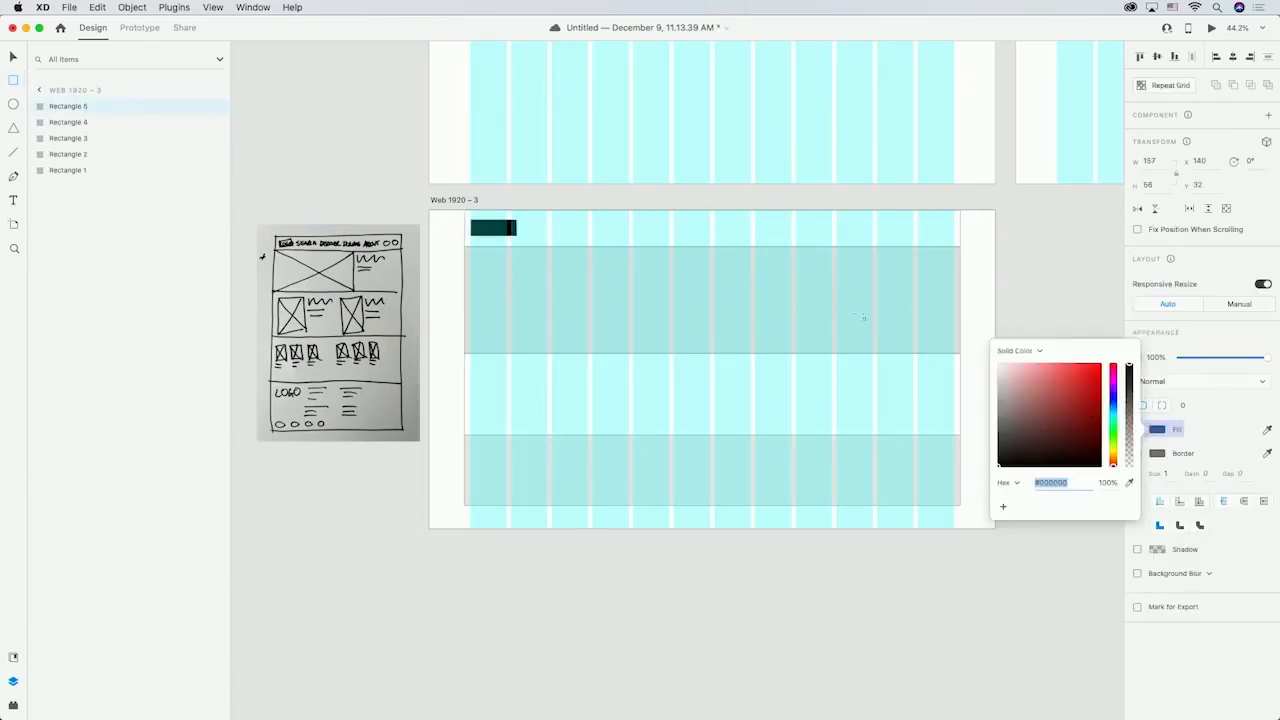
click(587, 199)
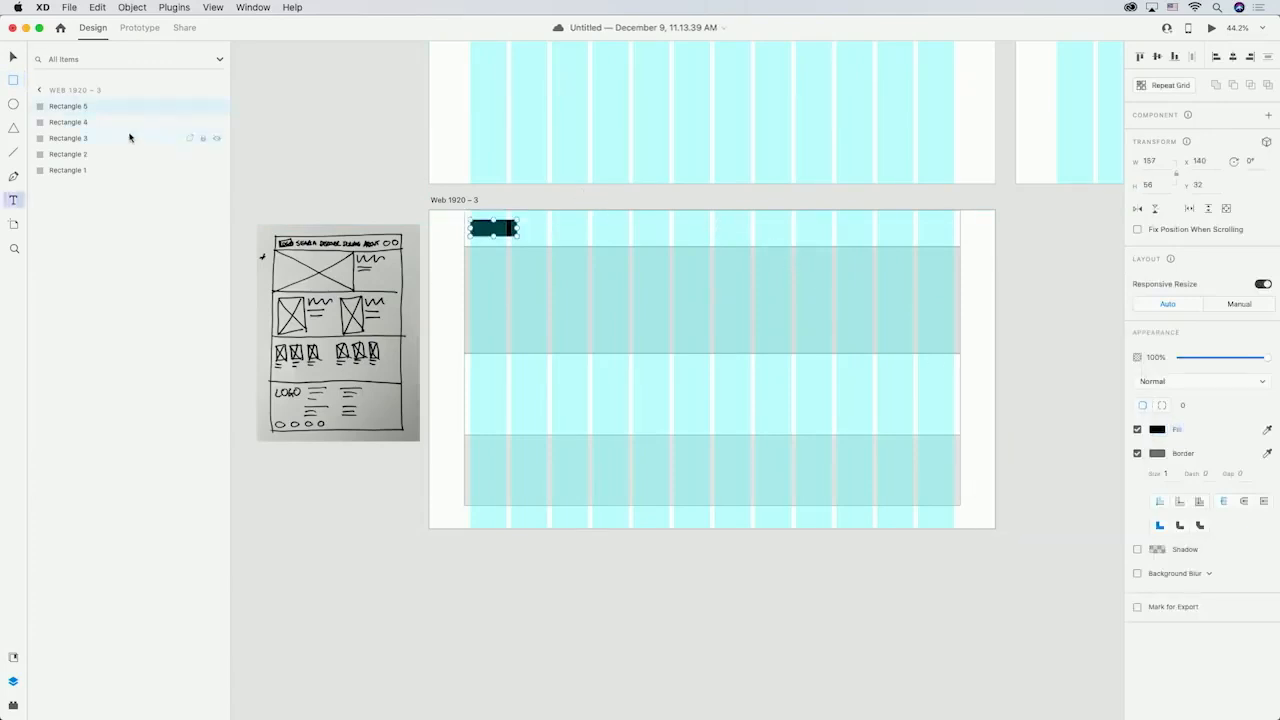
Add the navigation labels SEARCH, DISCOVER, DONATE and ABOUT as separate texts in the header, following the logo placeholder
click(14, 200)
click(533, 226)
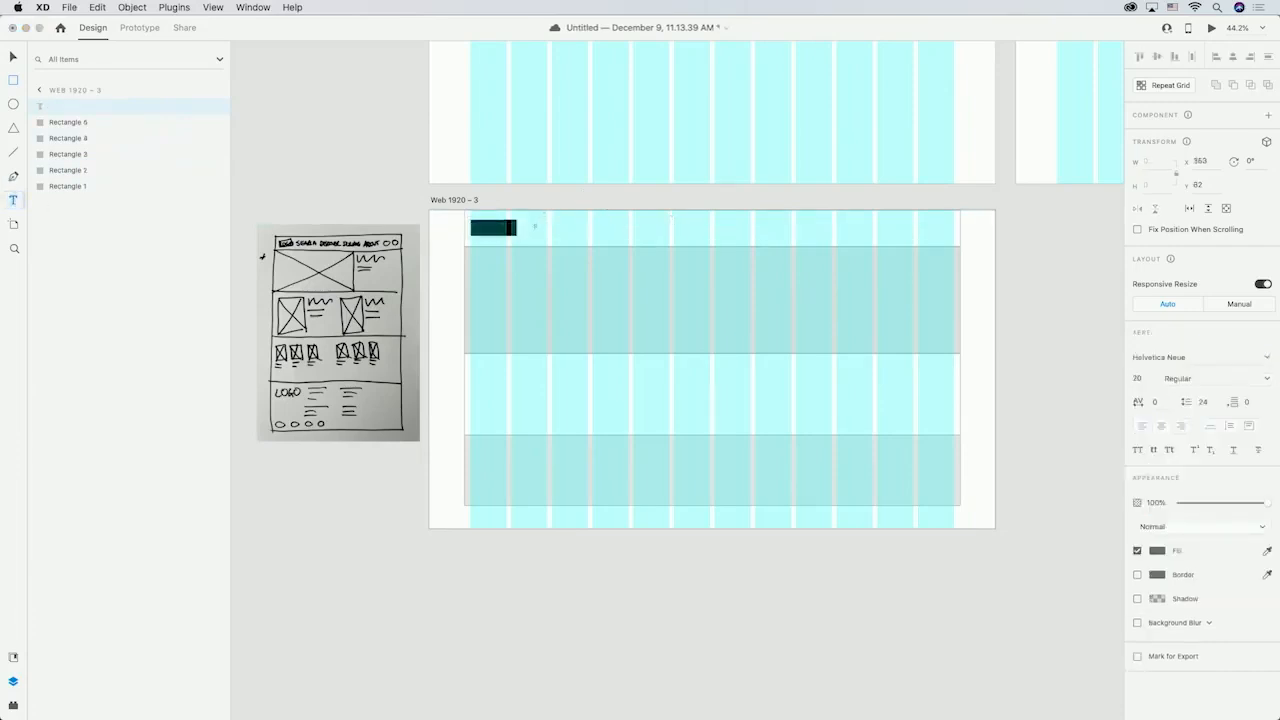
key(Escape)
click(586, 229)
text(DISCOVER)
key(Escape)
click(638, 229)
key(Escape)
click(695, 229)
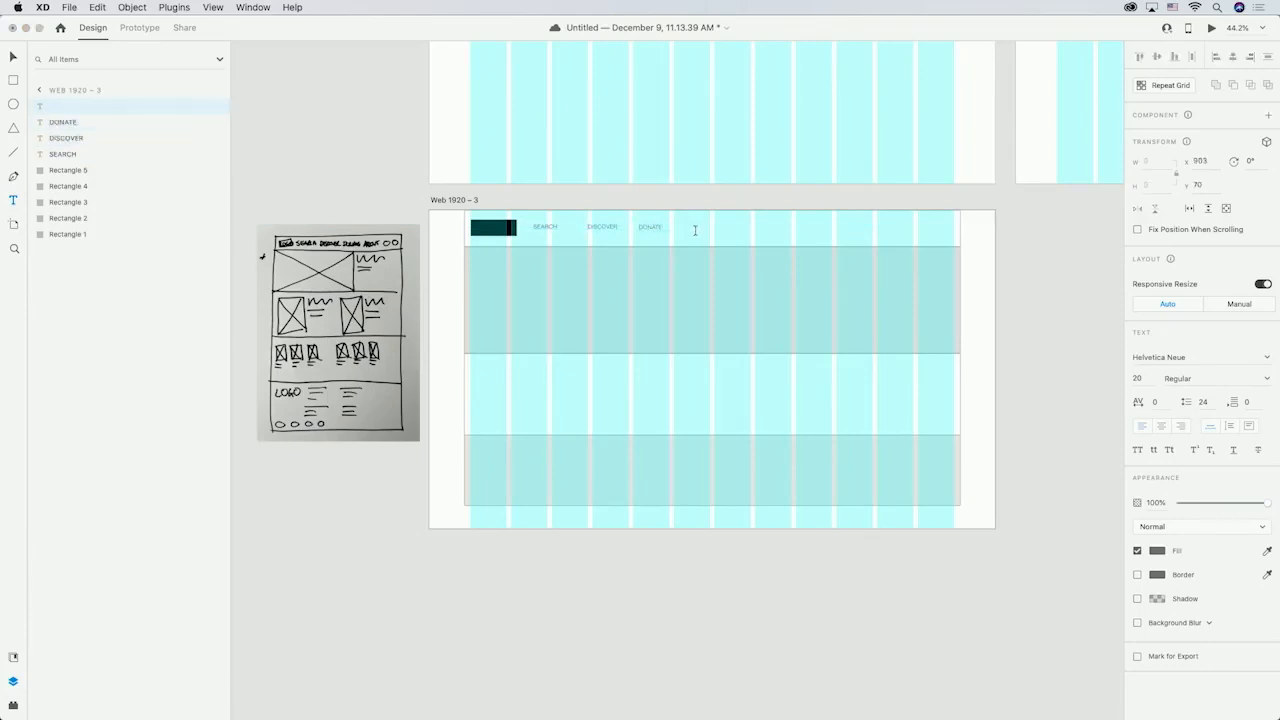
Align the four navigation labels along their top edges and distribute them evenly horizontally
click(13, 56)
drag(530, 200, 726, 231)
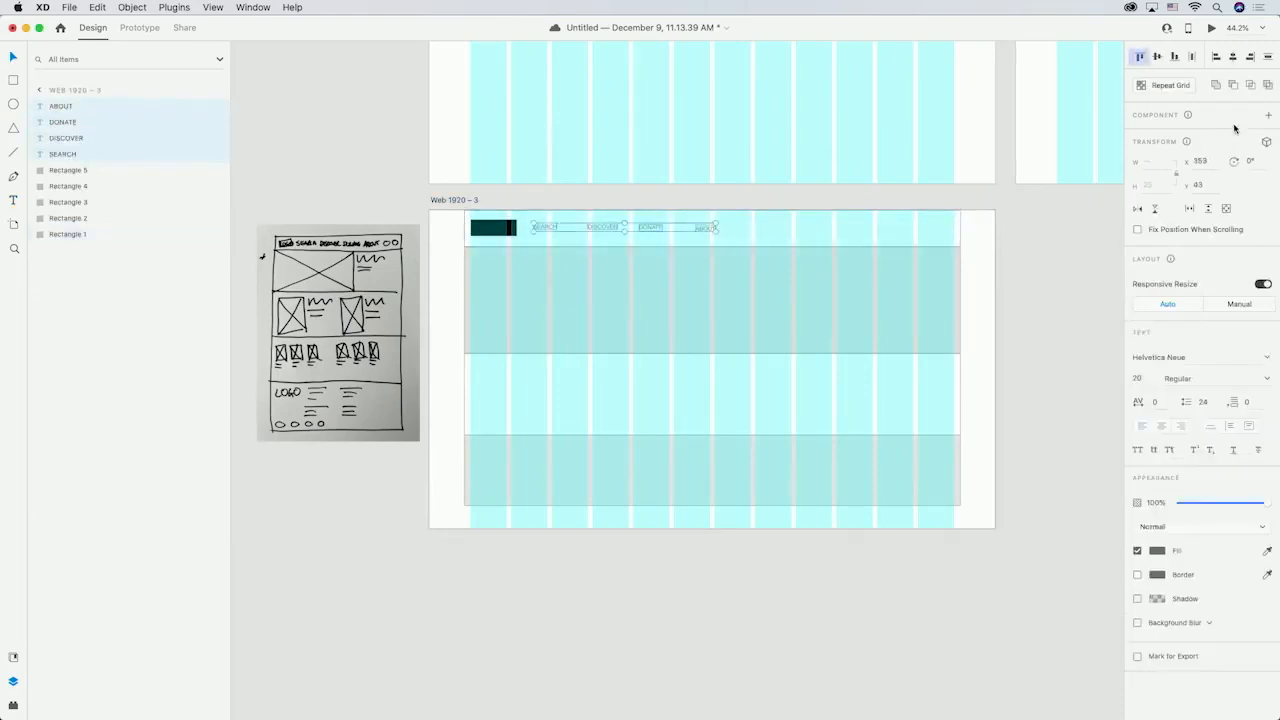
click(356, 176)
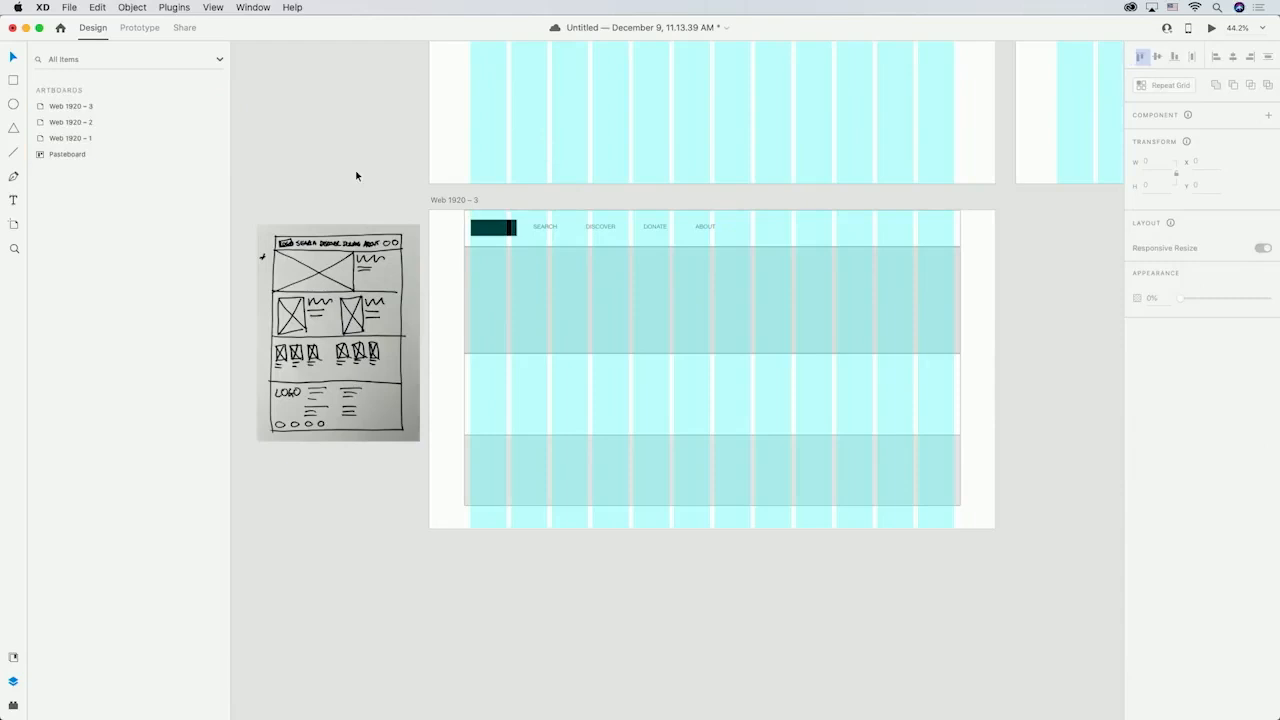
Add the labels ACCOUNT and BASKET (3) at the right end of the header and align them on one line
click(13, 200)
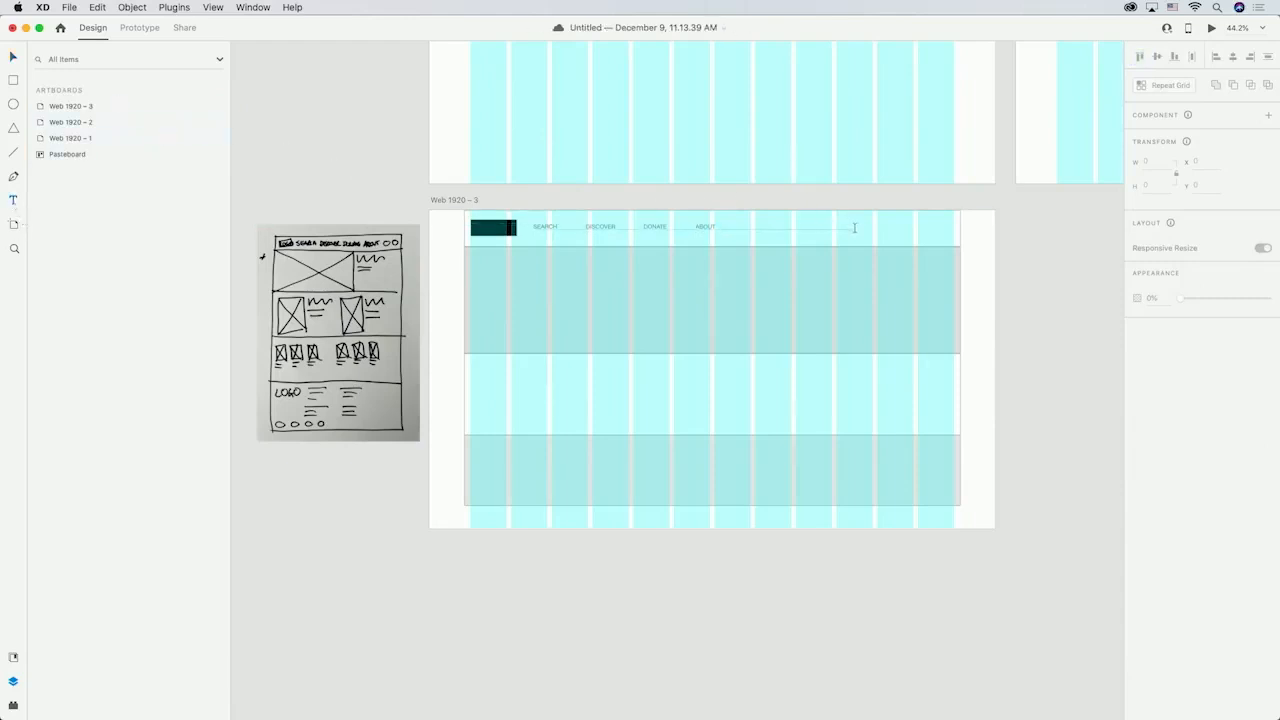
click(854, 228)
text(ACCOUNT)
key(Escape)
click(812, 236)
text(BASKET (3)
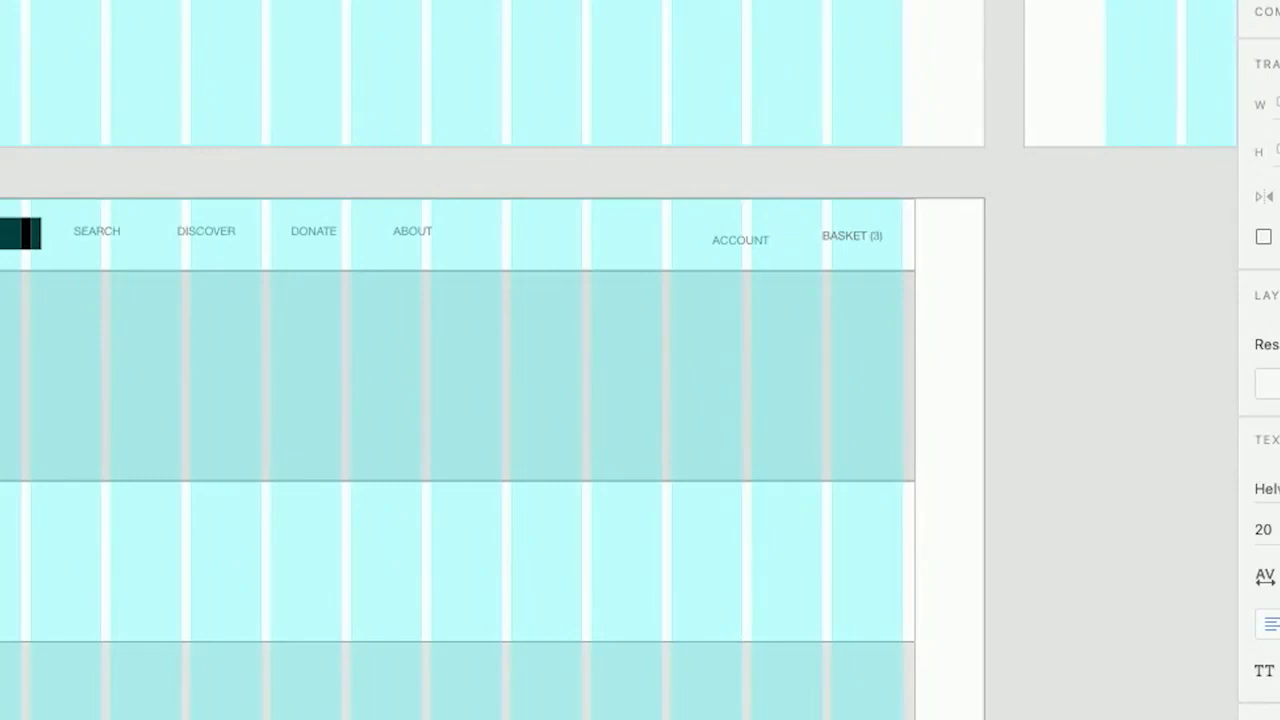
drag(700, 218, 890, 256)
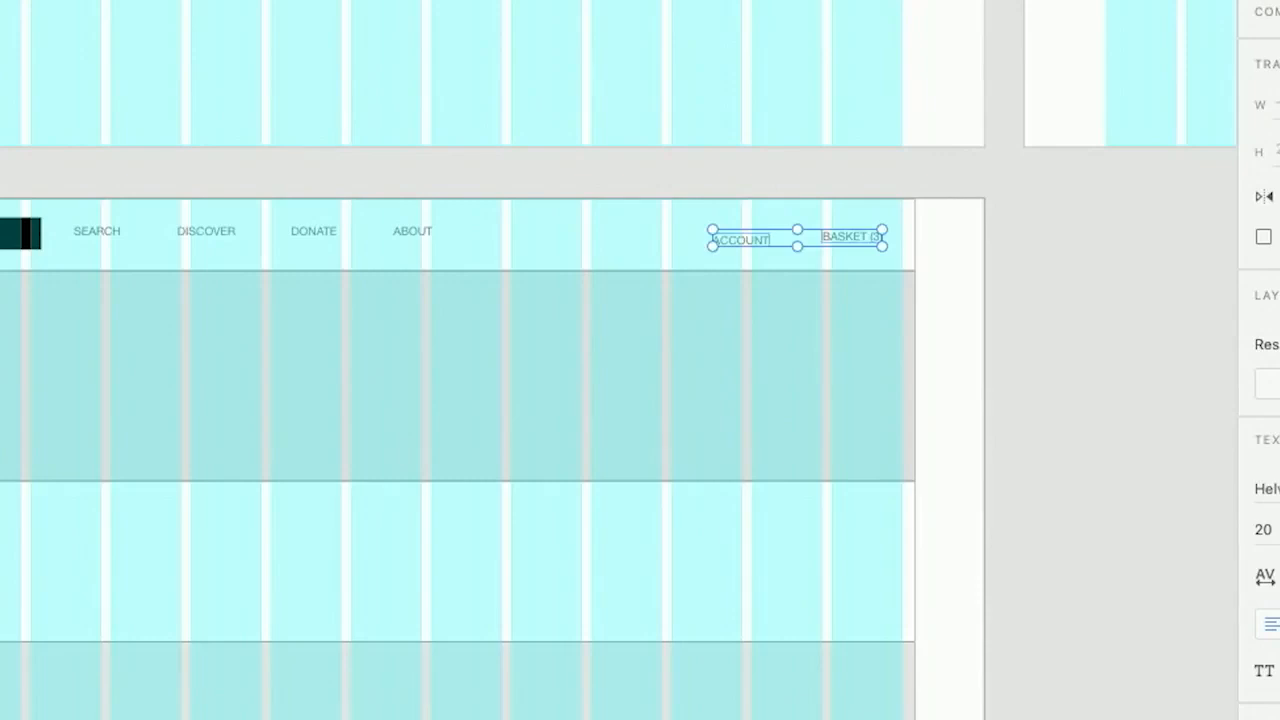
click(1074, 240)
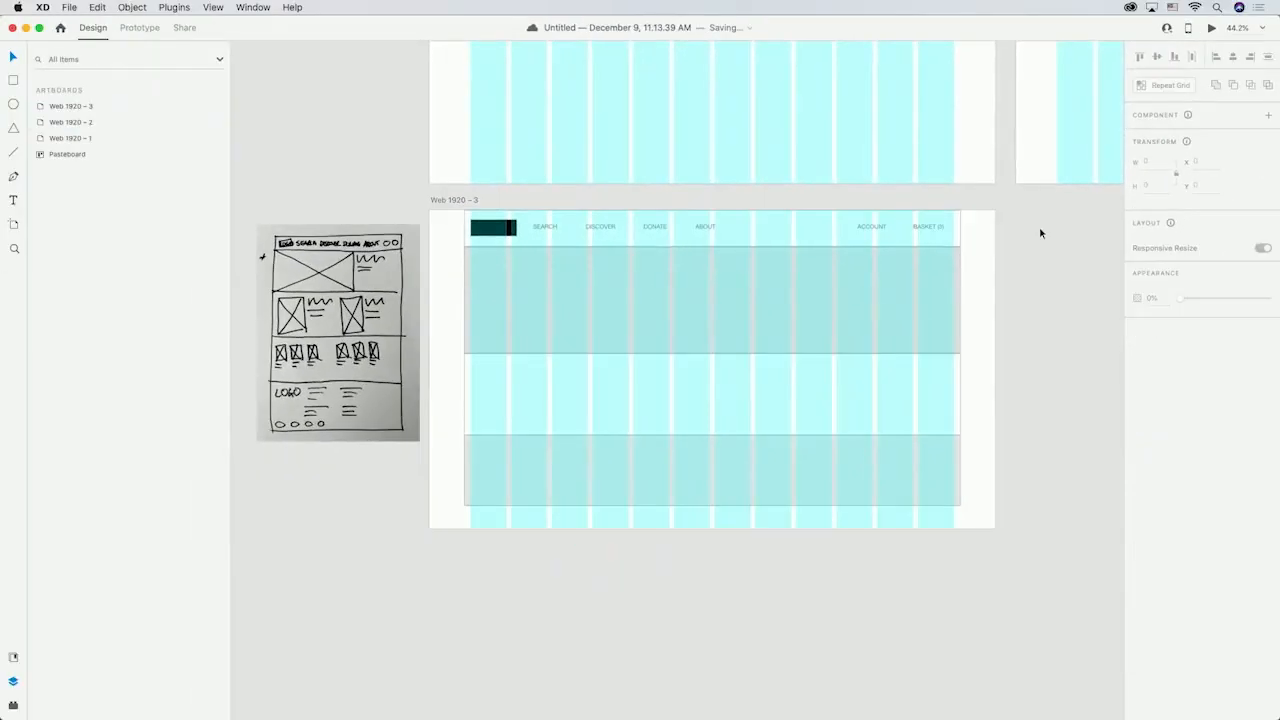
Cover the section below the header with a 971 × 362 image rectangle and an adjoining 712 × 362 rectangle filled light grey
click(13, 80)
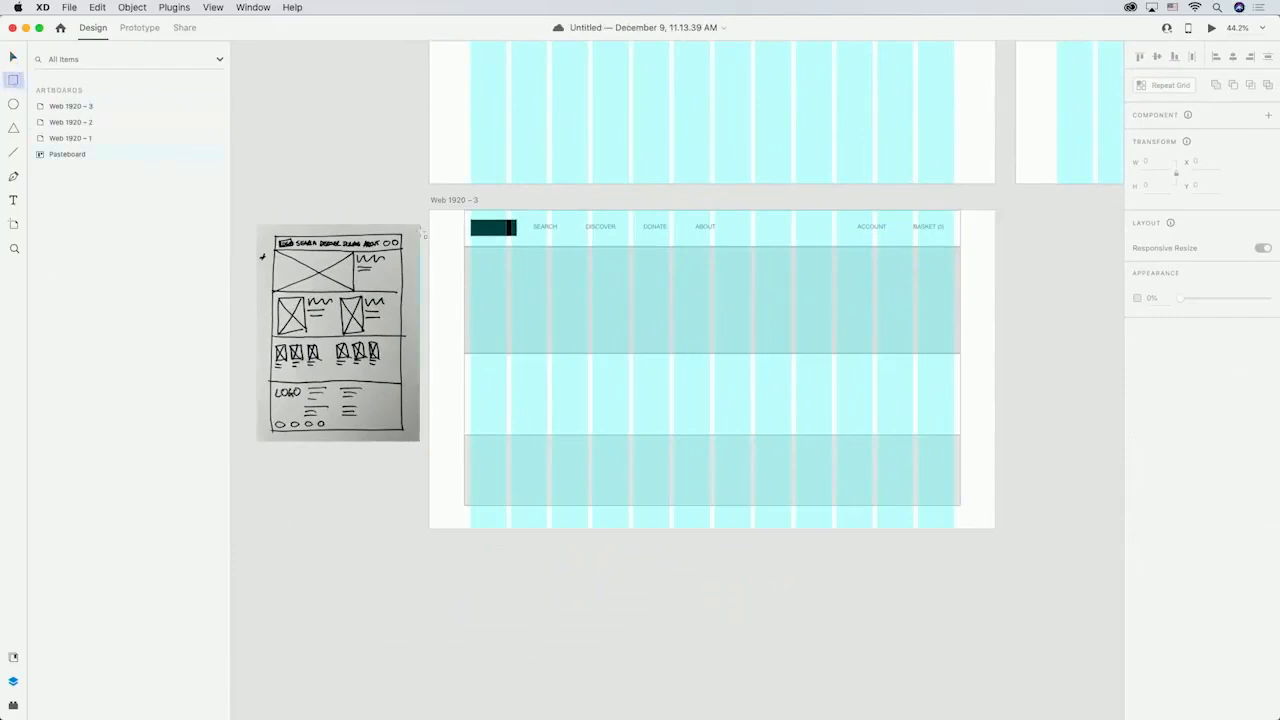
drag(464, 246, 749, 354)
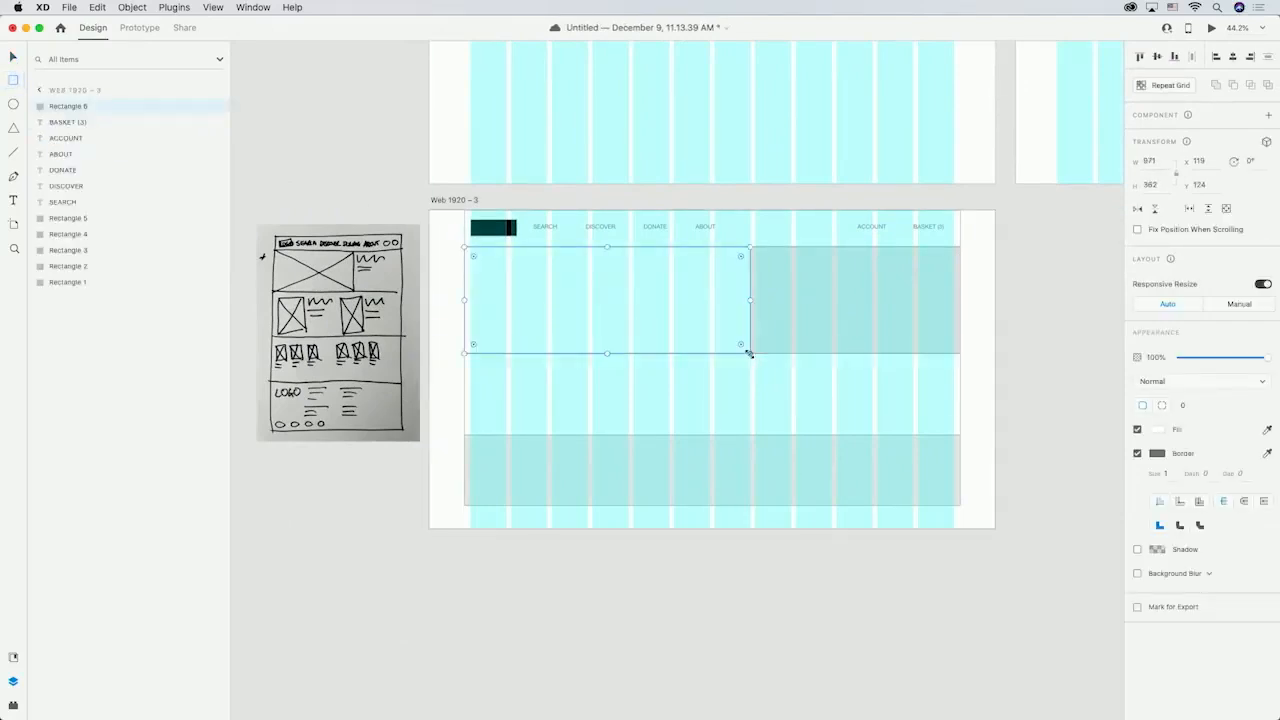
drag(960, 248, 750, 353)
click(1152, 431)
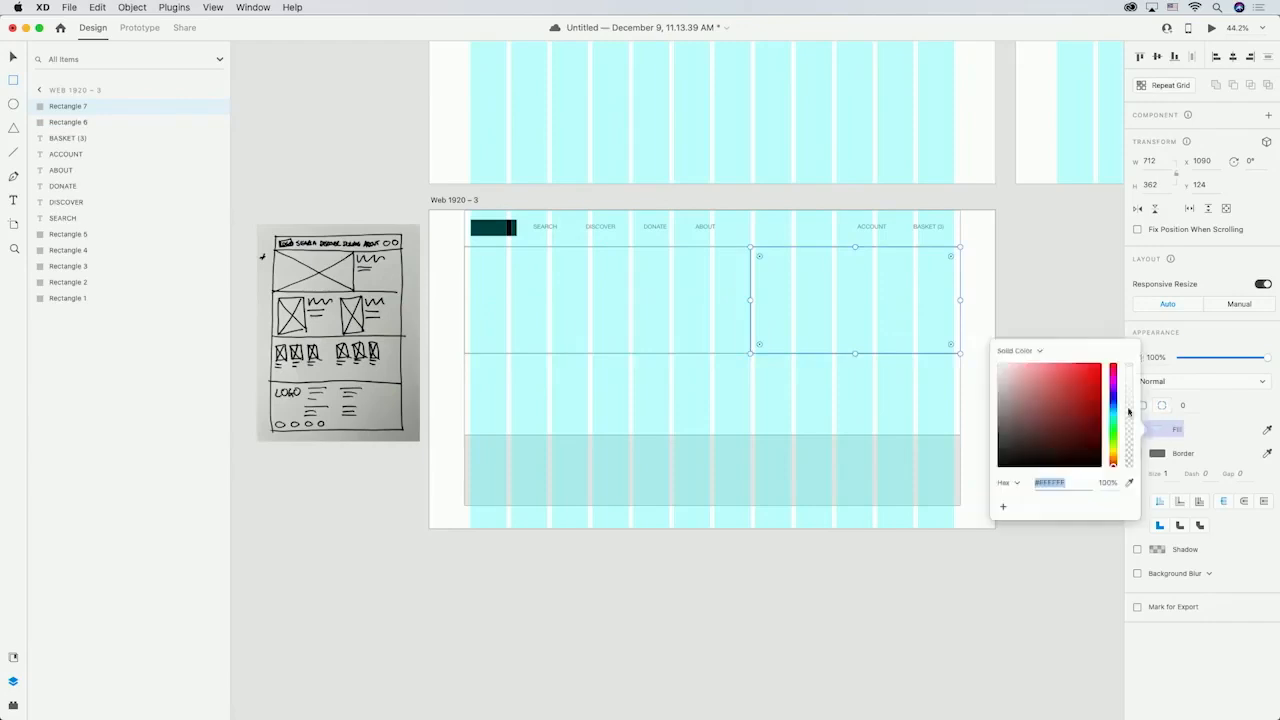
drag(1005, 374, 997, 371)
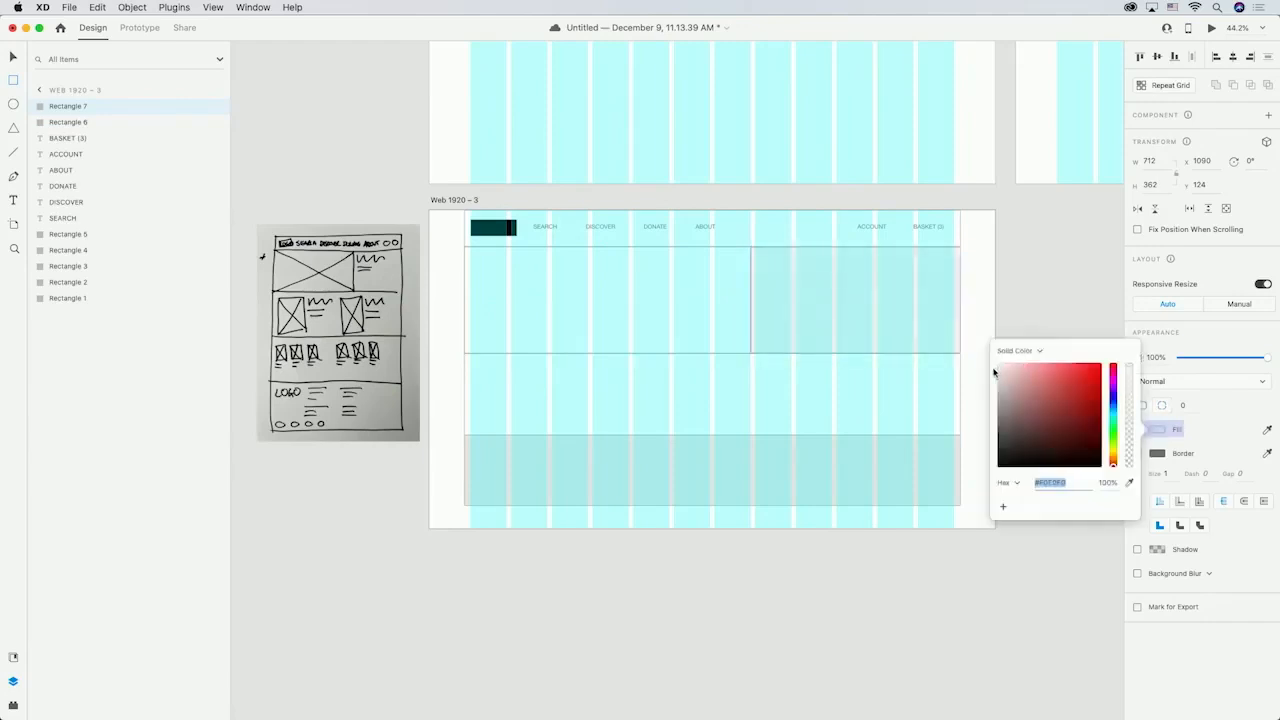
key(Escape)
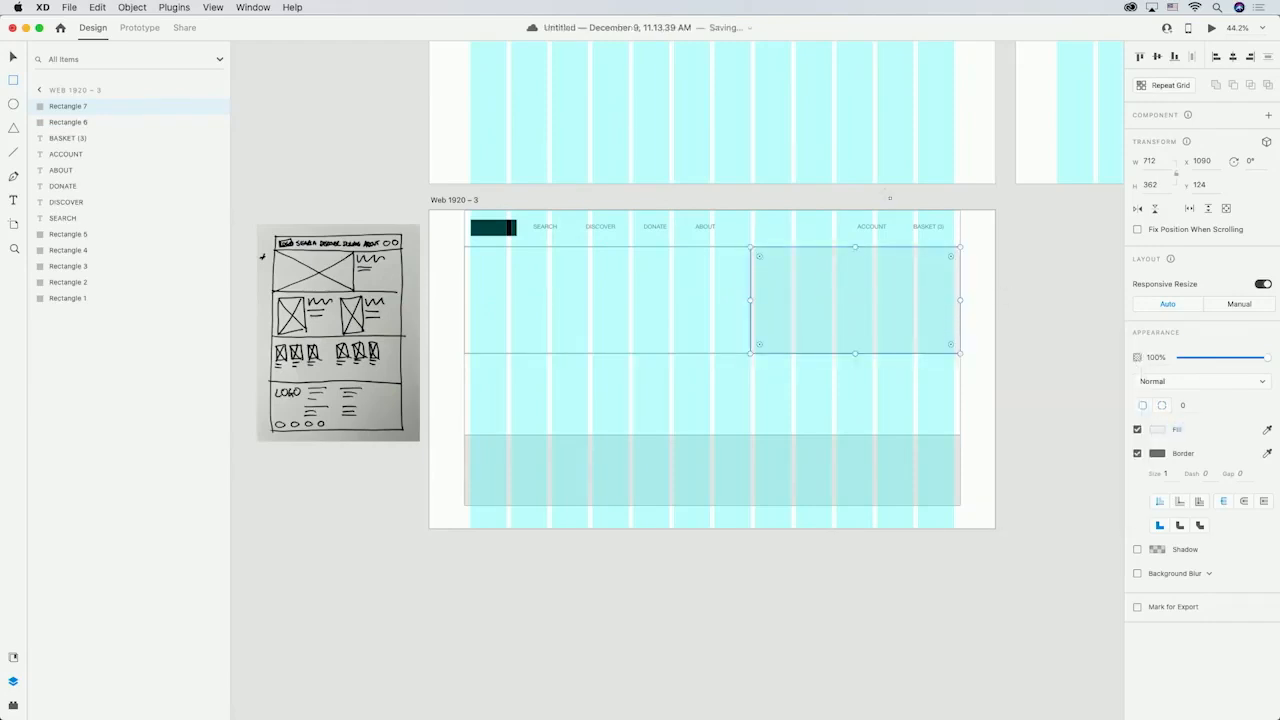
Add two Lorem ipsum texts, one above the other, in the grey hero rectangle, the upper in a text box about 603 wide
click(13, 200)
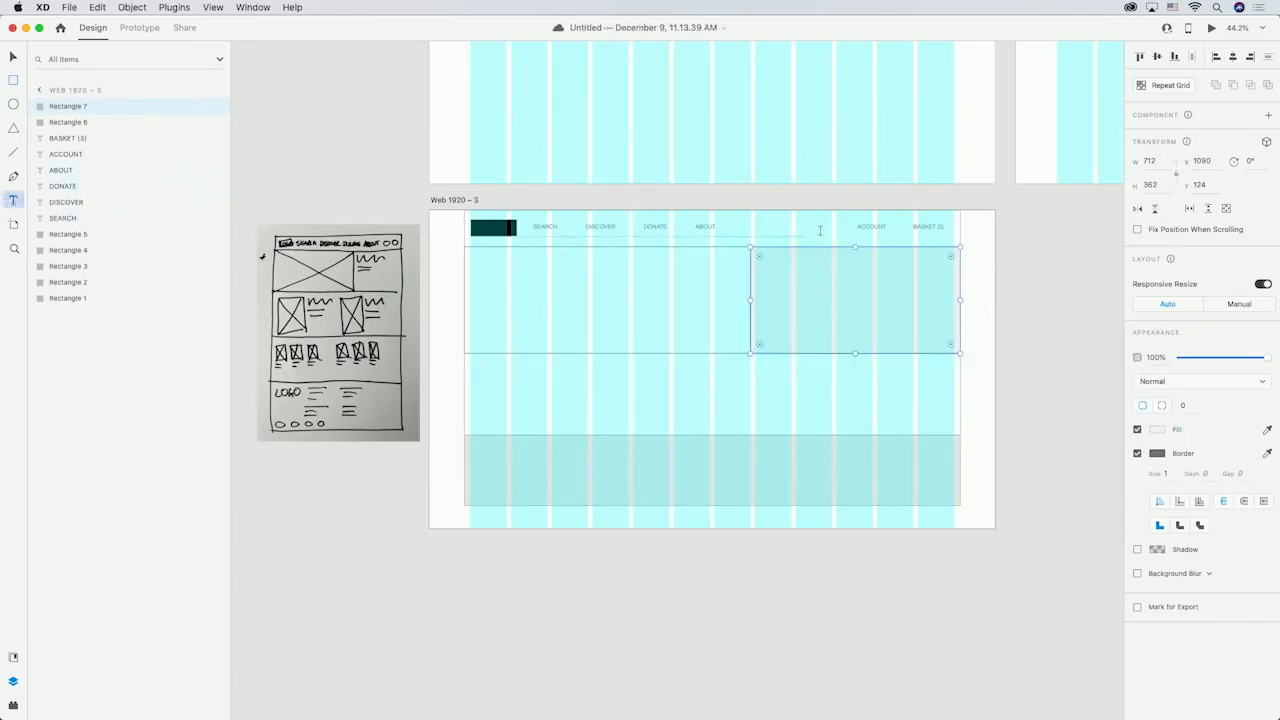
drag(766, 271, 943, 300)
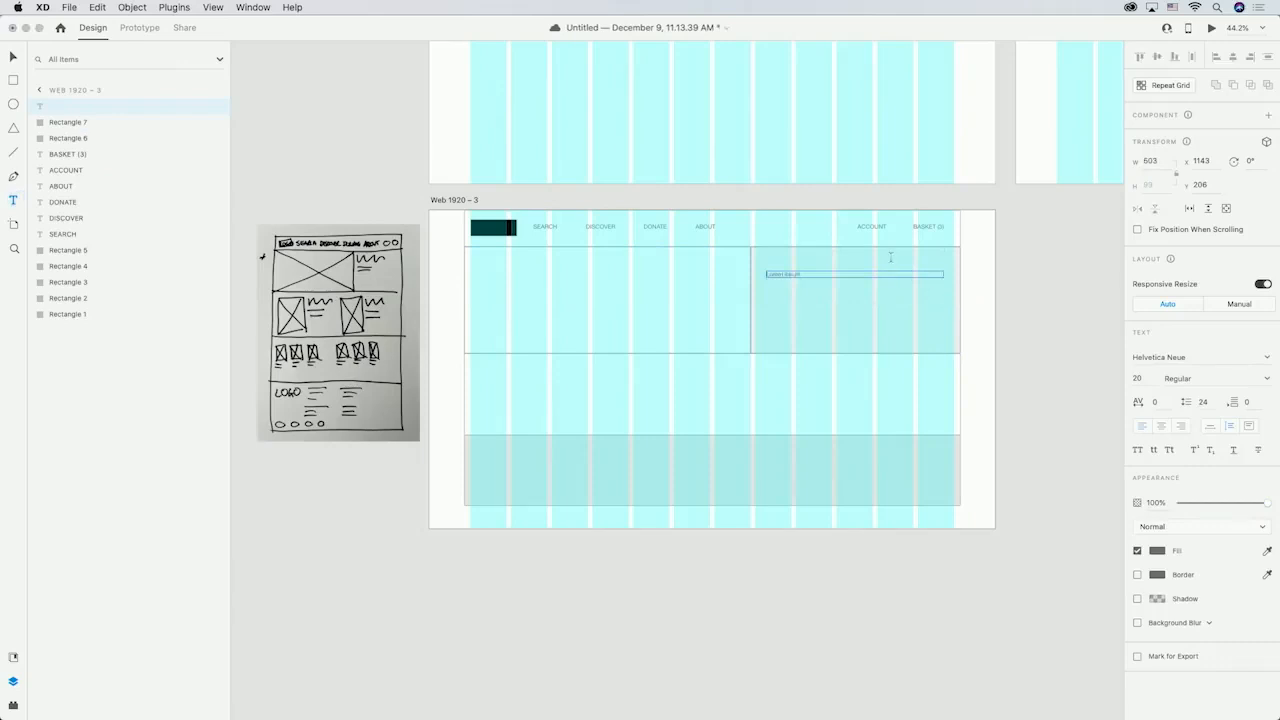
click(16, 197)
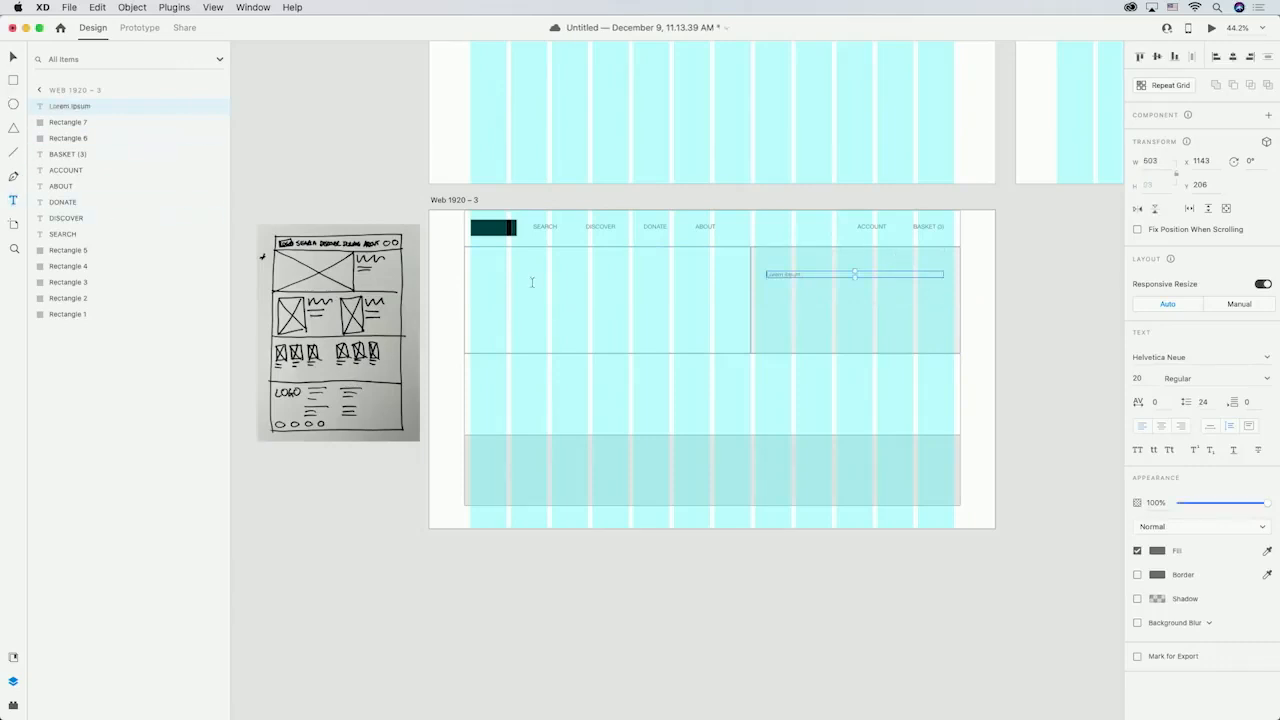
click(773, 294)
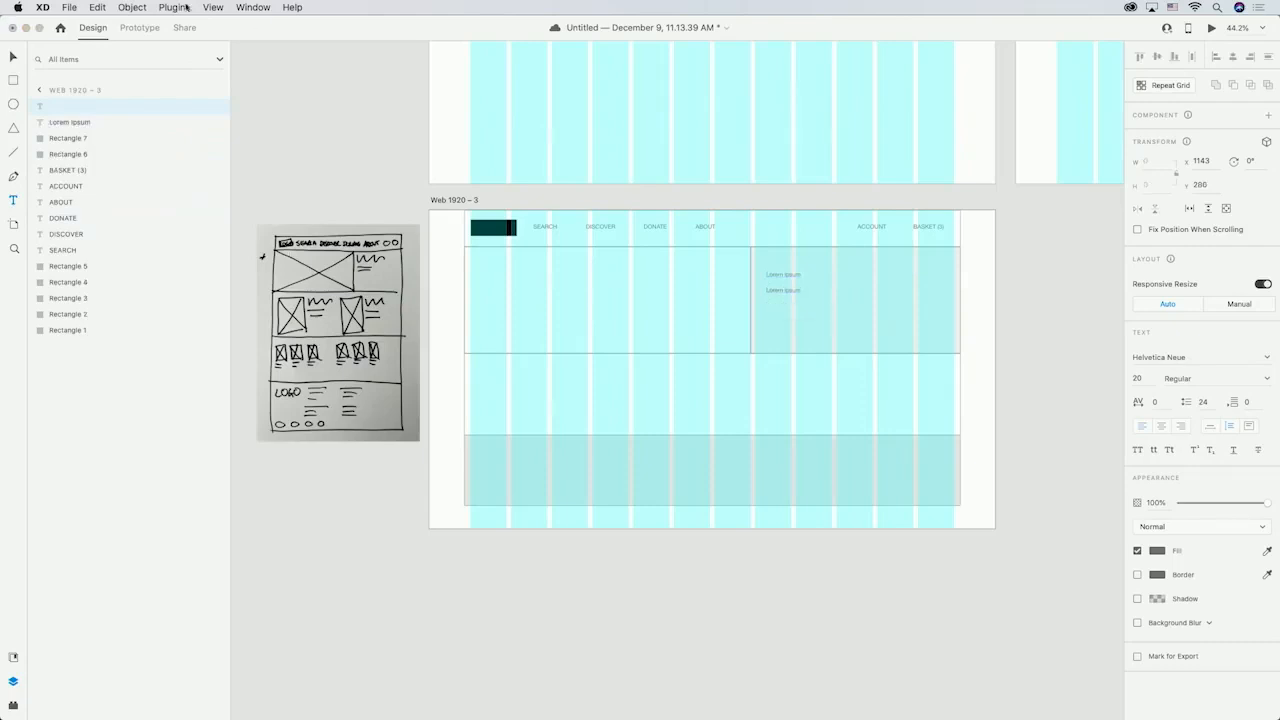
Set the font size of the upper Lorem ipsum text to 36
click(13, 57)
click(789, 275)
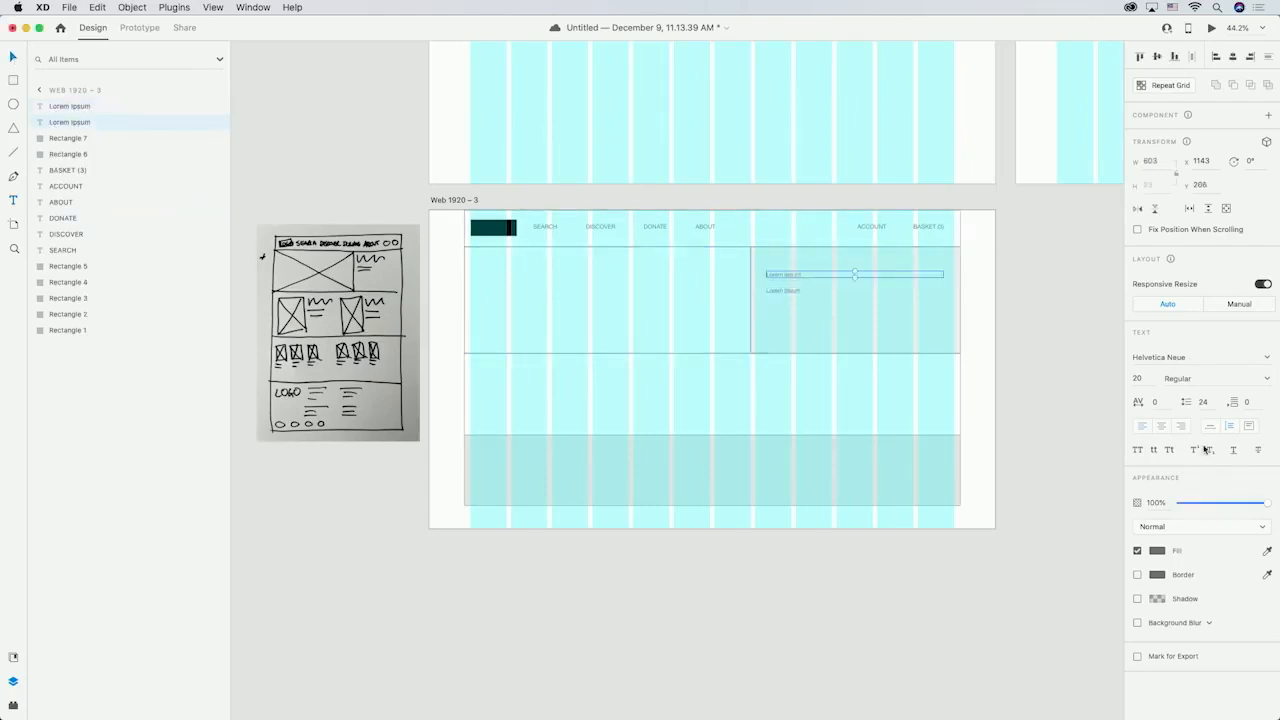
click(1146, 380)
text(36)
key(Return)
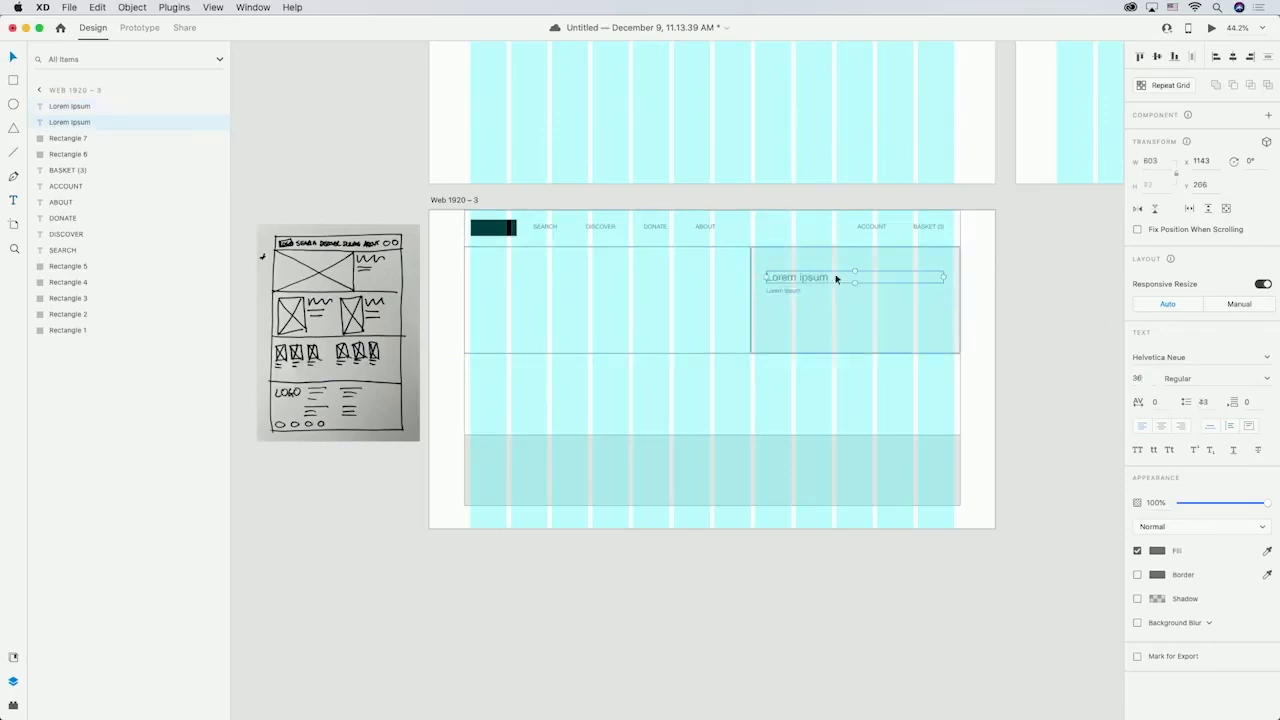
click(1020, 317)
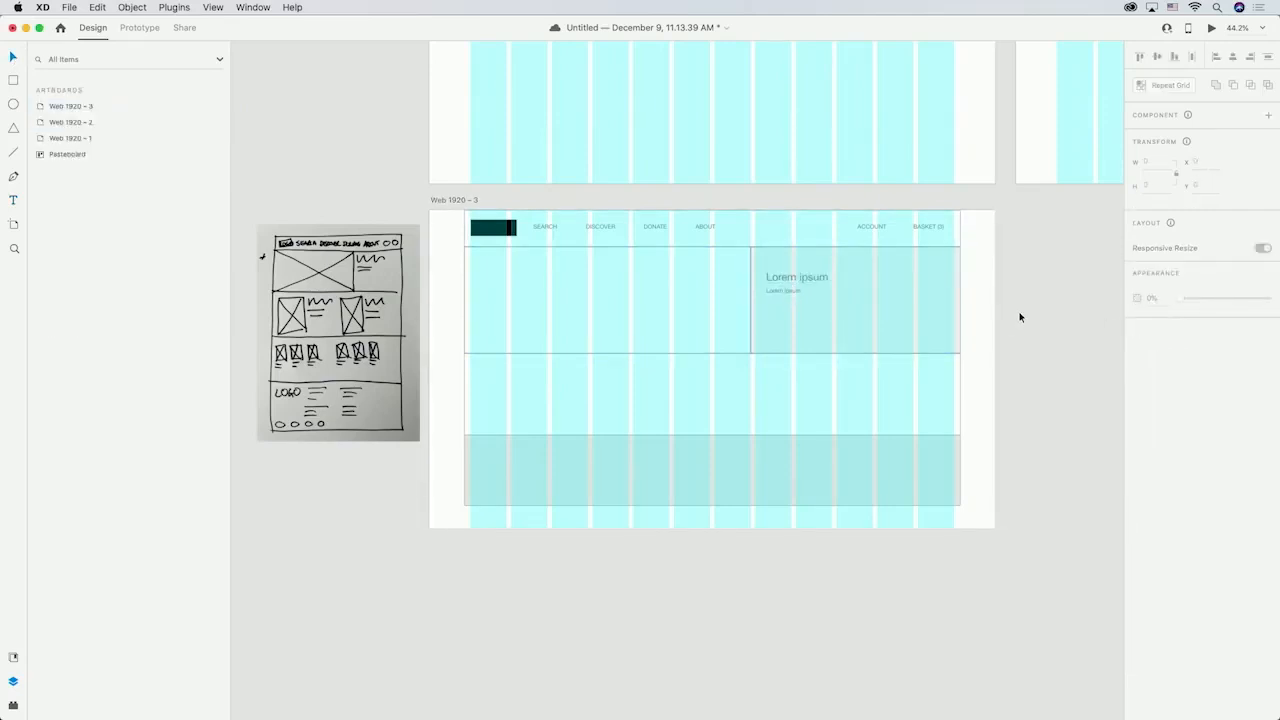
Add the text FEATURED AUTHOR above the Lorem ipsum heading and set its font size to 20
click(14, 199)
click(767, 252)
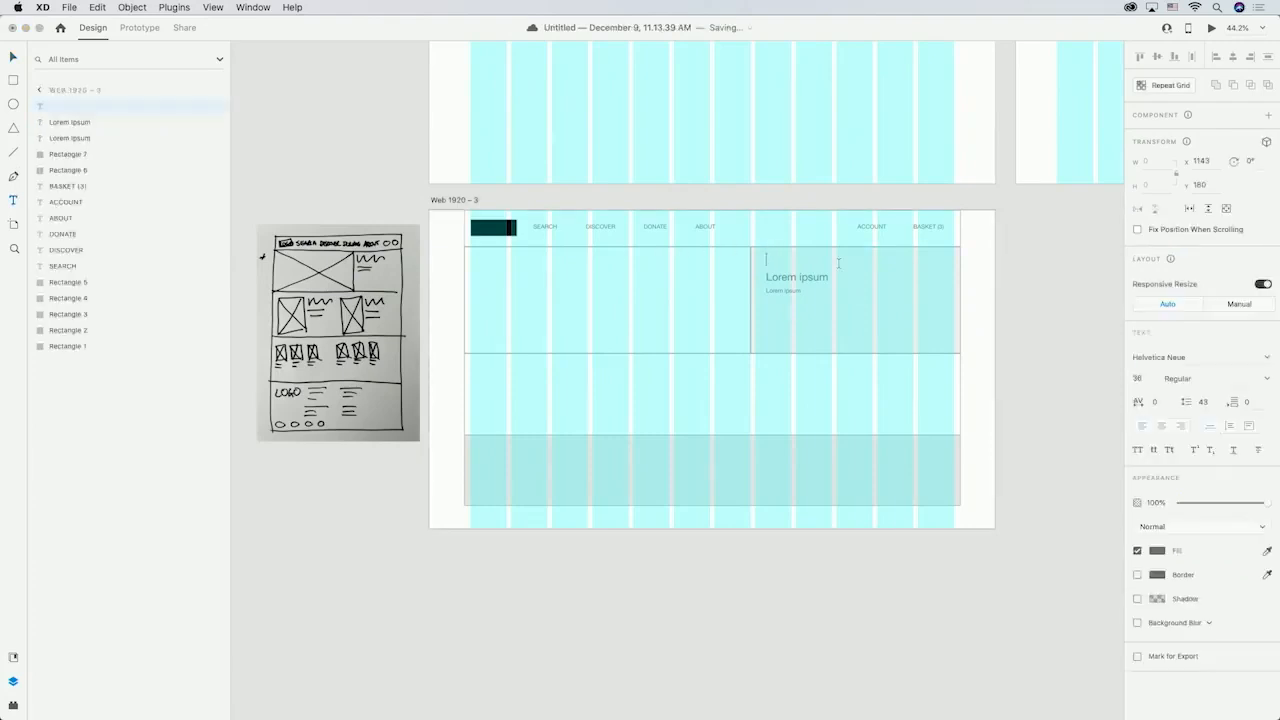
text(FEATURED AUTHOR)
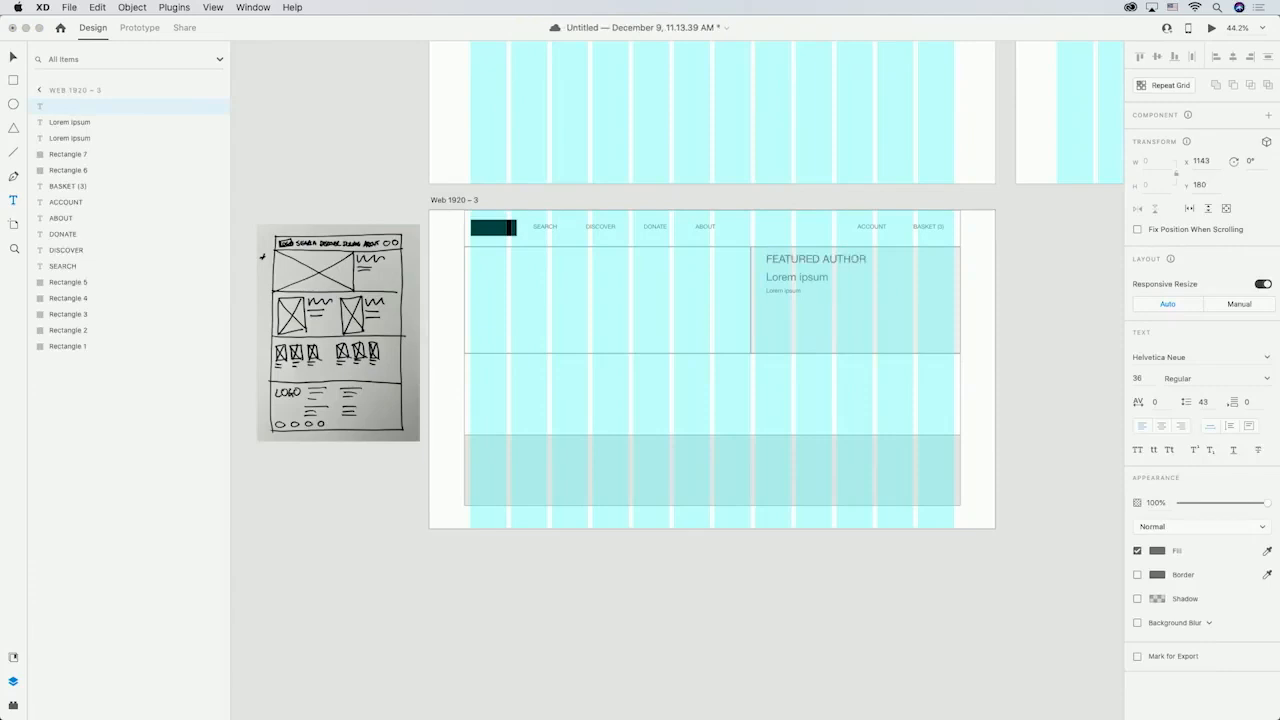
key(Escape)
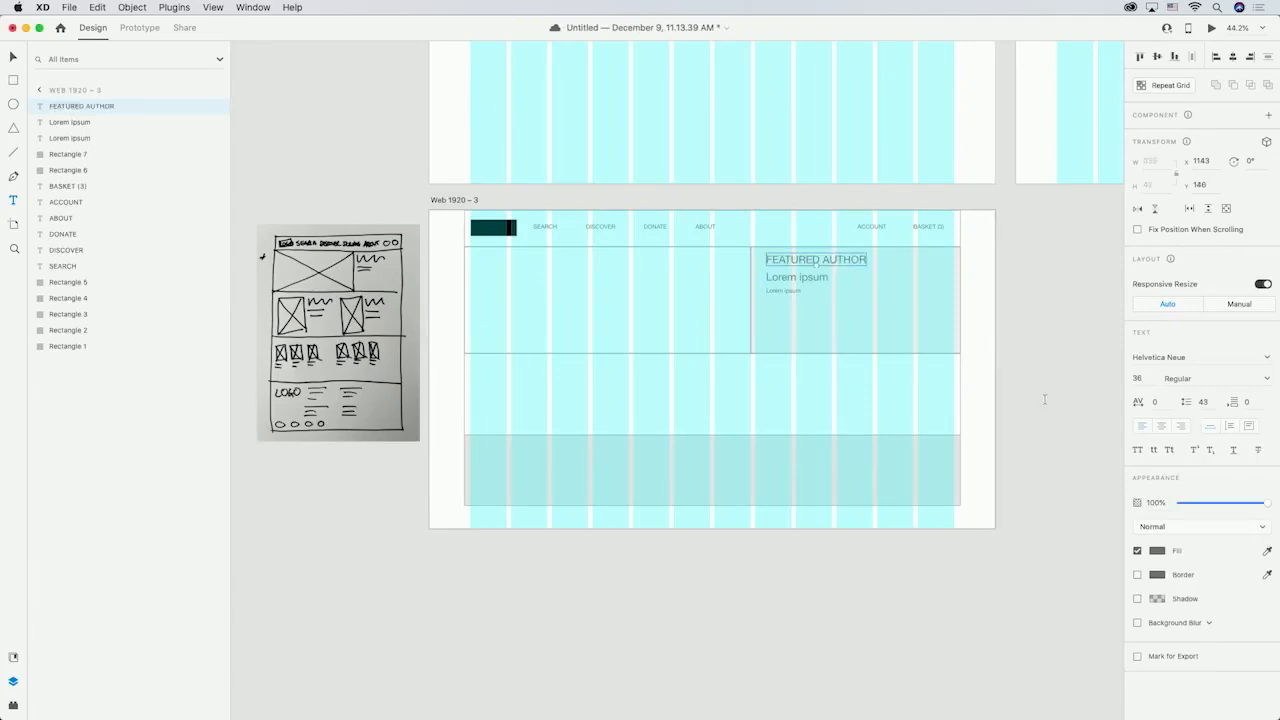
click(1150, 379)
key(Return)
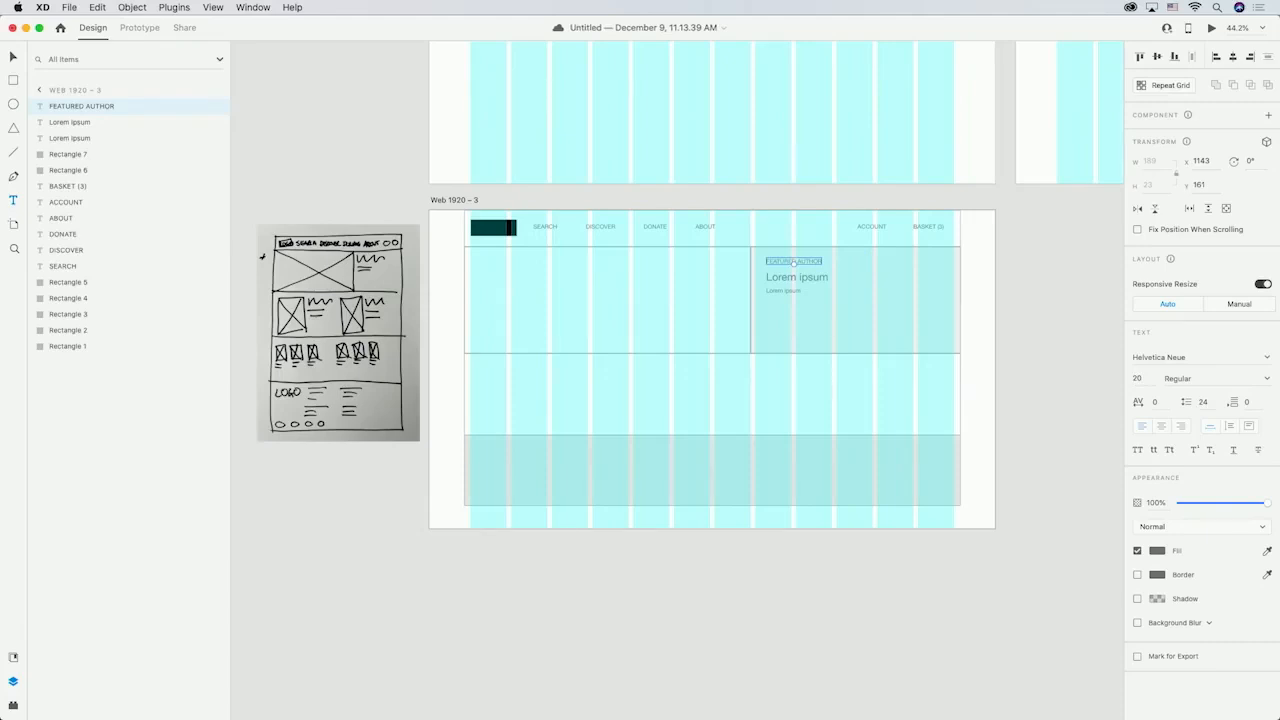
key(Escape)
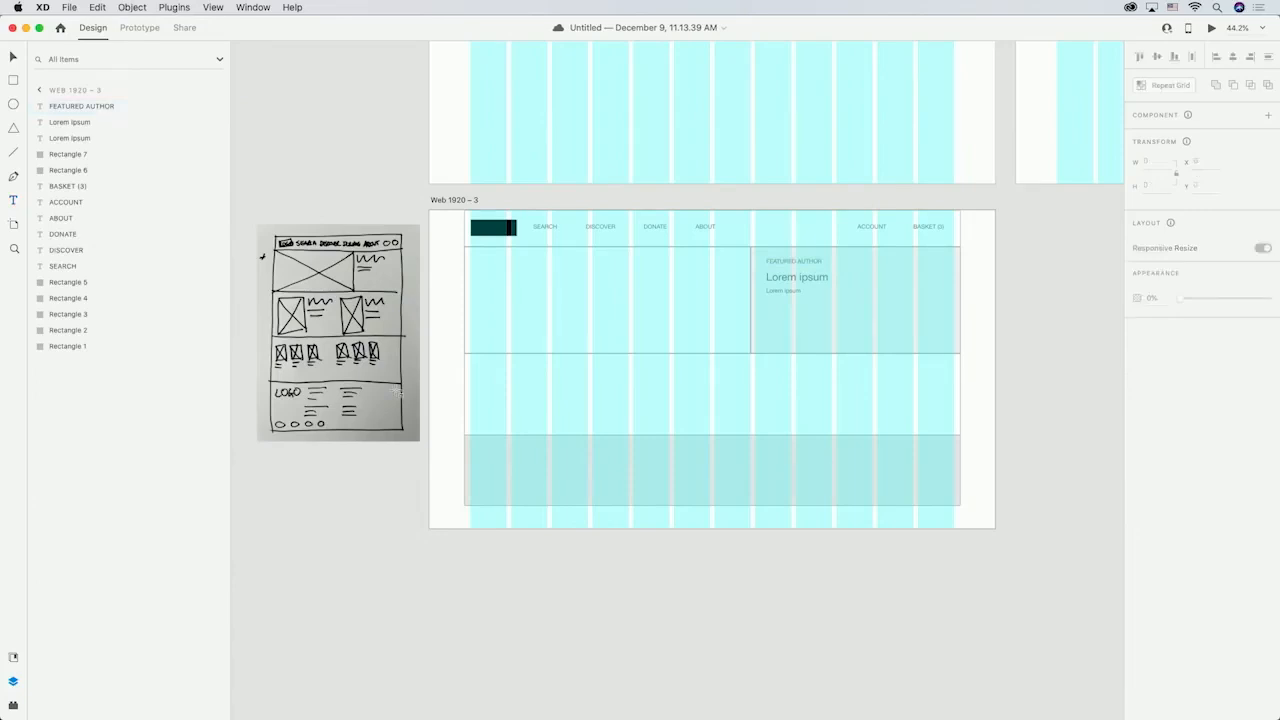
Extend the Web 1920 – 3 artboard downward to a height of about 1980
click(13, 56)
click(456, 201)
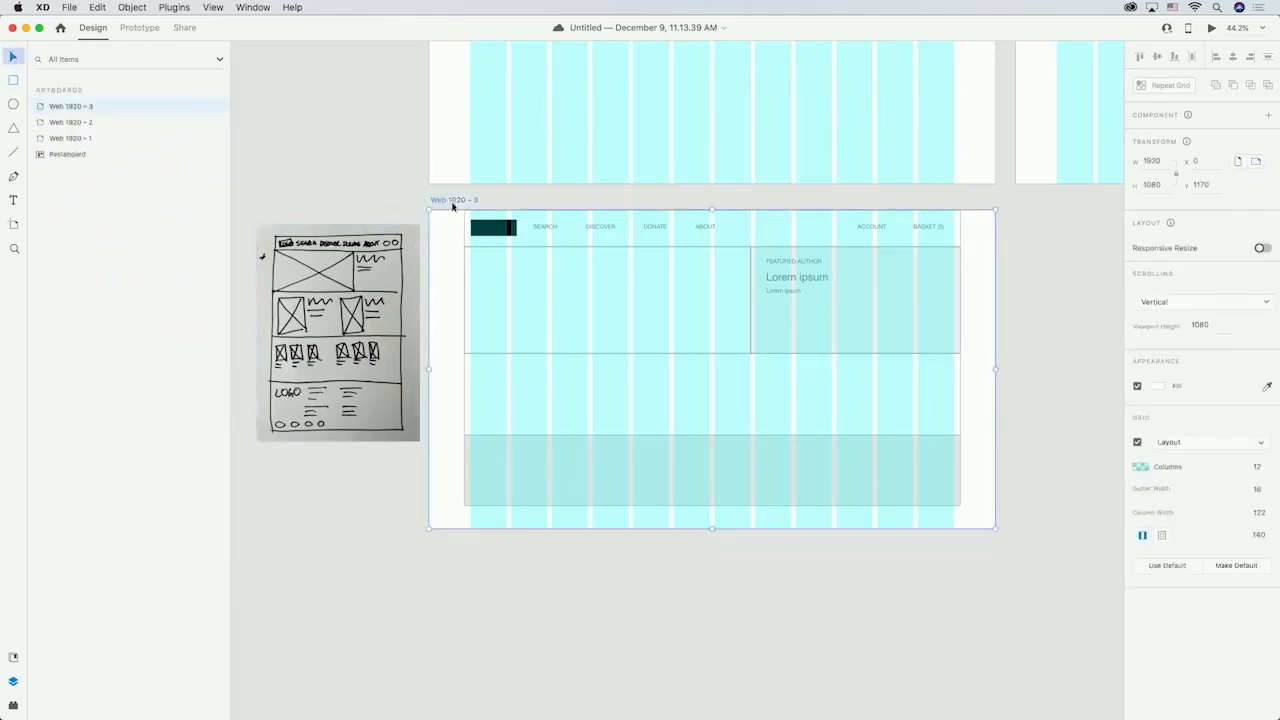
drag(712, 544, 722, 706)
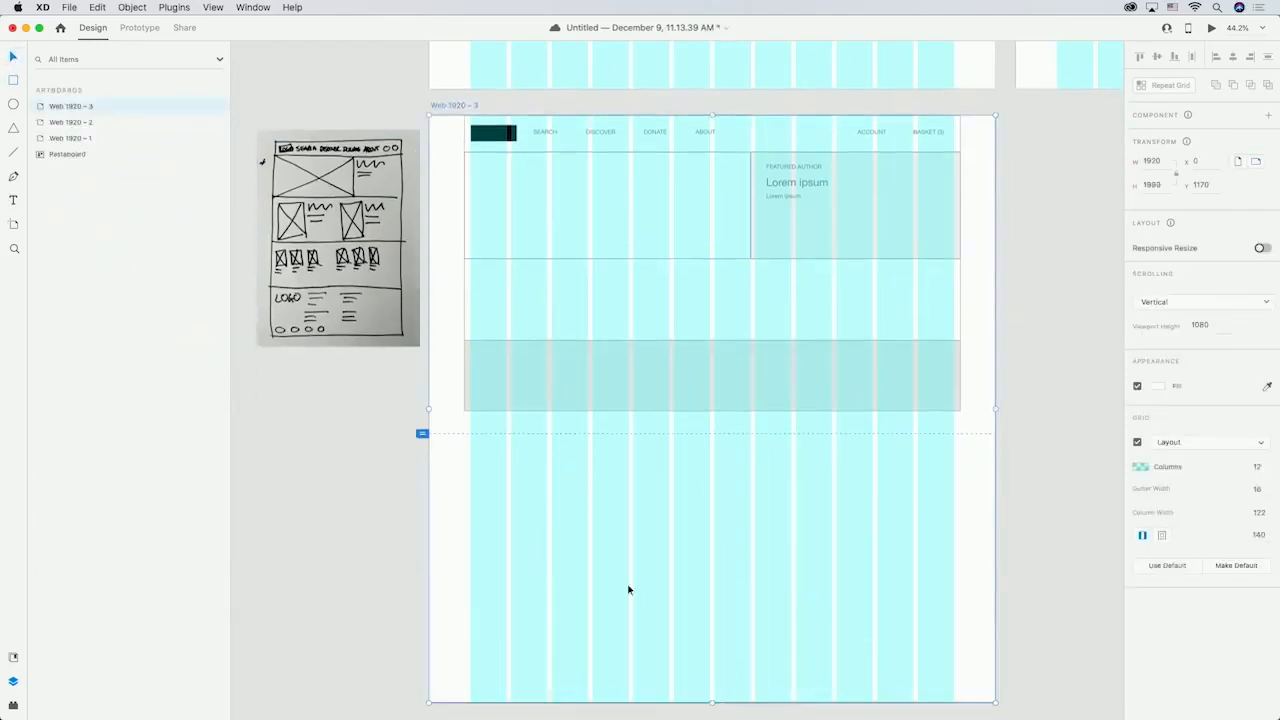
Move the grey section rectangle down and extend the white section rectangle above it downward to a height of about 493
click(600, 383)
drag(628, 376, 633, 473)
click(646, 339)
drag(712, 343, 710, 403)
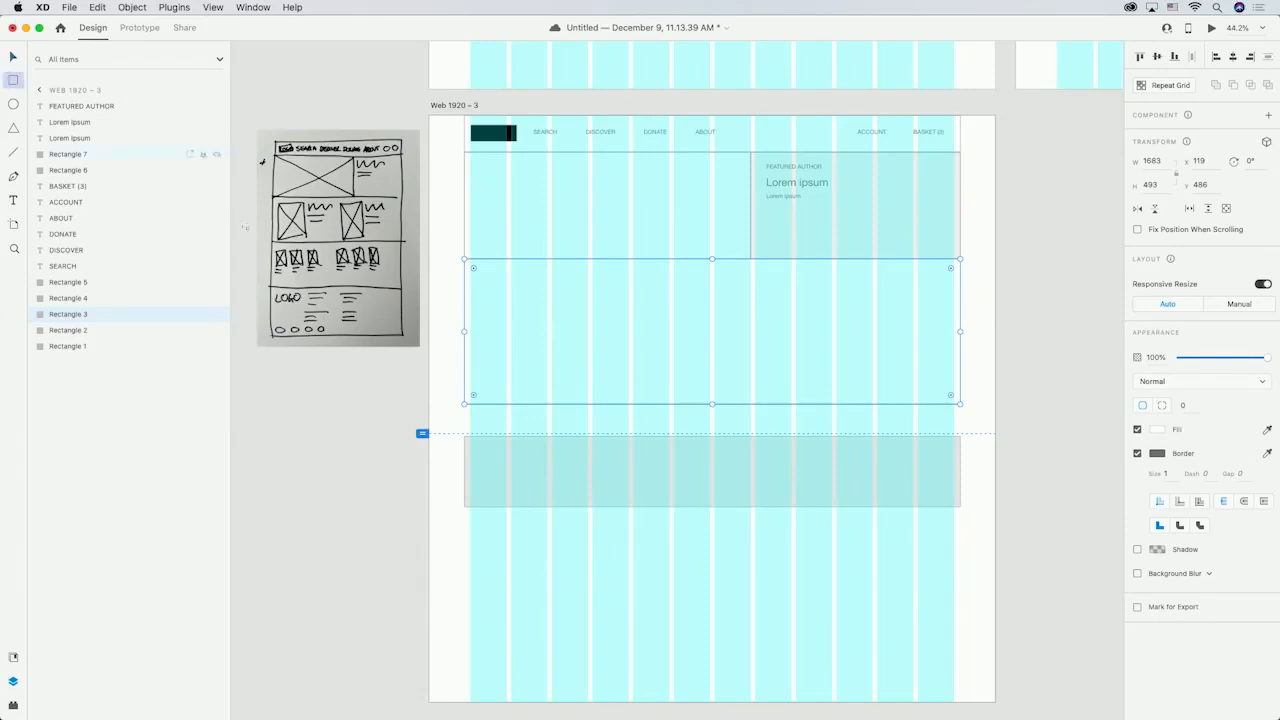
Draw a placeholder rectangle about 398 × 399 in the white section and add a Lorem ipsum heading with font size 48 beside it
mouse_move(471, 272)
mouse_down()
mouse_move(550, 386)
mouse_move(597, 384)
mouse_move(587, 391)
mouse_up()
click(10, 200)
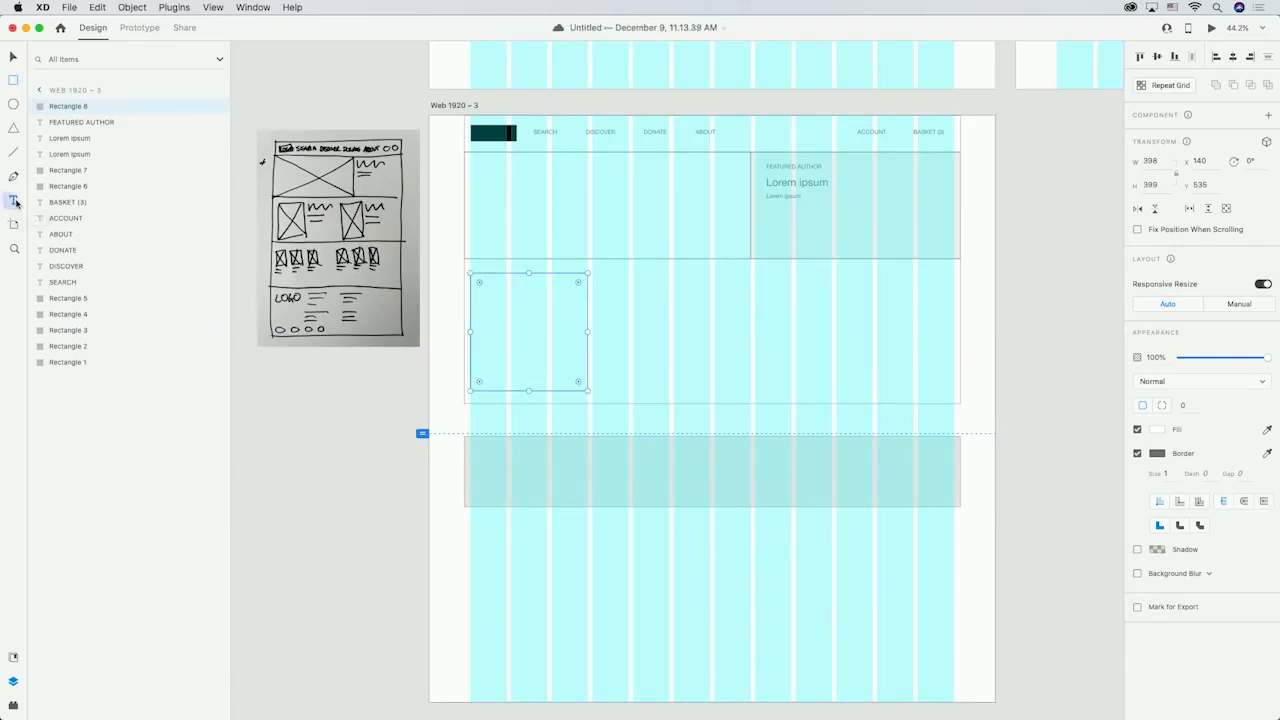
click(593, 293)
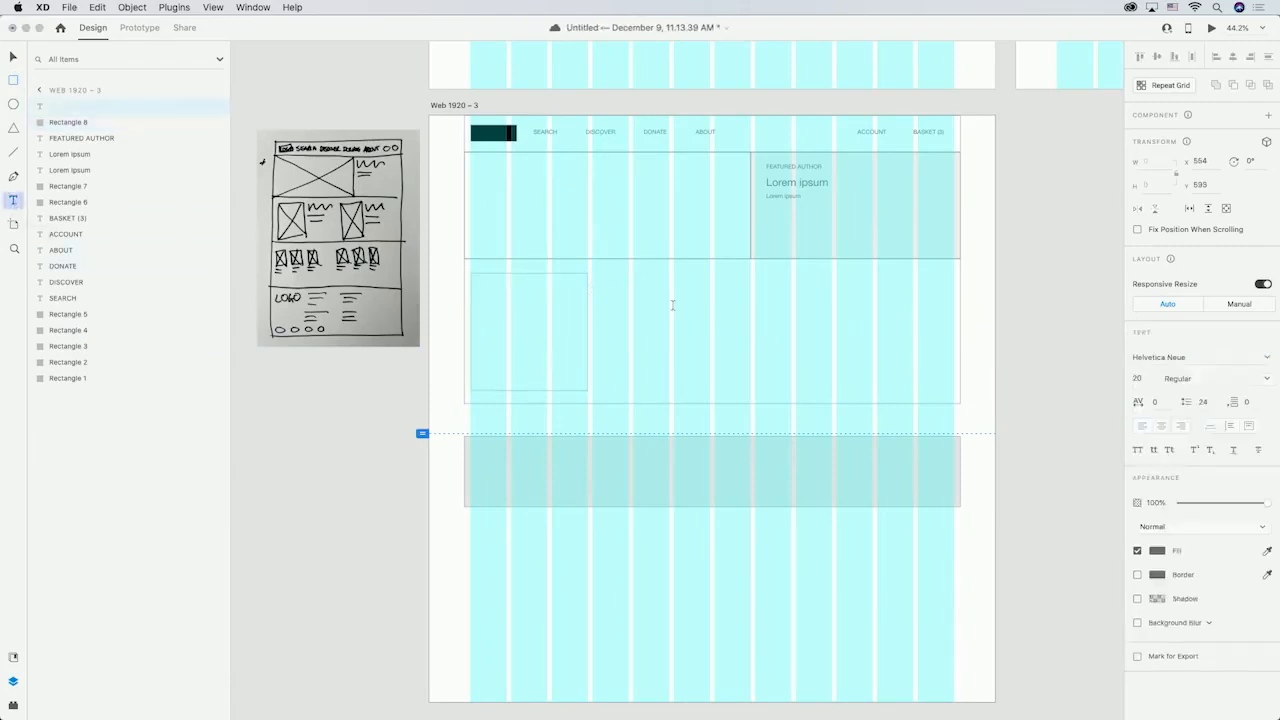
key(Escape)
click(1148, 379)
text(48)
key(Return)
Add a second Lorem ipsum text below the size 48 heading and set its font size to 20
click(597, 302)
text(Lorem ipsum)
key(Escape)
click(1145, 377)
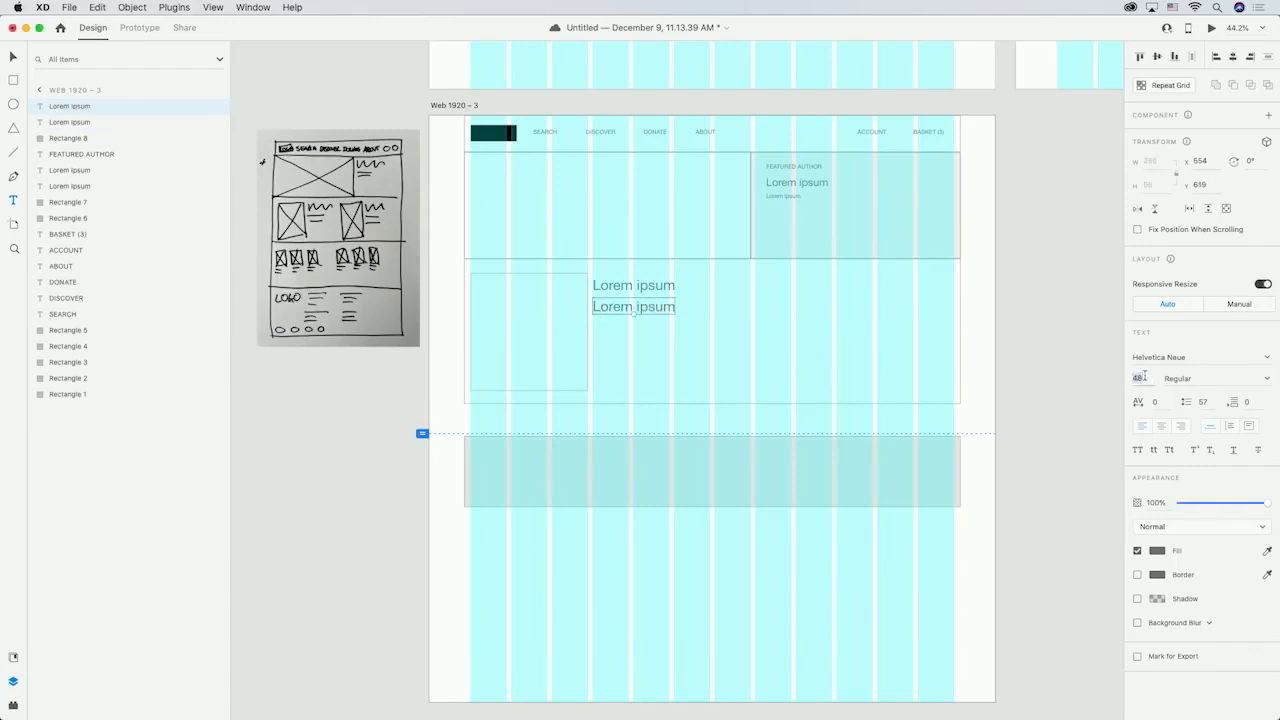
text(20)
key(Return)
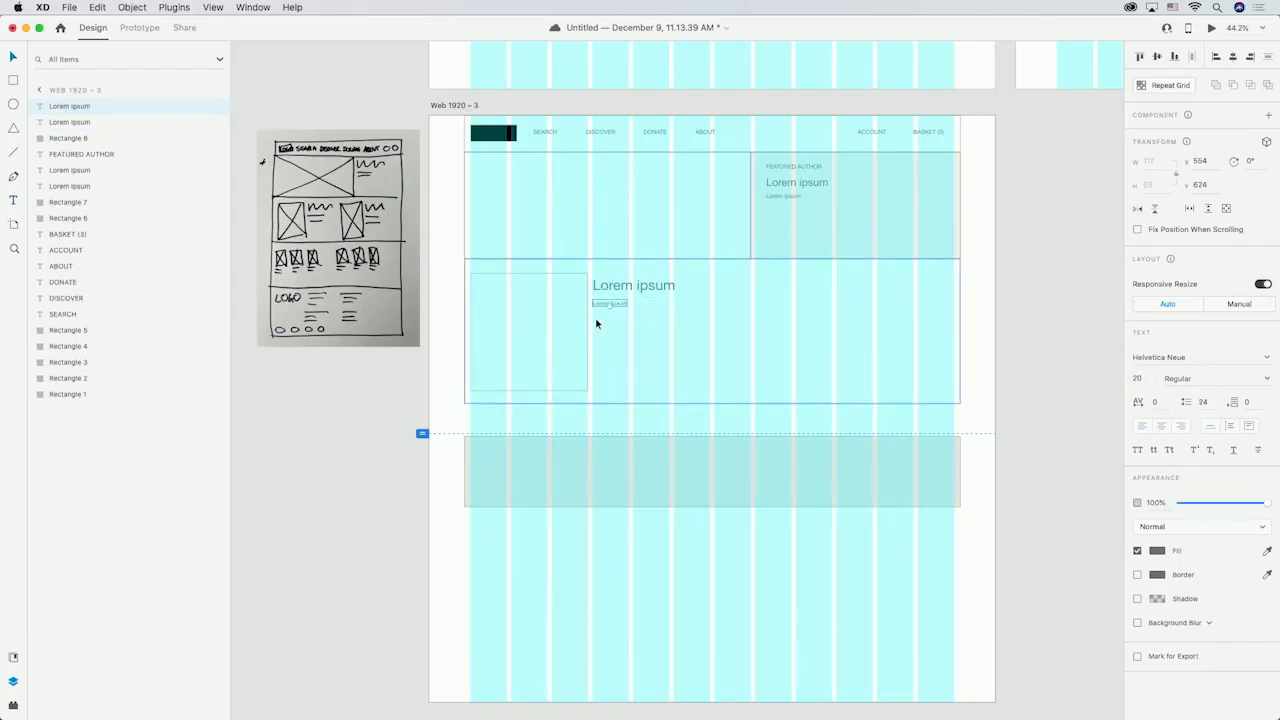
Add a third Lorem ipsum line in a text box about 398 wide and move it up close under the second text
click(596, 323)
key(t)
drag(592, 321, 709, 384)
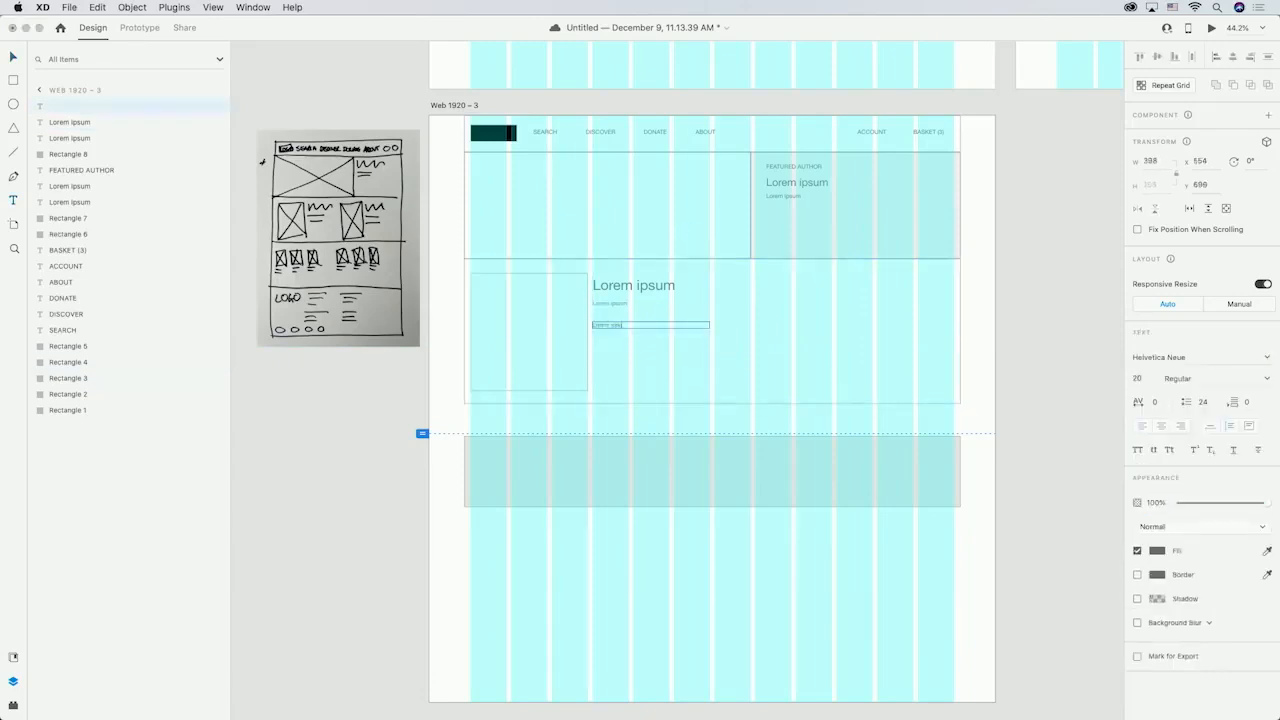
key(Escape)
drag(605, 328, 606, 319)
Turn the placeholder rectangle and its three texts into a Repeat Grid and extend it horizontally to a width of about 1640
click(654, 360)
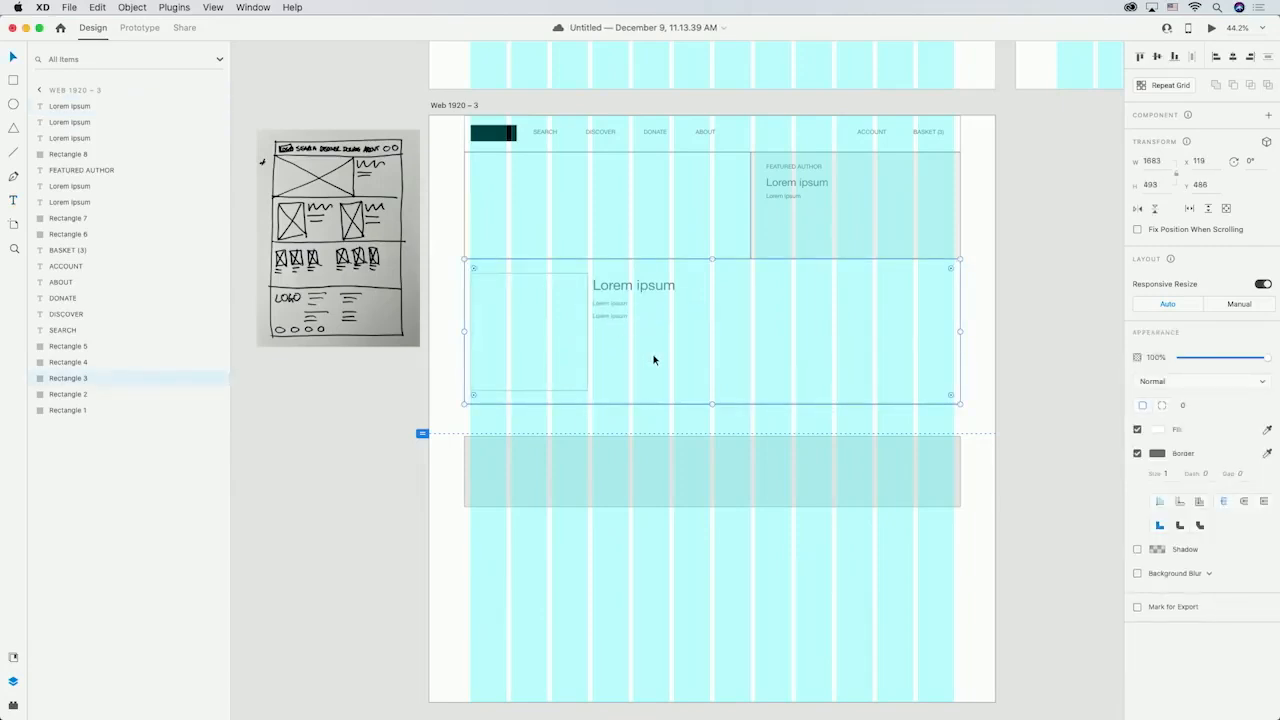
click(549, 318)
shift+click(601, 289)
shift+click(607, 304)
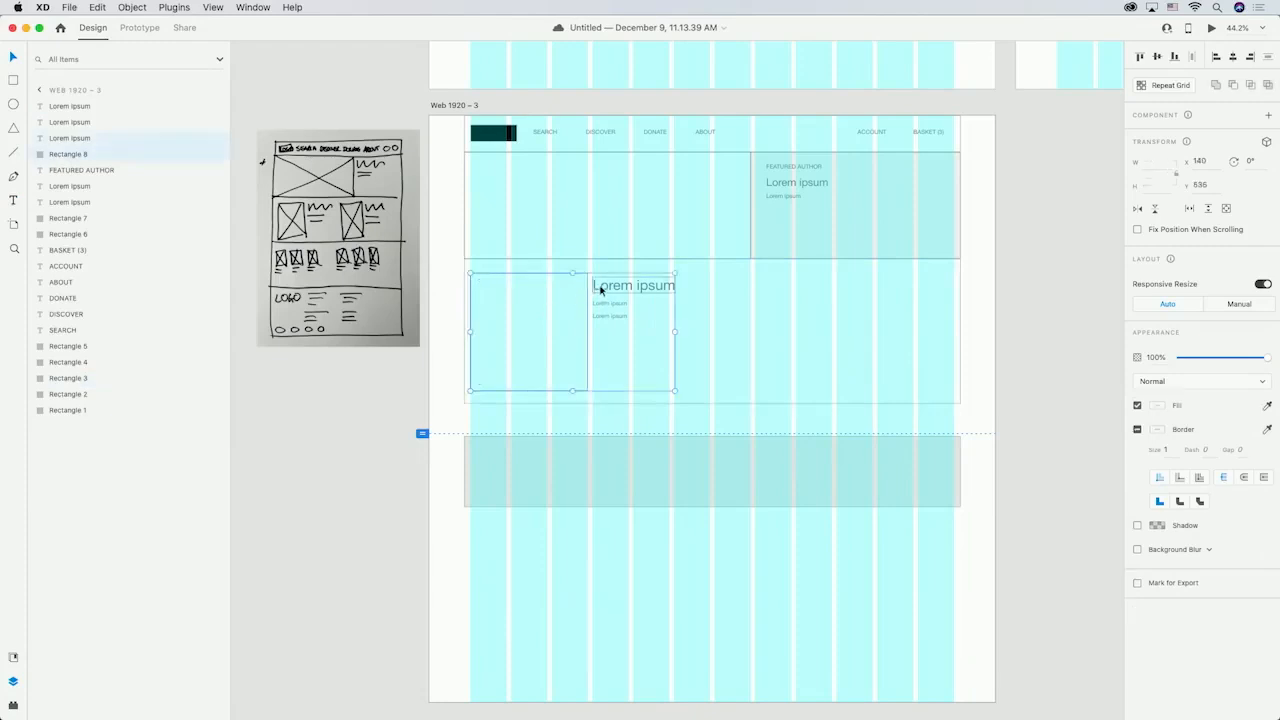
shift+click(612, 316)
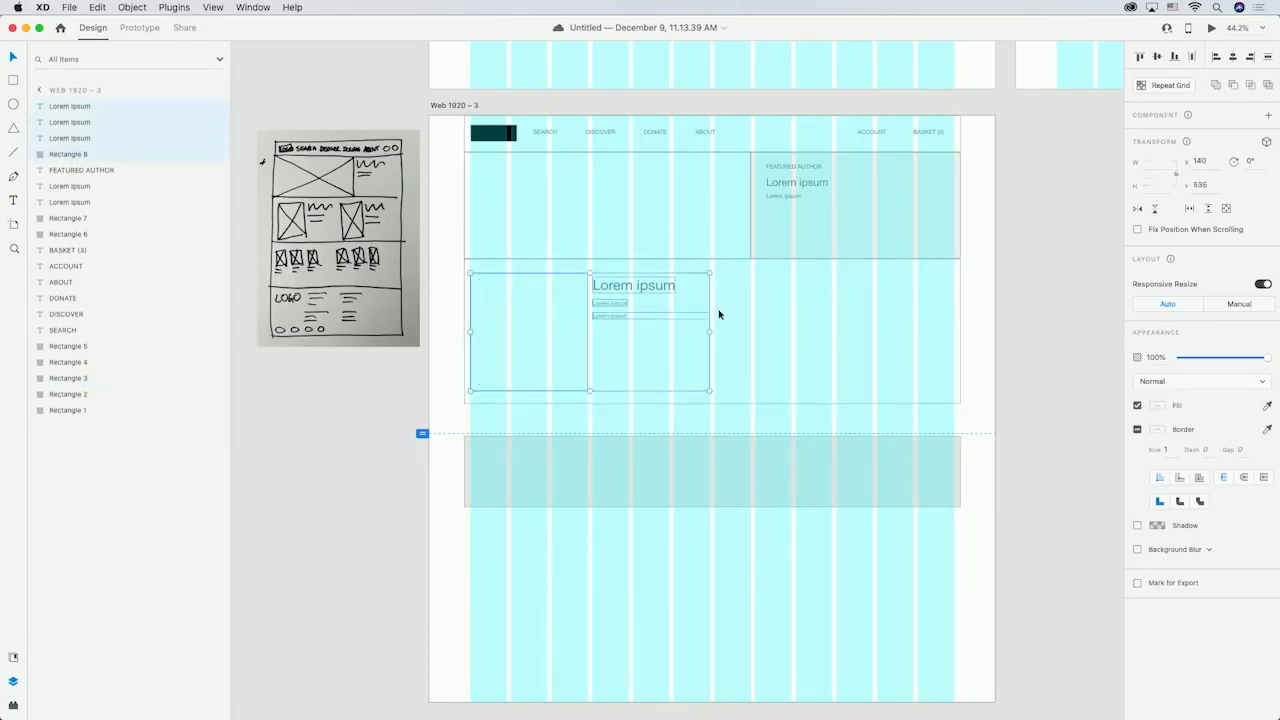
click(1182, 88)
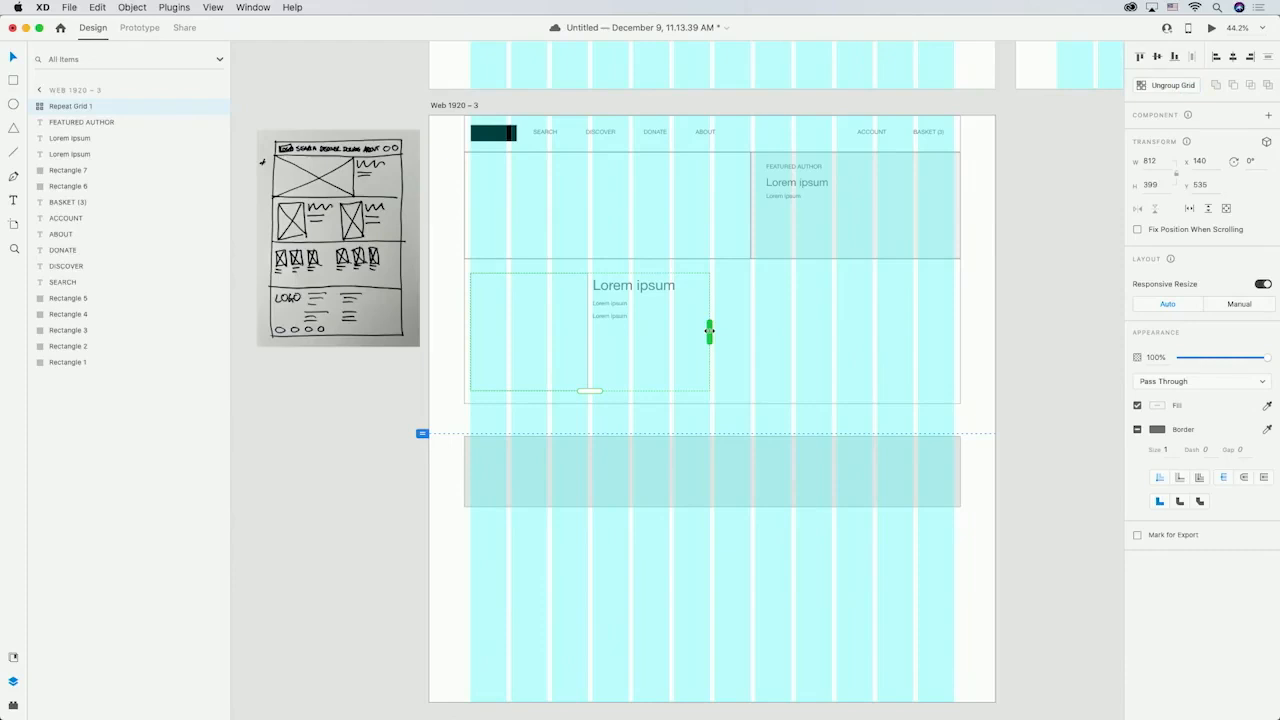
drag(710, 331, 952, 331)
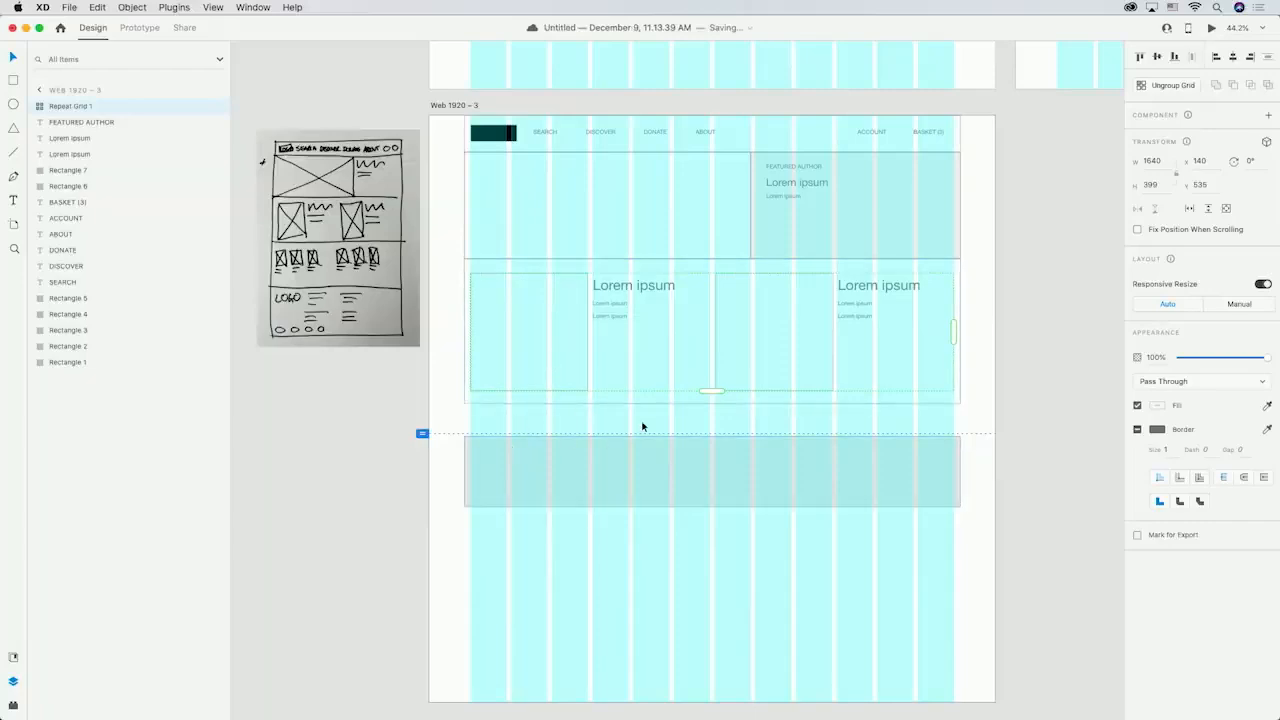
Extend the grey section rectangle up to the white section's lower edge and downward, to a height of about 444
click(611, 461)
drag(713, 435, 716, 405)
drag(711, 507, 711, 535)
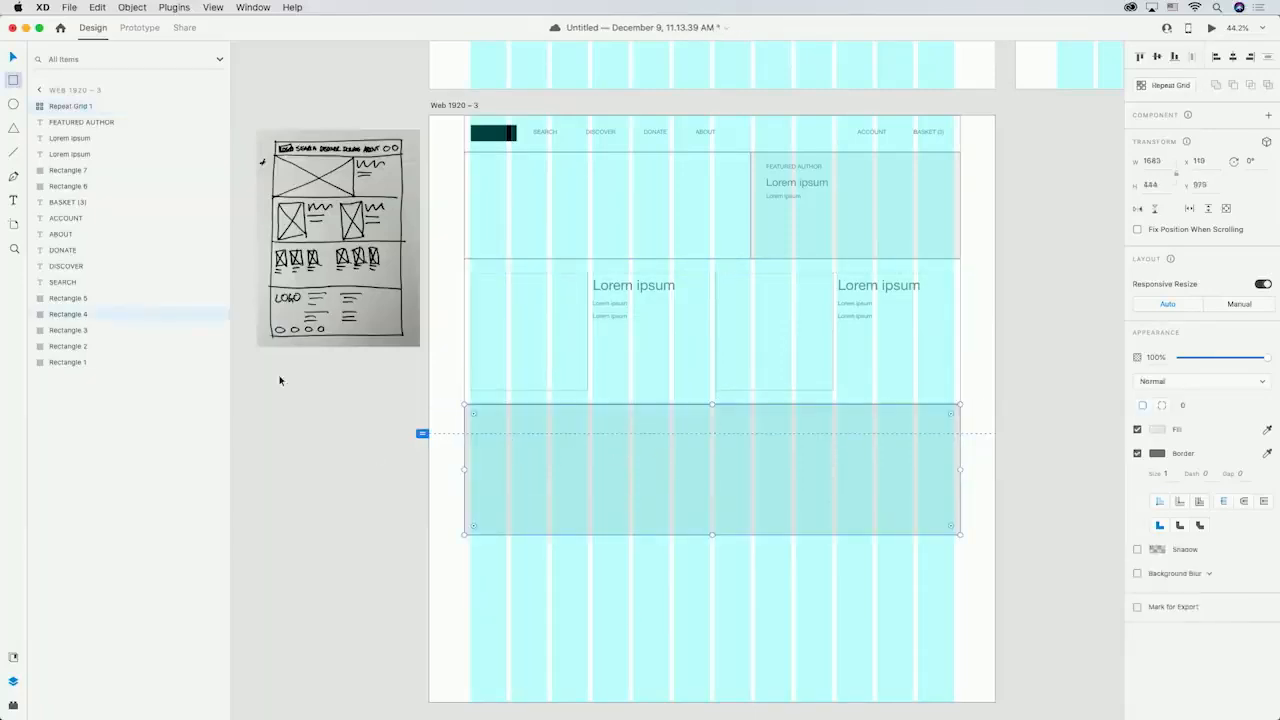
Draw three small book placeholder rectangles side by side in the grey section's first three columns, each about 122 wide
click(14, 82)
mouse_move(471, 441)
mouse_down()
mouse_move(506, 487)
mouse_move(549, 441)
mouse_up()
drag(553, 487, 589, 440)
Add two Lorem ipsum captions, one below the other, under the first book placeholder
click(13, 200)
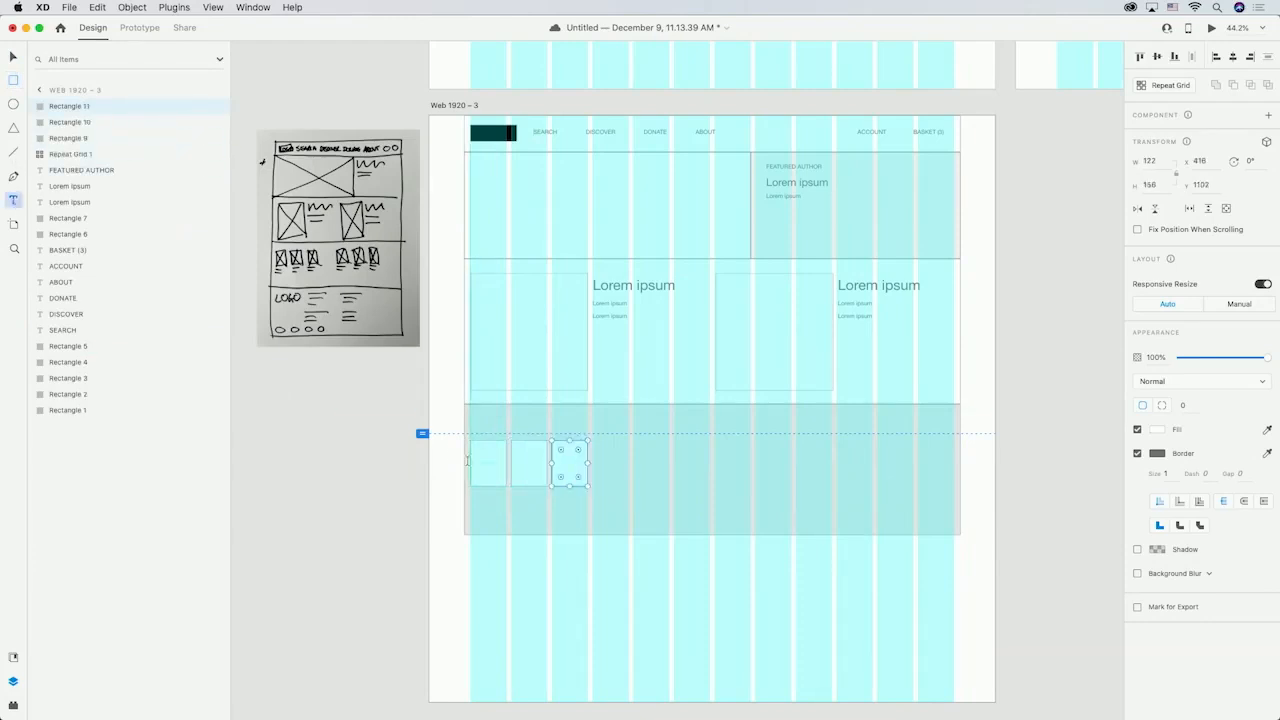
click(473, 502)
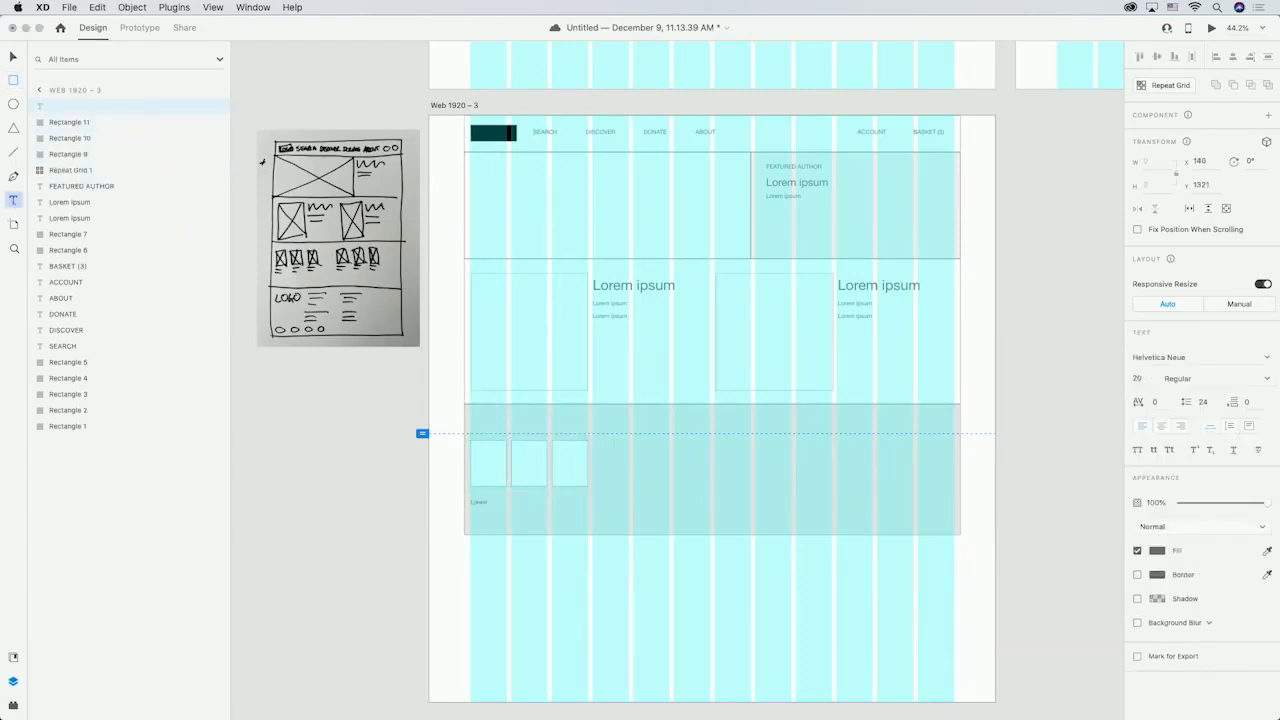
text(Lorem ipsum)
key(Escape)
drag(498, 511, 498, 498)
click(471, 507)
text(Lorem ipsum)
key(Escape)
Align the two captions beneath the first book placeholder and duplicate the pair under the second and third placeholders
drag(502, 521, 574, 497)
shift+click(500, 497)
key(super+d)
key(super+d)
Add the text FEATURED BOOKS above the first book placeholder and save the document
key(t)
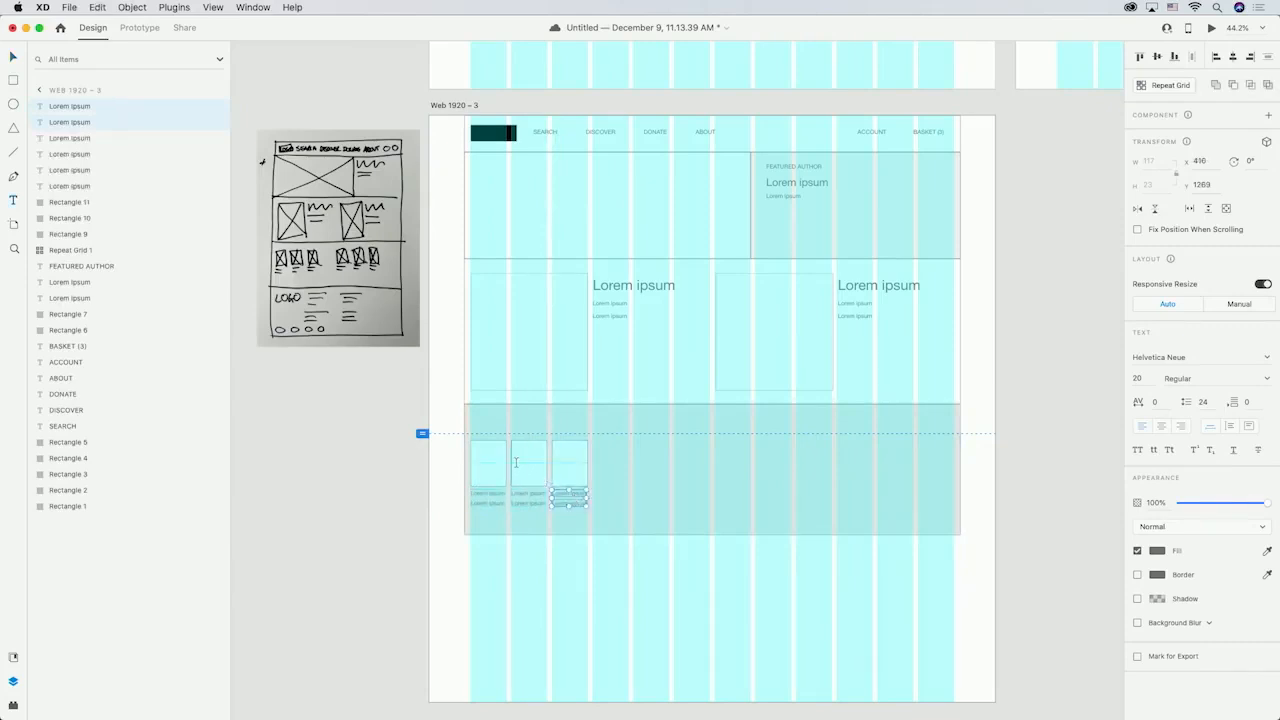
click(474, 427)
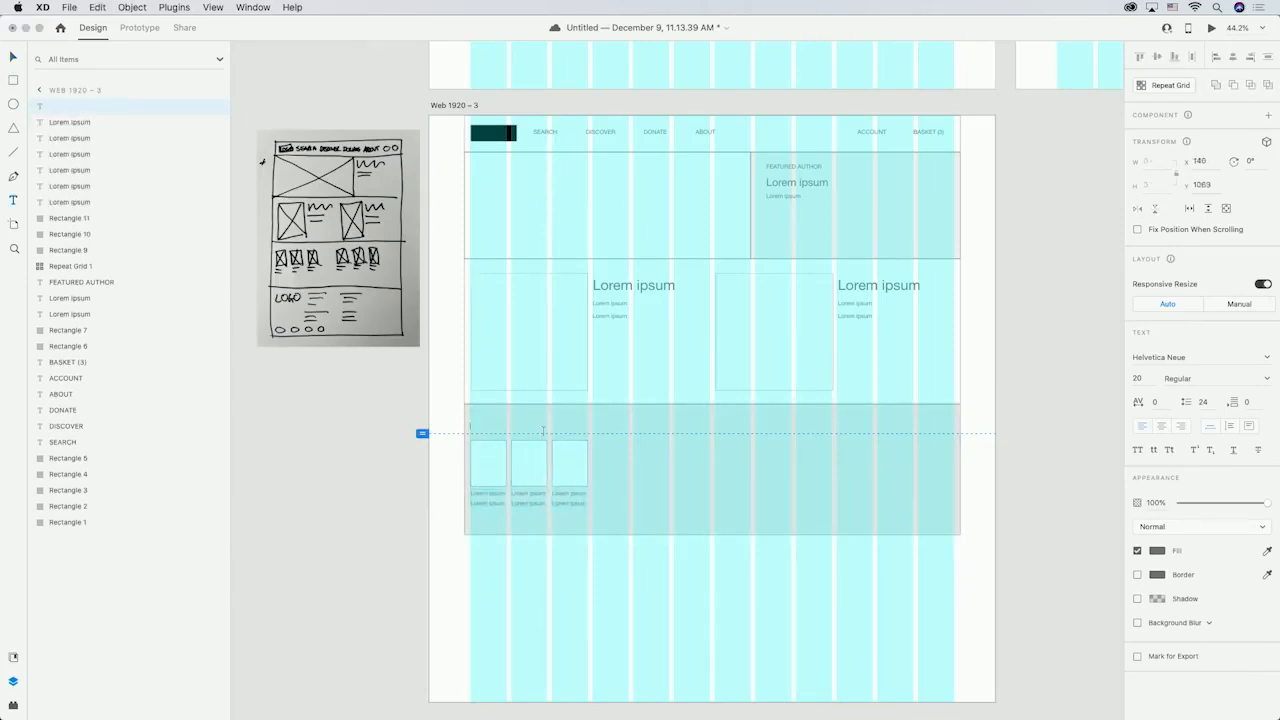
key(Escape)
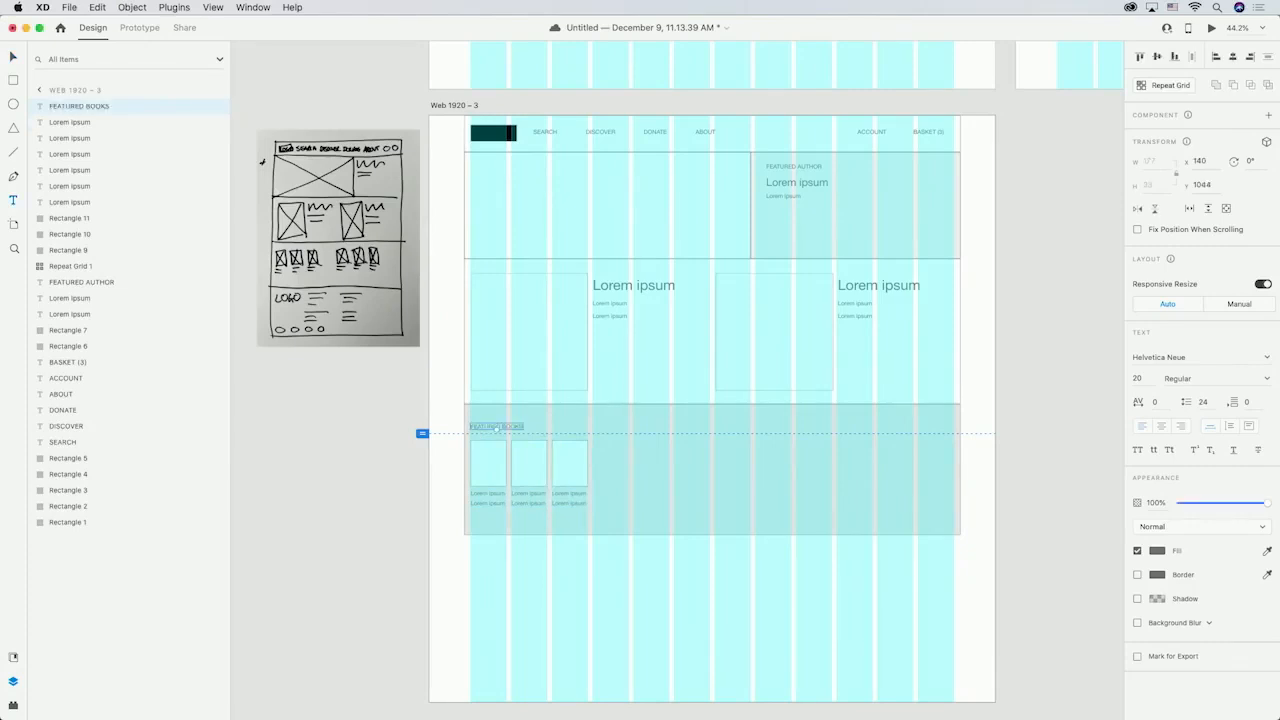
key(v)
key(super+s)
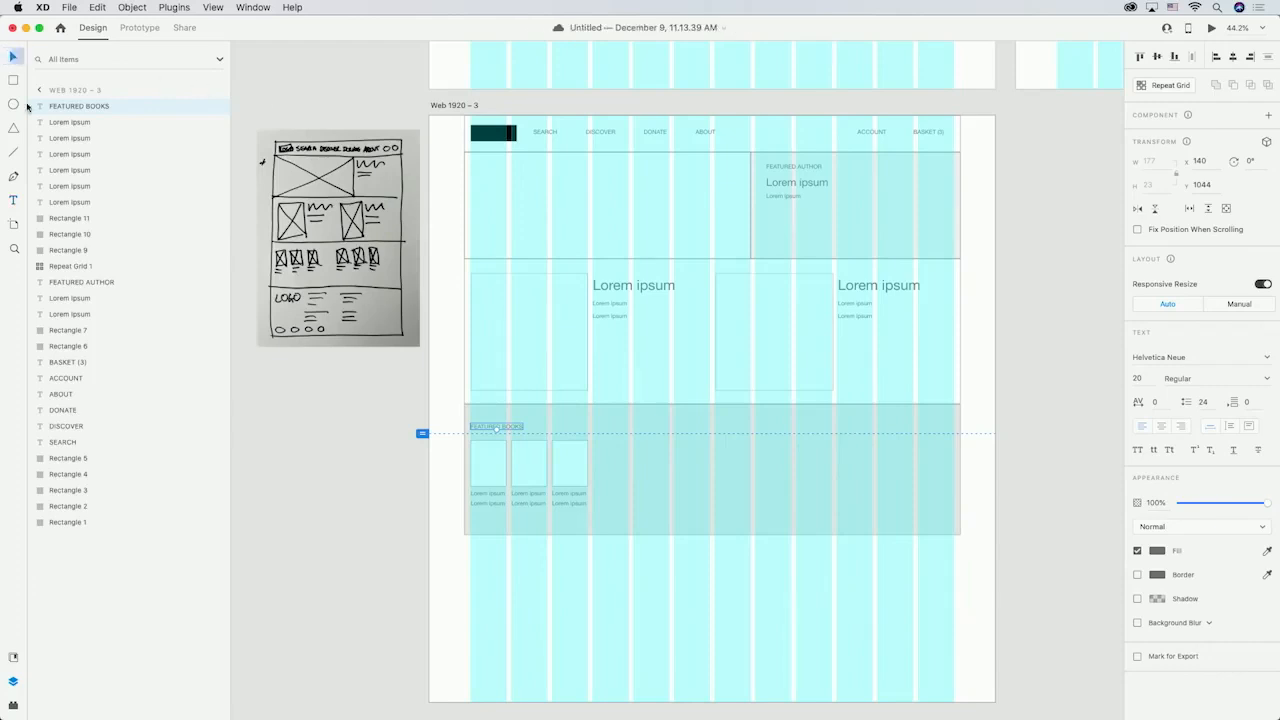
Make a horizontal Repeat Grid of the three book placeholders with captions, widening the gap so three groups span the grey section
click(491, 463)
shift+click(566, 468)
shift+click(568, 494)
shift+click(568, 503)
shift+click(543, 495)
shift+click(542, 503)
shift+click(482, 495)
shift+click(478, 502)
click(1172, 88)
drag(587, 473, 964, 466)
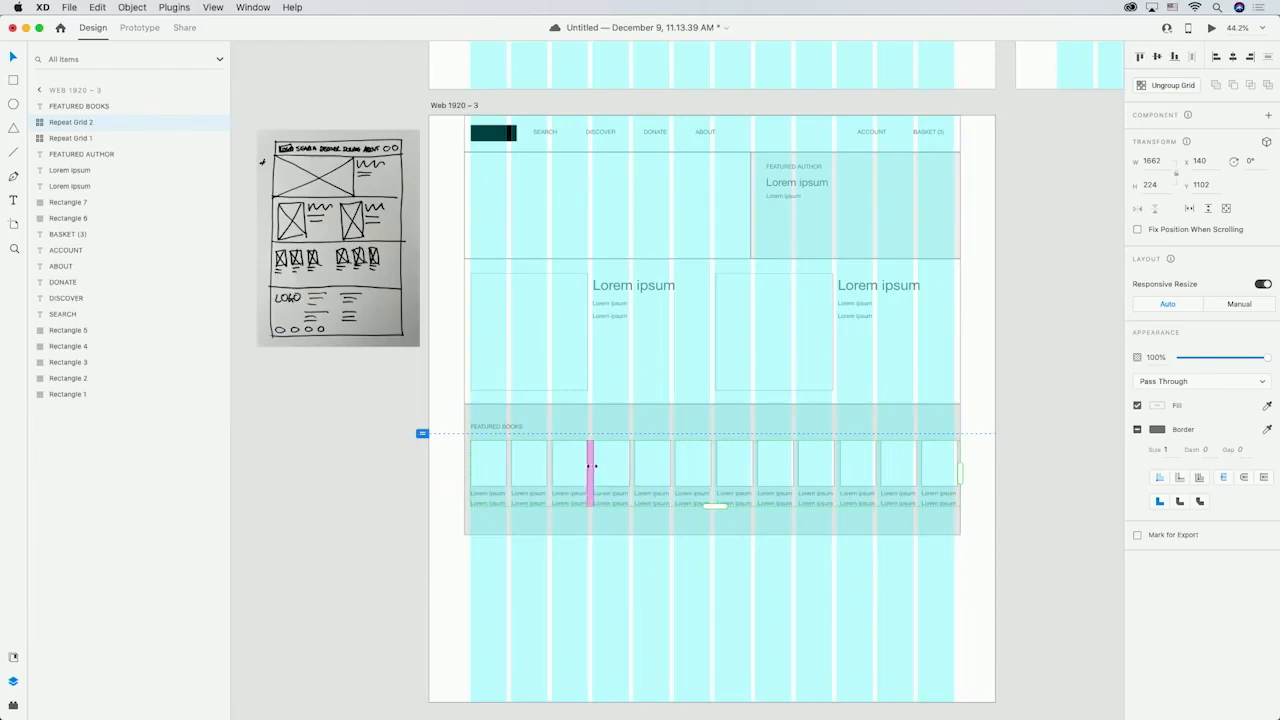
drag(591, 466, 650, 462)
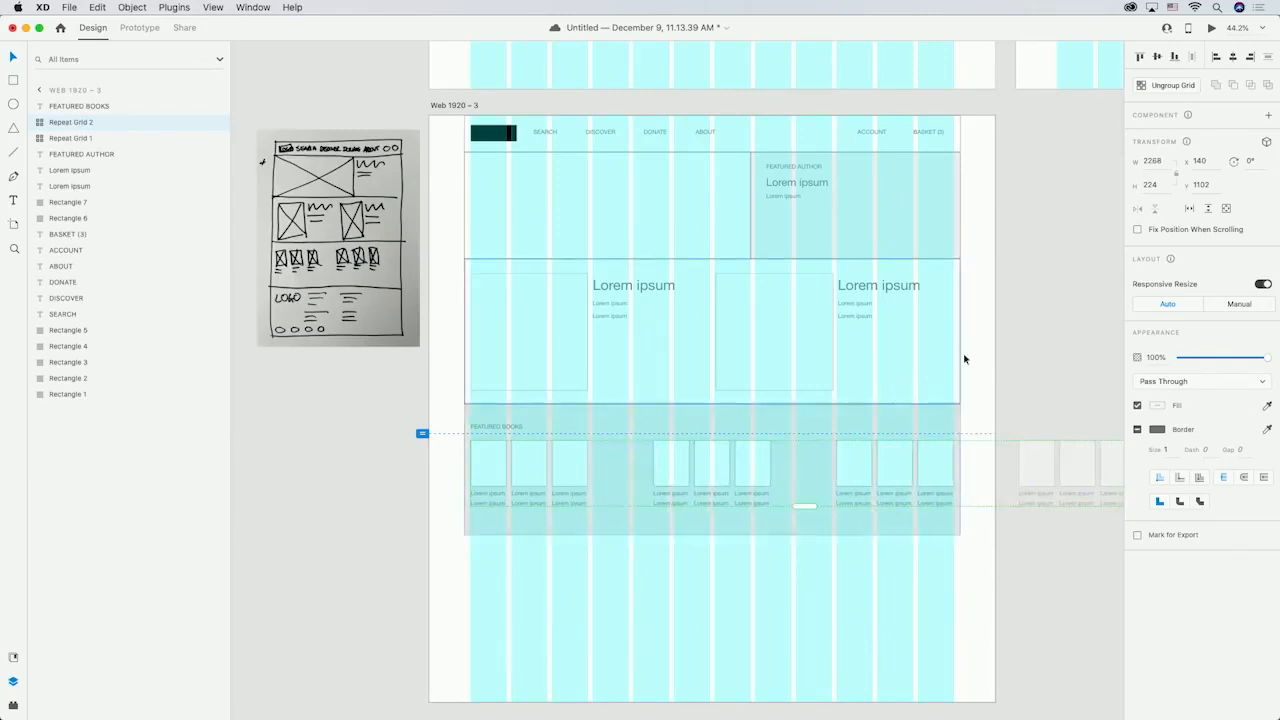
click(1003, 343)
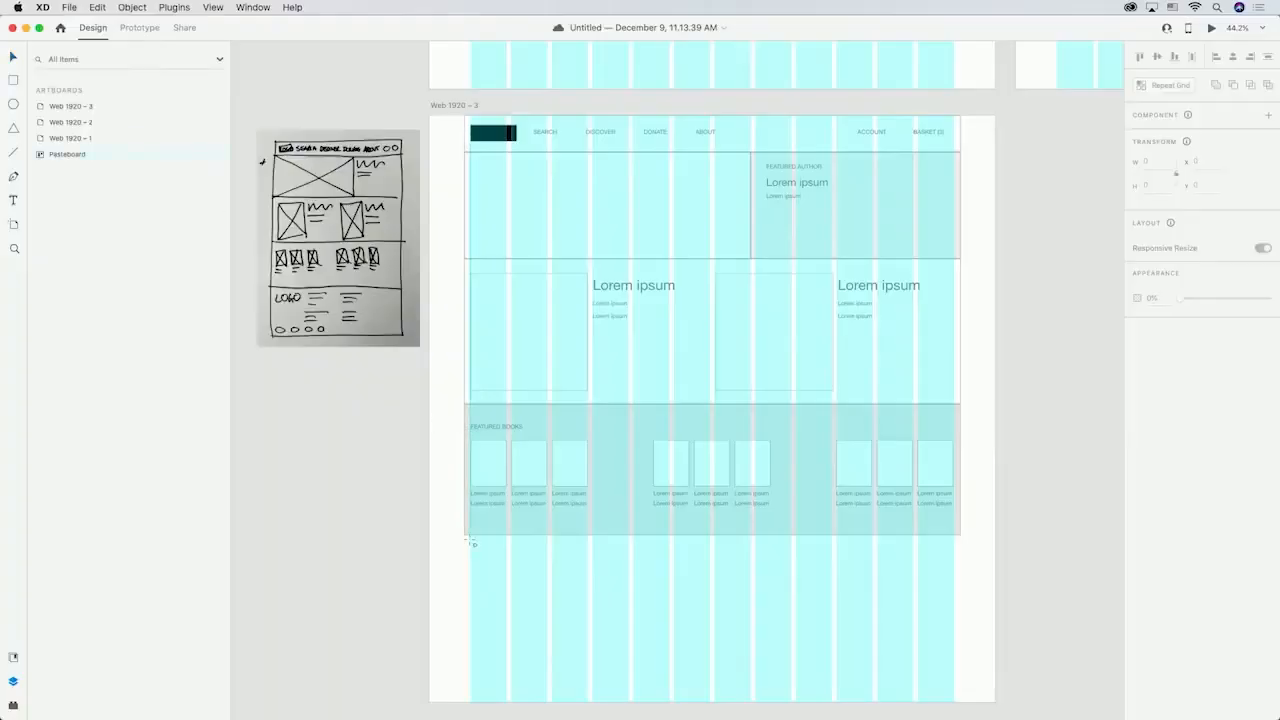
Draw a footer rectangle about 1683 × 431 below the grey section and a black logo rectangle about 177 × 71 in its upper-left corner
drag(466, 538, 960, 661)
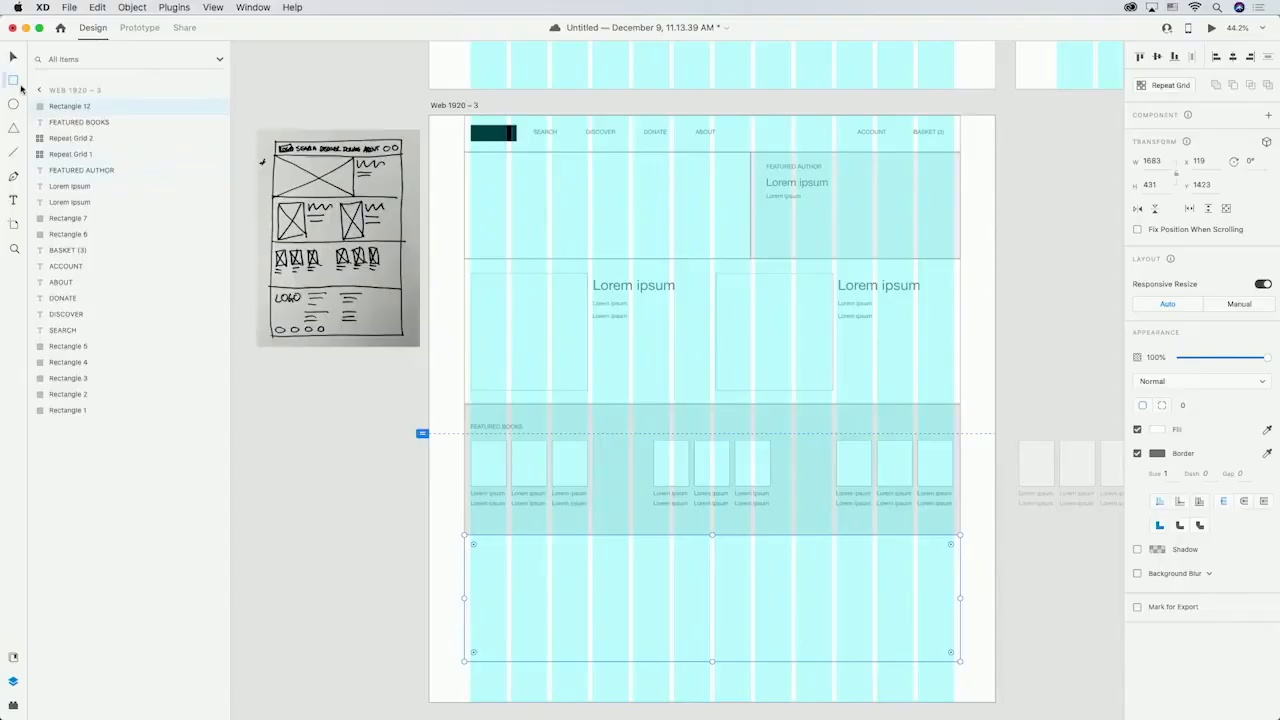
drag(471, 546, 524, 567)
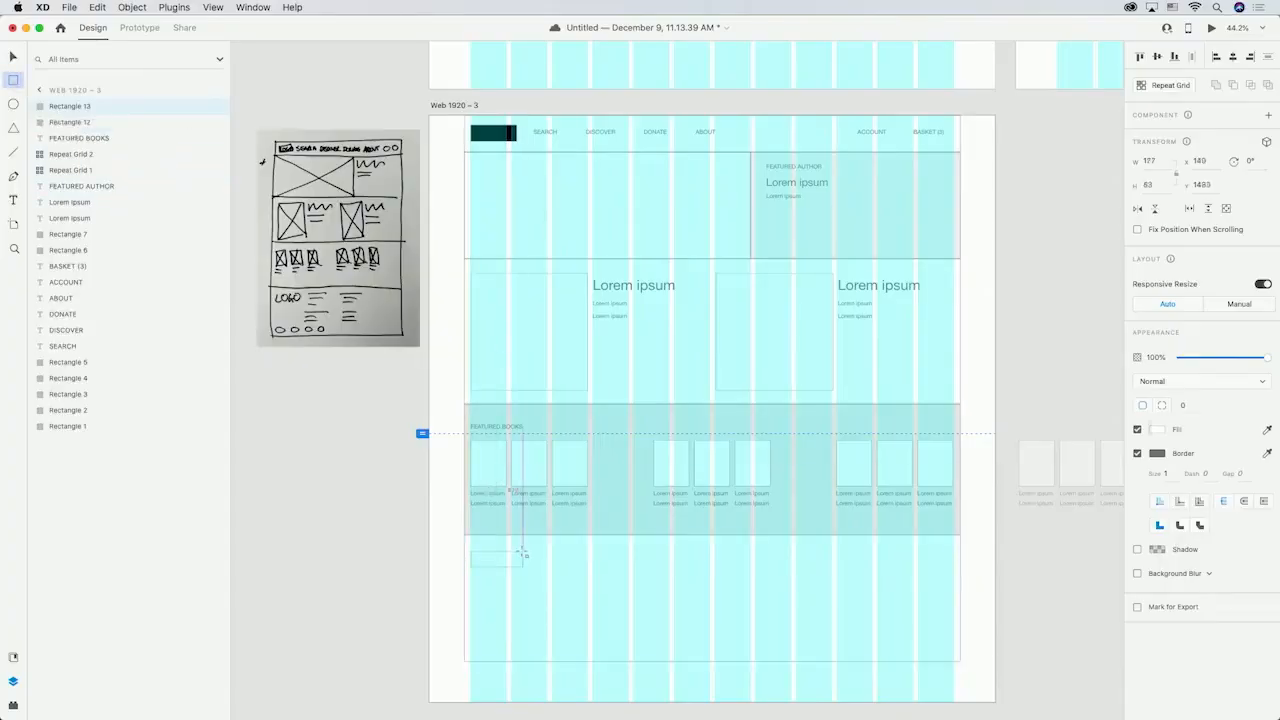
click(1158, 429)
click(1035, 446)
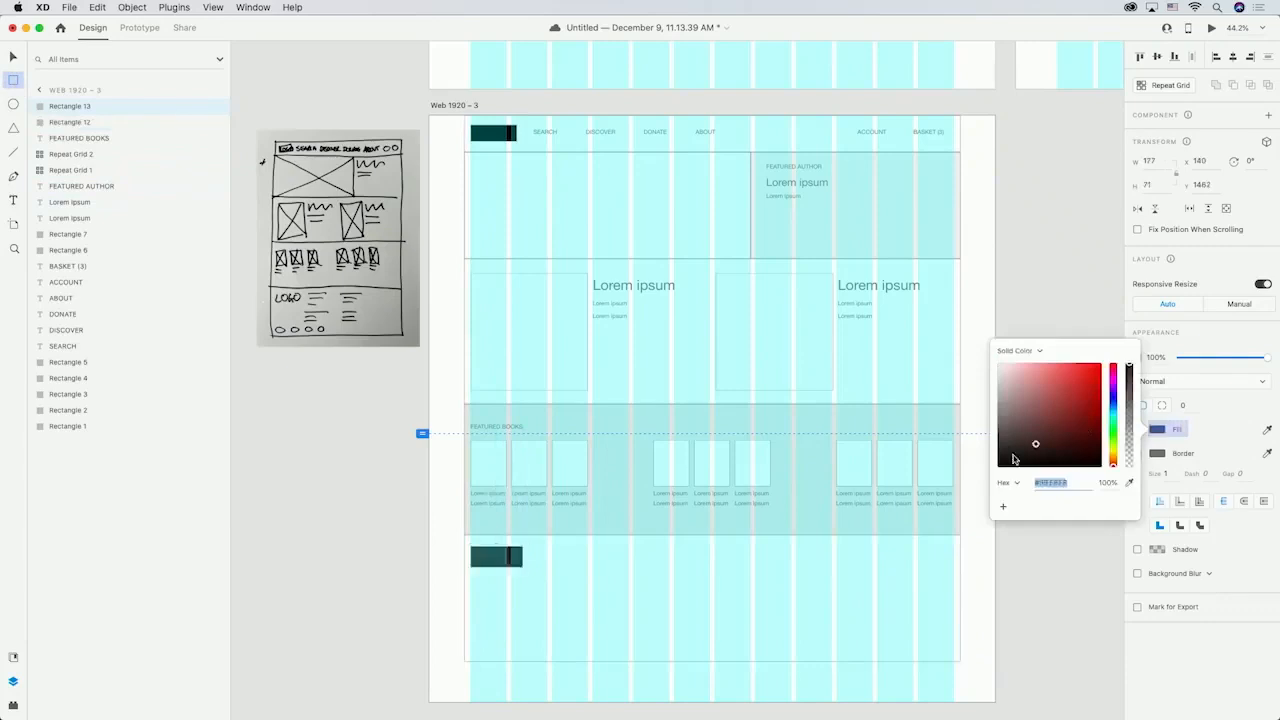
click(980, 570)
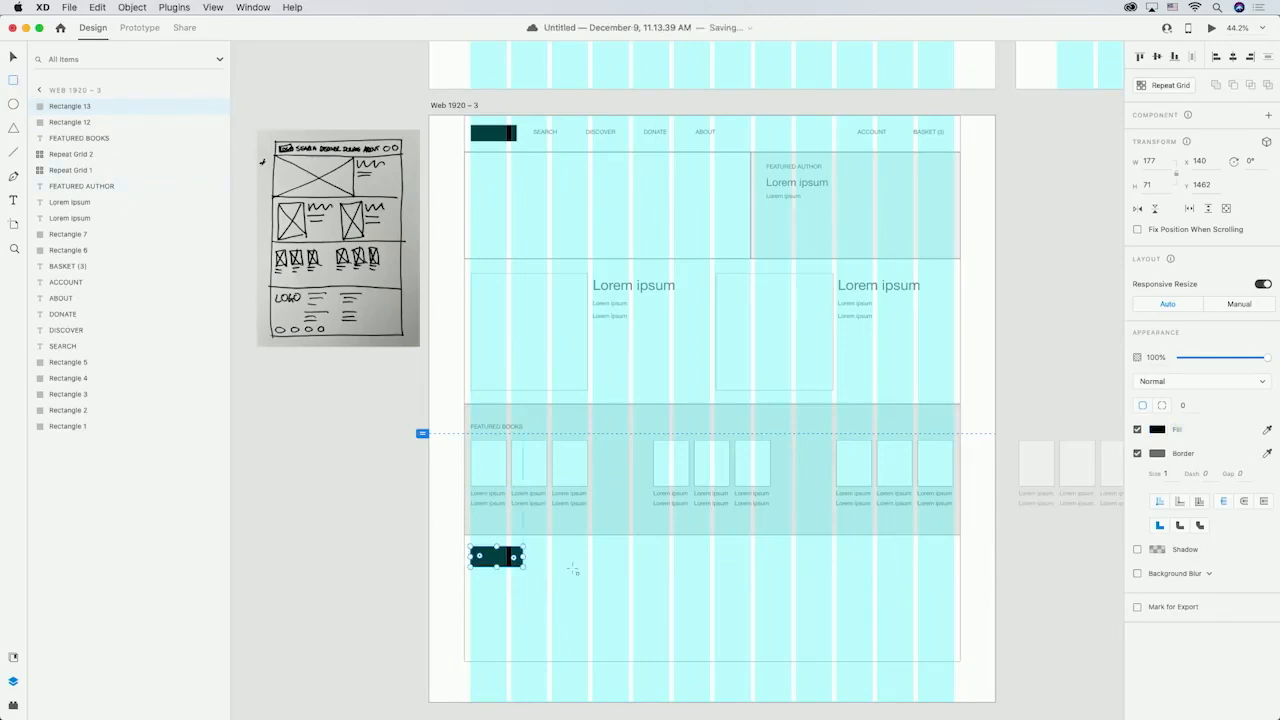
Draw four squares about 73 wide along the footer's lower left and add two stacked Lorem ipsum texts near the footer's centre
mouse_move(471, 651)
mouse_down()
mouse_move(494, 627)
mouse_move(589, 651)
mouse_up()
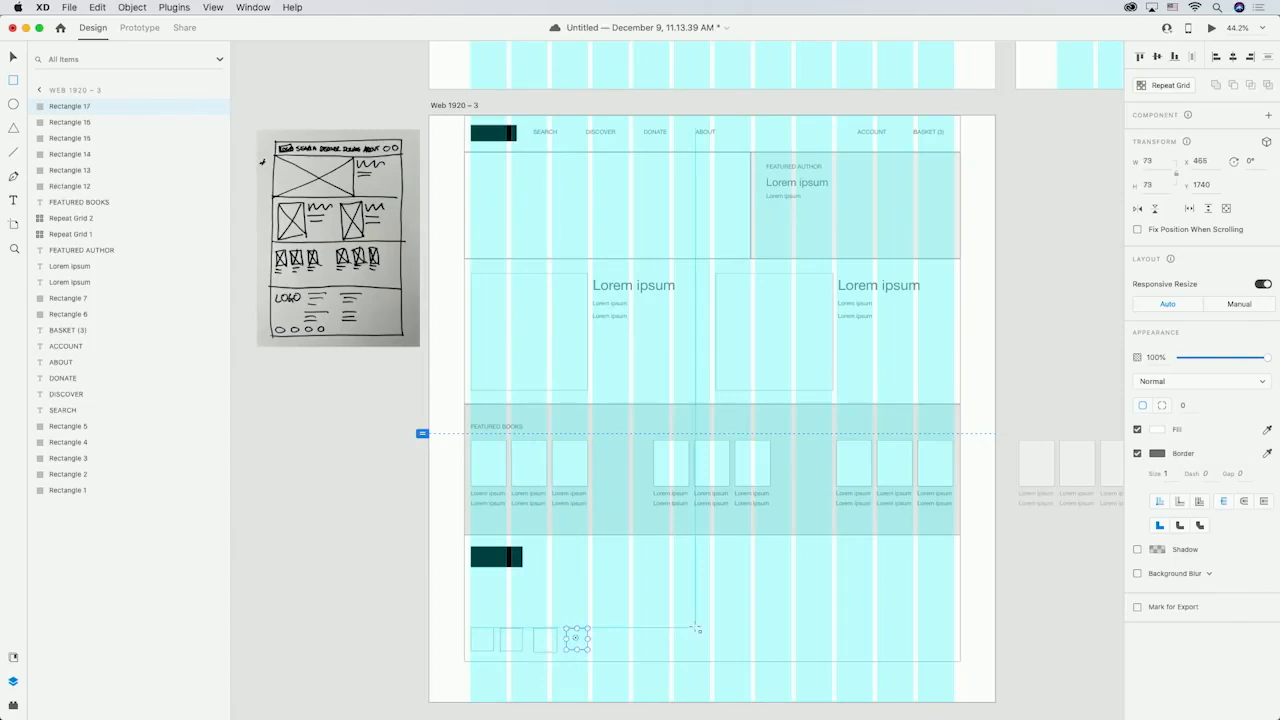
key(t)
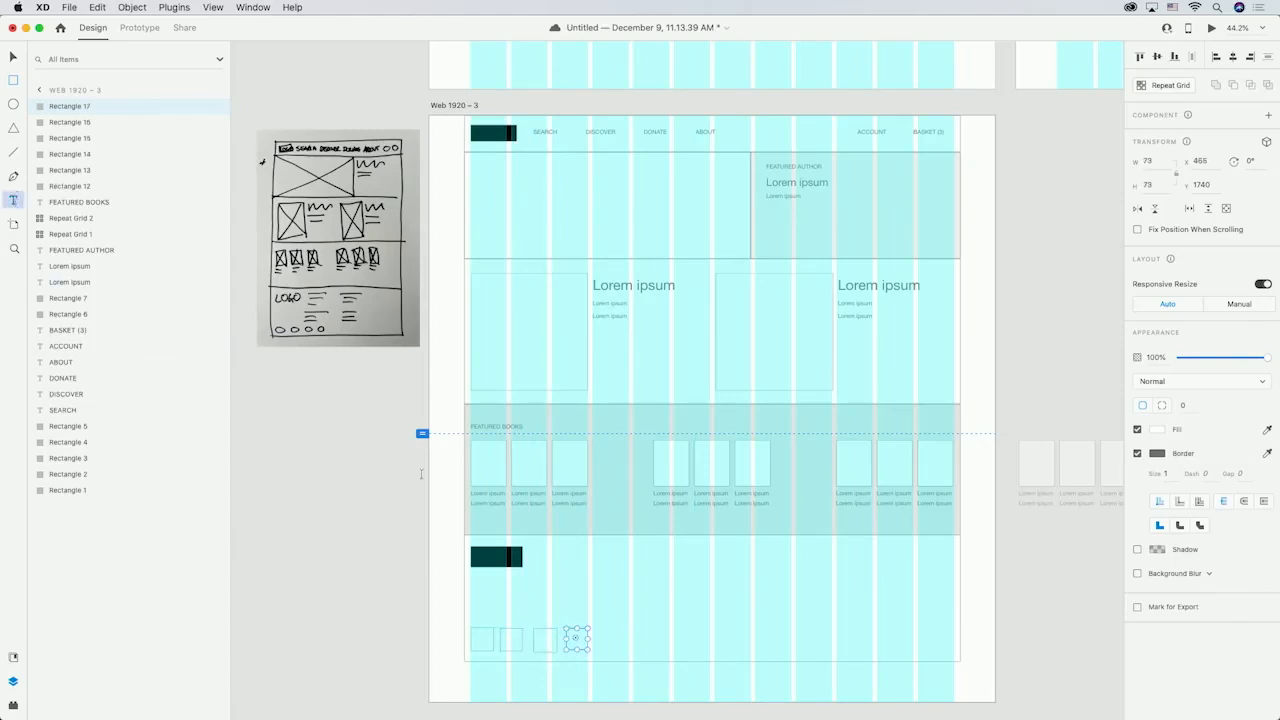
click(633, 554)
text(Lorem ipsum)
key(Escape)
click(632, 572)
key(Escape)
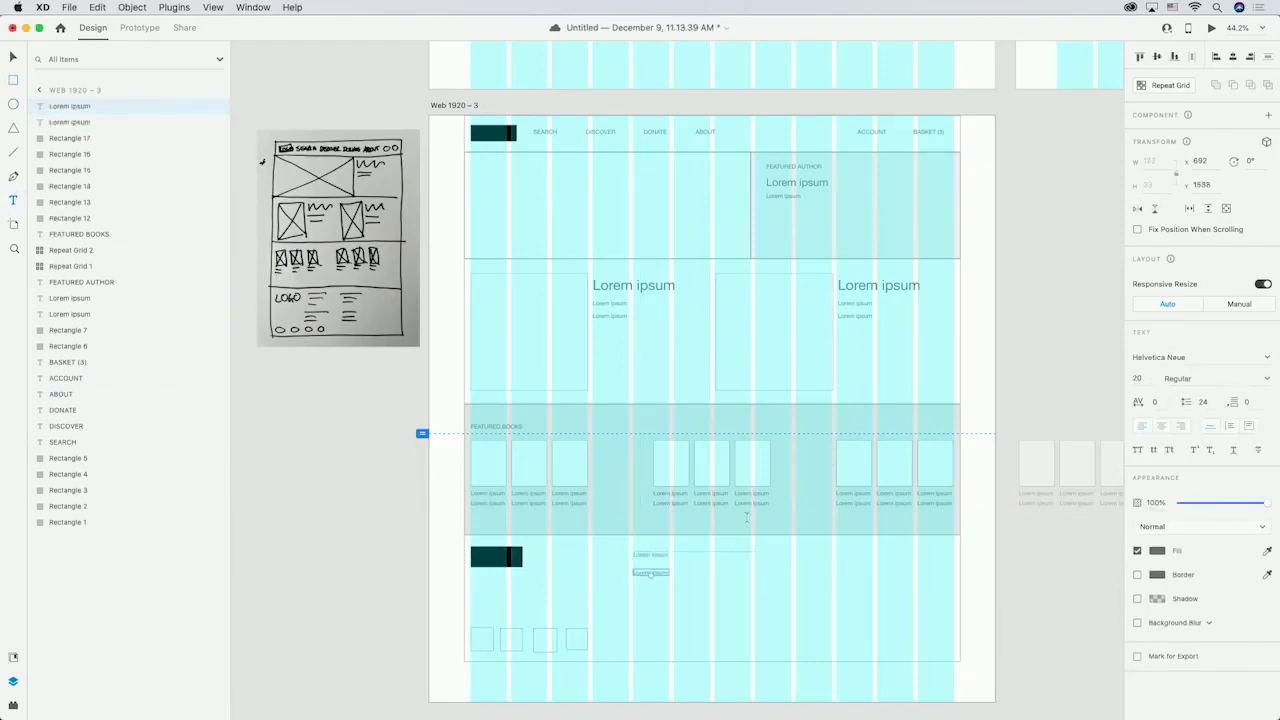
click(365, 461)
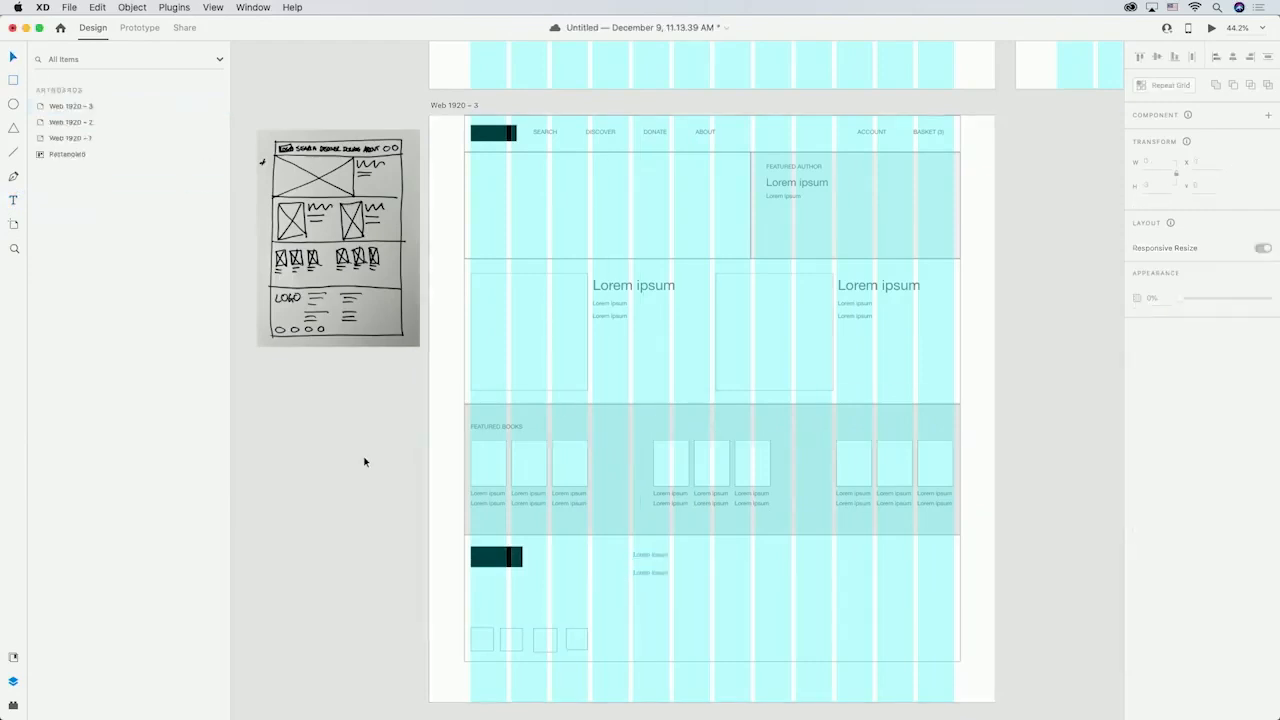
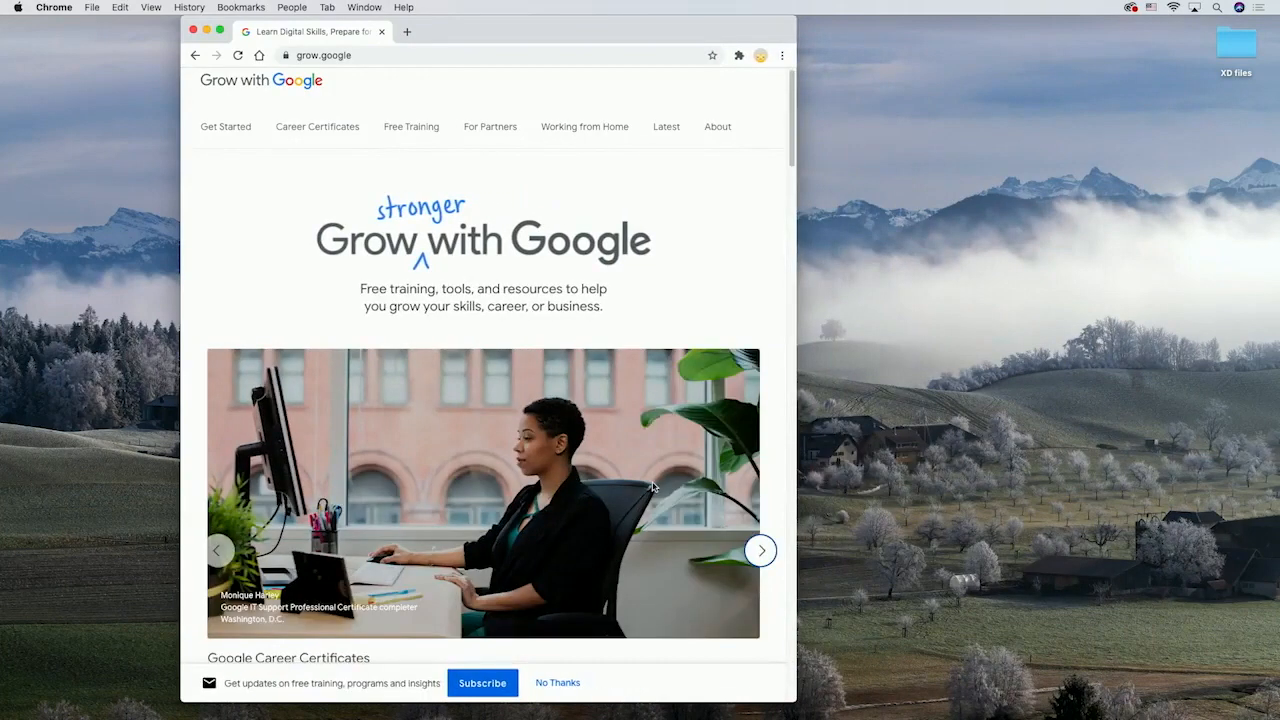
scroll(660, 485, down, 4)
scroll(653, 486, up, 4)
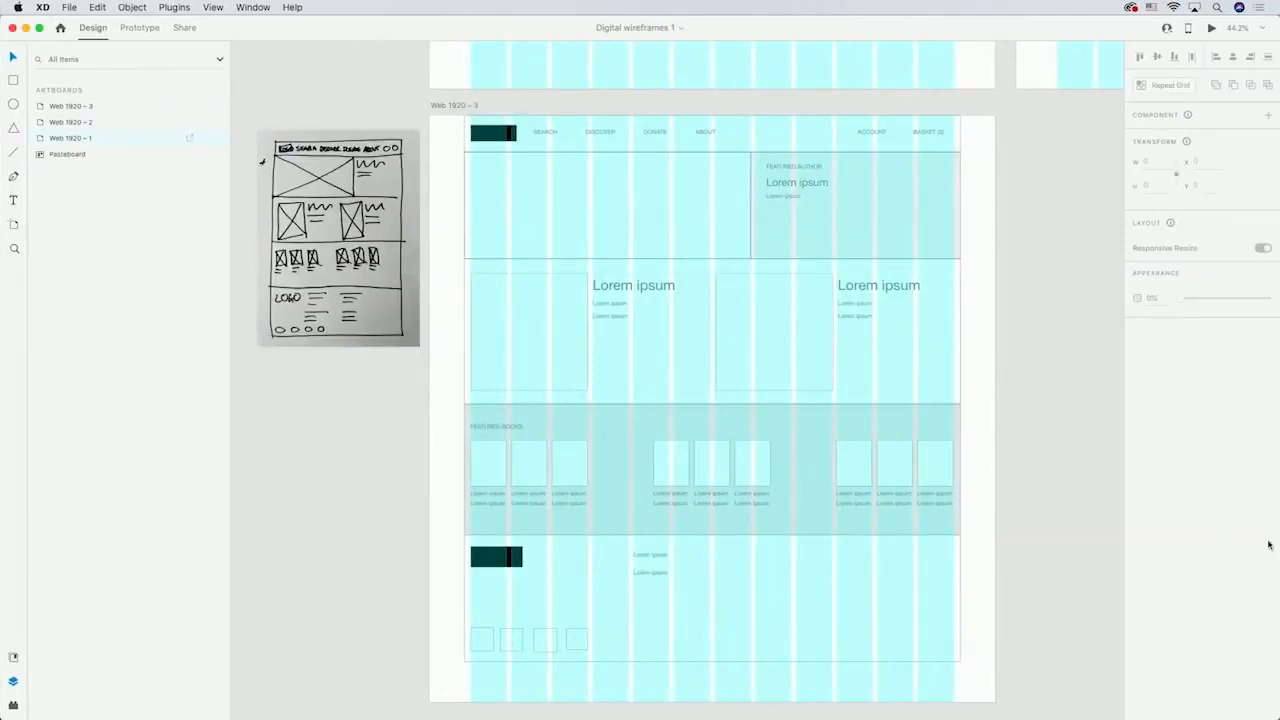
Add a Google Pixel 4, 4XL artboard to the document
drag(1072, 306, 706, 318)
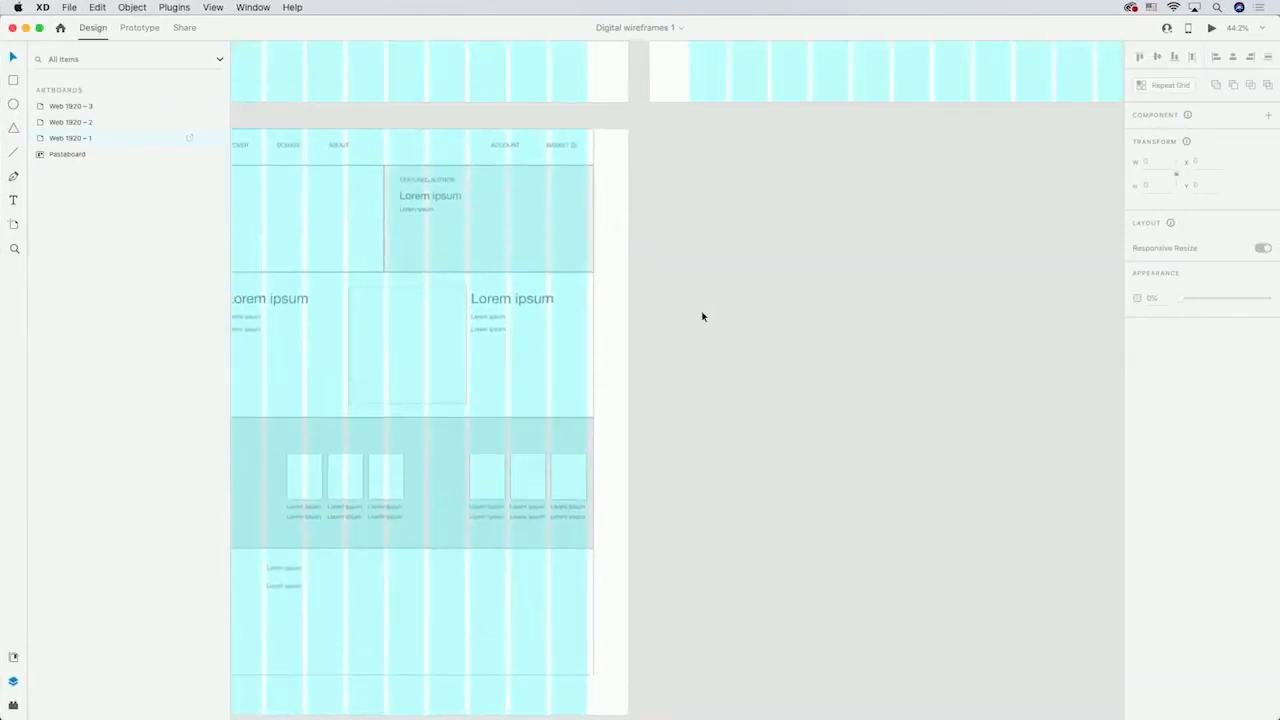
click(13, 224)
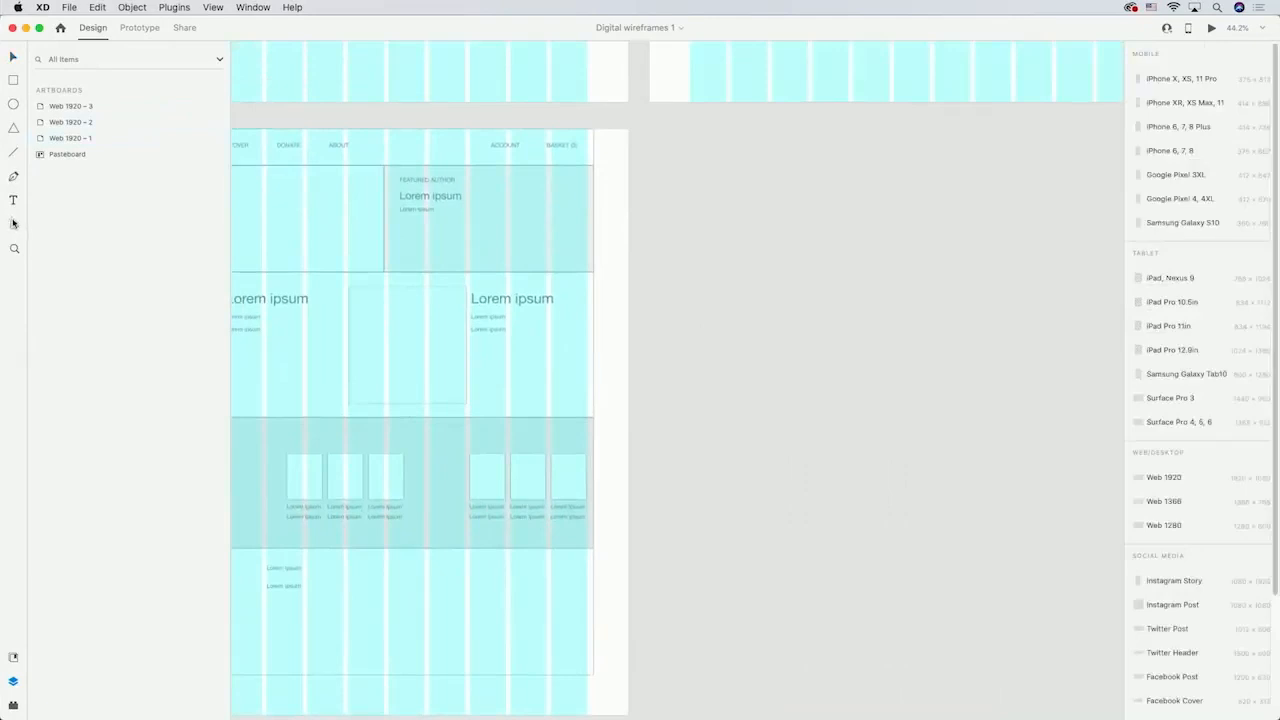
click(1188, 200)
scroll(653, 211, left, 5)
scroll(653, 211, down, 4)
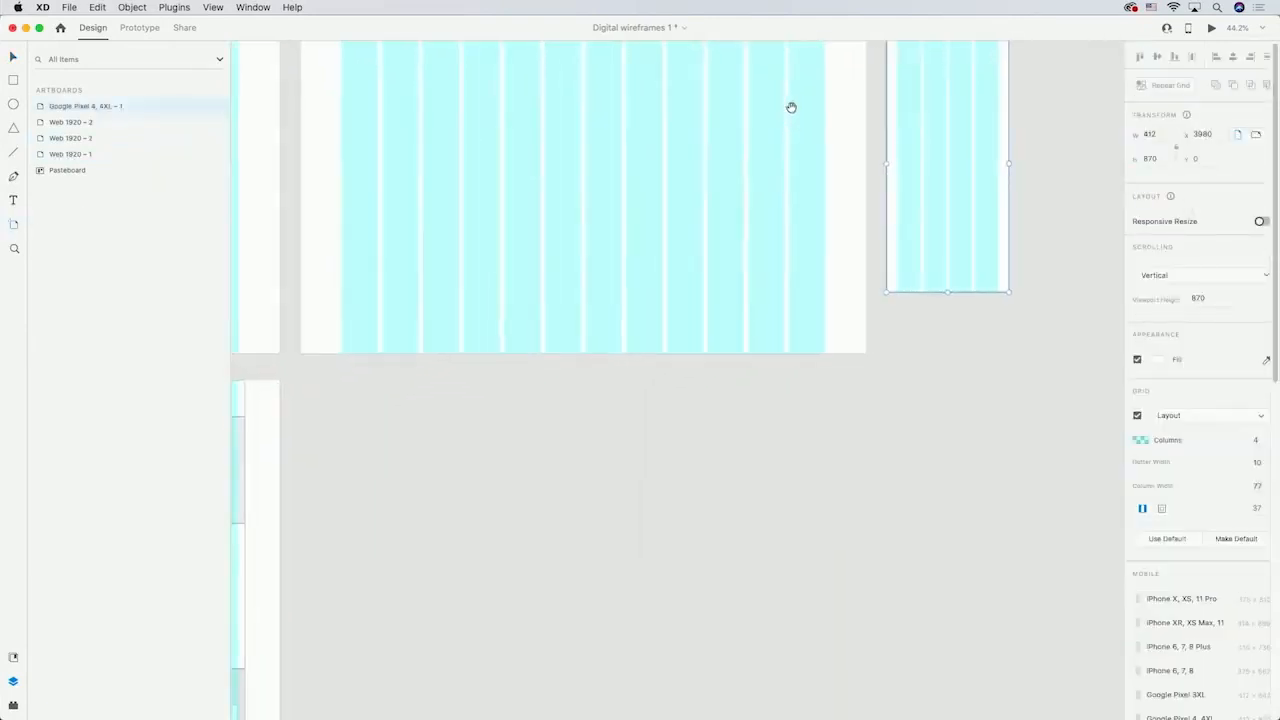
scroll(854, 80, up, 1)
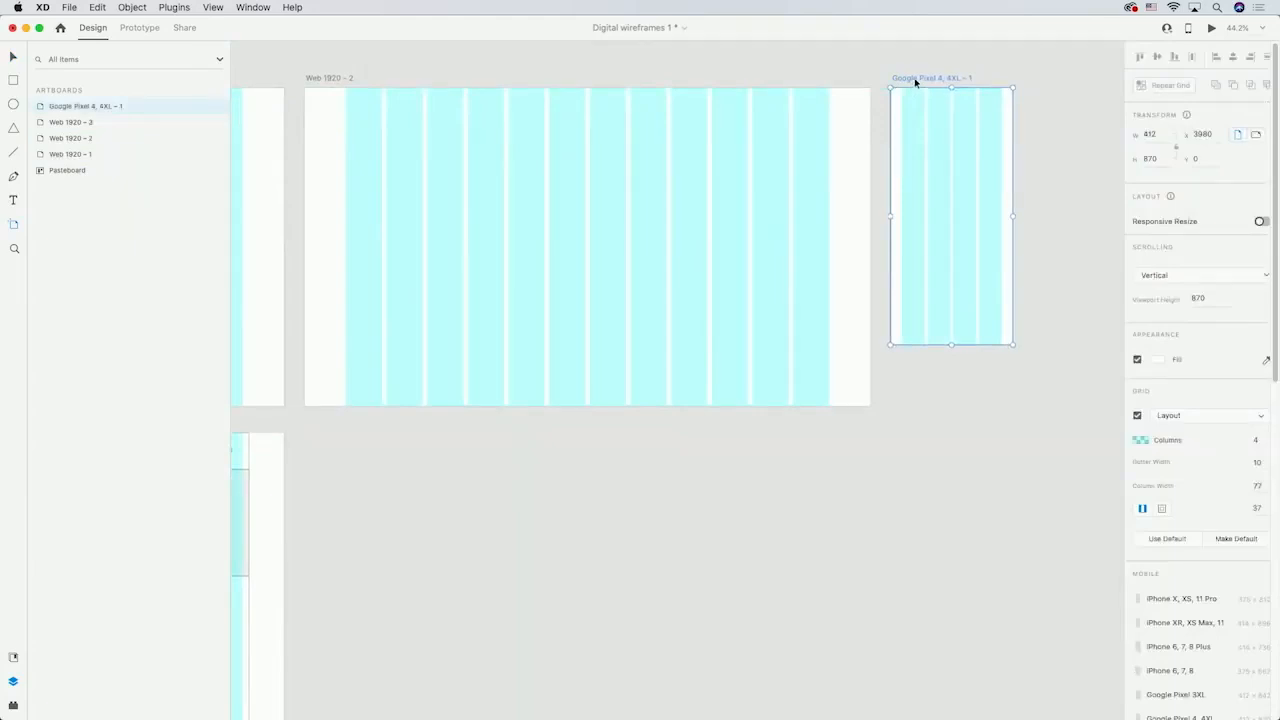
Reposition the Google Pixel 4, 4XL artboard and extend its lower edge to make it much taller
drag(940, 77, 873, 148)
drag(860, 352, 876, 682)
click(960, 115)
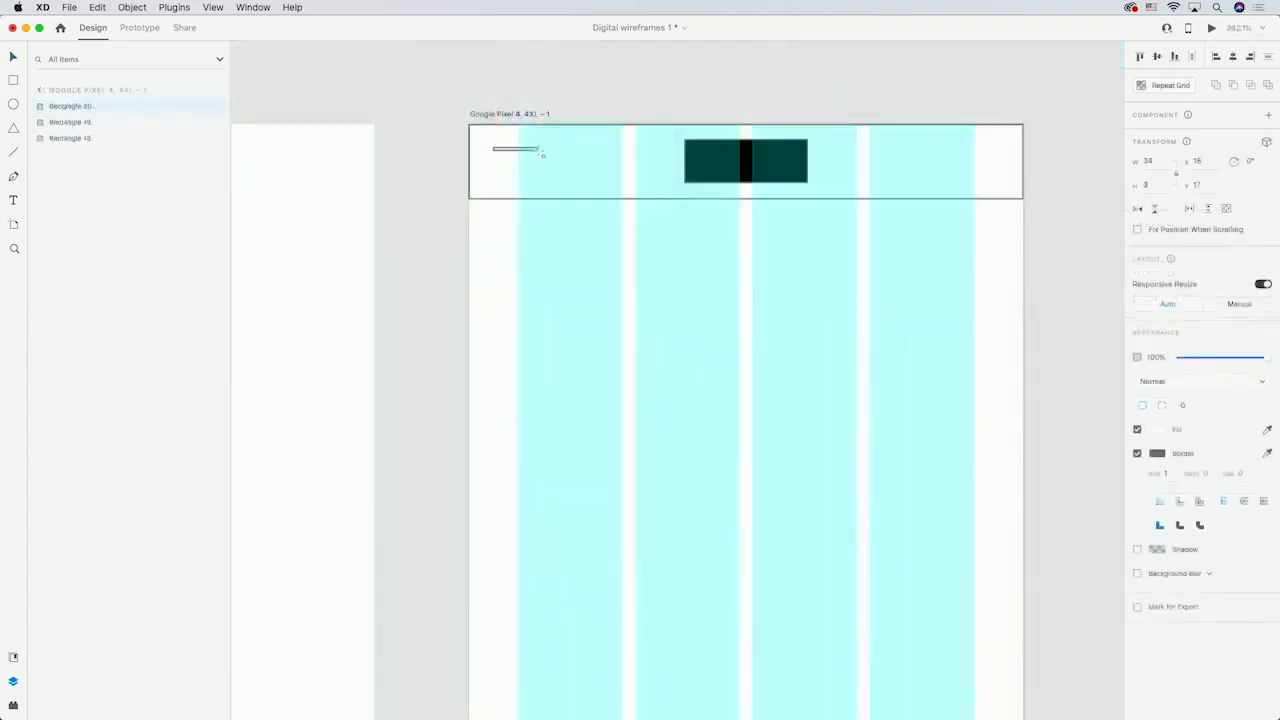
Use Repeat Grid to turn the thin menu bar into three stacked lines and add a circle about 28 wide in the header's right part
click(1168, 86)
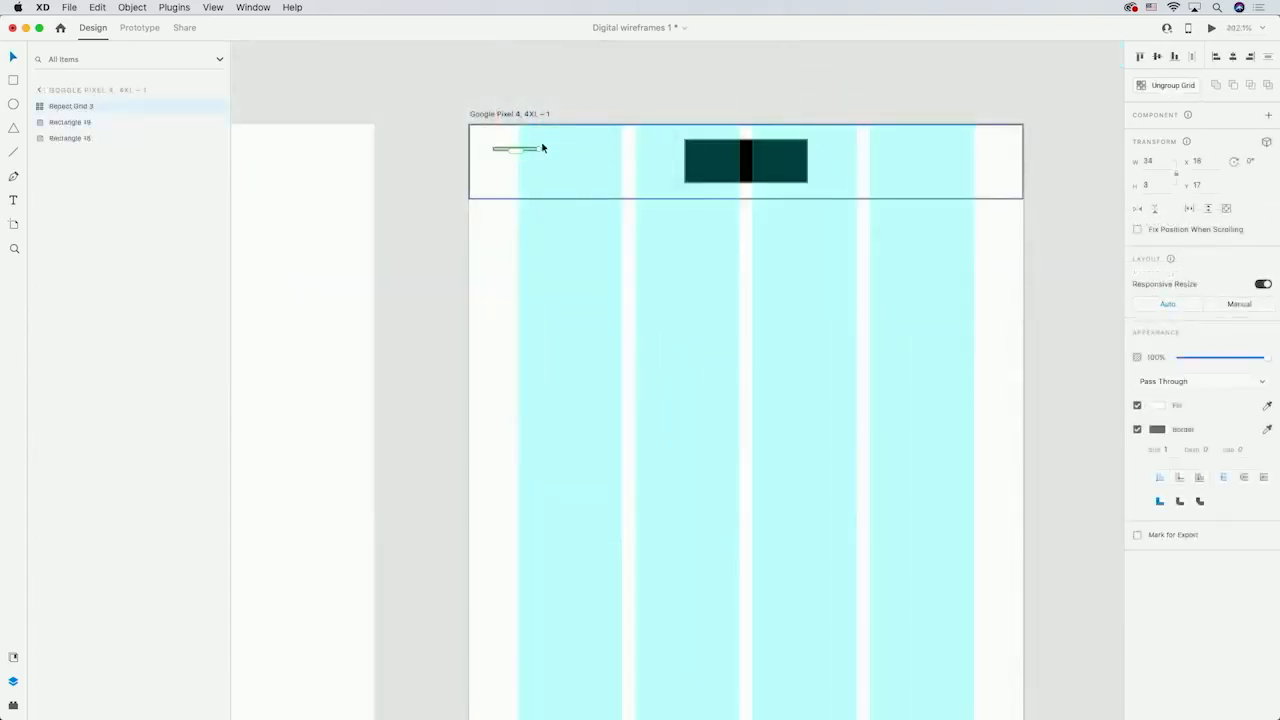
drag(516, 150, 517, 170)
click(445, 114)
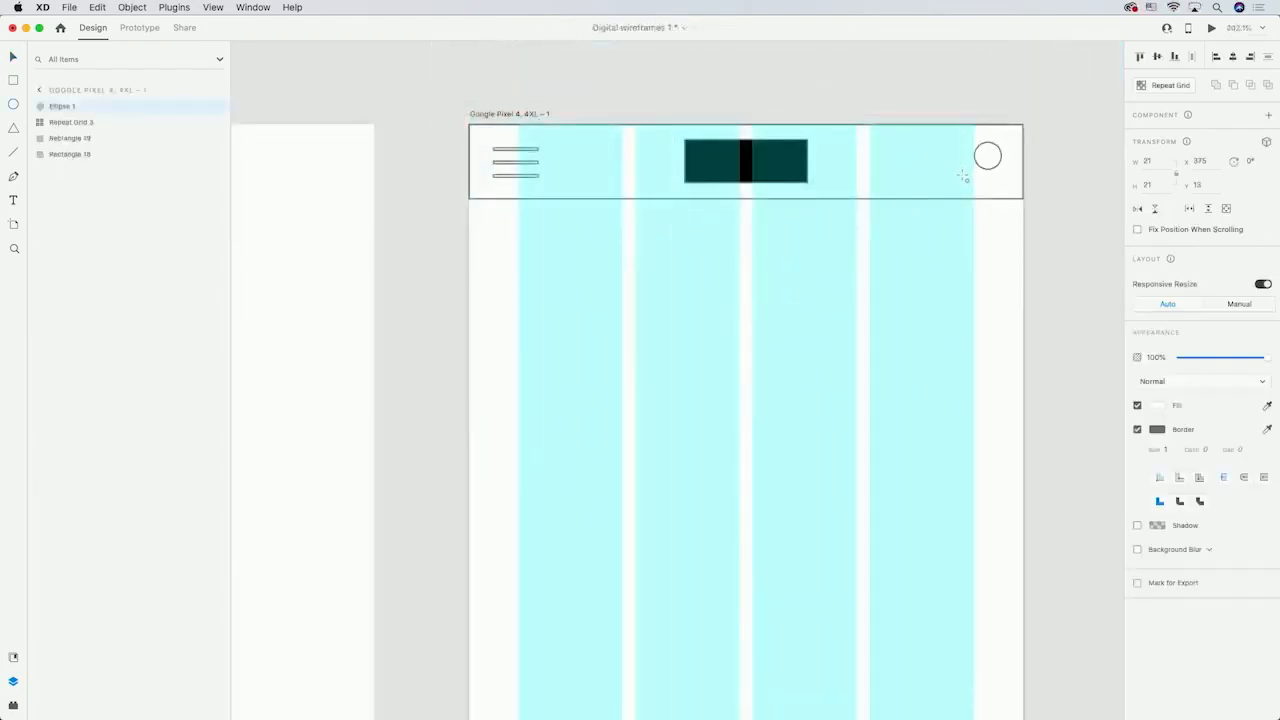
mouse_move(962, 176)
mouse_down()
mouse_move(950, 142)
mouse_move(911, 187)
mouse_up()
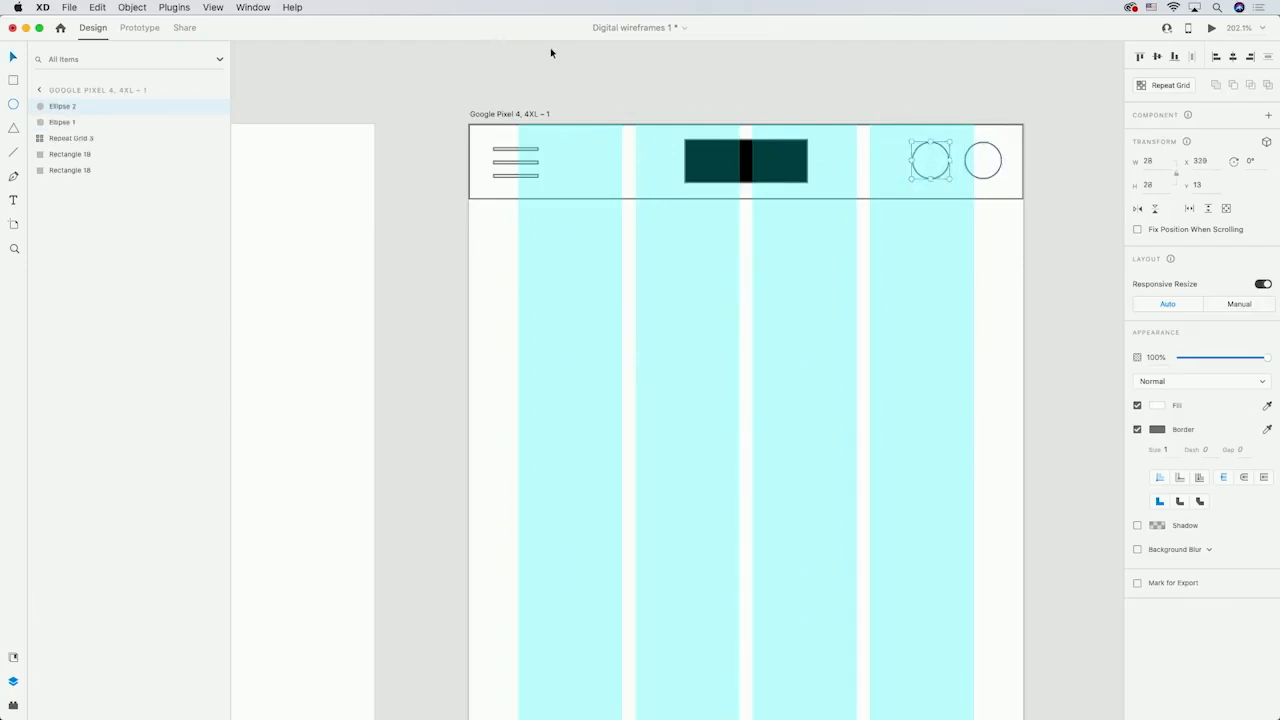
click(587, 76)
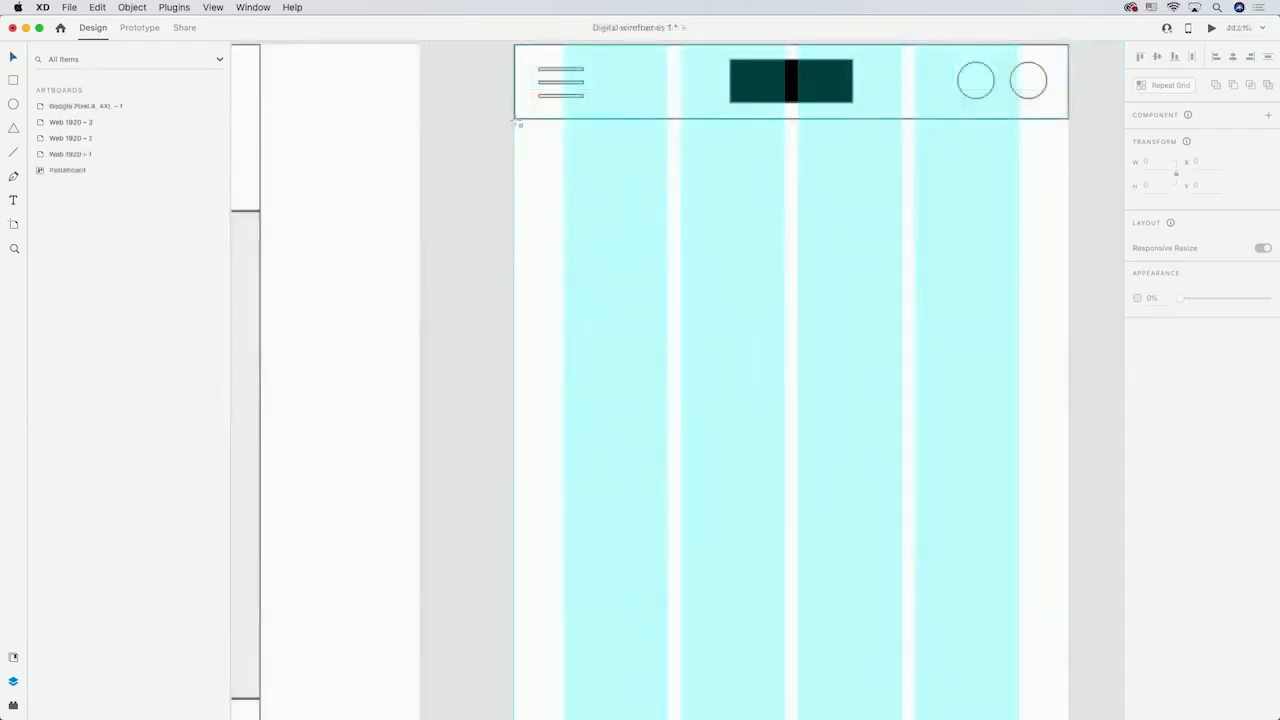
Draw a full-width hero rectangle directly below the mobile header and fill it with very light grey
drag(514, 124, 1069, 443)
click(1156, 430)
drag(1003, 376, 986, 374)
key(Escape)
Draw a rectangle about 412 × 170 directly below the hero section and fill it with a slightly darker grey
drag(469, 420, 384, 134)
click(13, 80)
drag(431, 386, 984, 157)
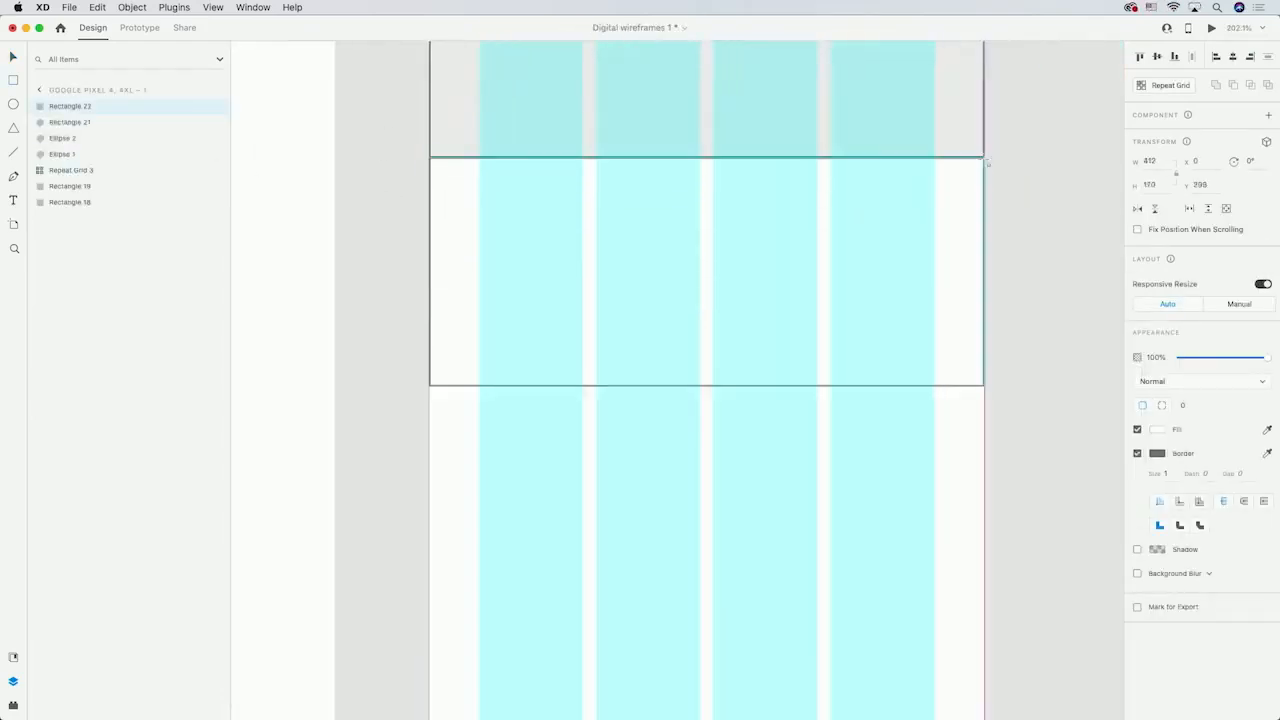
click(1160, 430)
click(1010, 386)
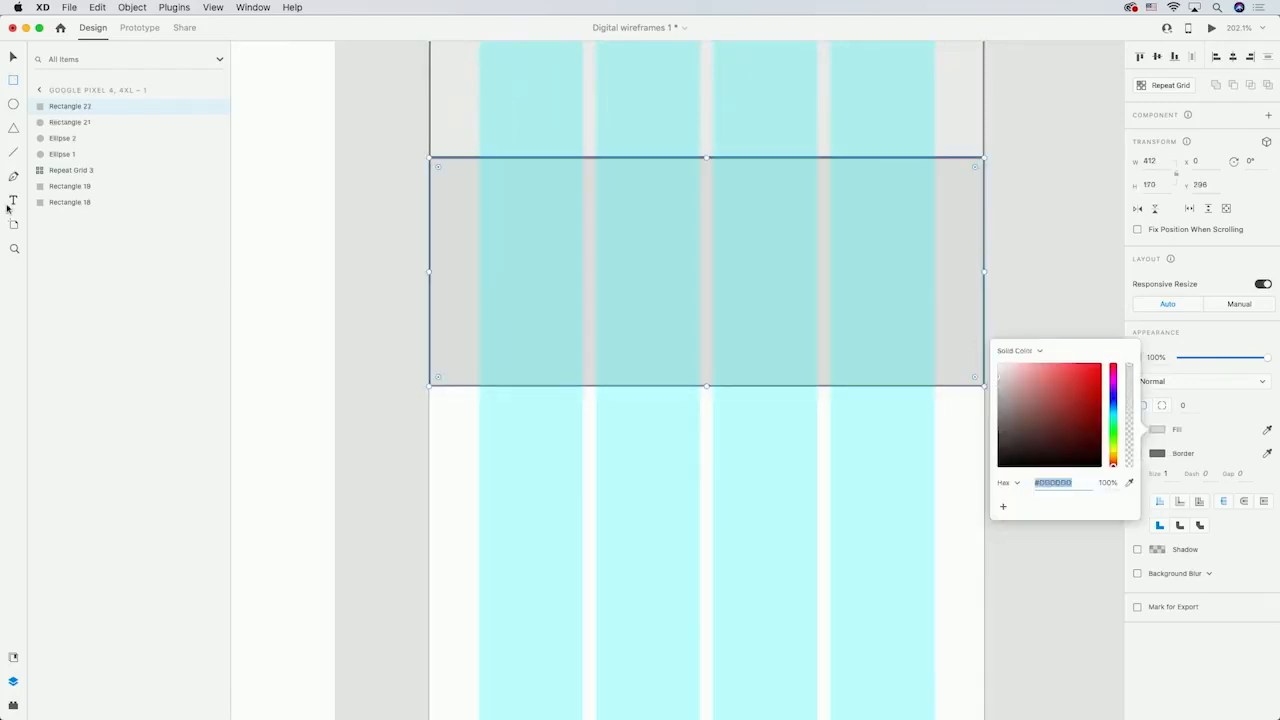
Add the text FEATURED AUTHOR in the upper left of the darker grey section, aligned to the first column
key(t)
click(480, 198)
text(FEATURED AUTHOR)
key(Escape)
Duplicate the FEATURED AUTHOR text below itself, change the copy to Lorem ipsum and set its font size to 36
drag(522, 204, 522, 247)
double_click(522, 247)
text(Lorem ipsum)
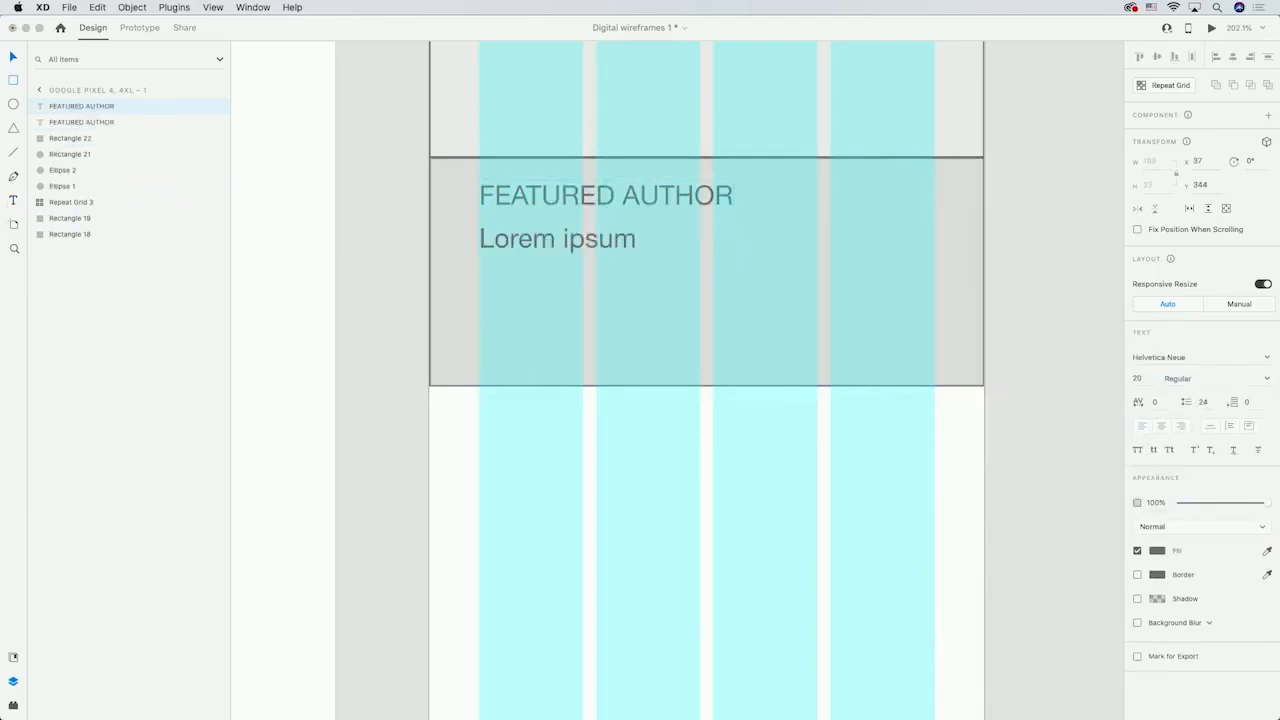
key(Escape)
click(1137, 380)
text(36)
key(Return)
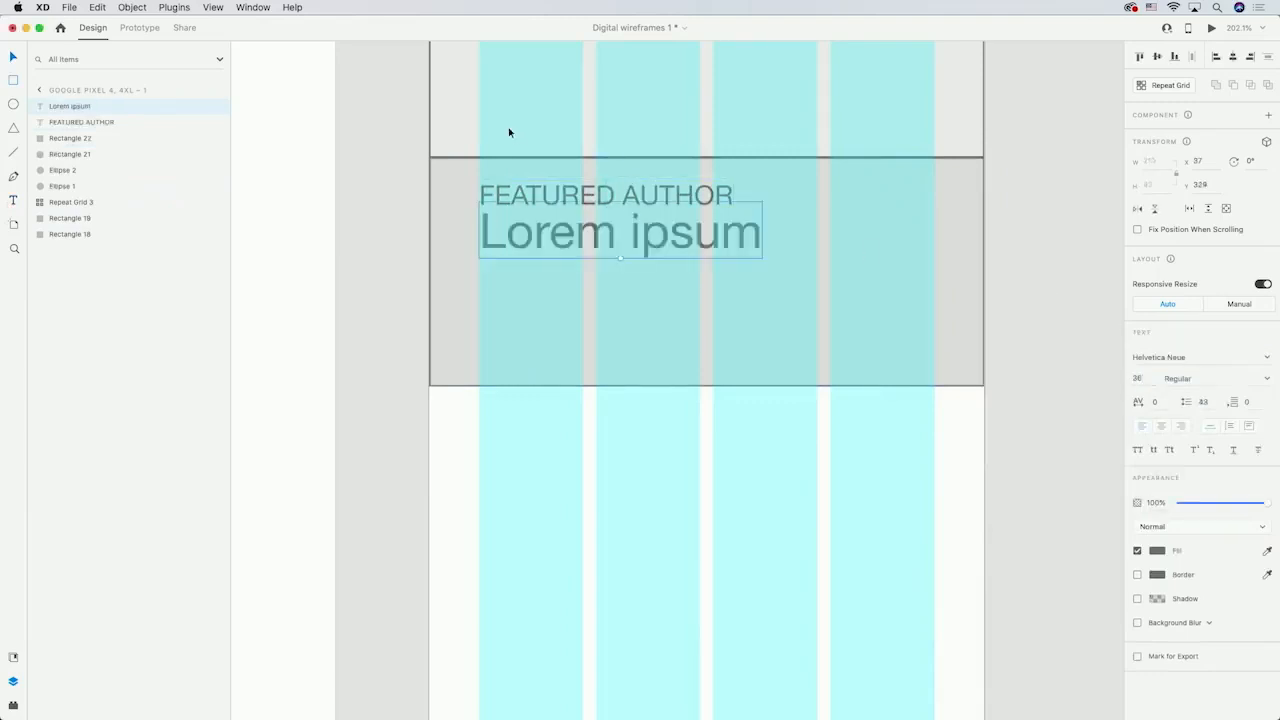
Add a second Lorem ipsum line at font size 16 and place it just below the large Lorem ipsum text
click(480, 302)
text(Lorem ipsum)
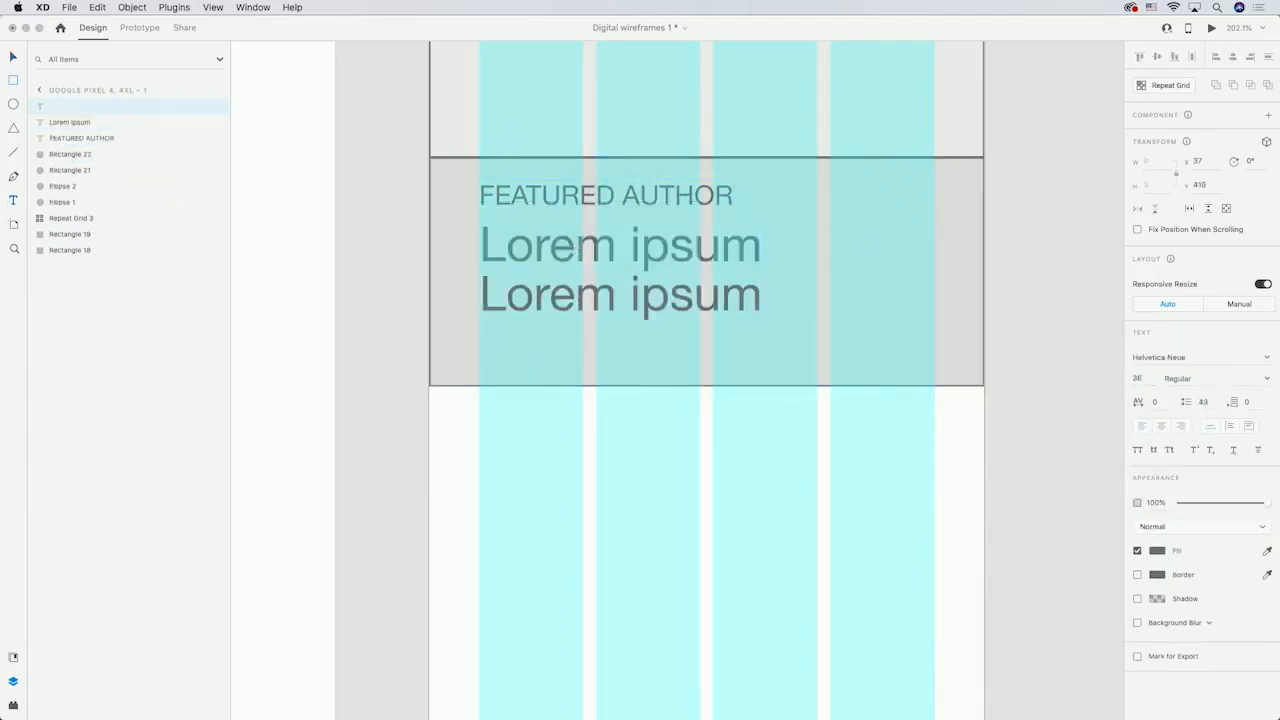
key(Escape)
click(1137, 378)
text(16)
key(Return)
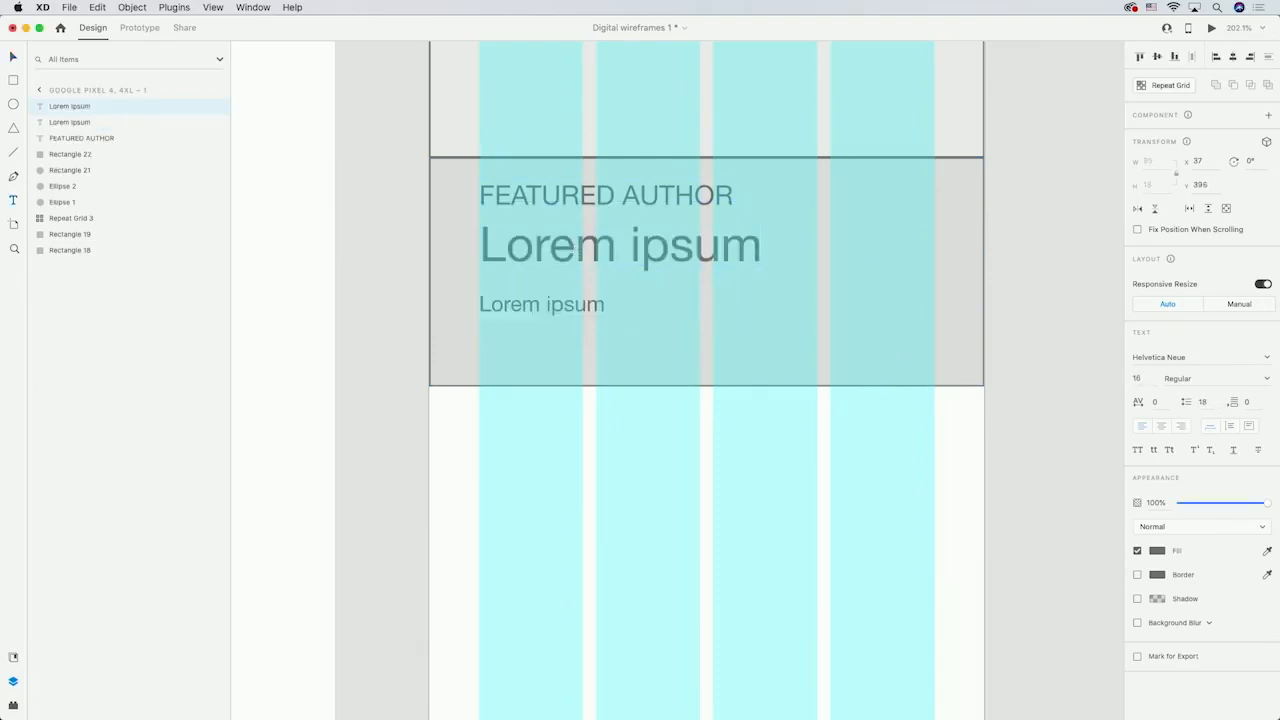
drag(543, 304, 552, 292)
click(578, 441)
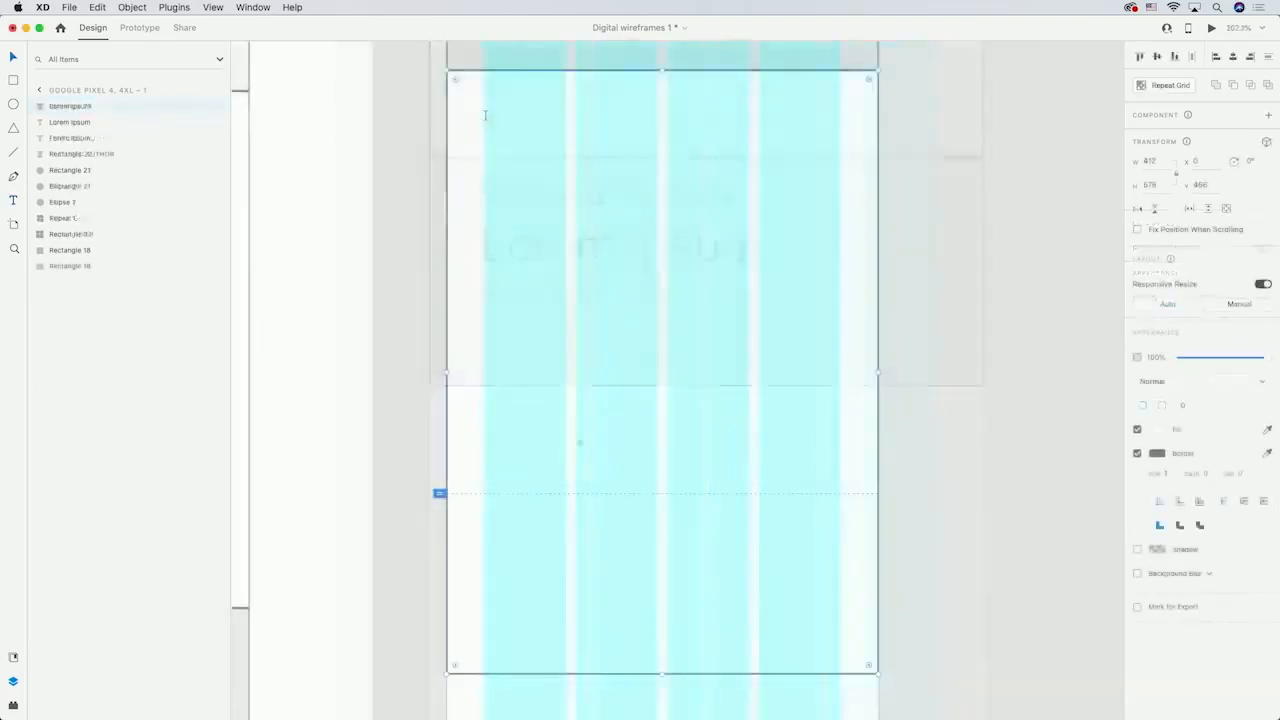
Add the heading POPULAR AT WCL in the upper left of the white section, aligned to the first column
click(486, 114)
text(POPULAR AT WCL)
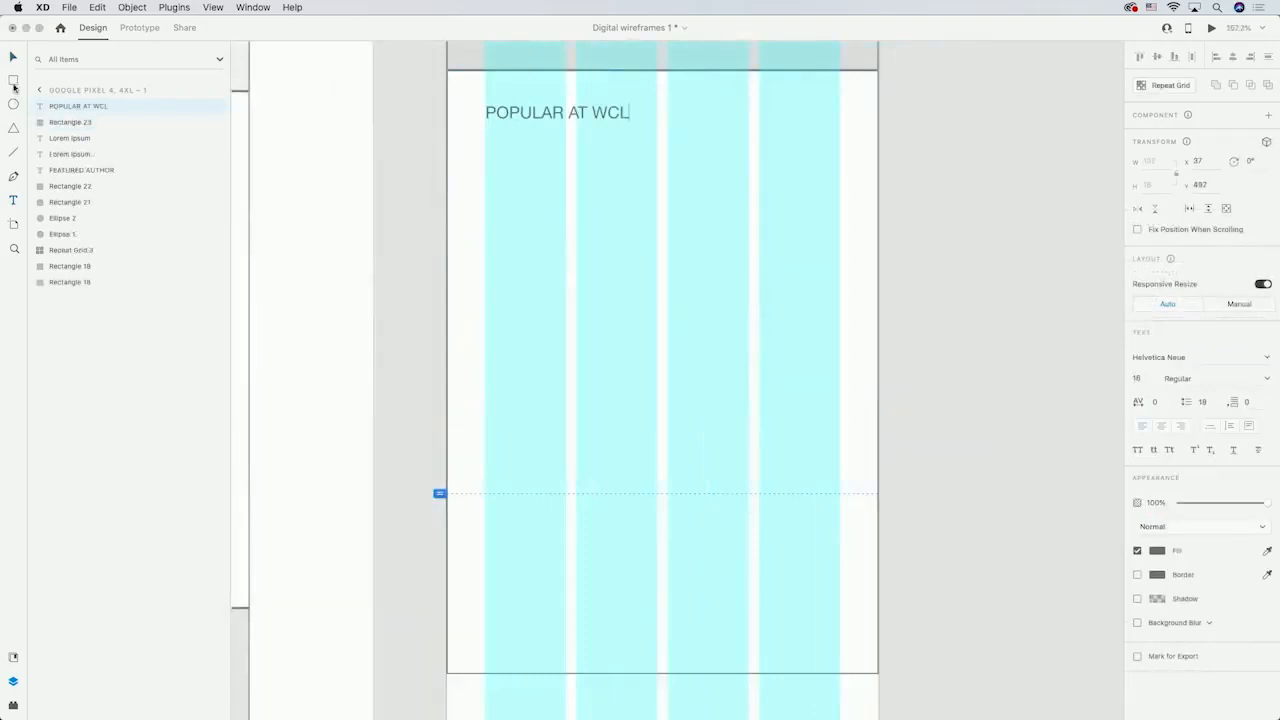
key(Escape)
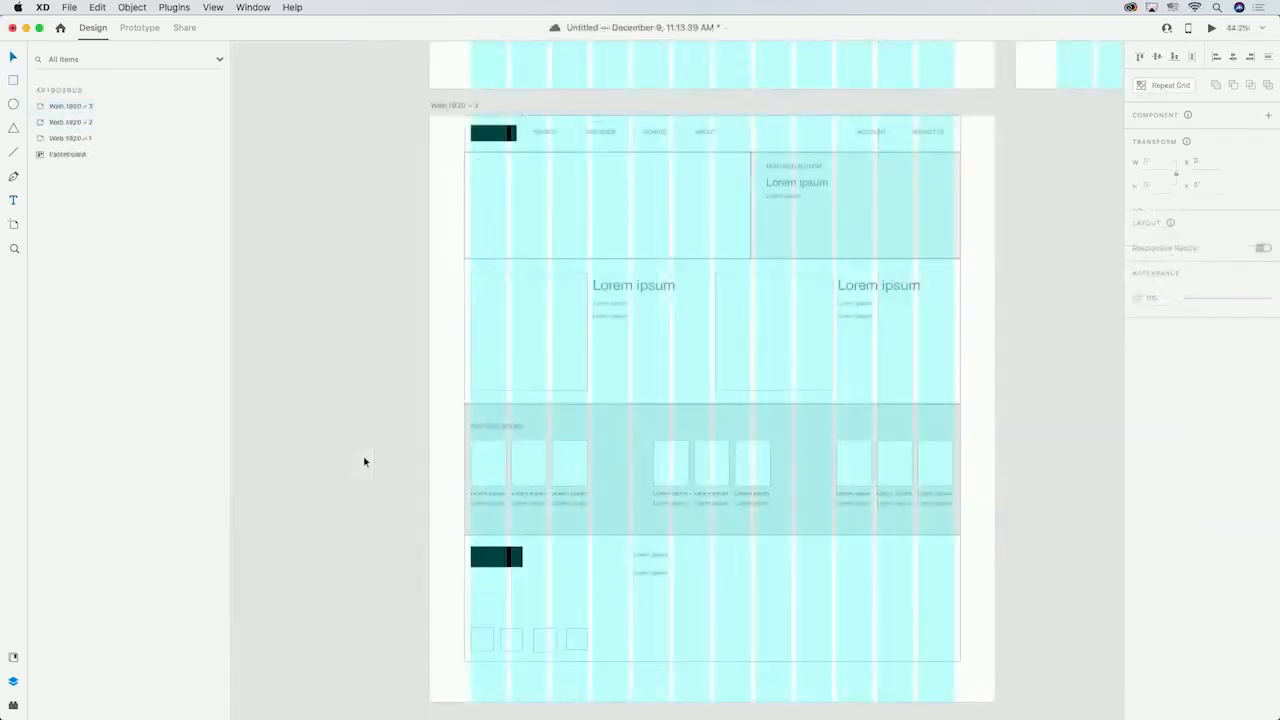
Draw a book placeholder rectangle about 164 × 207 across the first two columns below the heading and fill it light grey
mouse_move(486, 160)
mouse_down()
mouse_move(643, 329)
mouse_move(658, 376)
mouse_up()
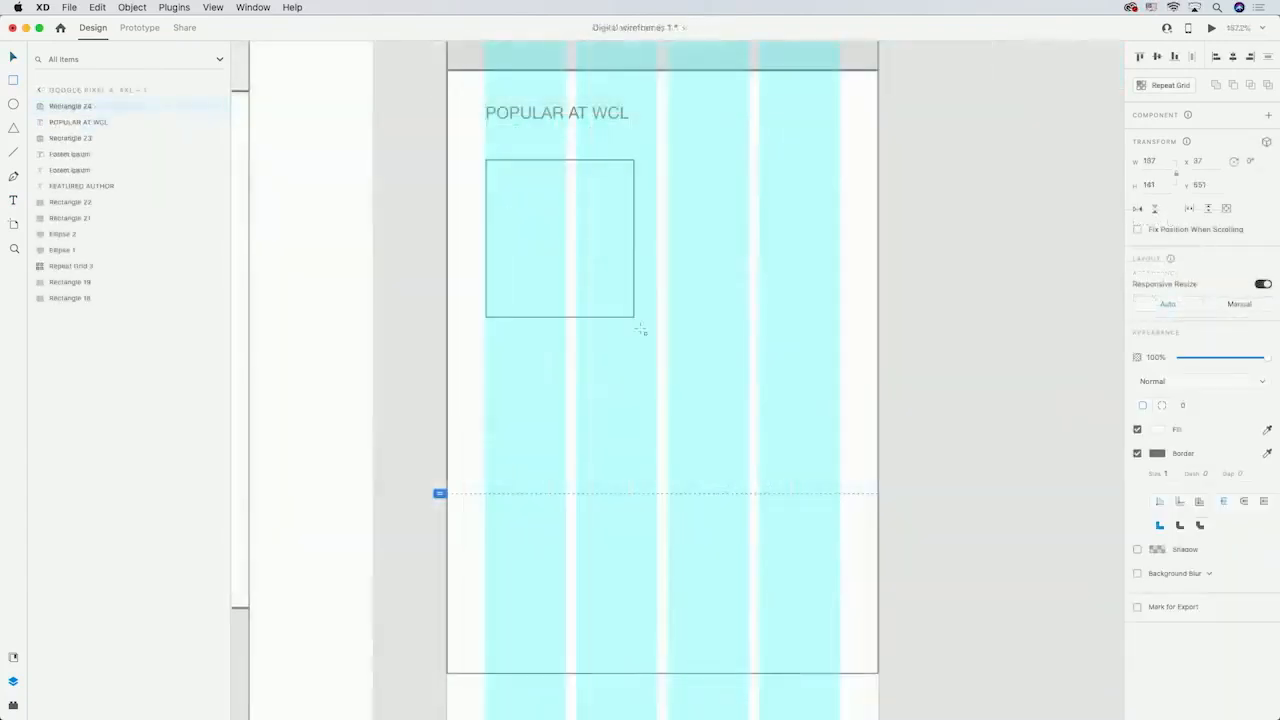
click(1163, 432)
drag(1004, 400, 977, 381)
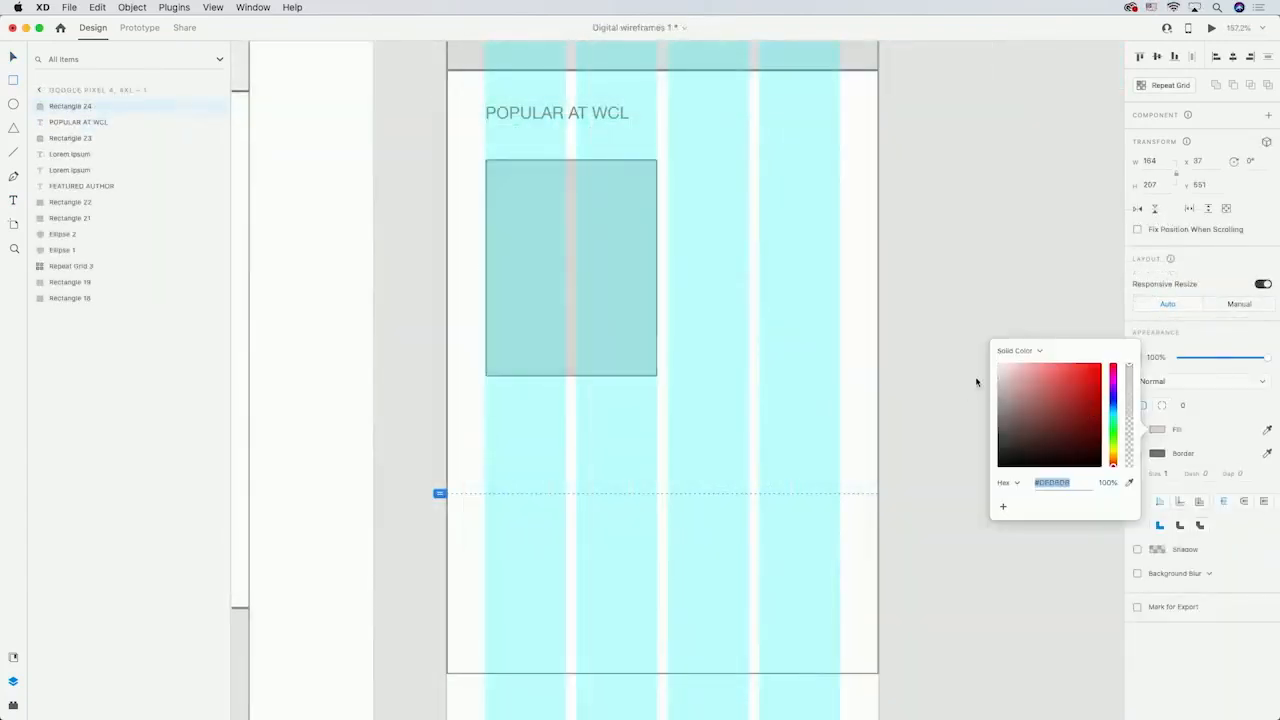
click(921, 187)
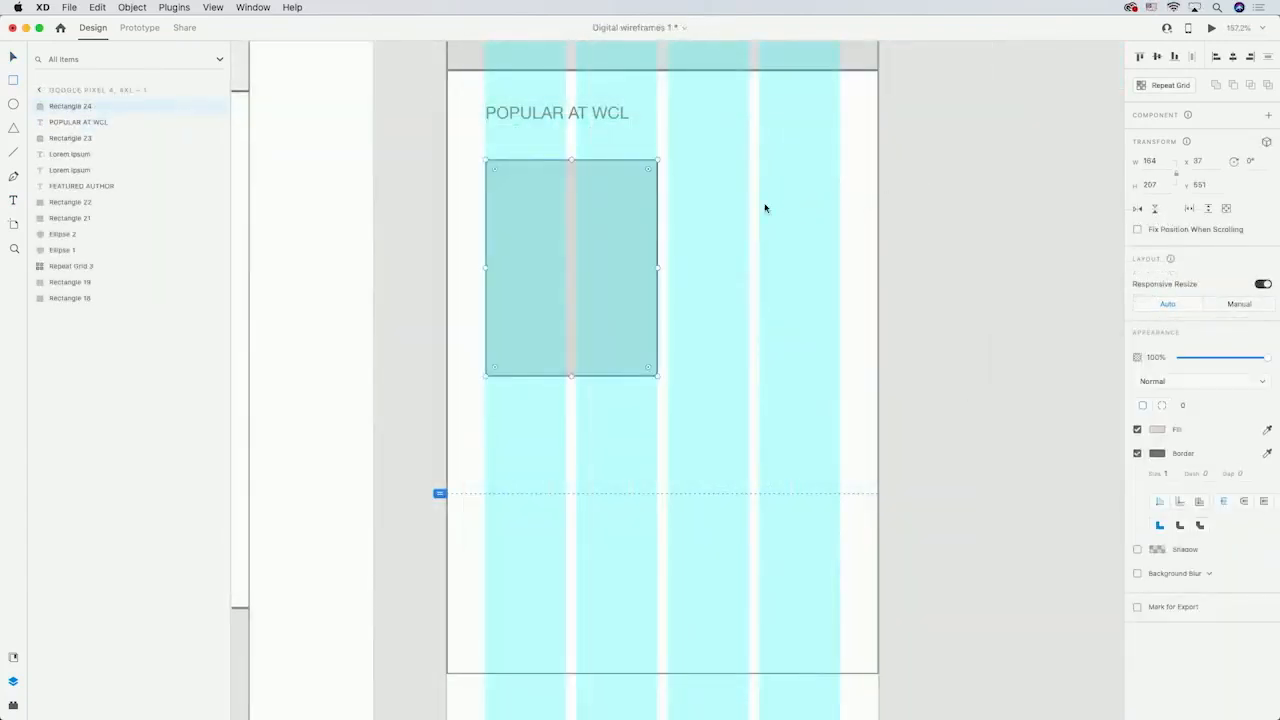
Add a Lorem ipsum text beside the book placeholder and duplicate it twice below to form three lines
click(669, 180)
text(Lorem ipsum)
key(Escape)
drag(739, 180, 738, 219)
drag(738, 219, 737, 265)
Set the upper Lorem ipsum text beside the placeholder to font size 24 and move the other two lines up closer beneath it
click(723, 185)
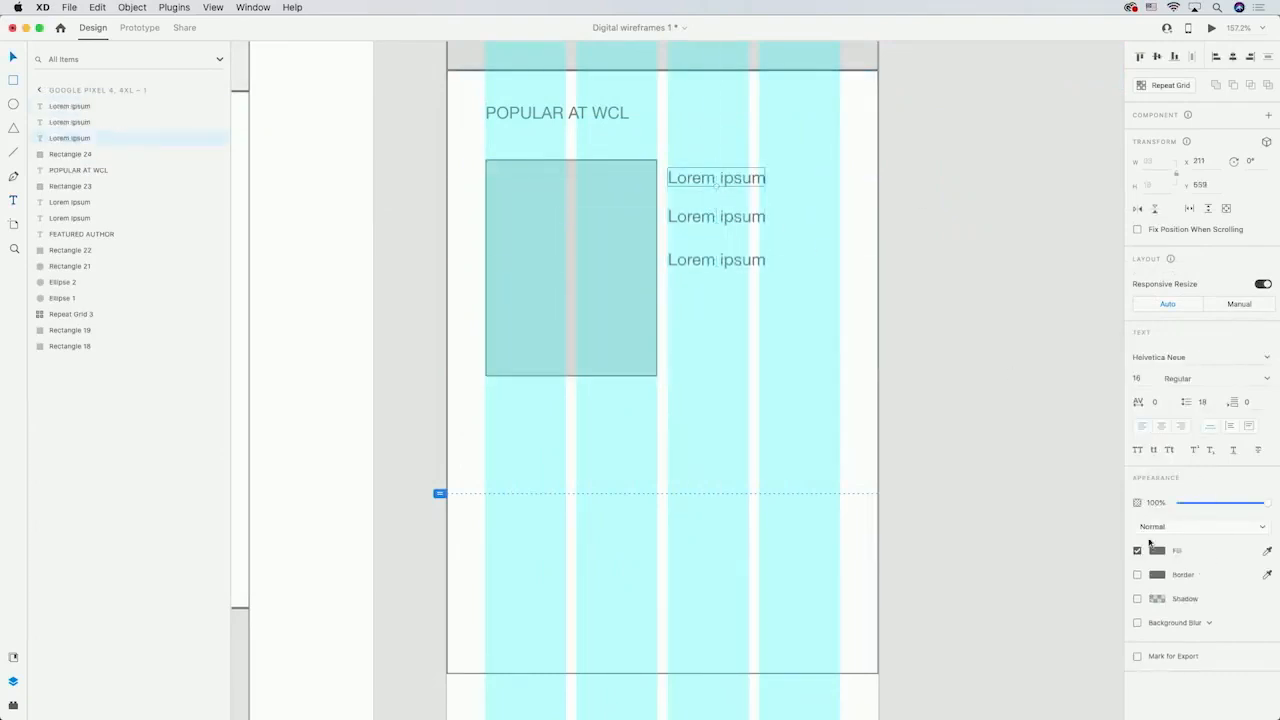
click(1138, 379)
text(24)
key(Return)
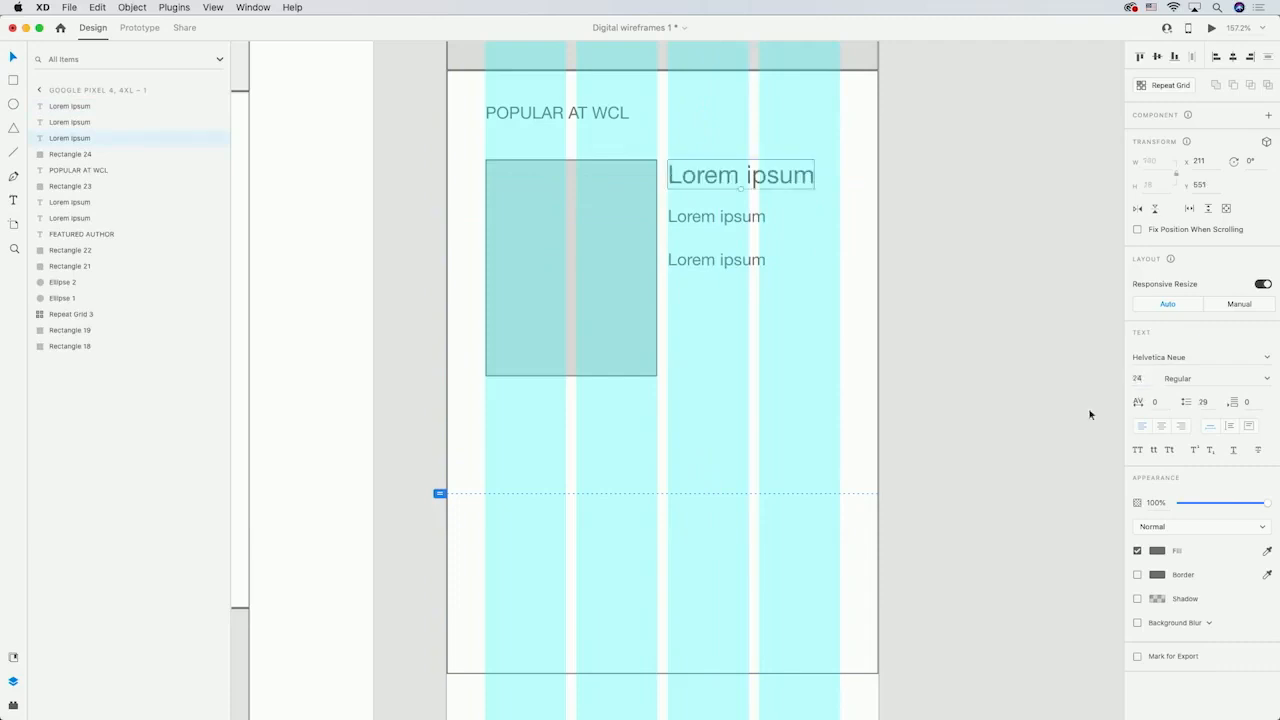
drag(714, 226, 716, 216)
drag(697, 260, 695, 230)
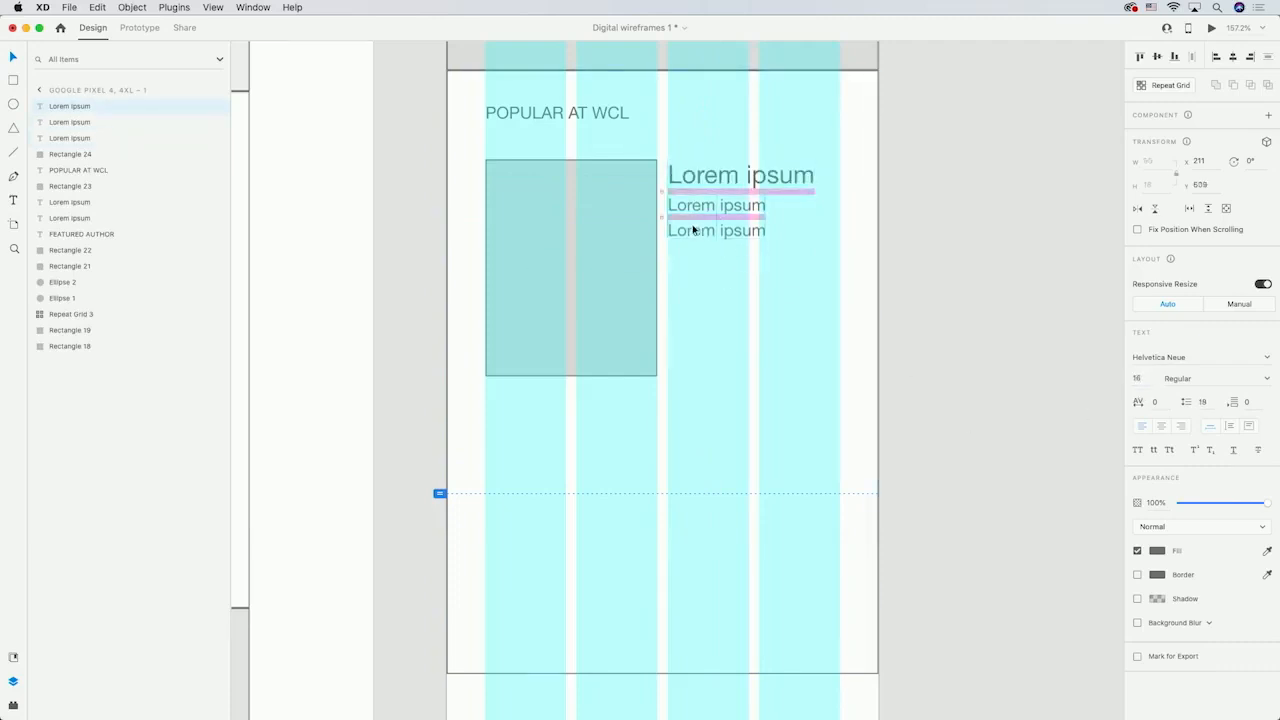
click(411, 200)
Make a Repeat Grid of the book placeholder and its three texts, extend it downward to two items and widen the gap
click(454, 149)
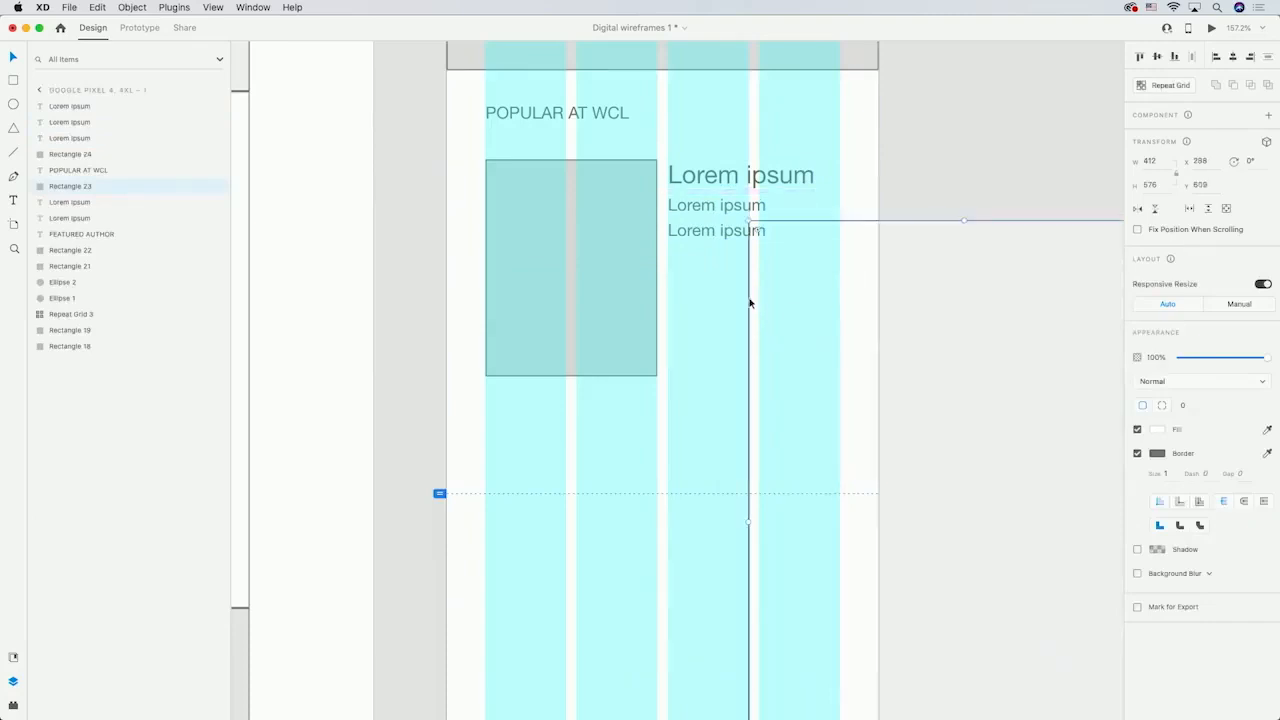
click(520, 183)
shift+click(740, 176)
shift+click(700, 205)
shift+click(700, 230)
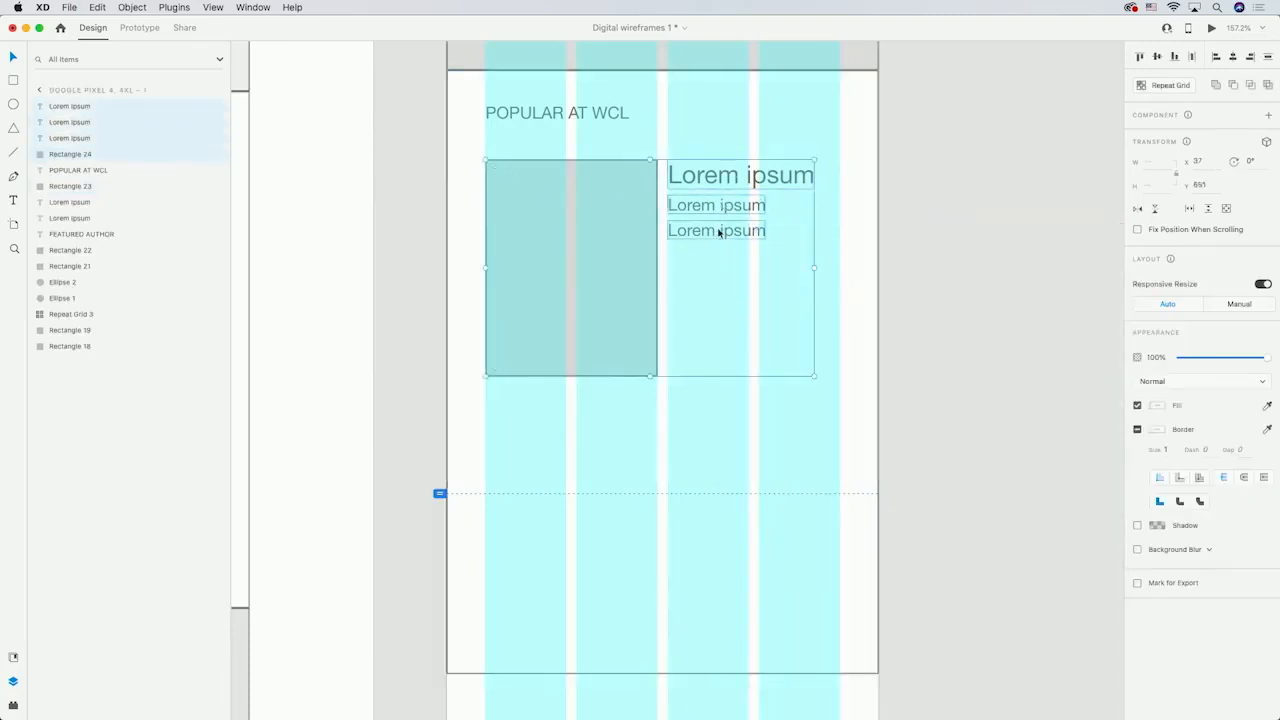
click(1178, 90)
scroll(871, 357, down, 5)
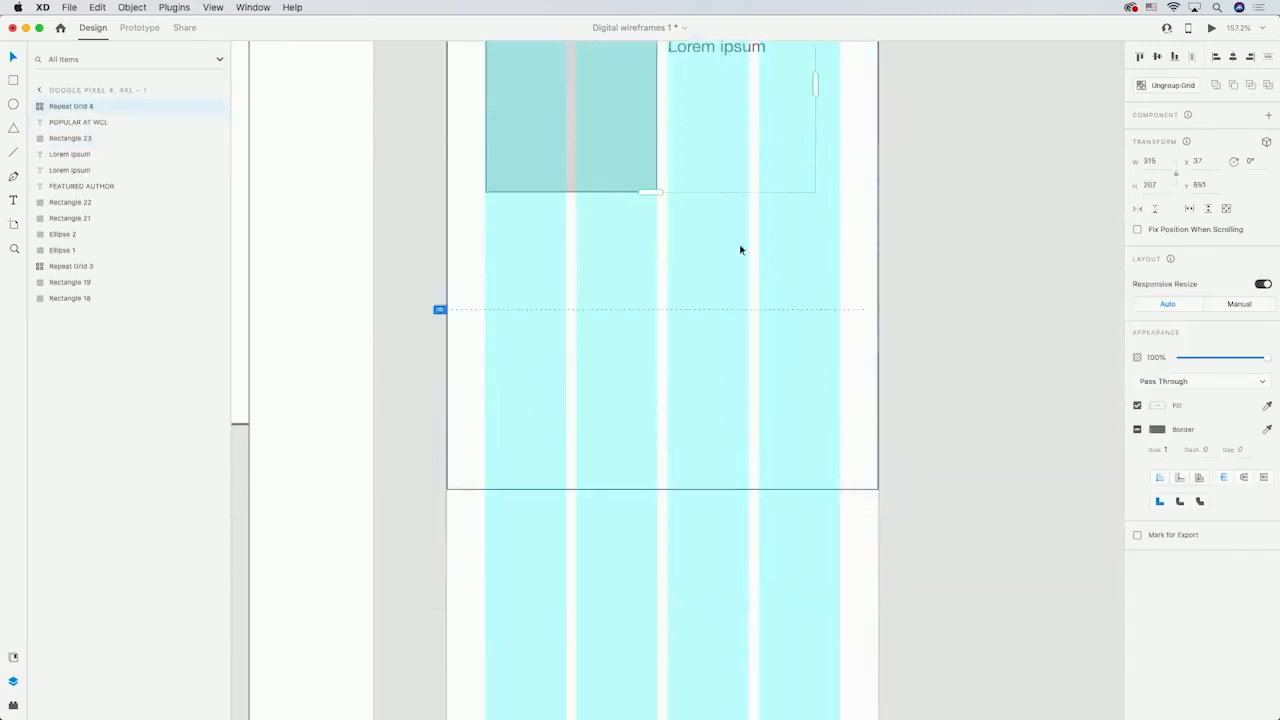
drag(651, 191, 651, 440)
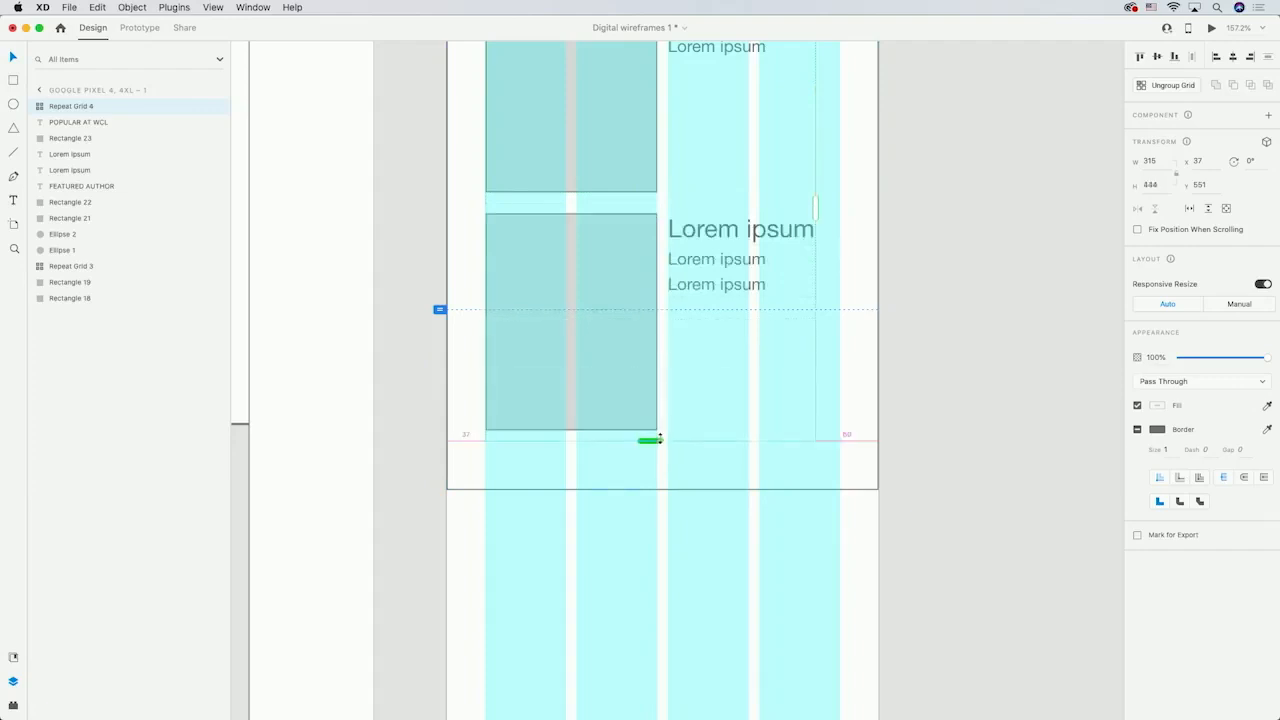
drag(594, 202, 594, 217)
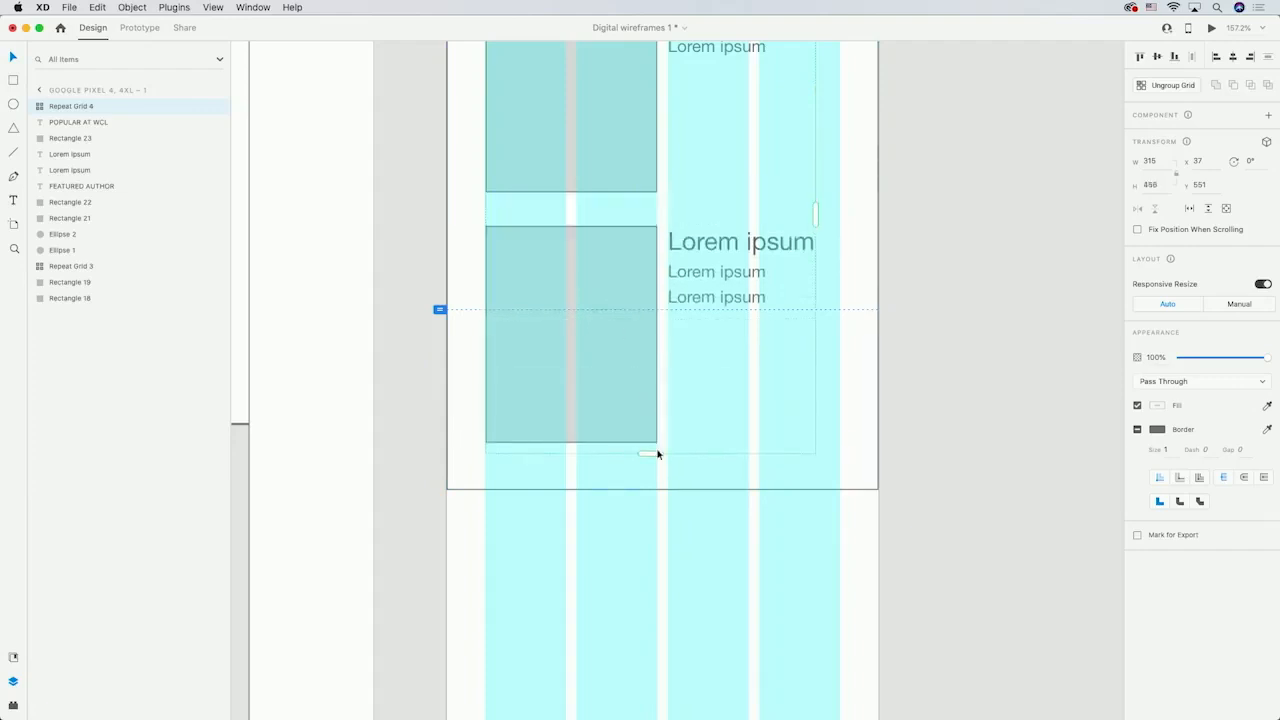
click(957, 409)
Draw a rectangle about 412 × 623 below the popular section and add the heading FEATURED in its upper left
scroll(957, 410, up, 6)
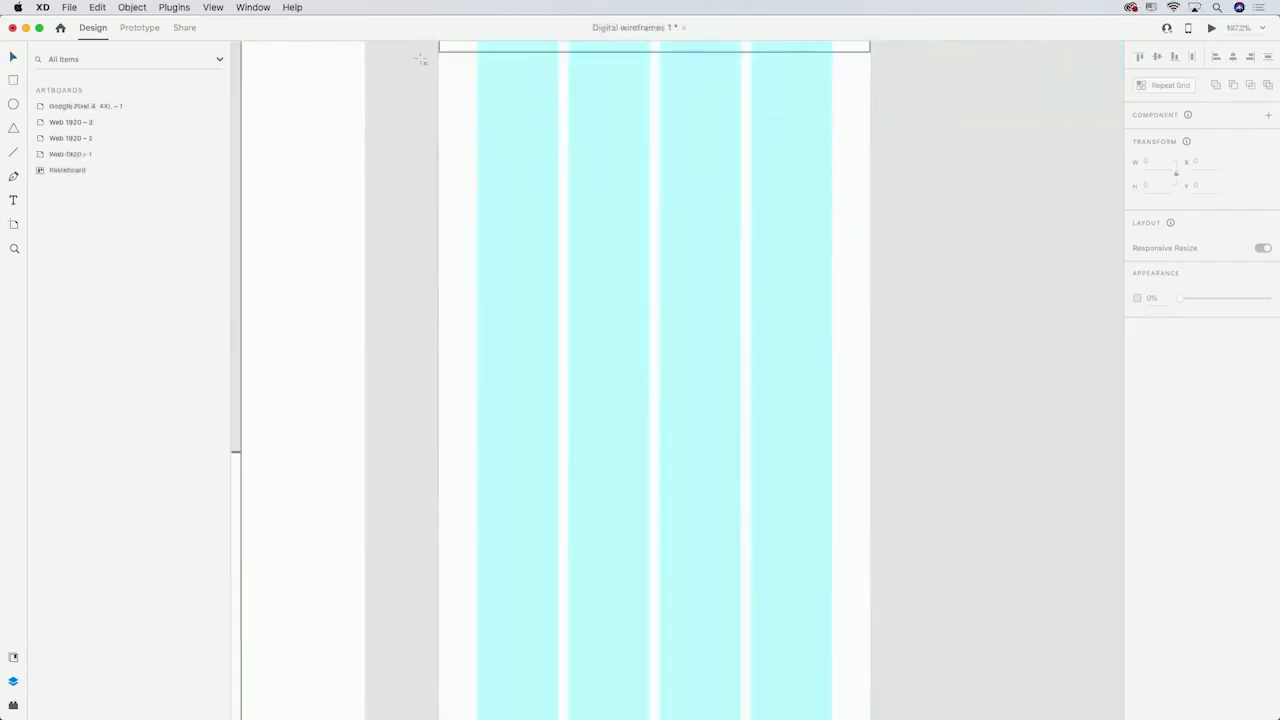
mouse_move(439, 51)
mouse_down()
mouse_move(840, 529)
mouse_move(871, 704)
mouse_up()
drag(908, 231, 925, 349)
key(t)
click(494, 214)
text(FEATURED)
key(Escape)
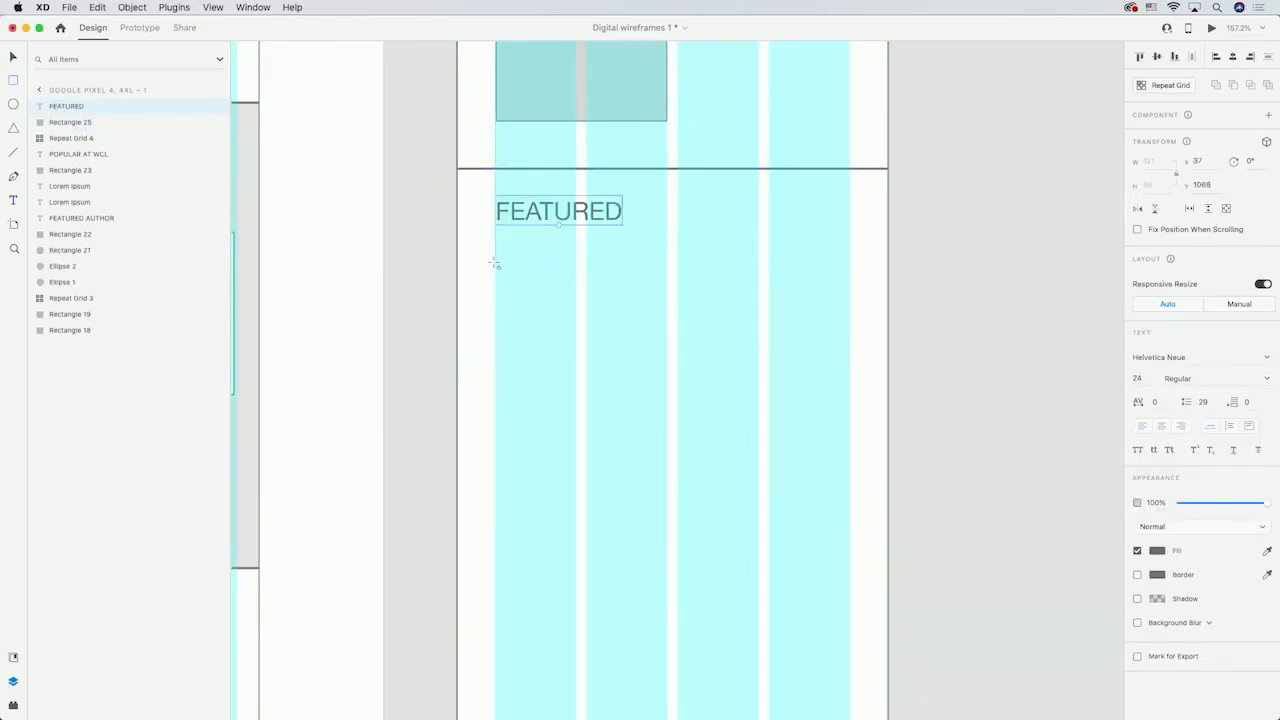
Draw a one-column-wide book placeholder below the FEATURED heading and add two stacked Lorem ipsum captions under it
drag(495, 257, 576, 355)
click(501, 379)
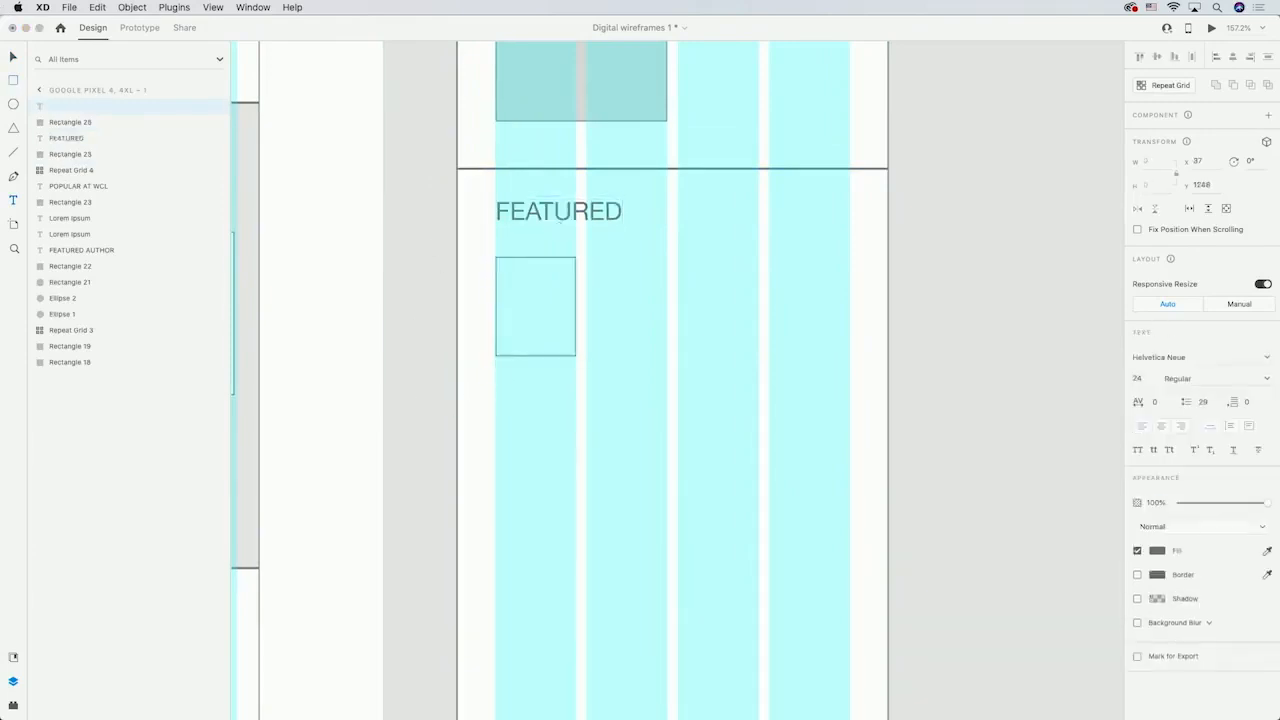
text(Lorem ipsum)
key(Escape)
drag(567, 390, 560, 423)
Set the upper caption to font size 14 and the lower one to 12, and move the lower caption up closer
click(1145, 378)
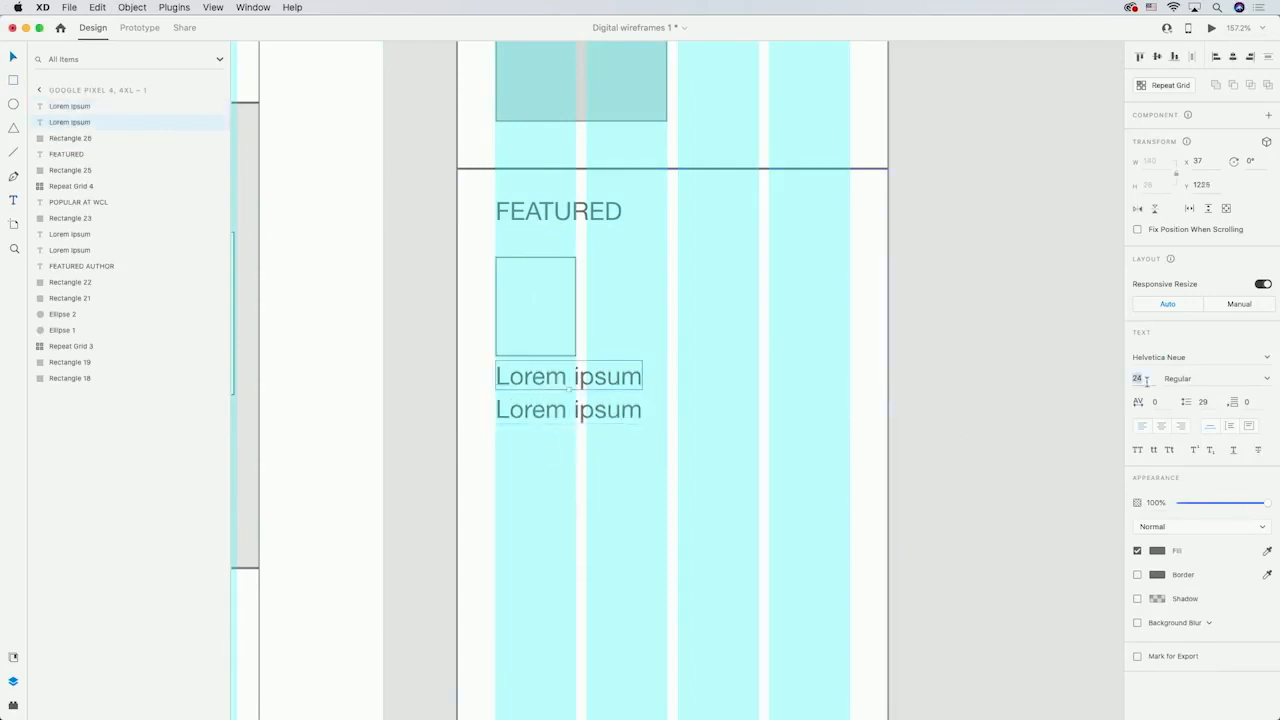
text(18)
key(Return)
text(14)
click(598, 410)
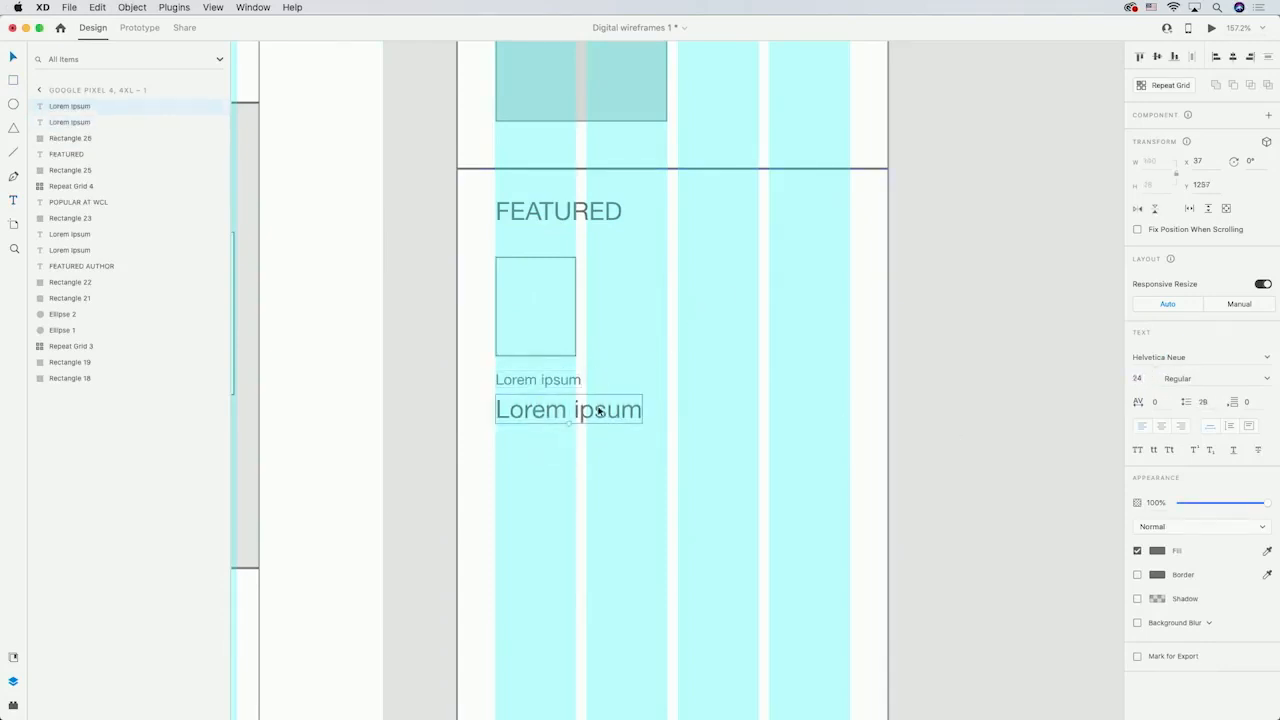
click(1145, 378)
text(12)
key(Return)
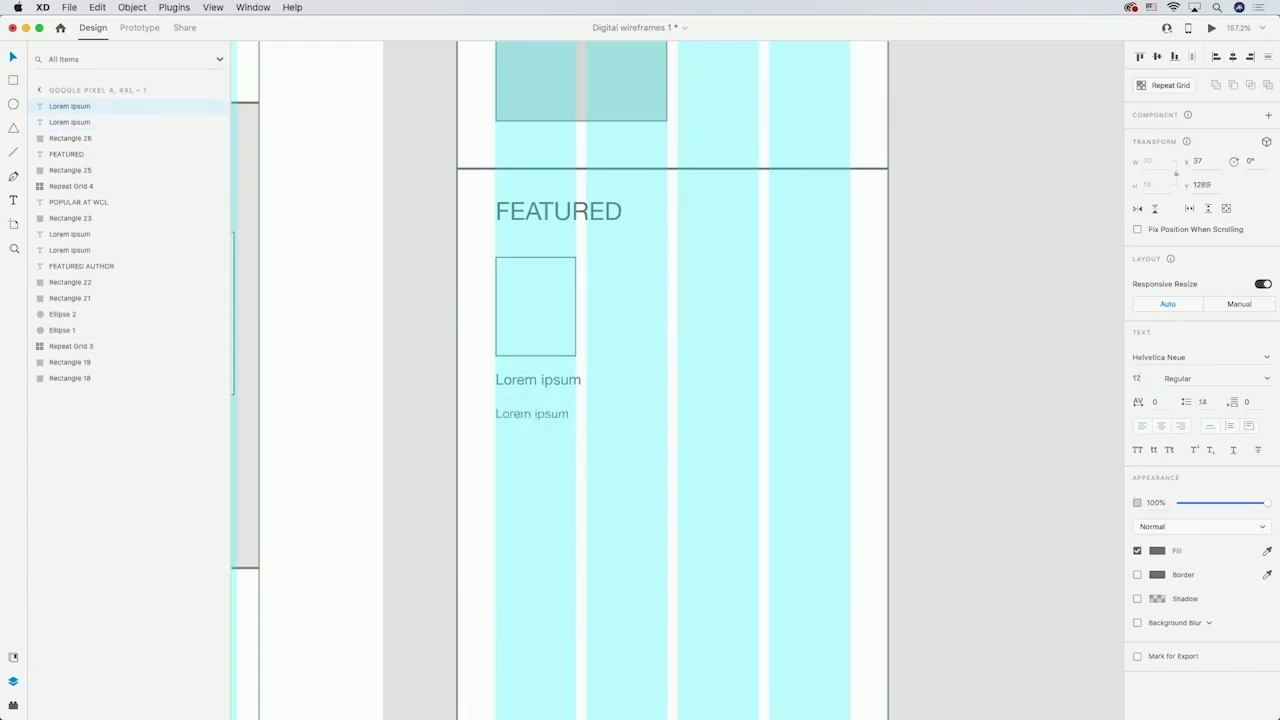
drag(563, 416, 563, 400)
Make a horizontal Repeat Grid of three captioned featured placeholders, adjusting the gap so each aligns with a layout column
drag(477, 246, 550, 401)
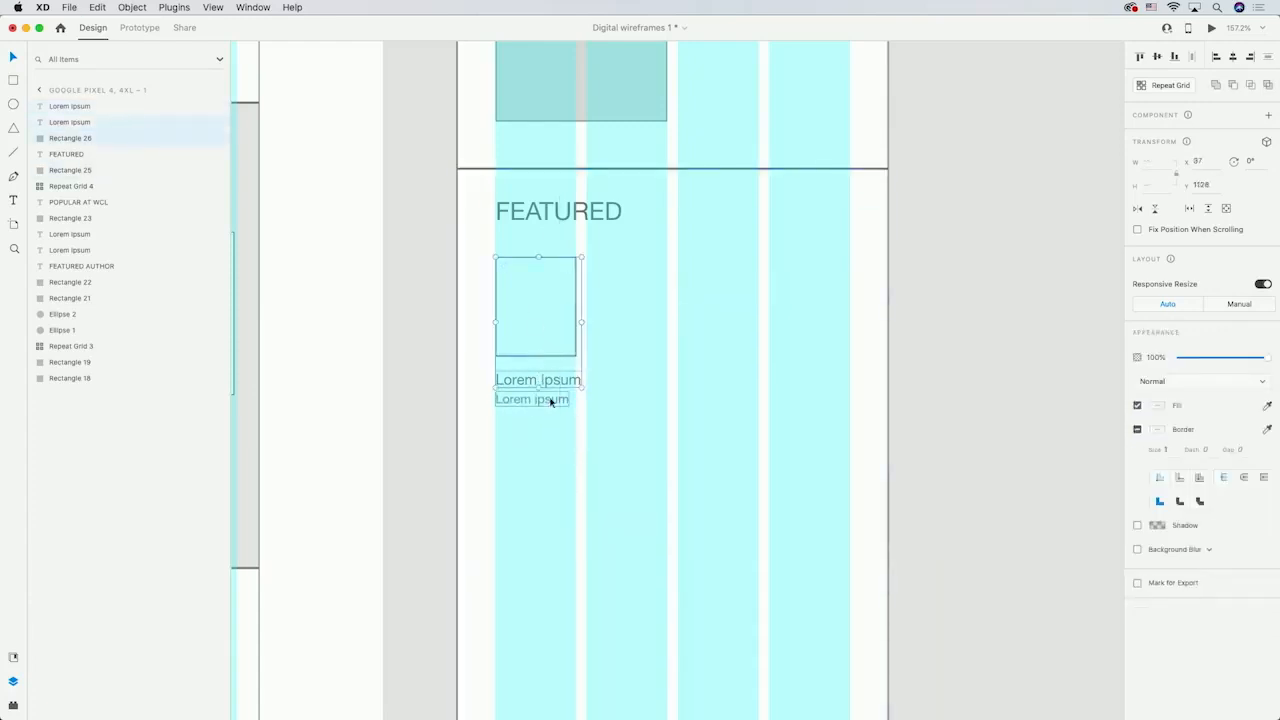
click(1172, 88)
drag(582, 334, 768, 333)
drag(686, 313, 664, 314)
drag(737, 331, 768, 331)
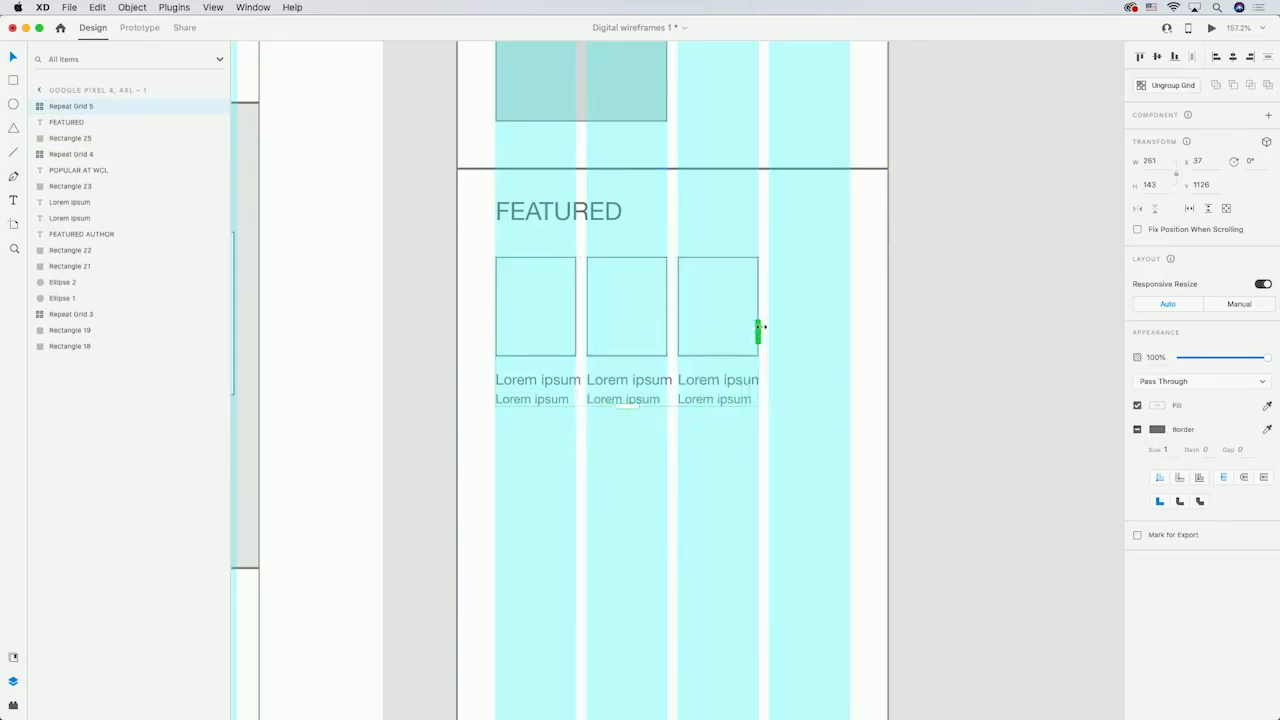
Extend the featured placeholders' Repeat Grid downward to three rows
click(819, 321)
scroll(836, 351, down, 2)
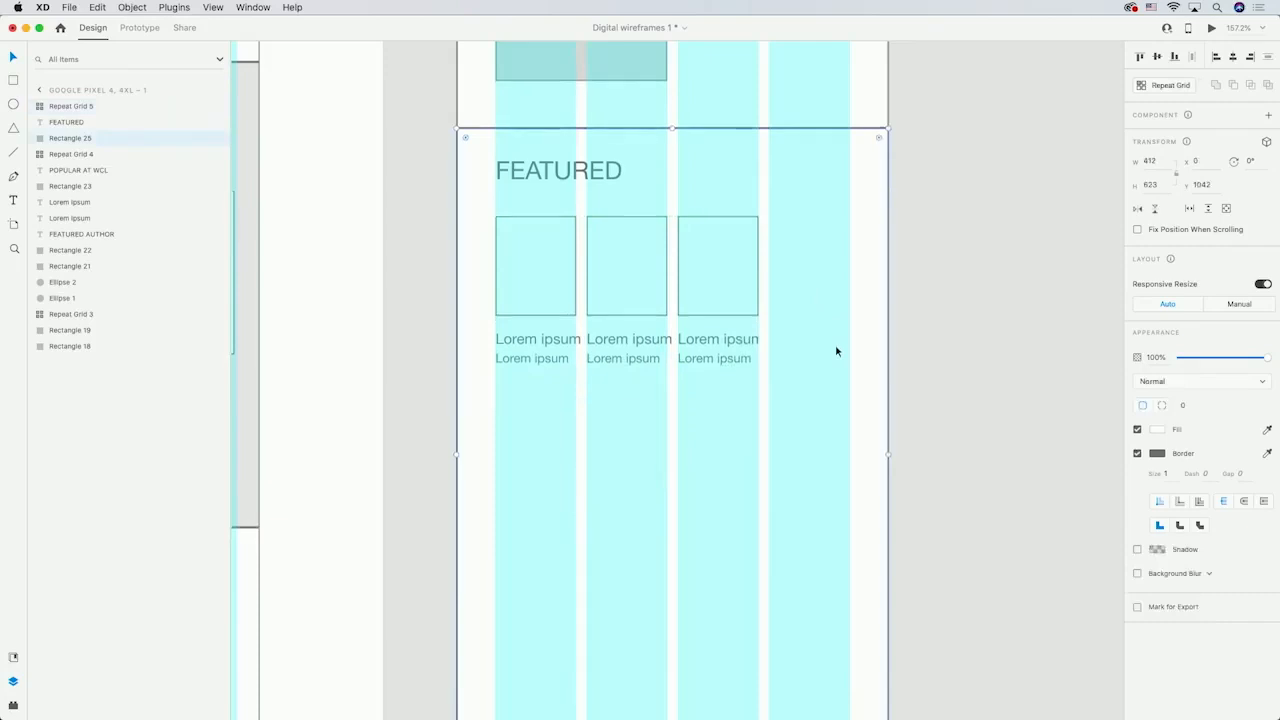
click(547, 280)
drag(626, 367, 626, 709)
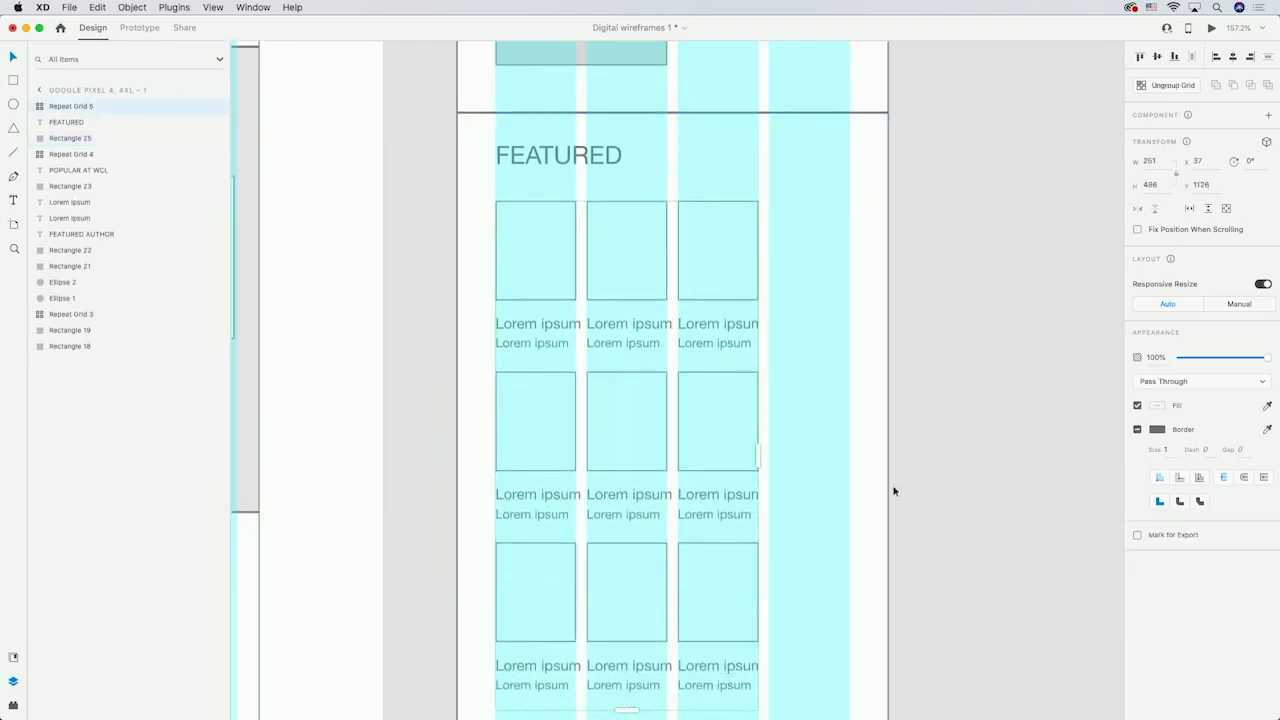
Shorten the FEATURED section's background rectangle so its lower edge sits just below the third row of captions
scroll(889, 477, down, 5)
click(704, 644)
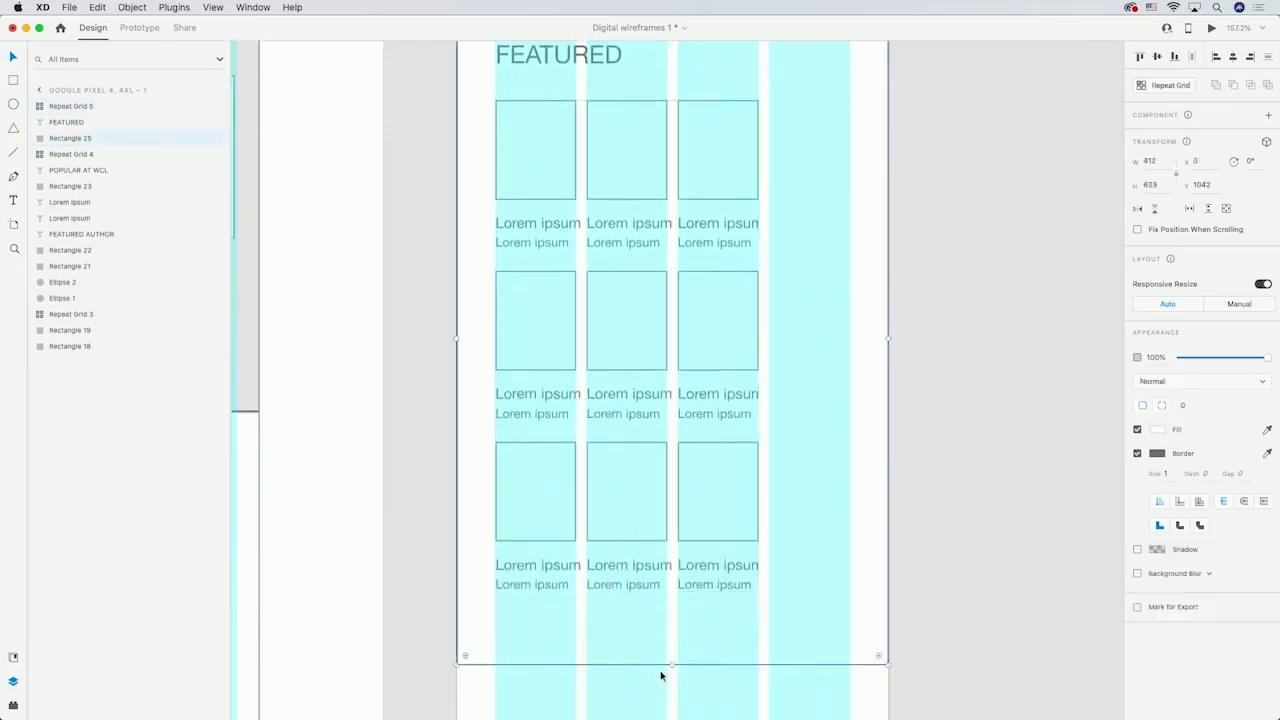
drag(671, 665, 672, 617)
click(936, 582)
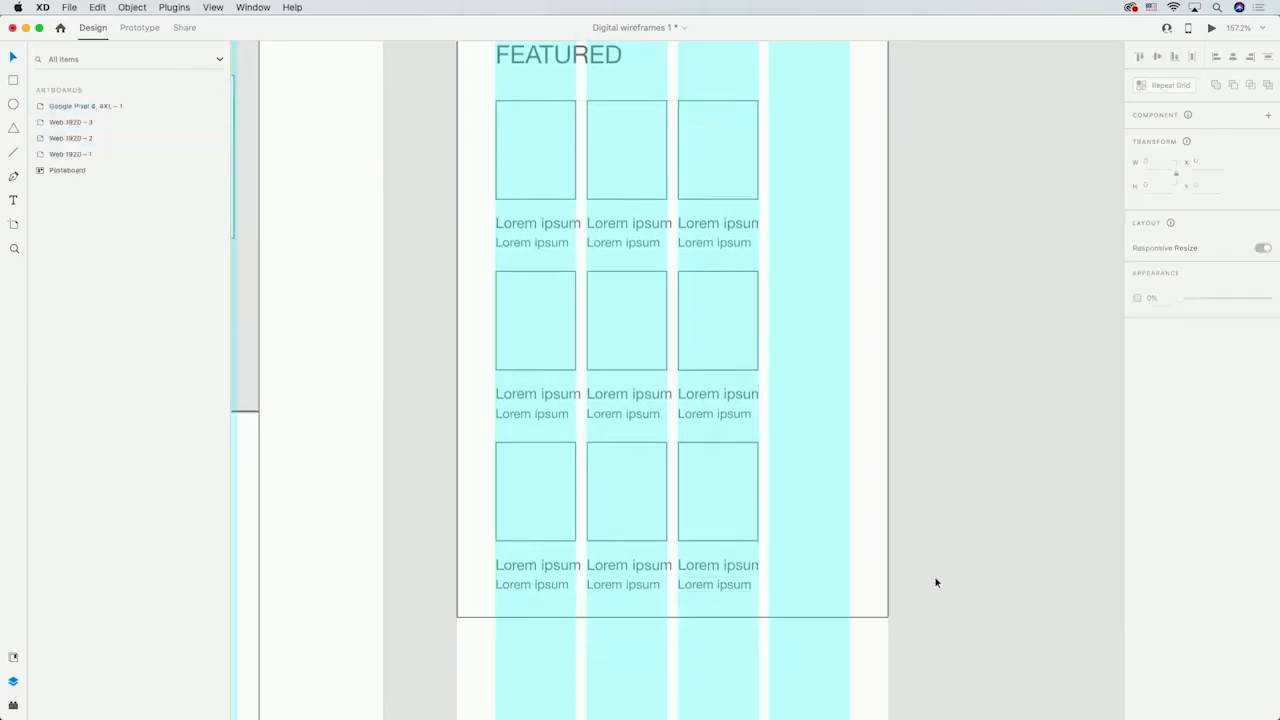
Draw a full-width footer rectangle about 412 by 305 below the FEATURED section and fill it with grey
scroll(936, 563, down, 10)
mouse_move(448, 150)
mouse_down()
mouse_move(863, 470)
mouse_move(876, 466)
mouse_up()
click(1157, 429)
Draw a one-column-wide logo placeholder, about 77 wide, in the footer's upper-left corner and fill it with black #000000
click(13, 80)
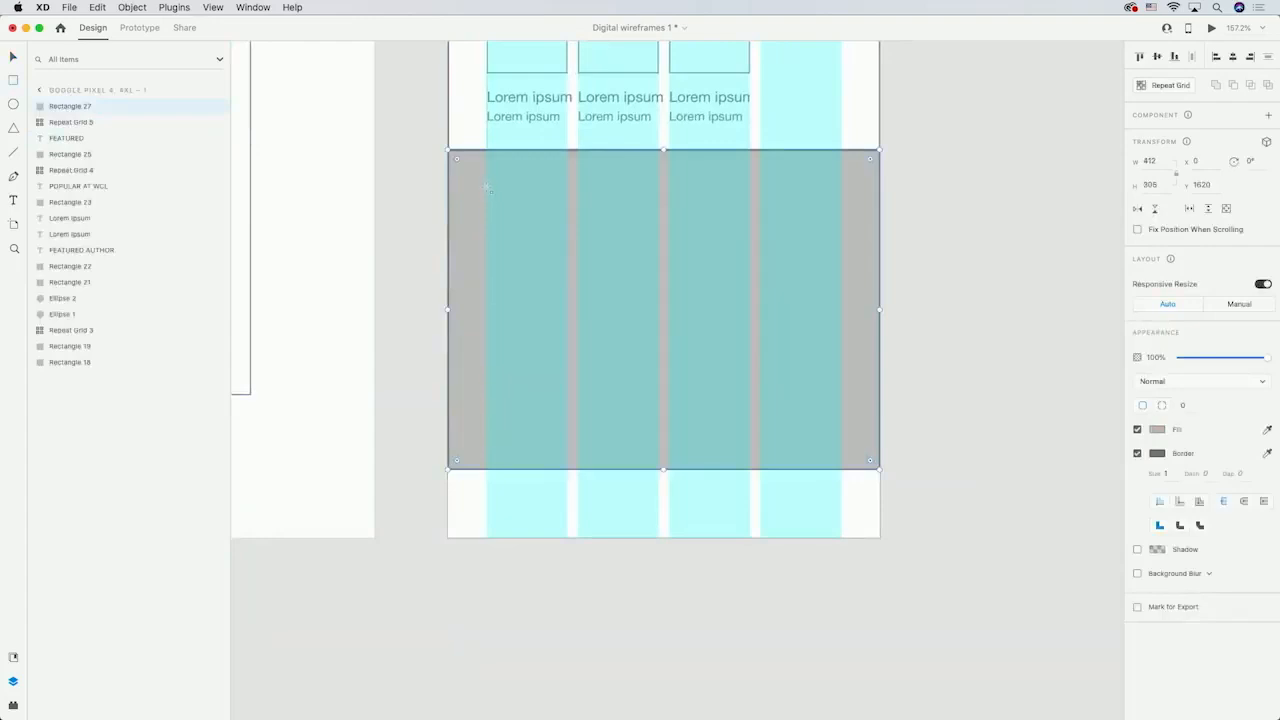
drag(487, 187, 566, 253)
click(1157, 429)
drag(1030, 430, 998, 466)
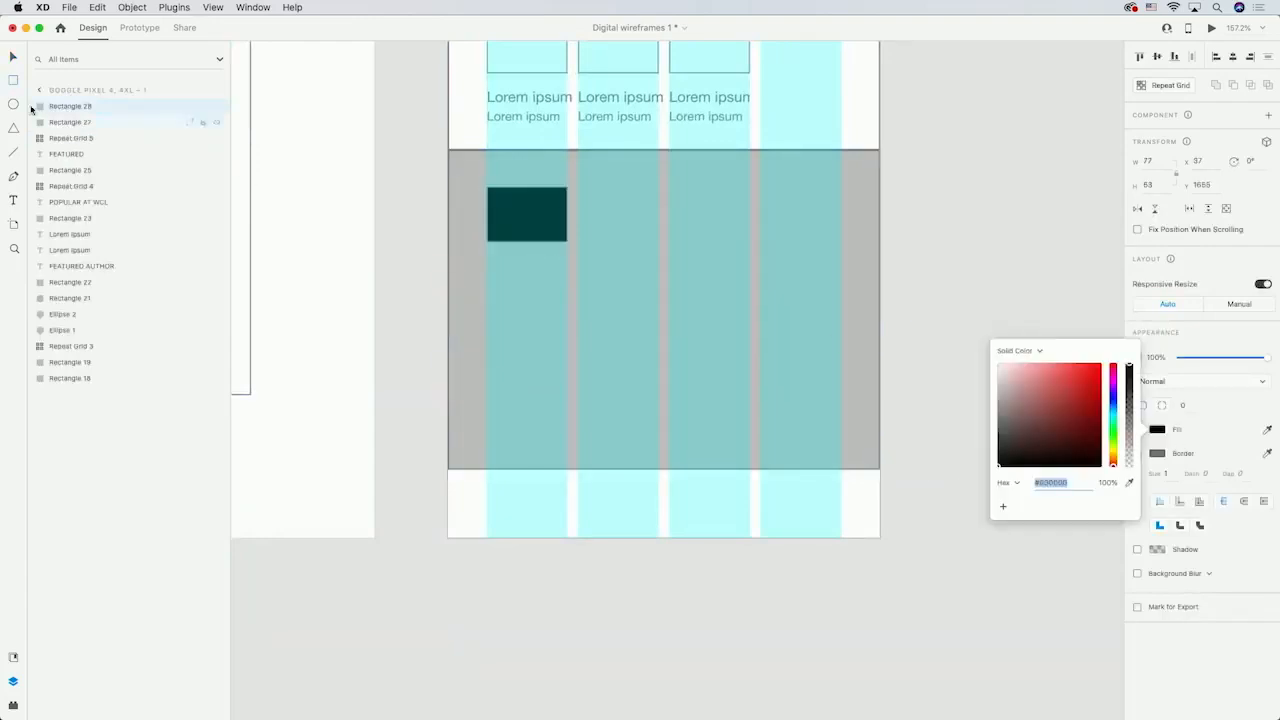
Add a three-line text reading Address, Address 1 and Address 2 beside the footer's logo placeholder
click(13, 200)
drag(594, 187, 663, 235)
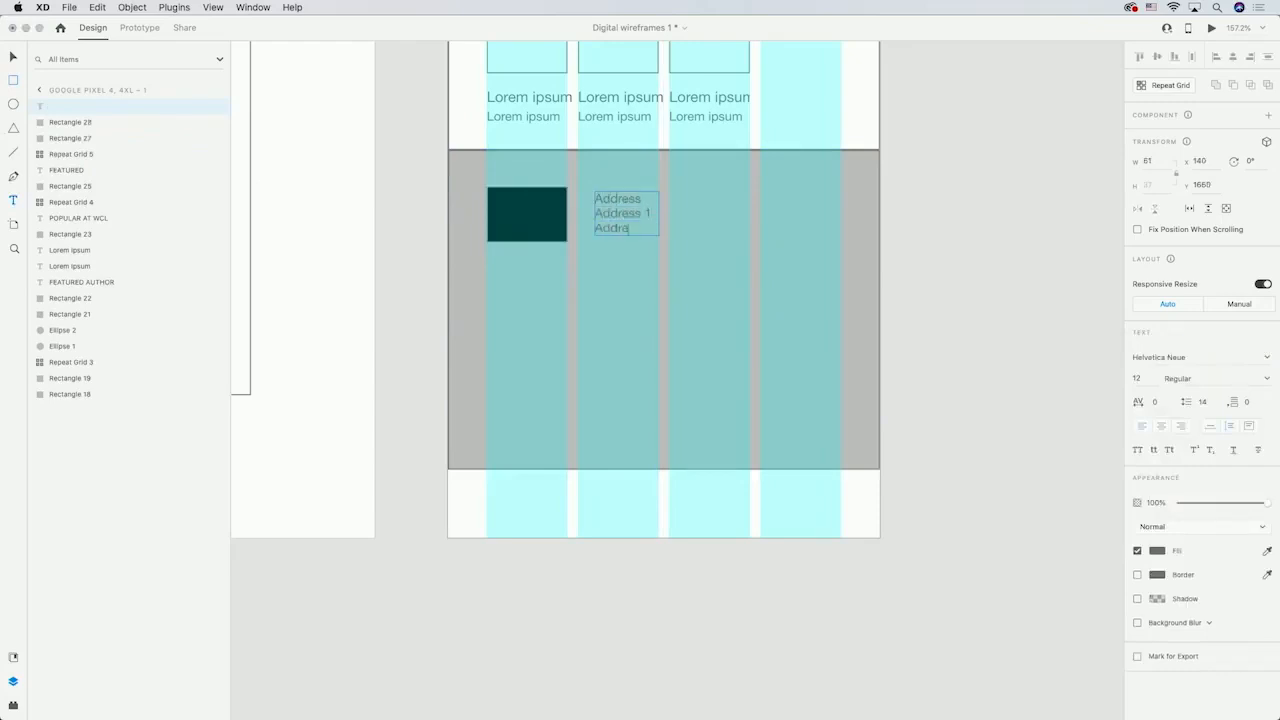
key(Escape)
Make a Repeat Grid of the footer address text with three columns and three rows
click(1153, 86)
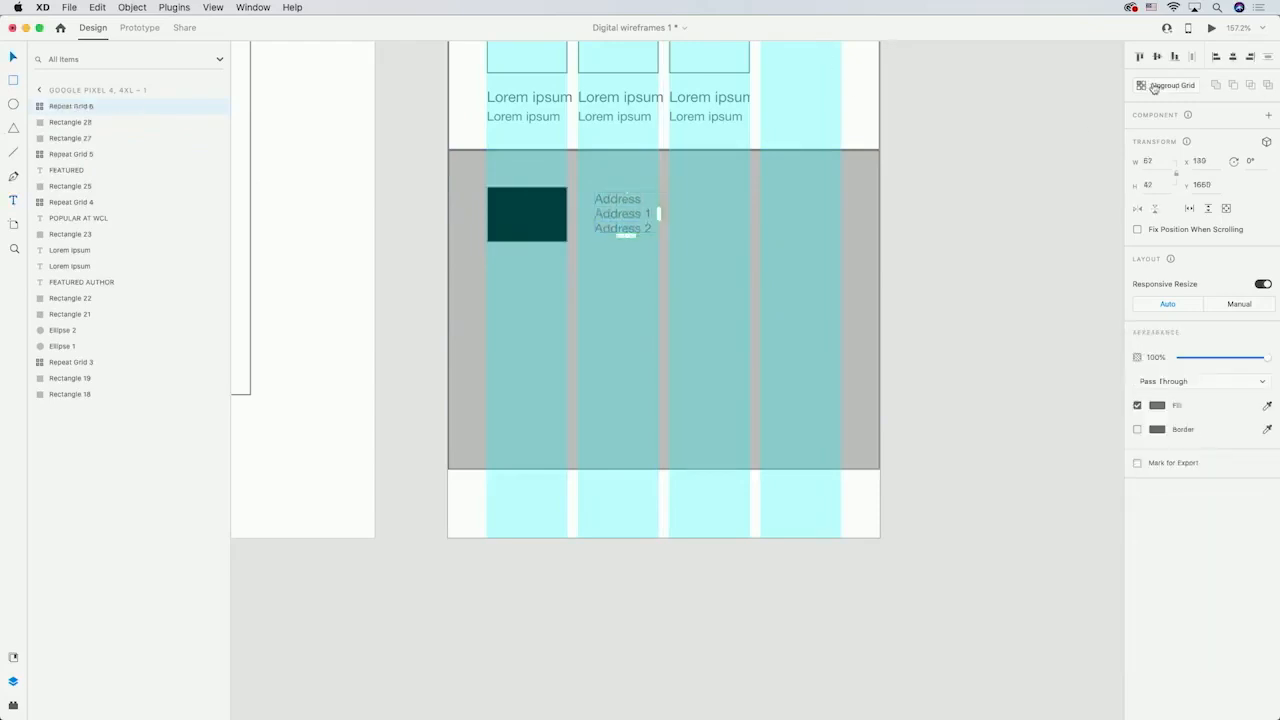
drag(658, 213, 851, 214)
drag(713, 235, 733, 376)
click(388, 146)
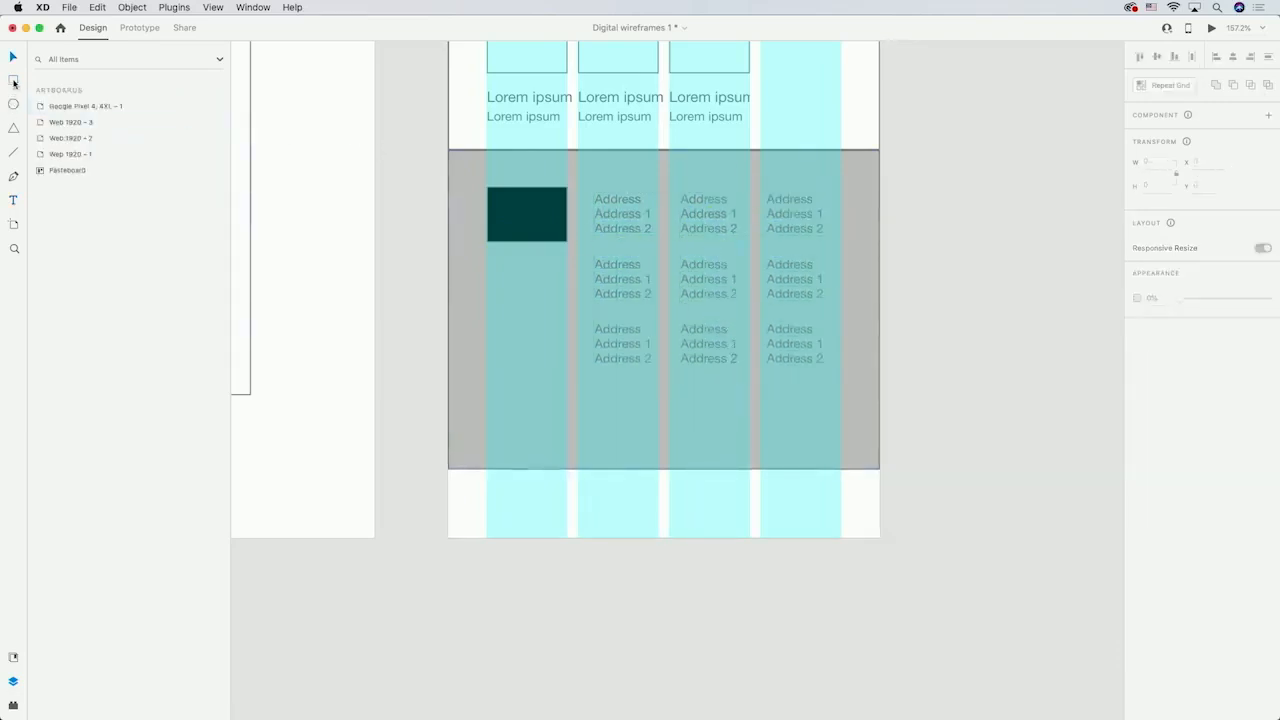
Draw a small square icon placeholder below the footer's logo and repeat it horizontally into a row of four
mouse_move(486, 438)
mouse_down()
mouse_move(530, 394)
mouse_move(560, 417)
mouse_move(737, 417)
mouse_up()
click(1162, 85)
click(988, 364)
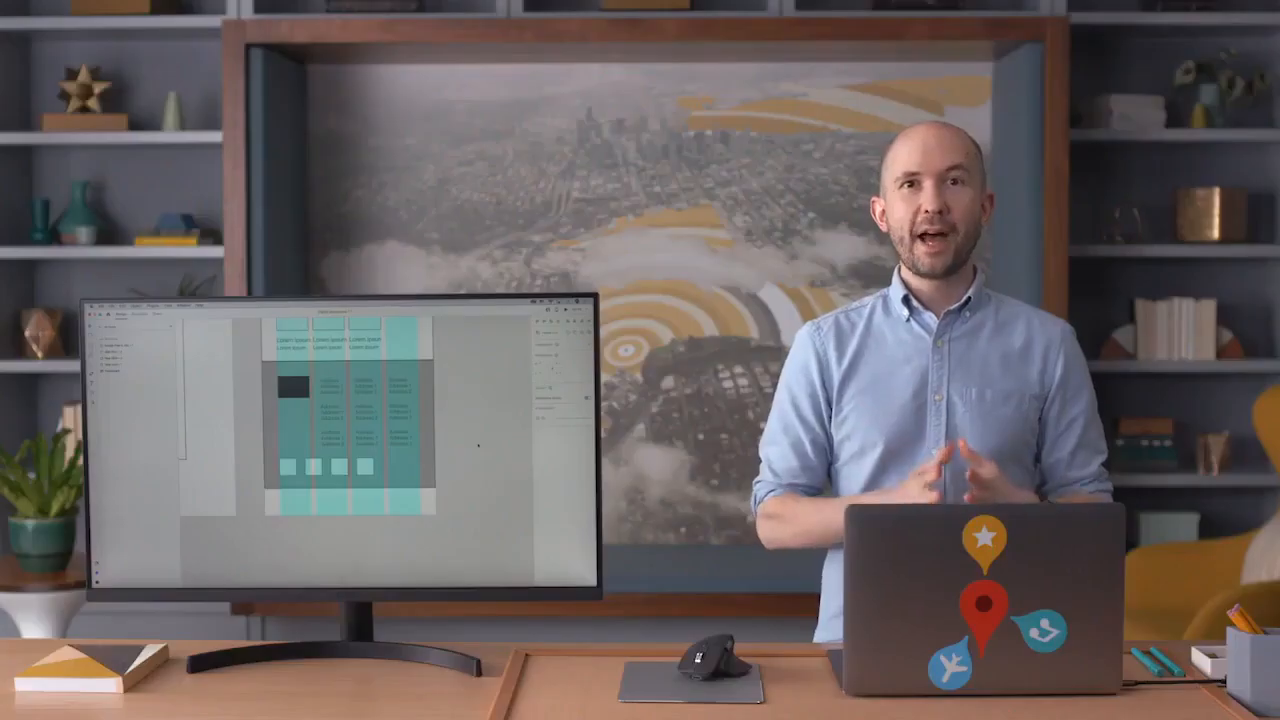
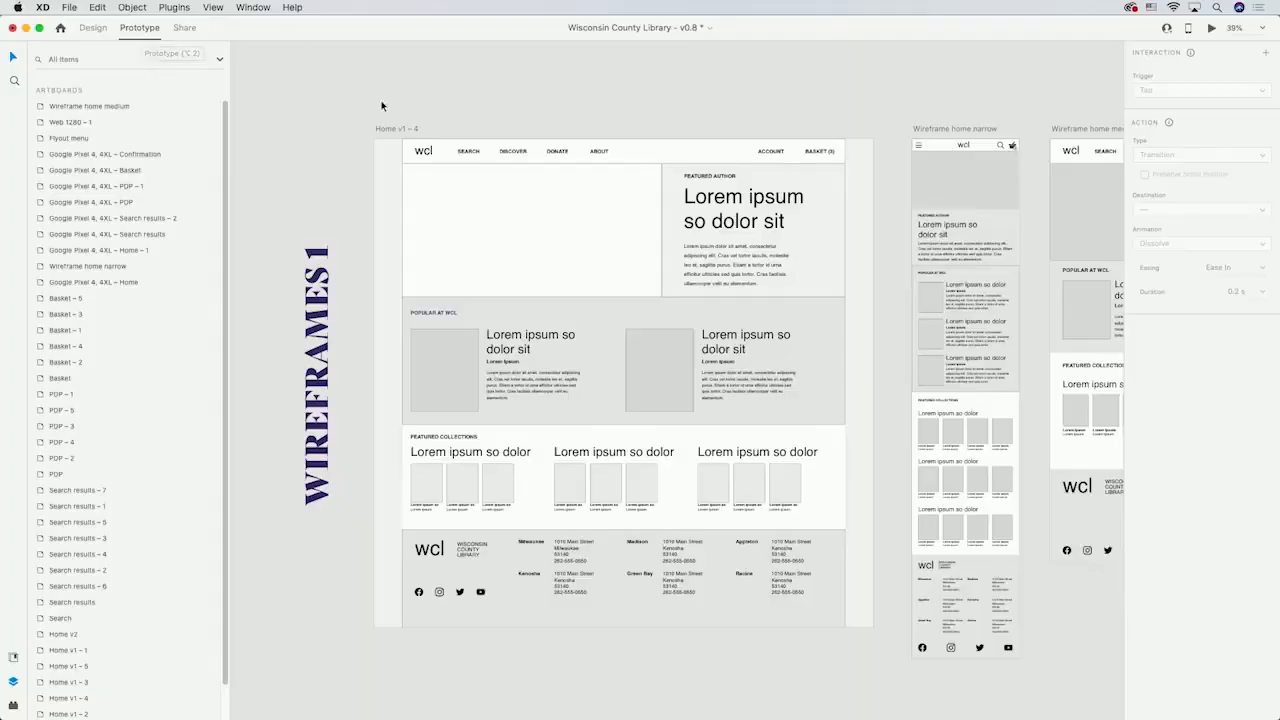
Set the Home v1 – 4 artboard as a flow's starting screen and link its SEARCH navigation item to Home v1 – 5
click(376, 130)
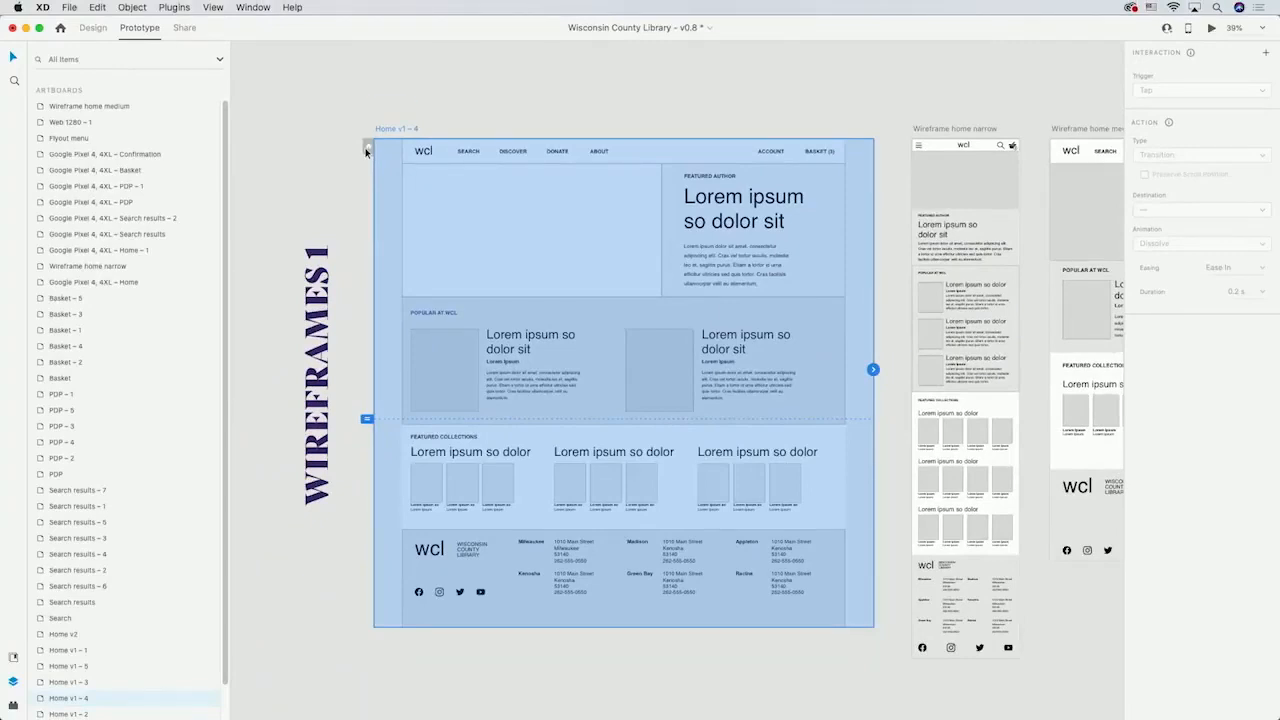
click(367, 149)
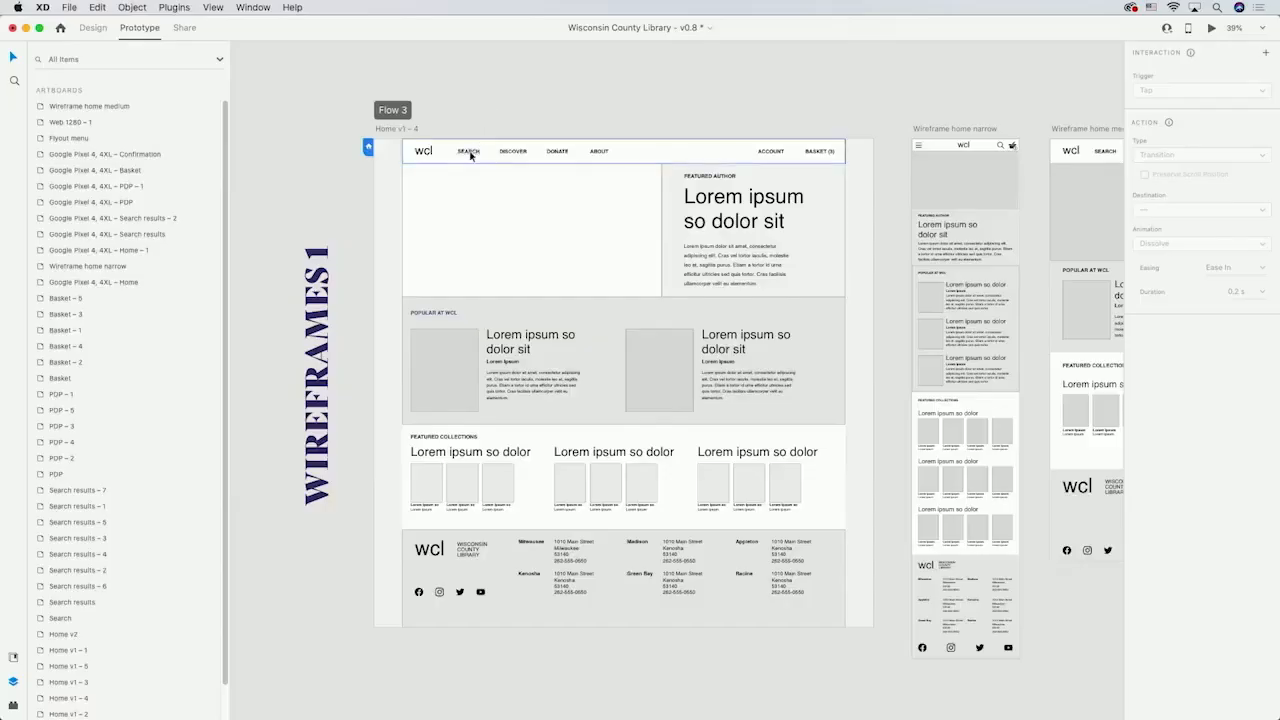
click(470, 155)
double_click(470, 155)
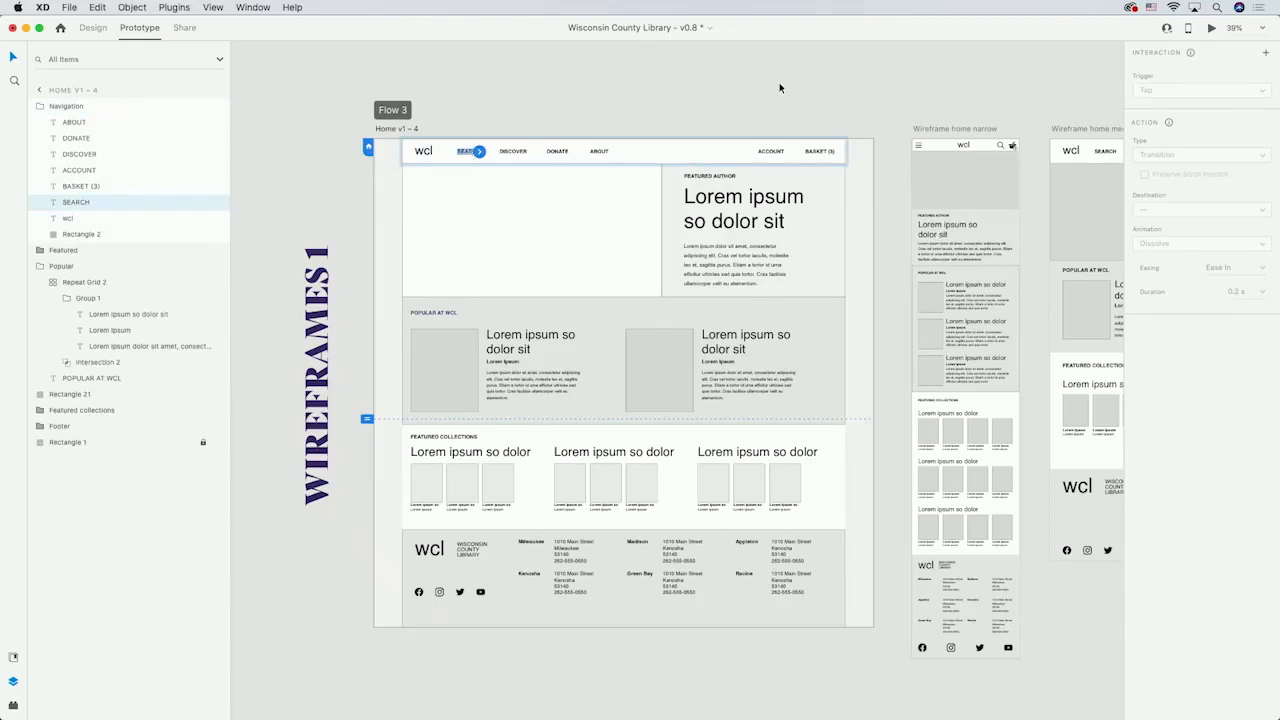
scroll(779, 88, down, 3)
scroll(779, 88, right, 3)
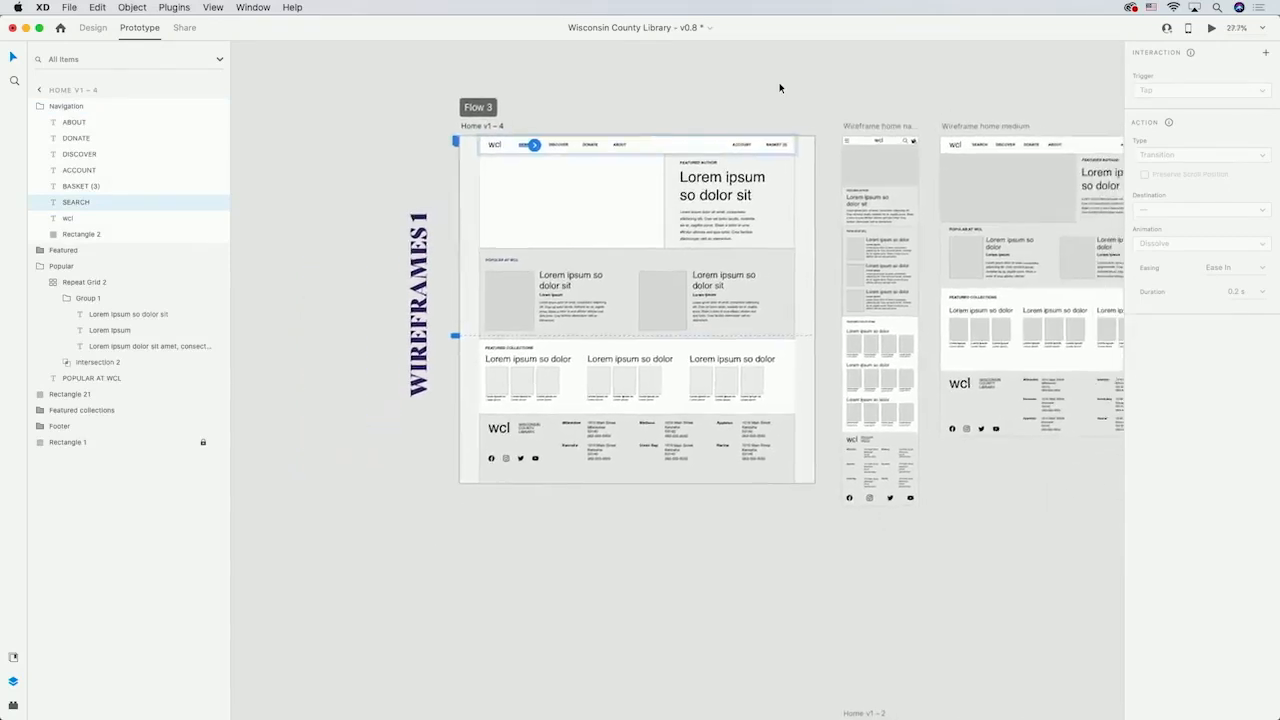
scroll(779, 88, right, 3)
scroll(779, 88, down, 1)
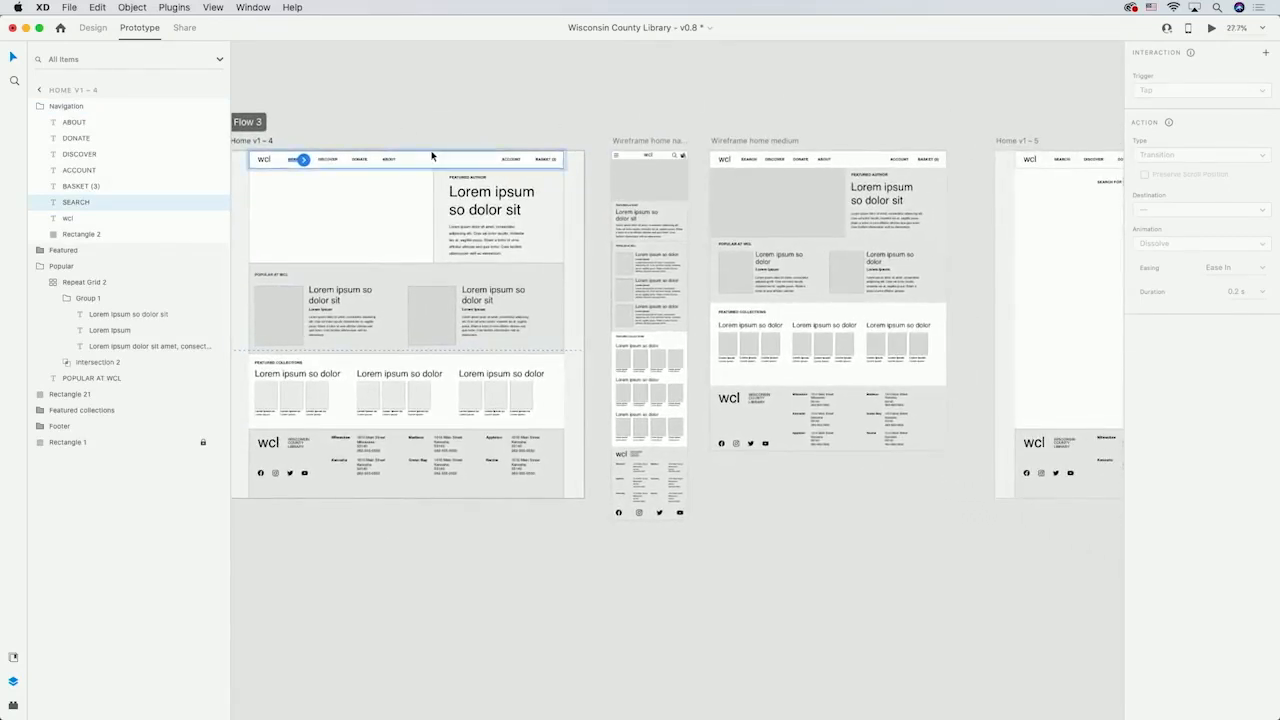
drag(307, 161, 1028, 214)
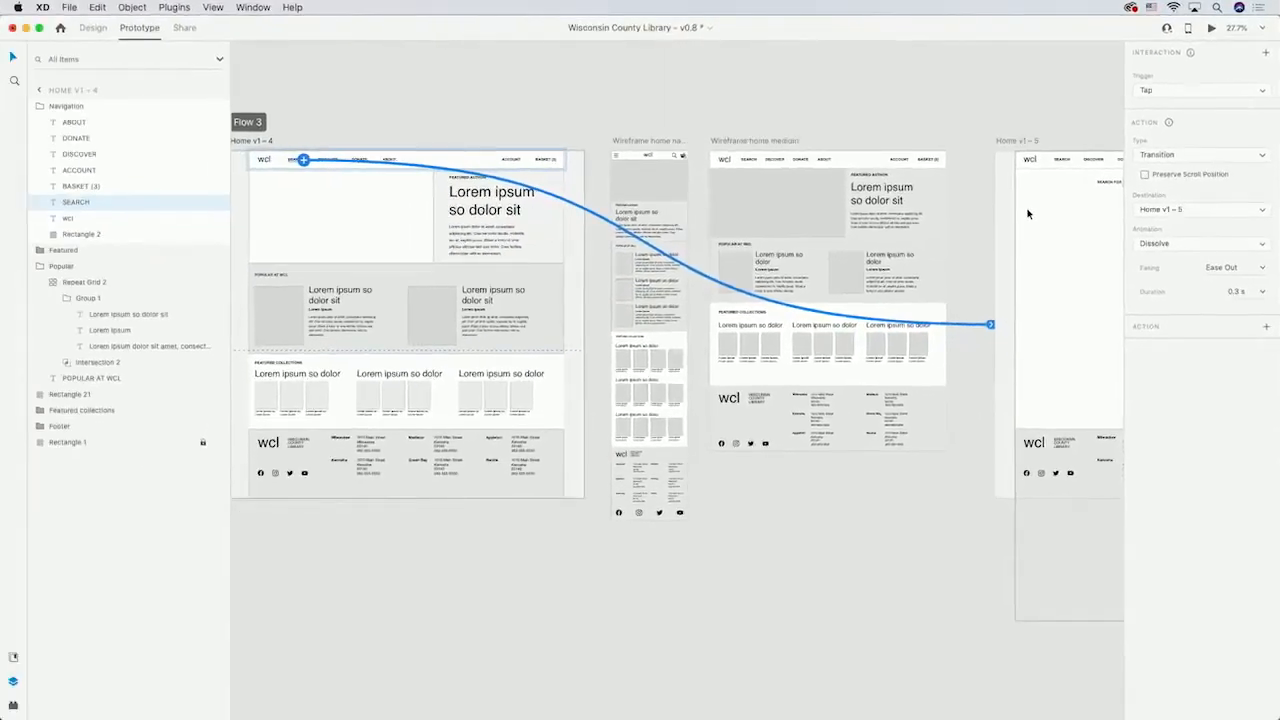
Link the black SEARCH button beside the search field on Home v1 – 5 to the Search results – 4 artboard
scroll(1024, 160, right, 10)
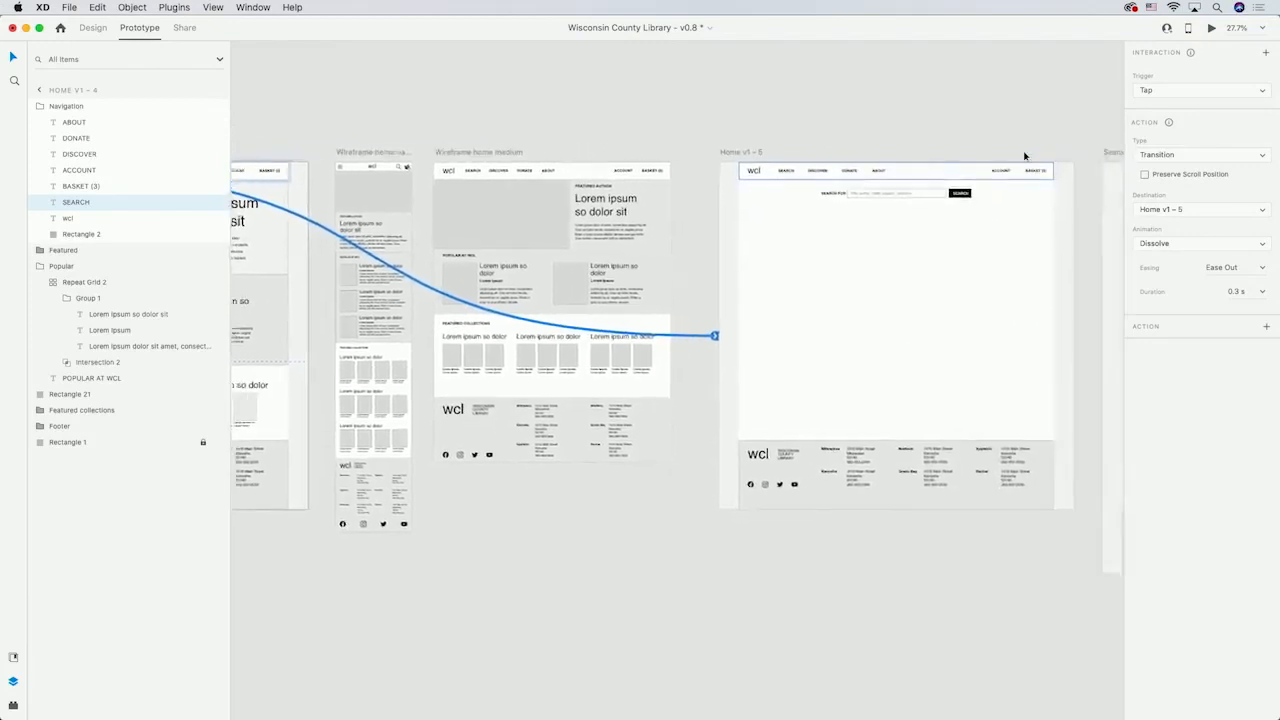
scroll(1024, 156, right, 3)
scroll(1024, 156, down, 1)
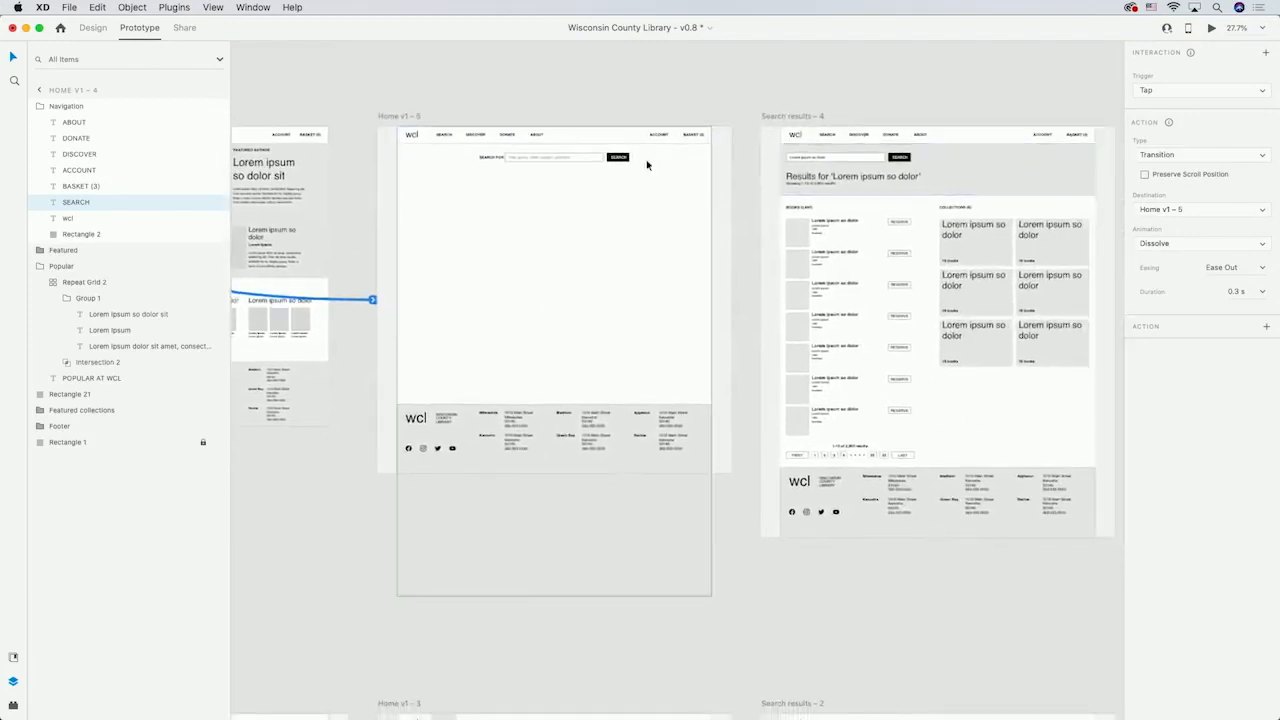
click(625, 160)
double_click(618, 158)
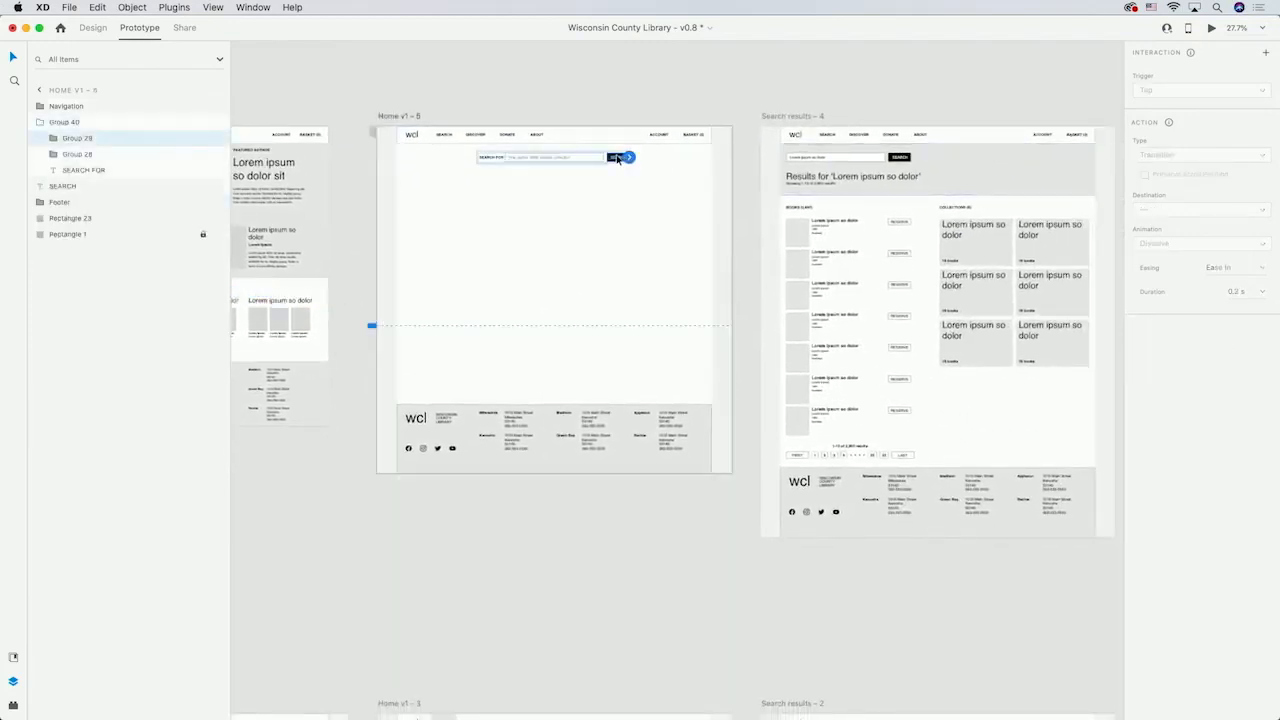
drag(628, 157, 768, 240)
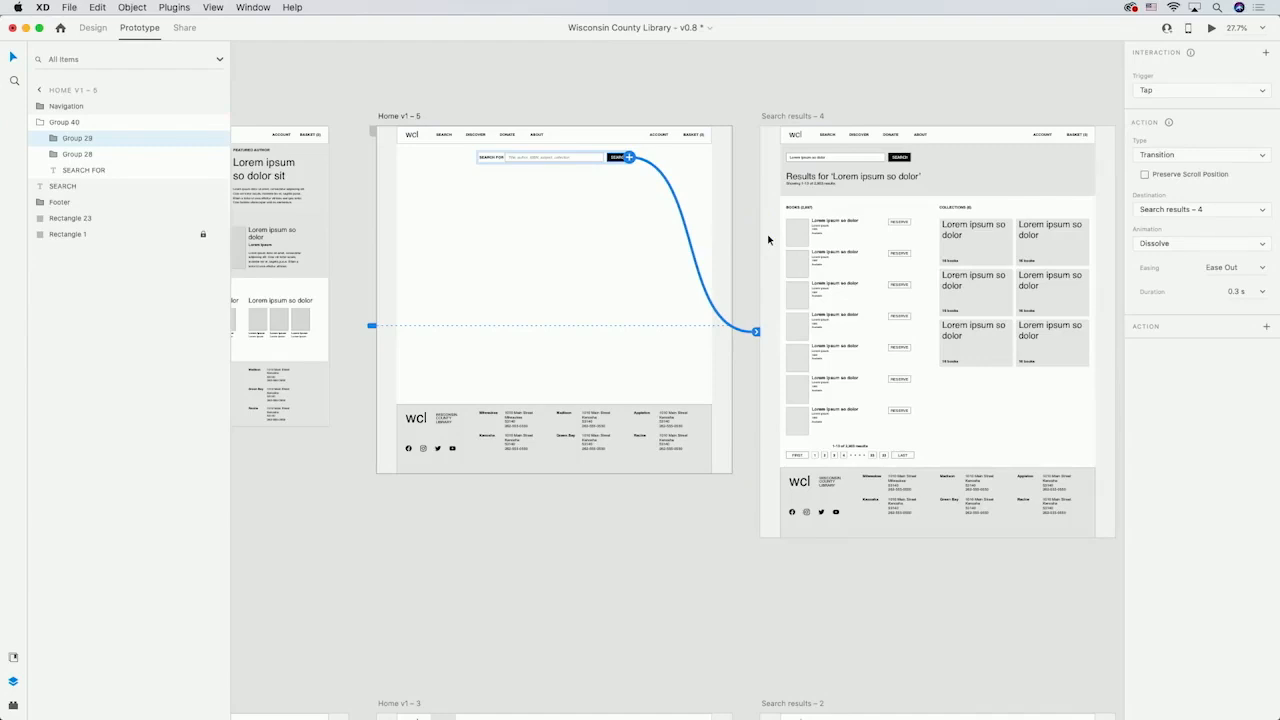
Link the third book's cover image on Search results – 4 to the PDP – 4 artboard
scroll(768, 239, right, 3)
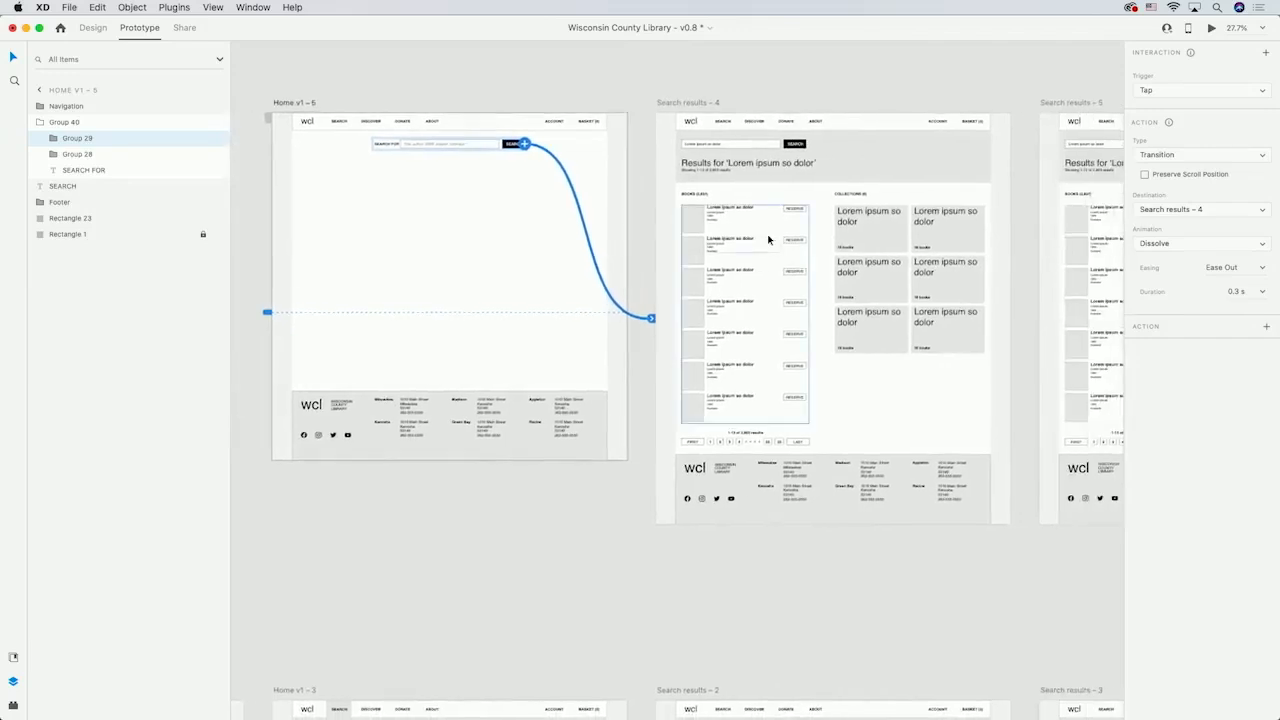
double_click(700, 283)
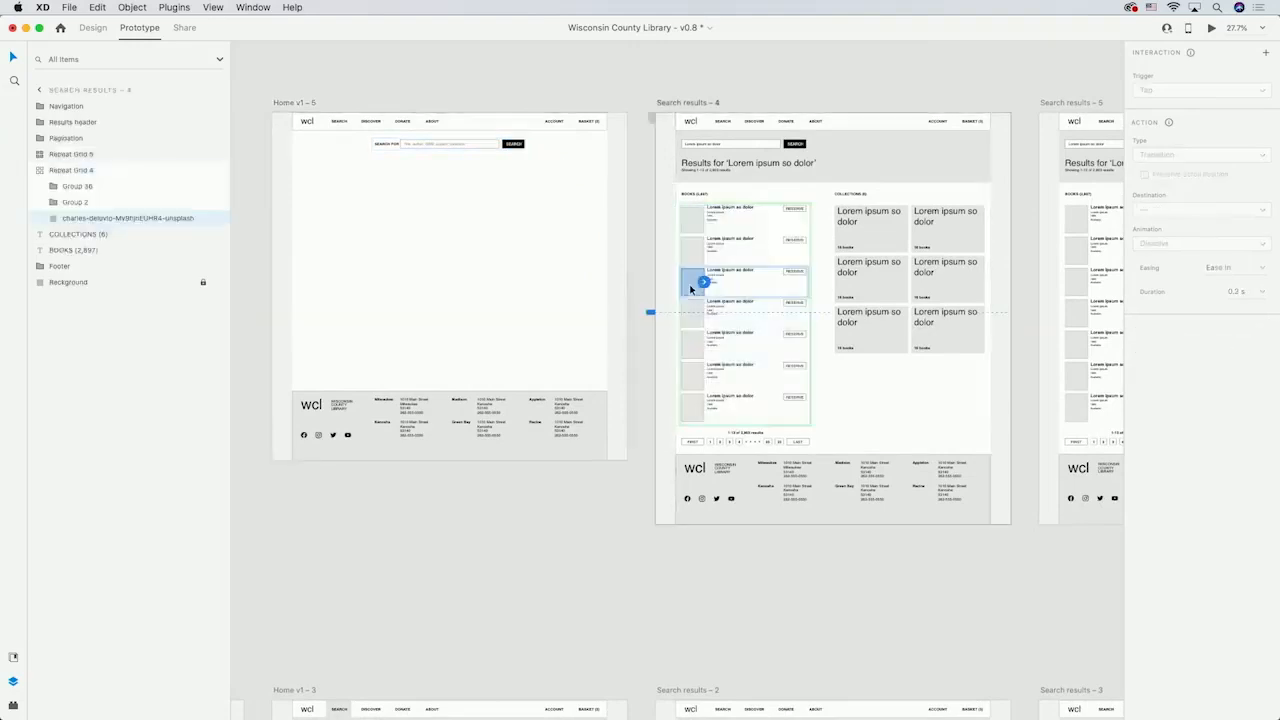
scroll(704, 287, right, 10)
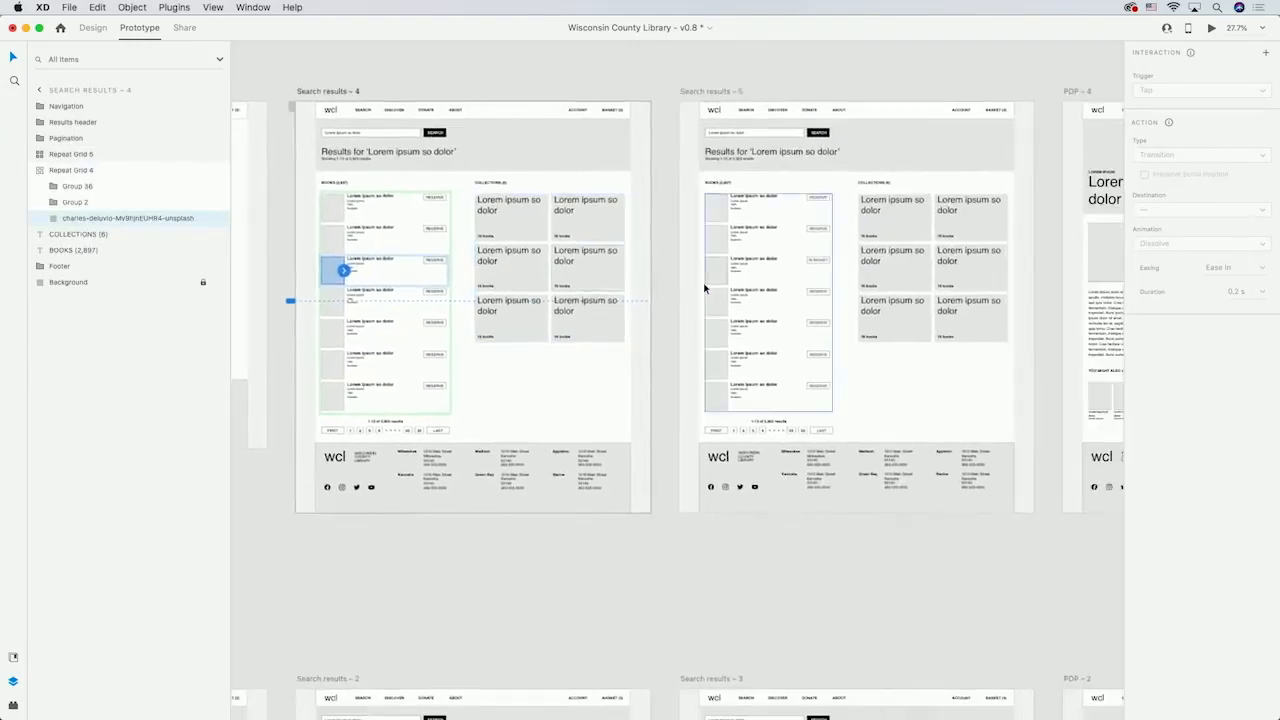
drag(343, 273, 985, 283)
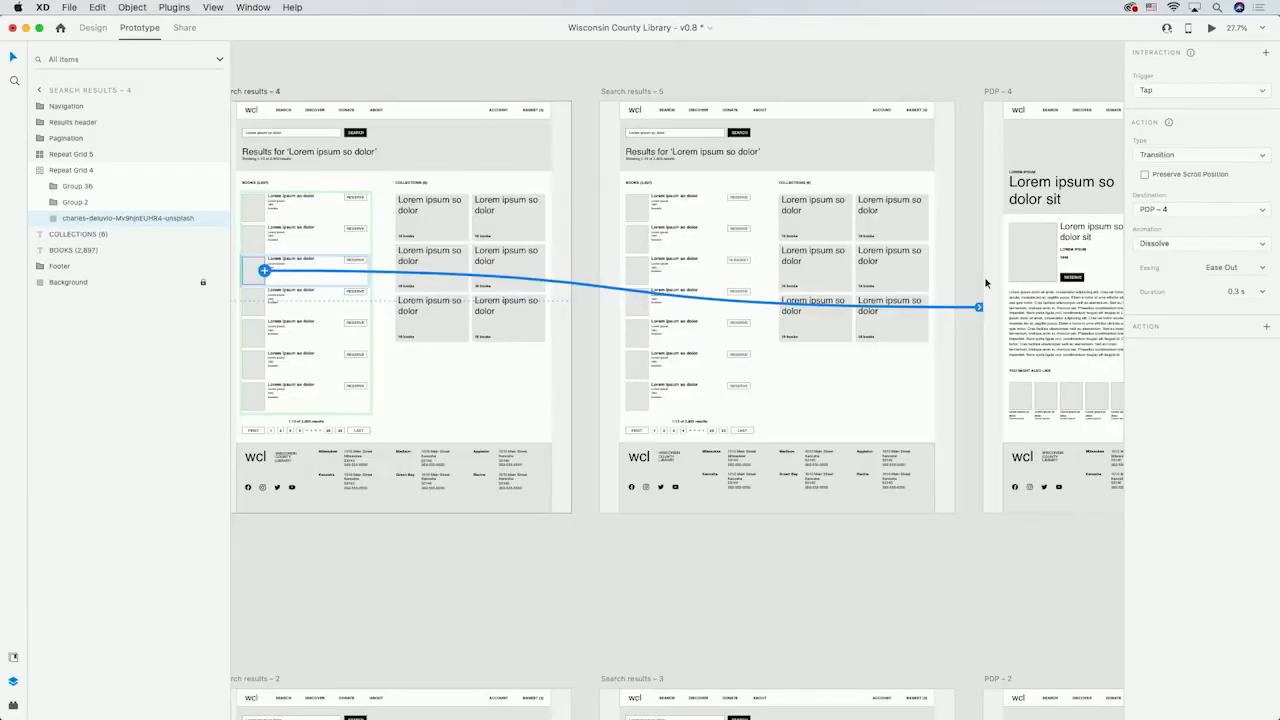
On Search results – 4, link the third book's text to PDP – 4 and its RESERVE button to Search results – 5
click(300, 263)
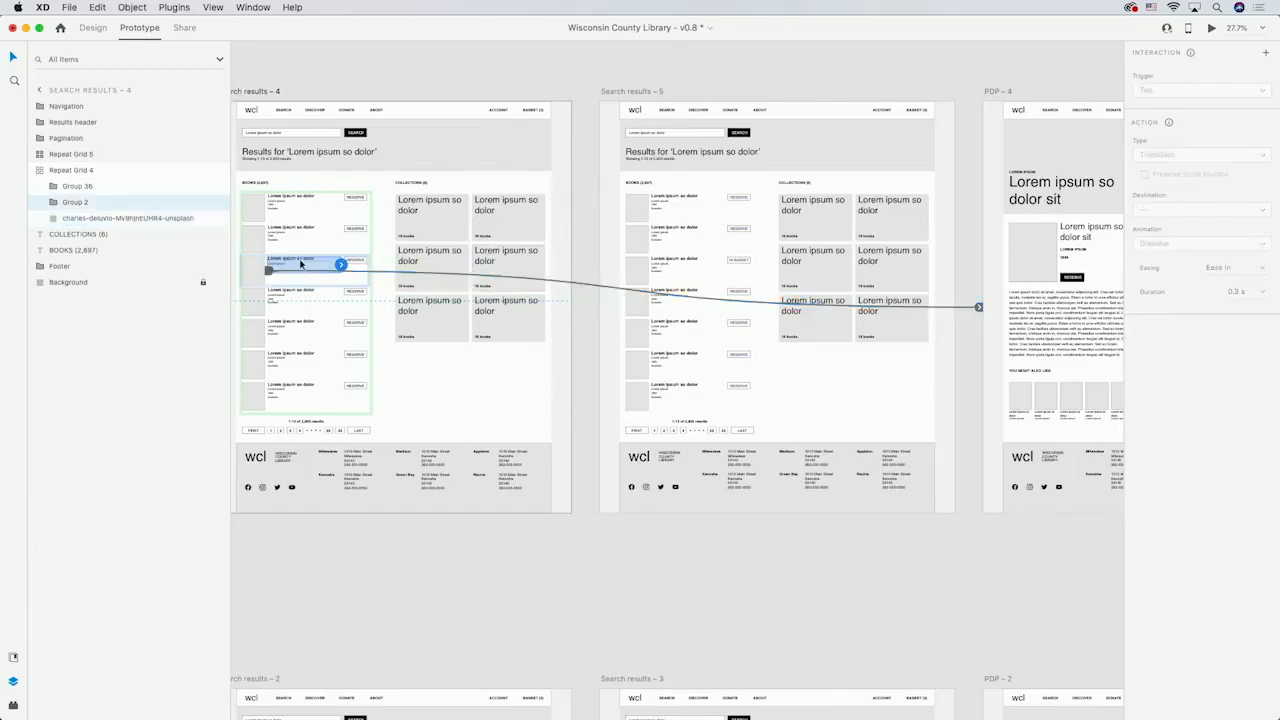
drag(343, 263, 1024, 289)
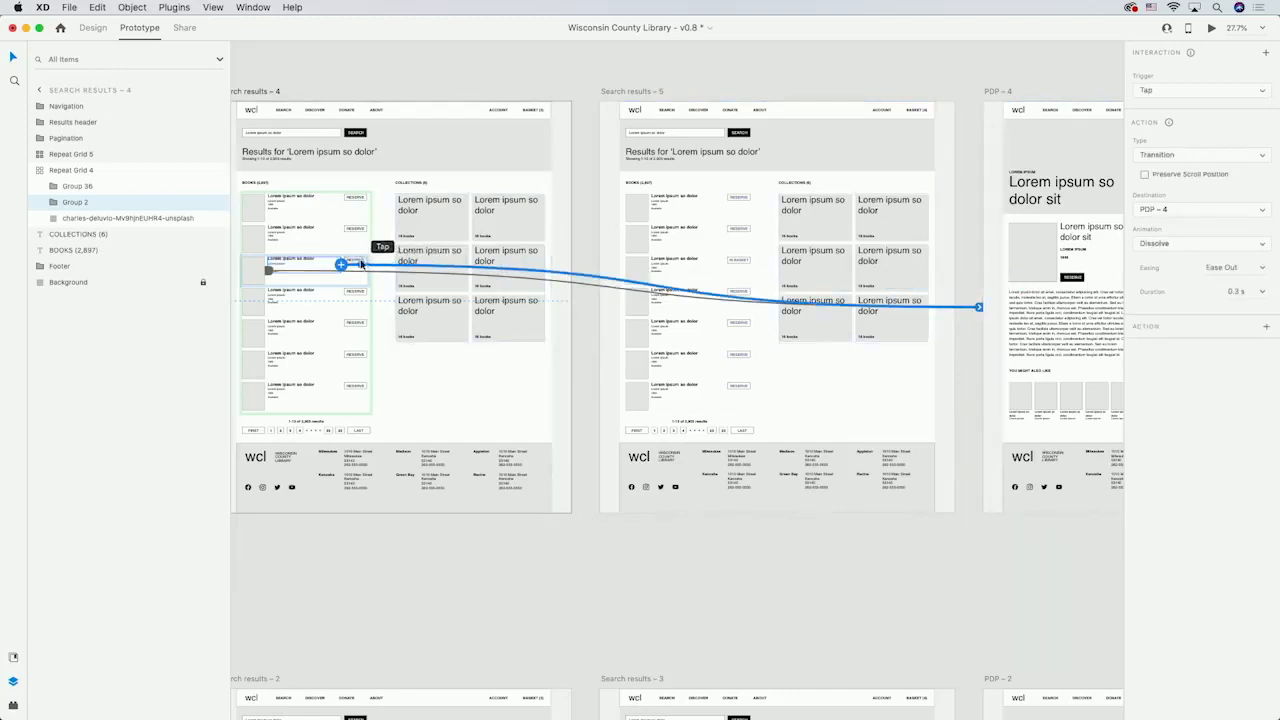
click(362, 262)
drag(366, 261, 601, 246)
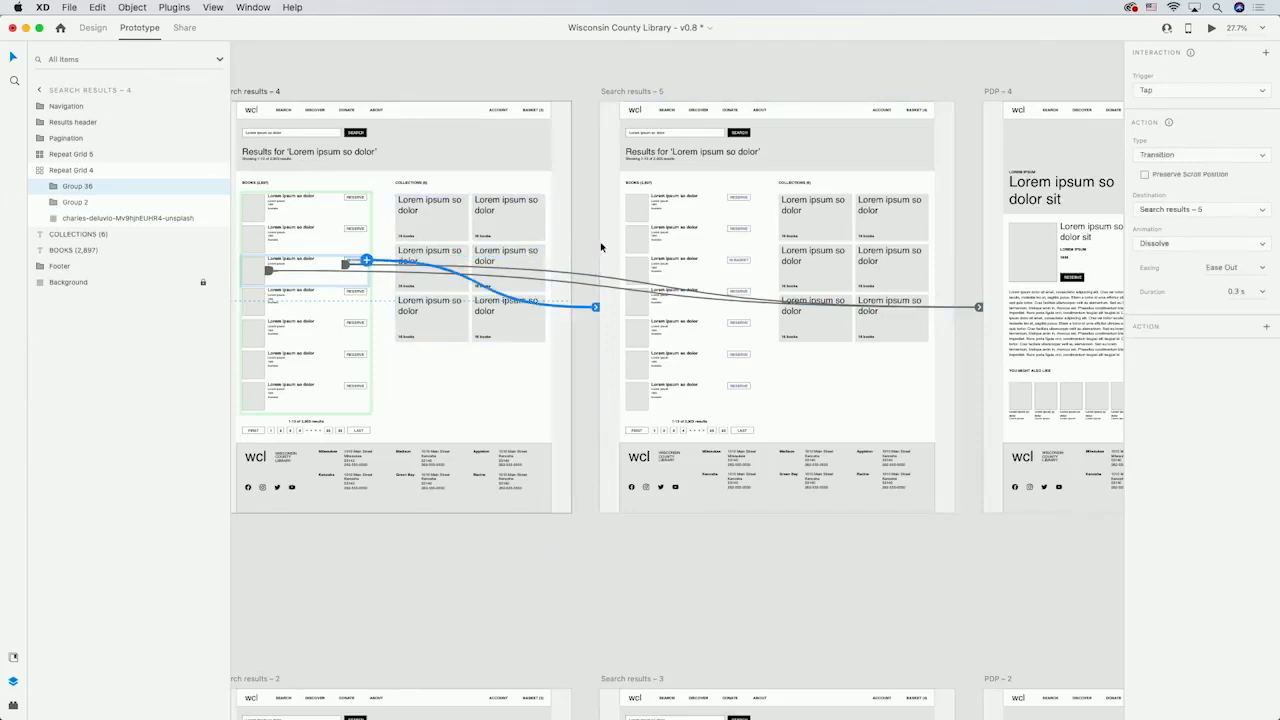
On Search results – 5, link both the third book's cover image and its text to PDP – 4
double_click(645, 270)
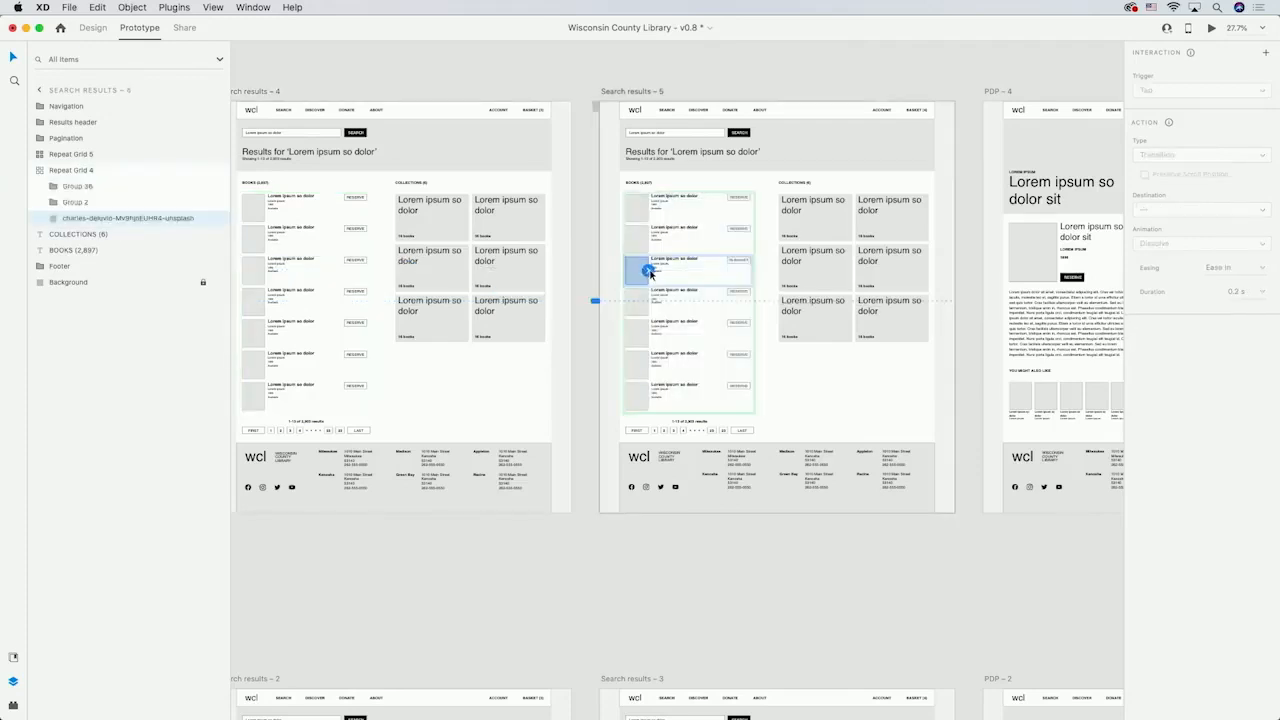
drag(649, 270, 995, 302)
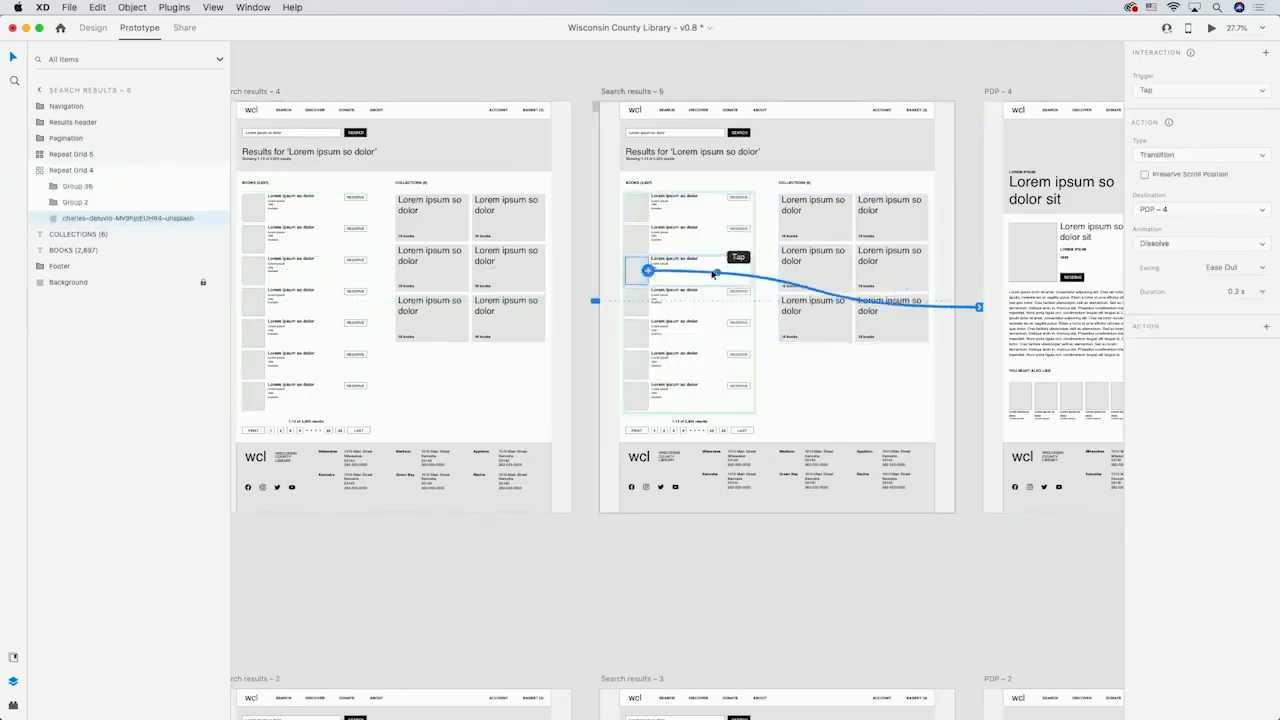
click(687, 262)
drag(725, 266, 988, 304)
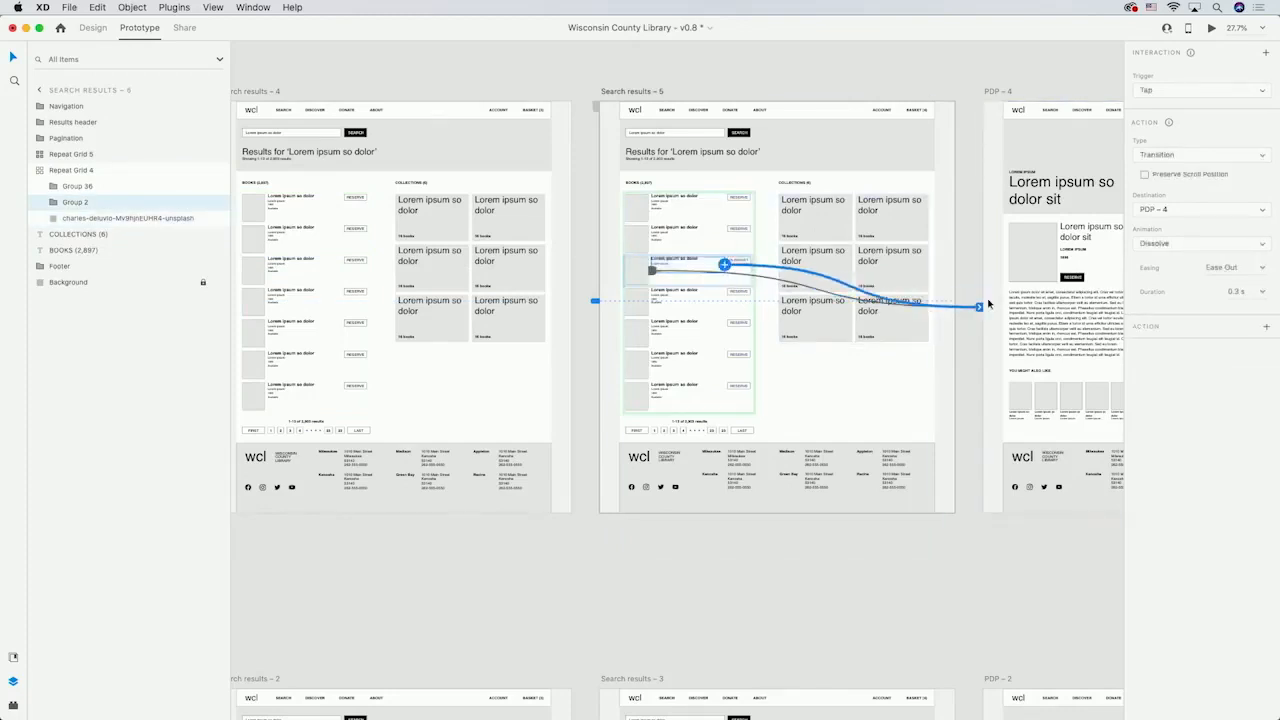
Link the RESERVE button on PDP – 4 to the PDP – 5 artboard
scroll(988, 304, right, 5)
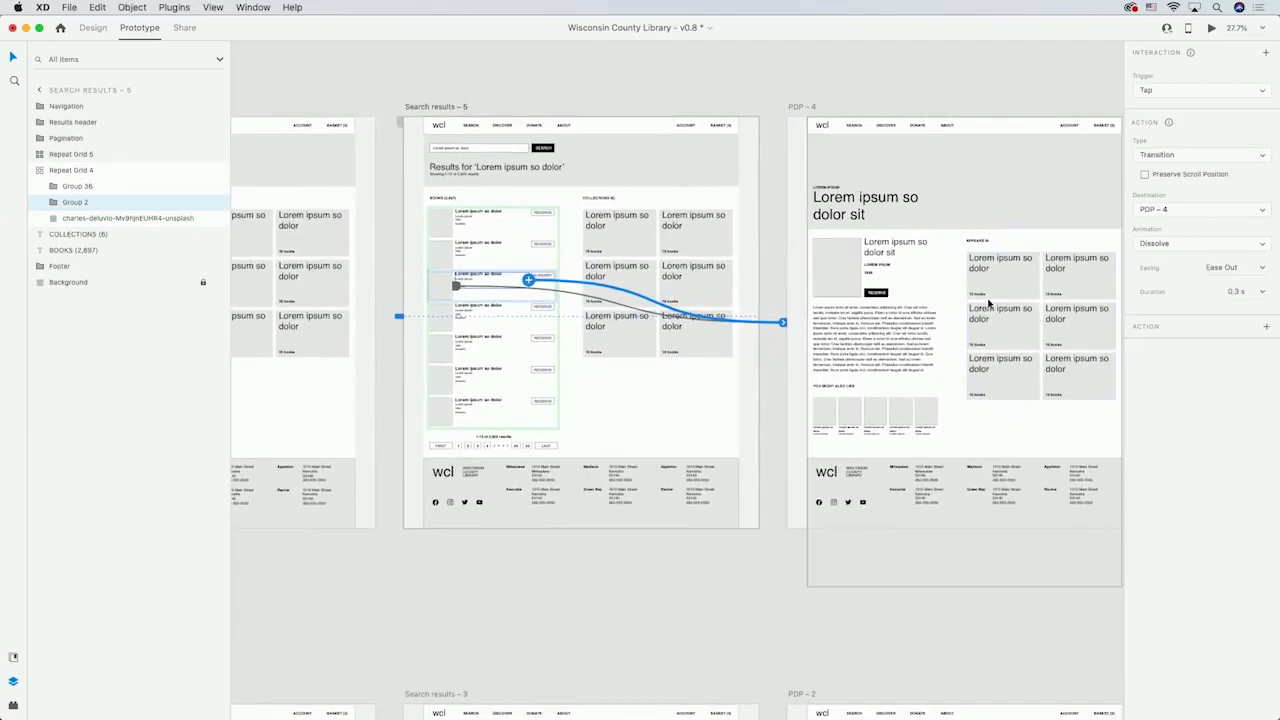
scroll(988, 304, right, 8)
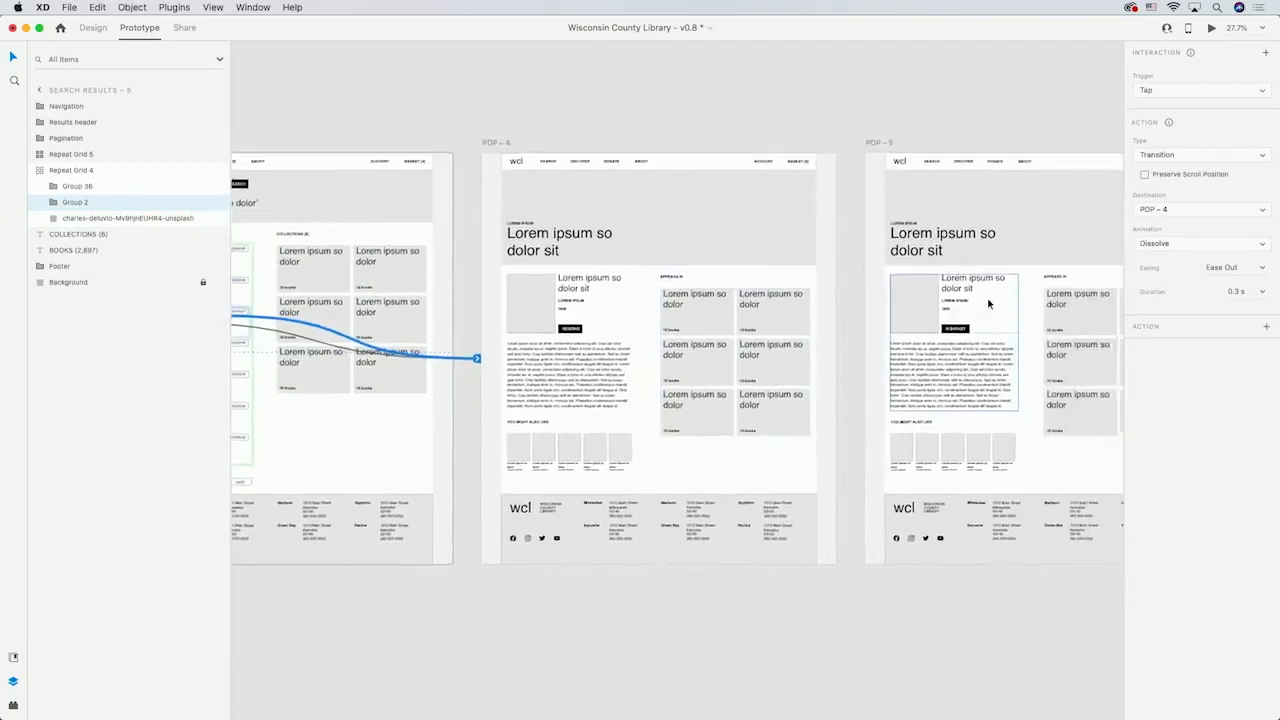
scroll(988, 304, right, 4)
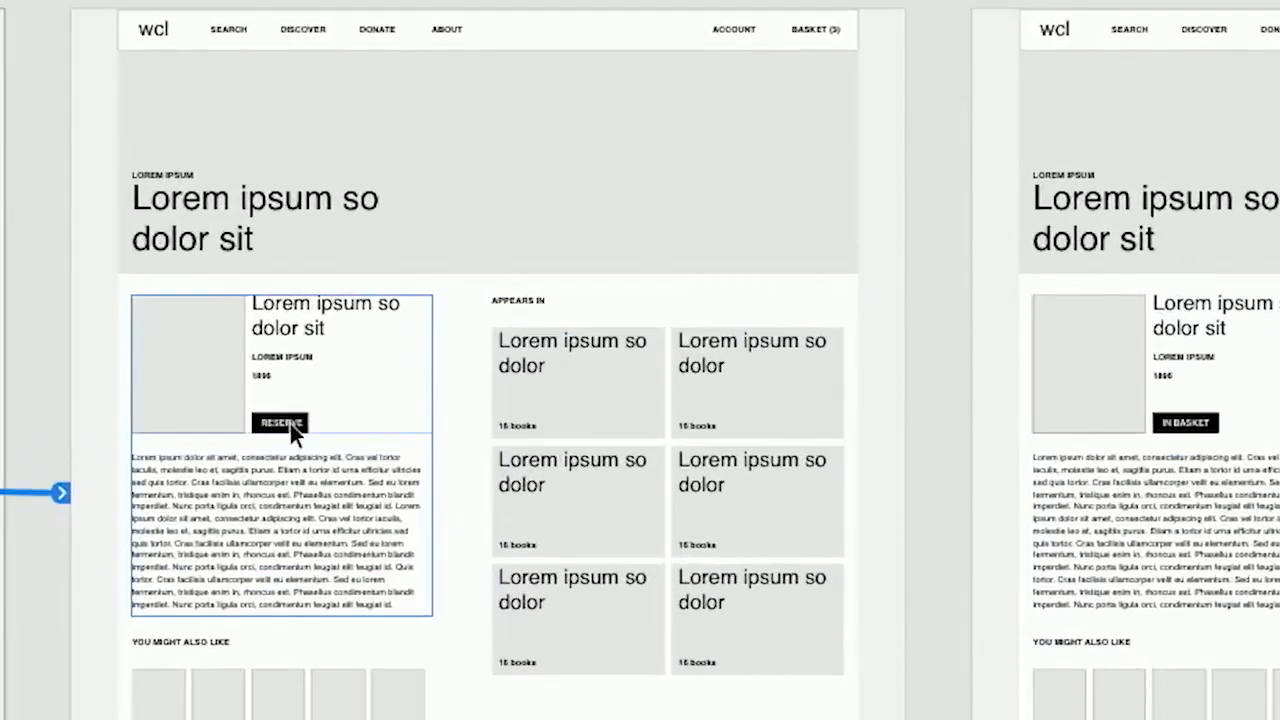
double_click(287, 423)
double_click(287, 423)
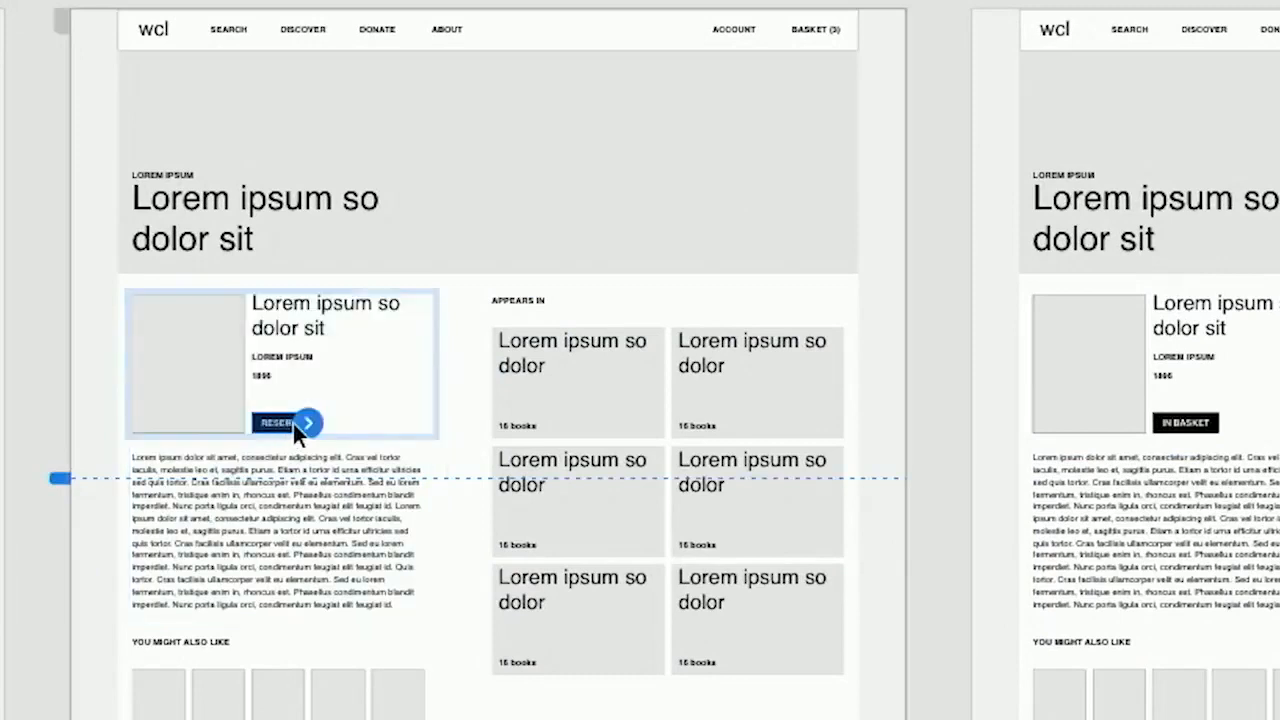
drag(309, 421, 979, 466)
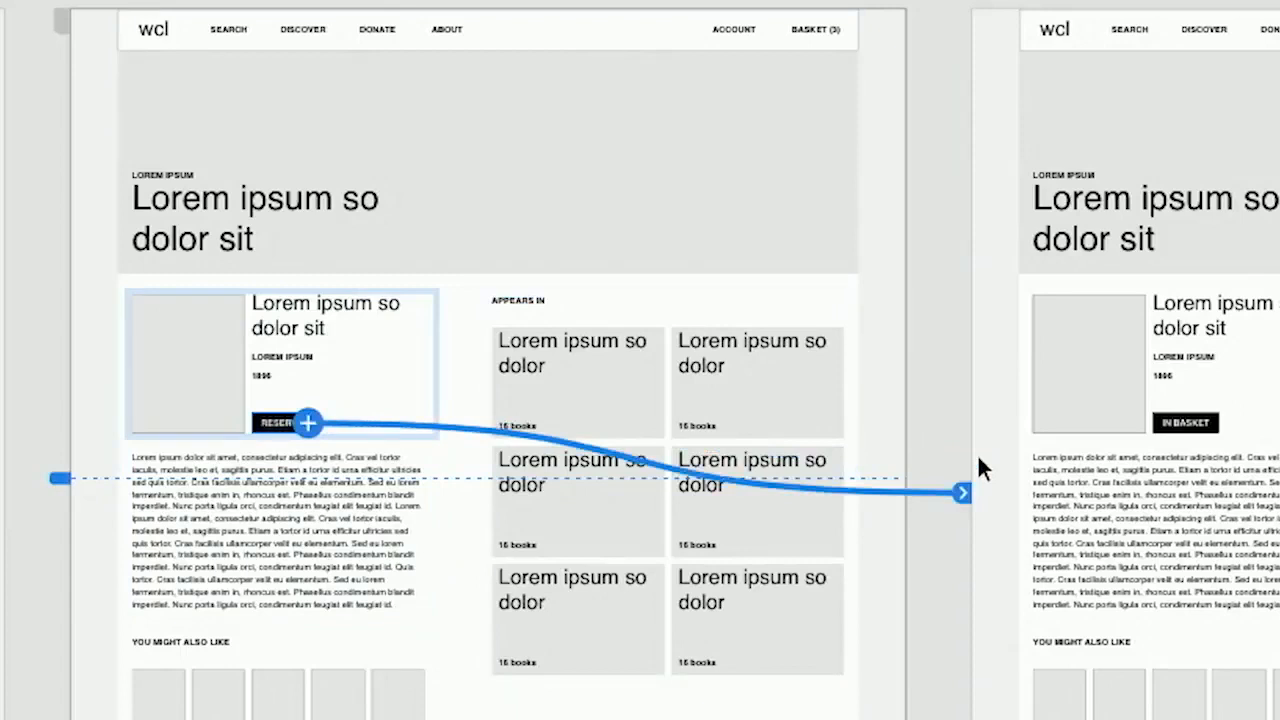
scroll(977, 453, right, 10)
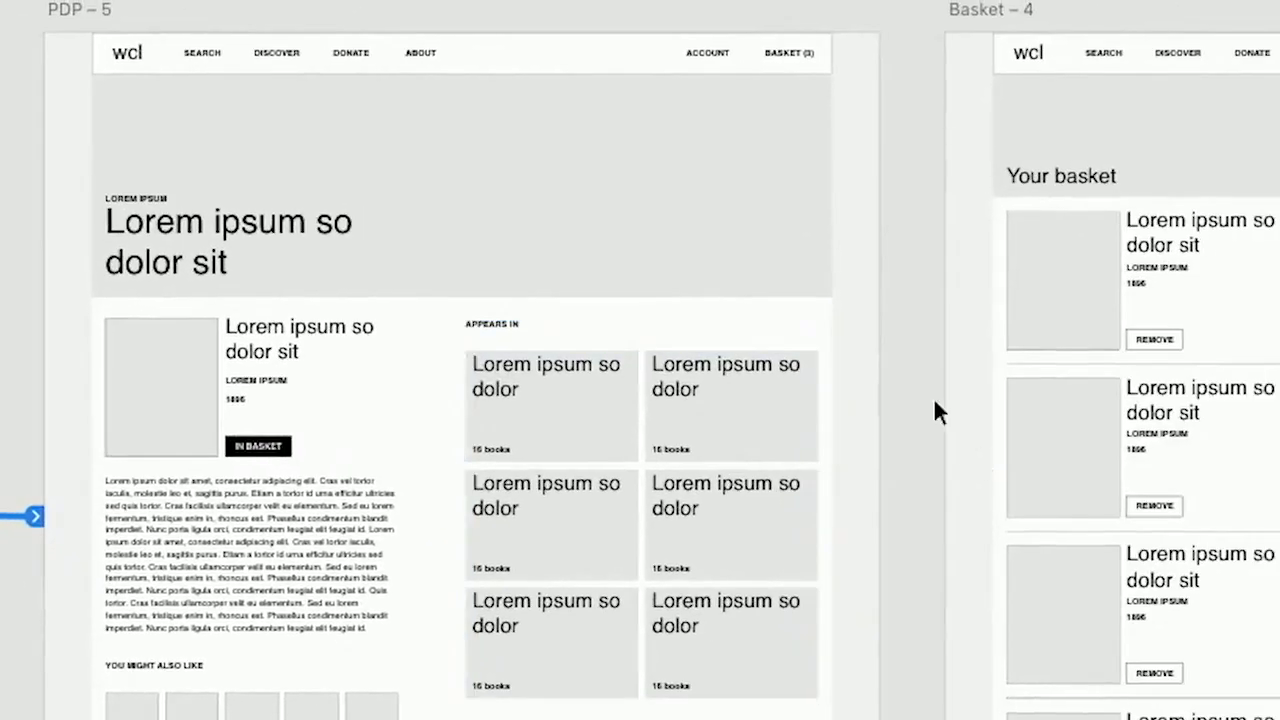
Link the BASKET item on PDP – 5 to Basket – 4, and the CONFIRM RESERVATIONS button on Basket – 4 to Basket – 5
click(782, 53)
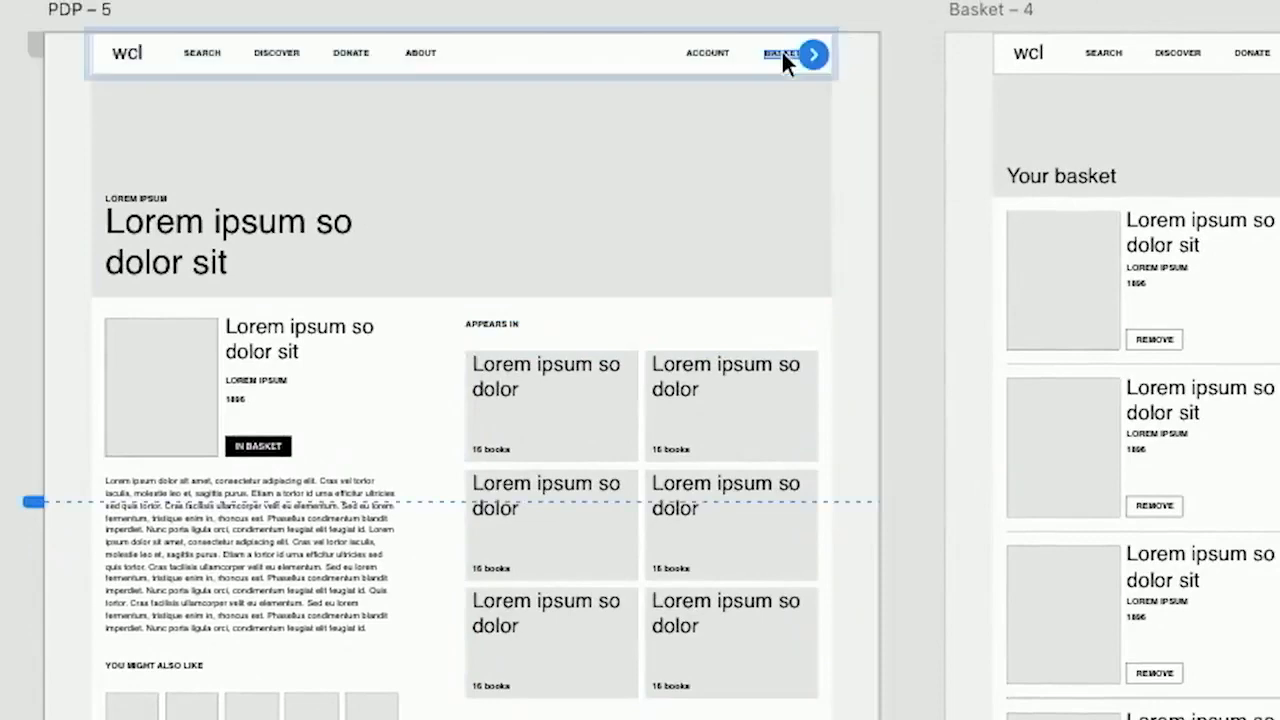
drag(813, 52, 957, 272)
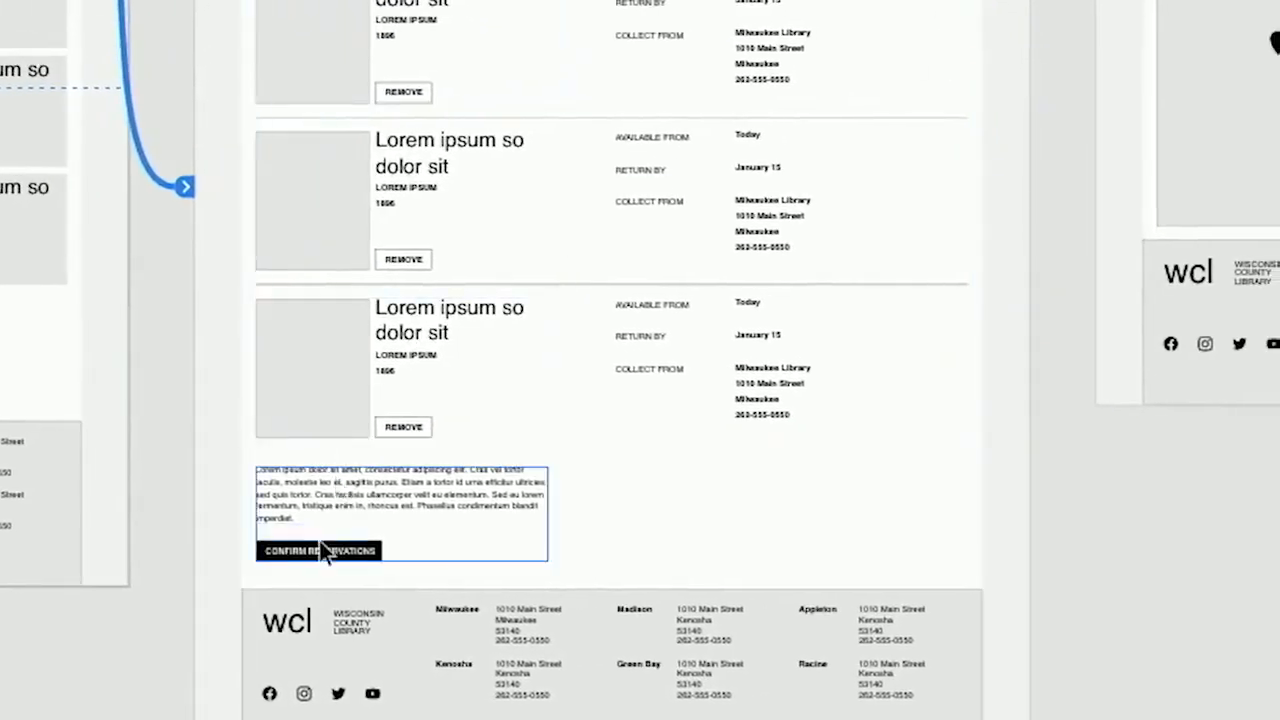
click(322, 548)
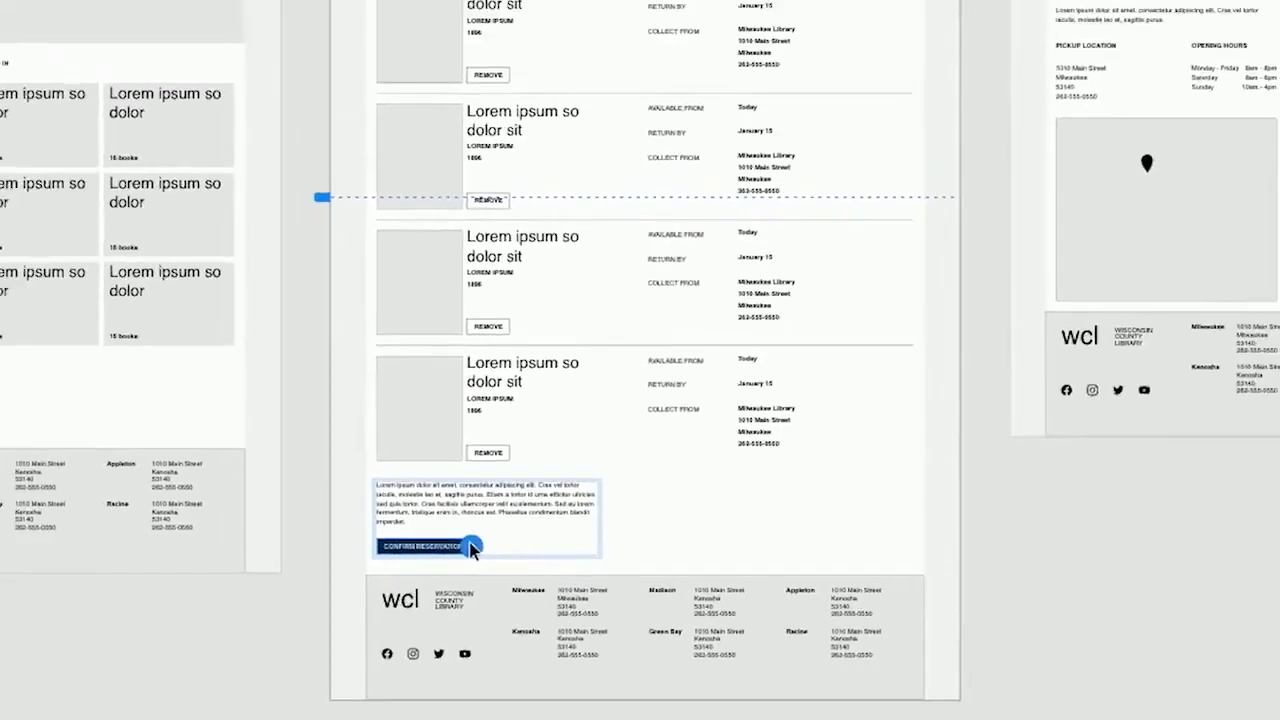
drag(381, 551, 1079, 89)
drag(889, 343, 902, 337)
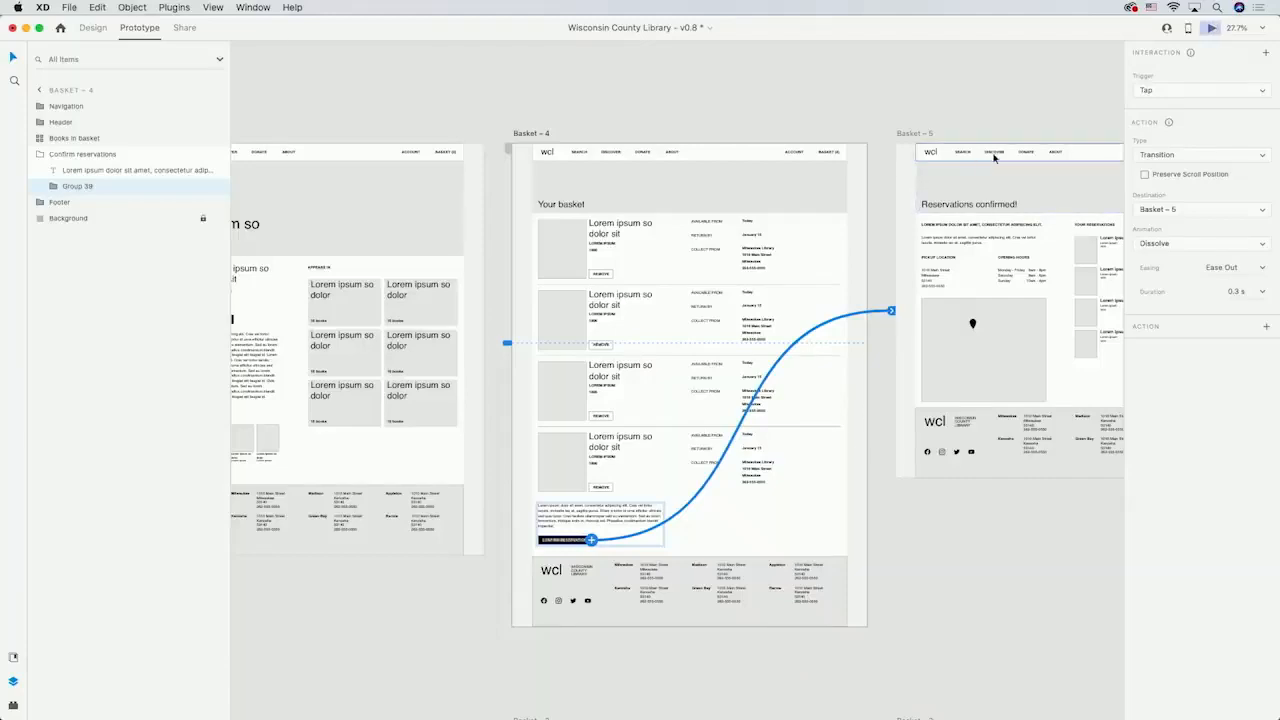
Preview the prototype from the home page, run a search, open the third book's product page and reserve the book
click(1210, 28)
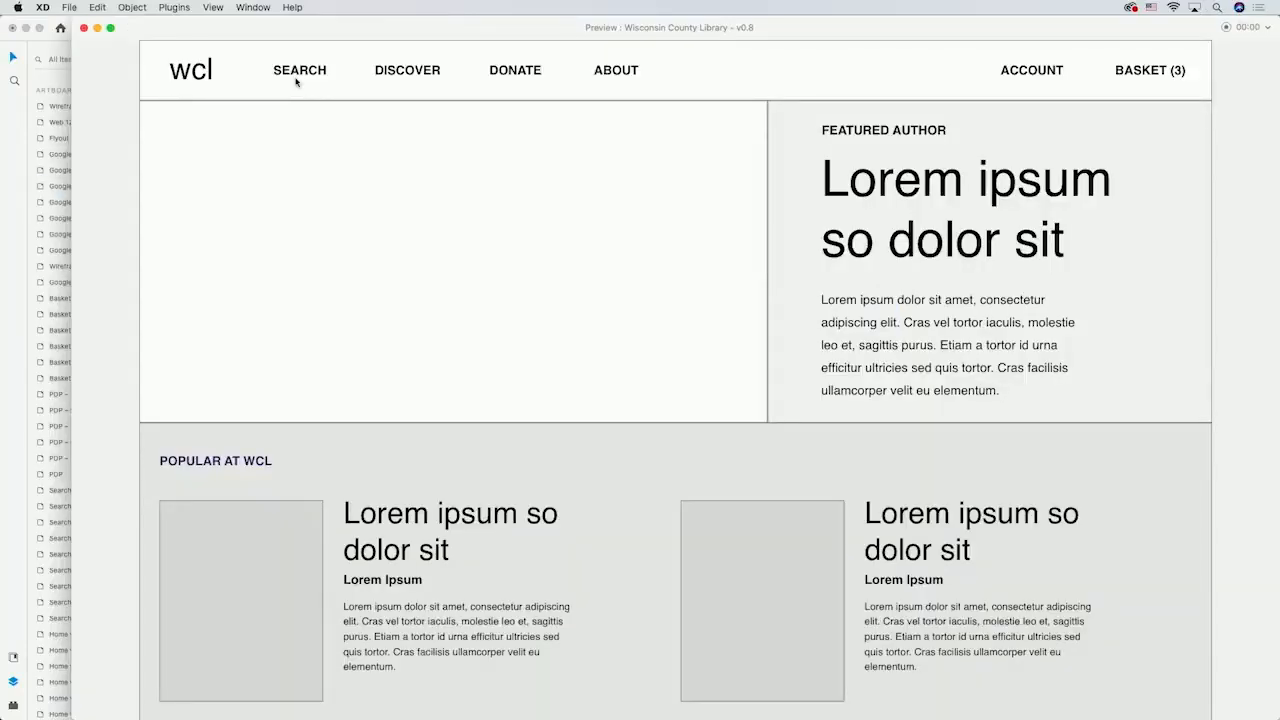
click(297, 80)
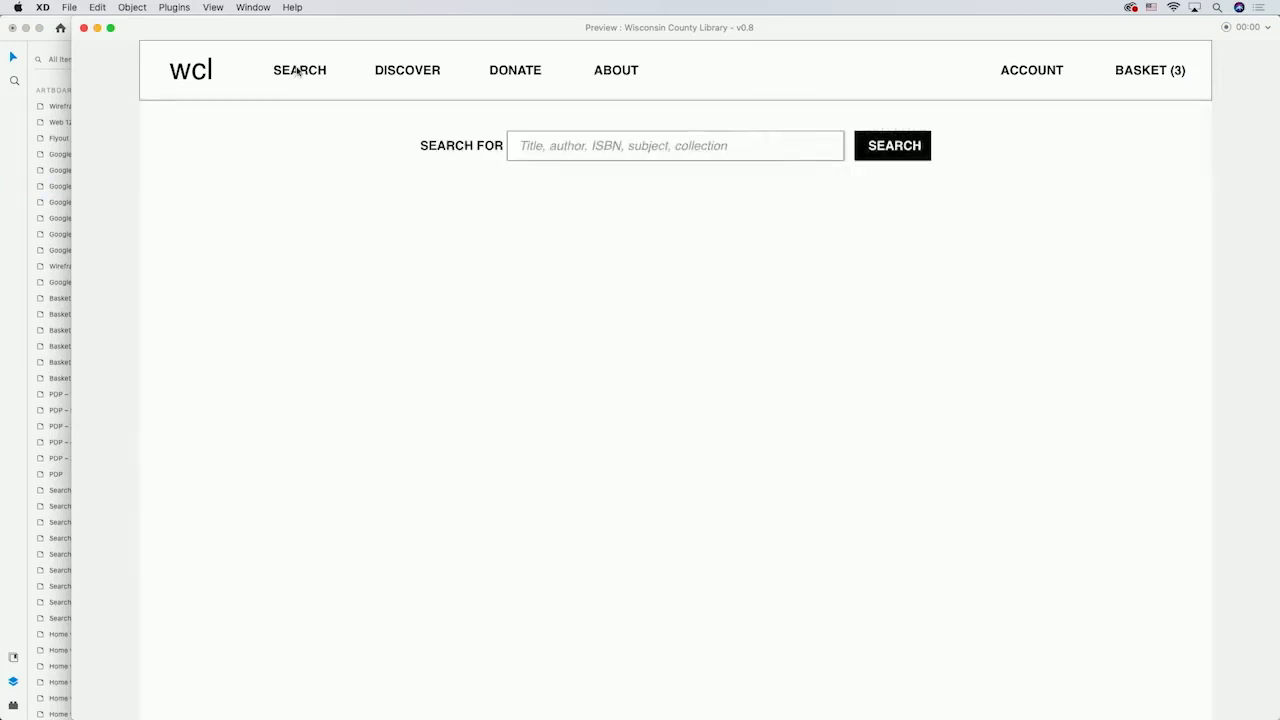
click(882, 148)
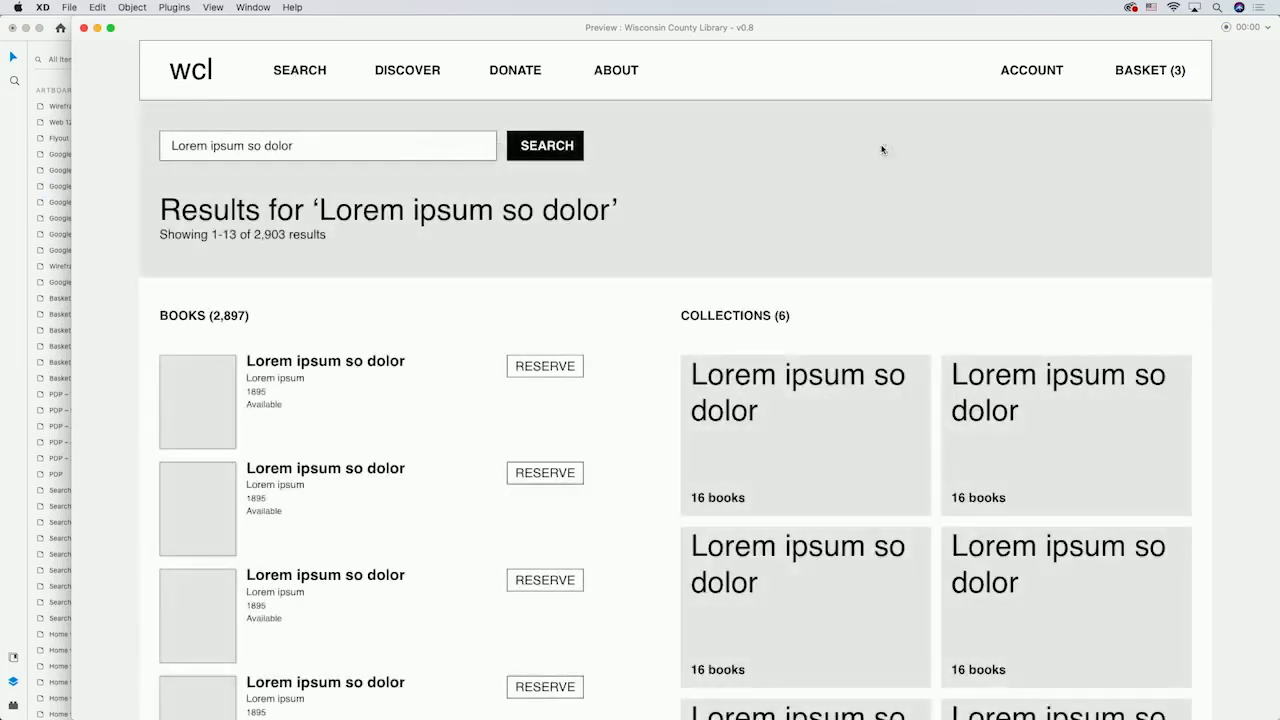
scroll(694, 365, down, 5)
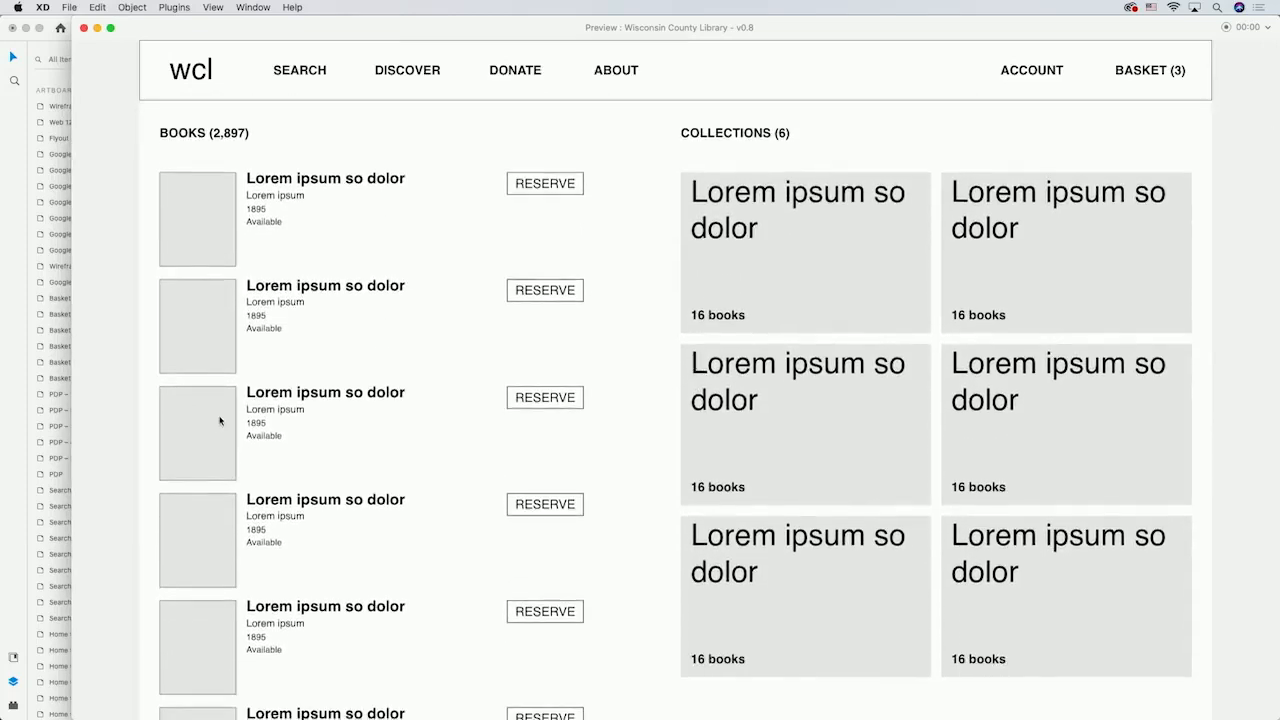
click(220, 420)
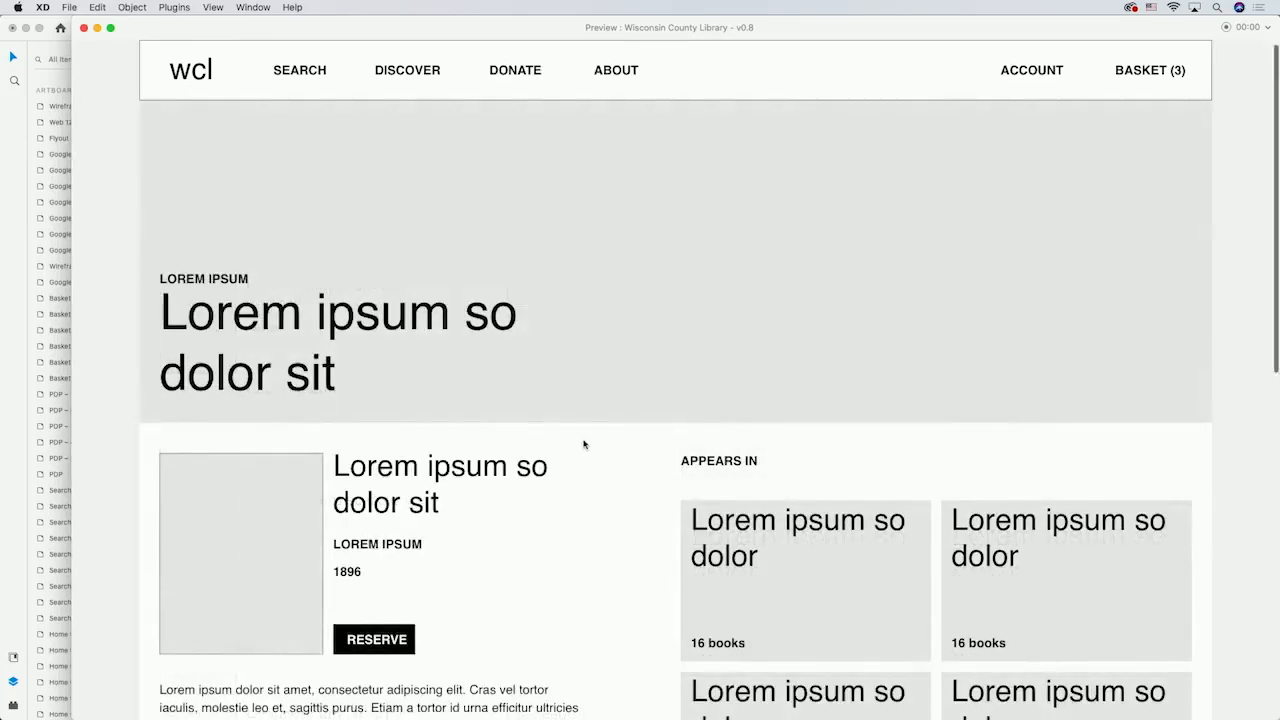
scroll(585, 444, down, 5)
scroll(585, 444, up, 1)
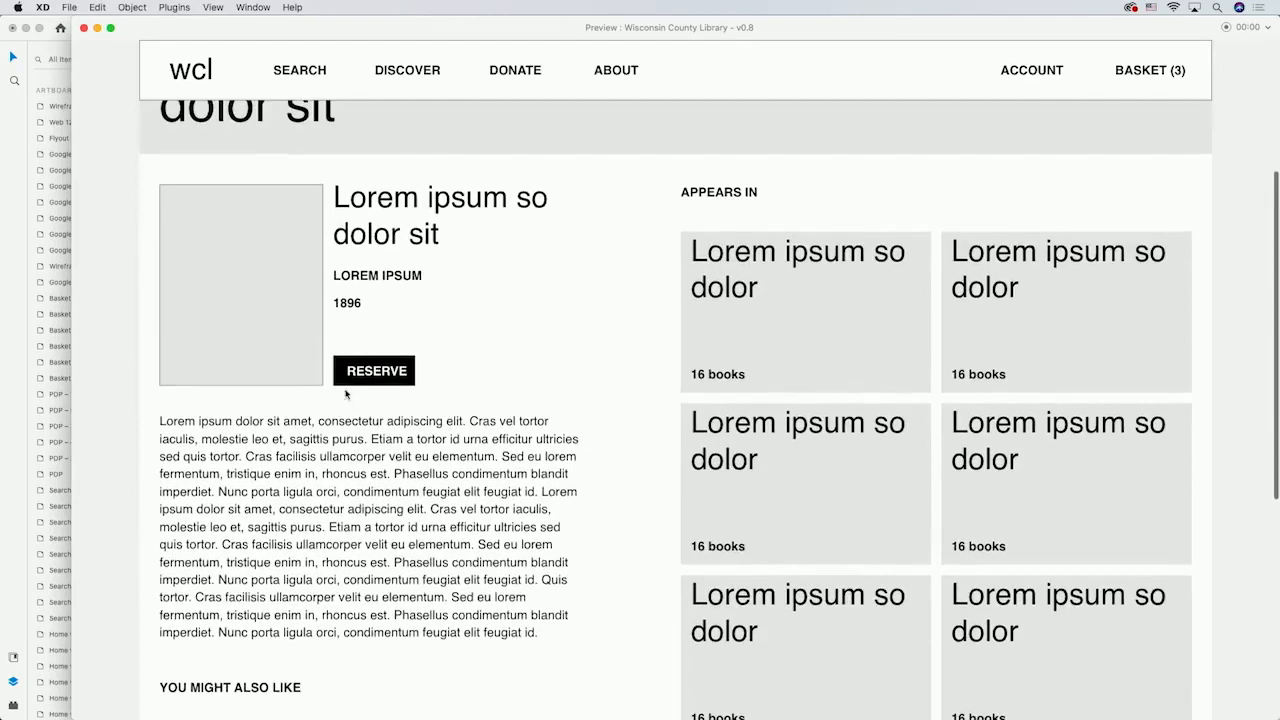
click(386, 369)
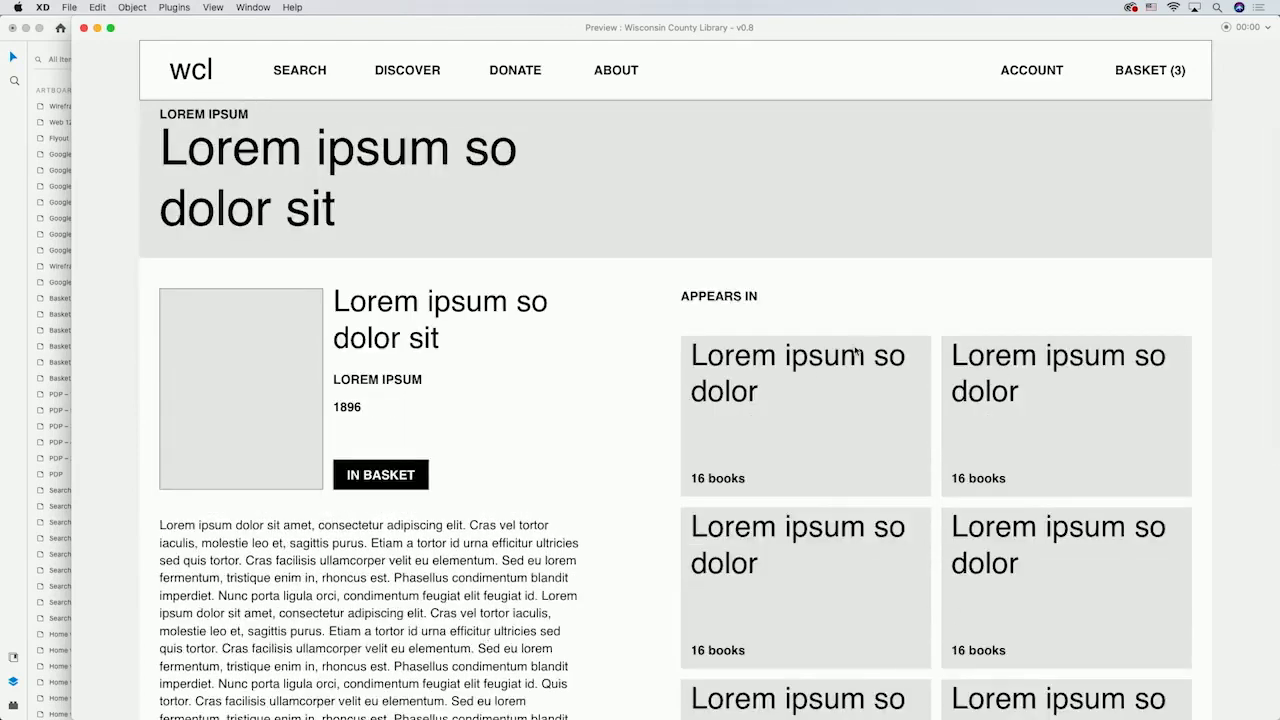
Test the preview's checkout flow by opening the basket and confirming the reservations
click(1150, 72)
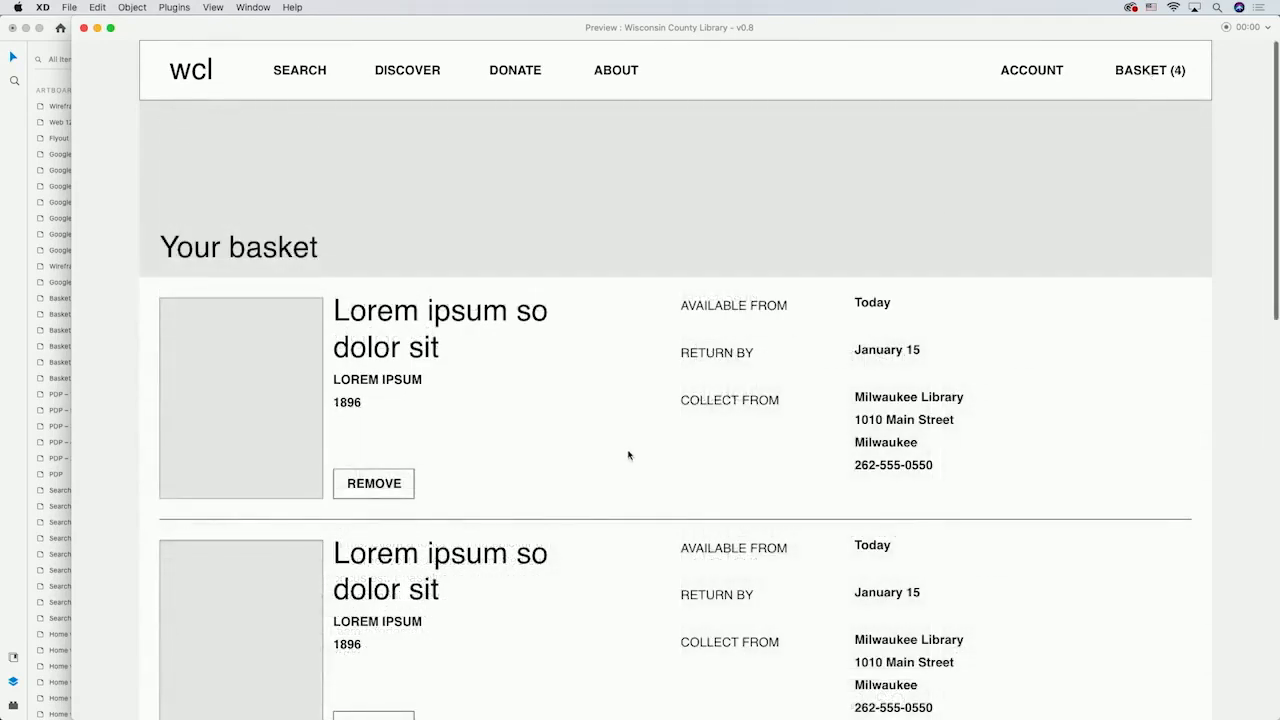
scroll(628, 455, down, 10)
scroll(628, 455, down, 10)
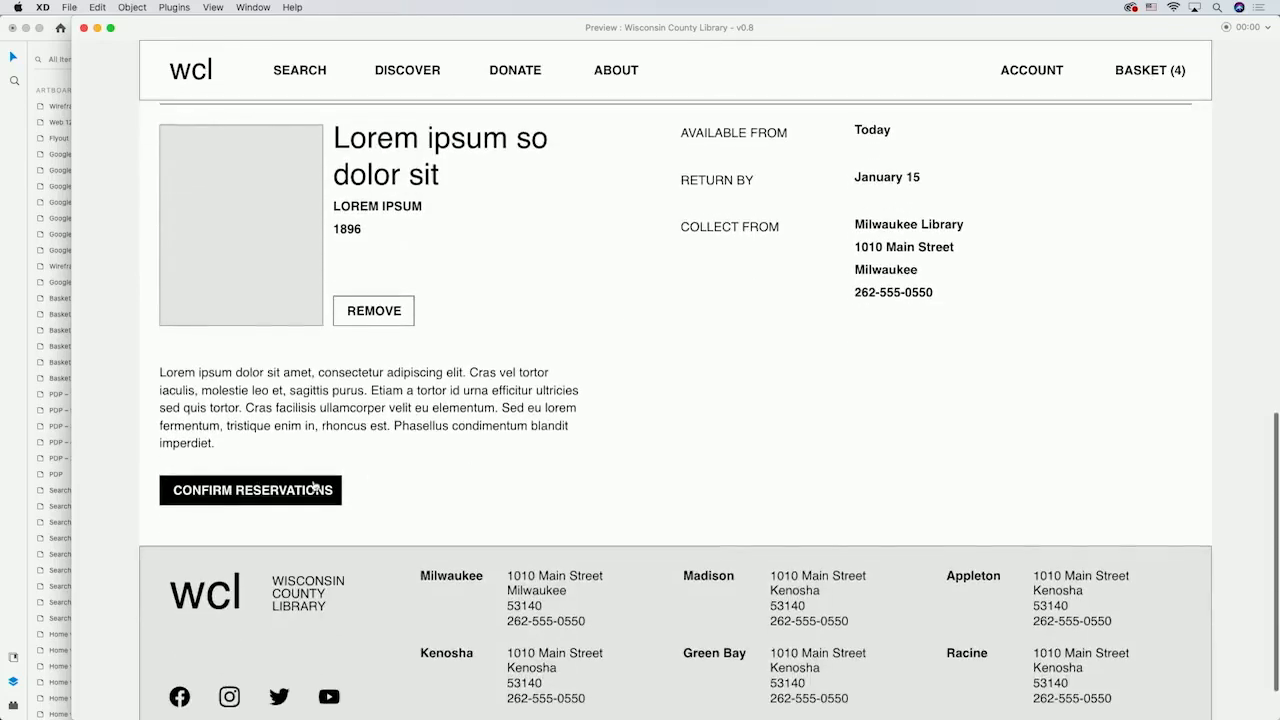
click(315, 488)
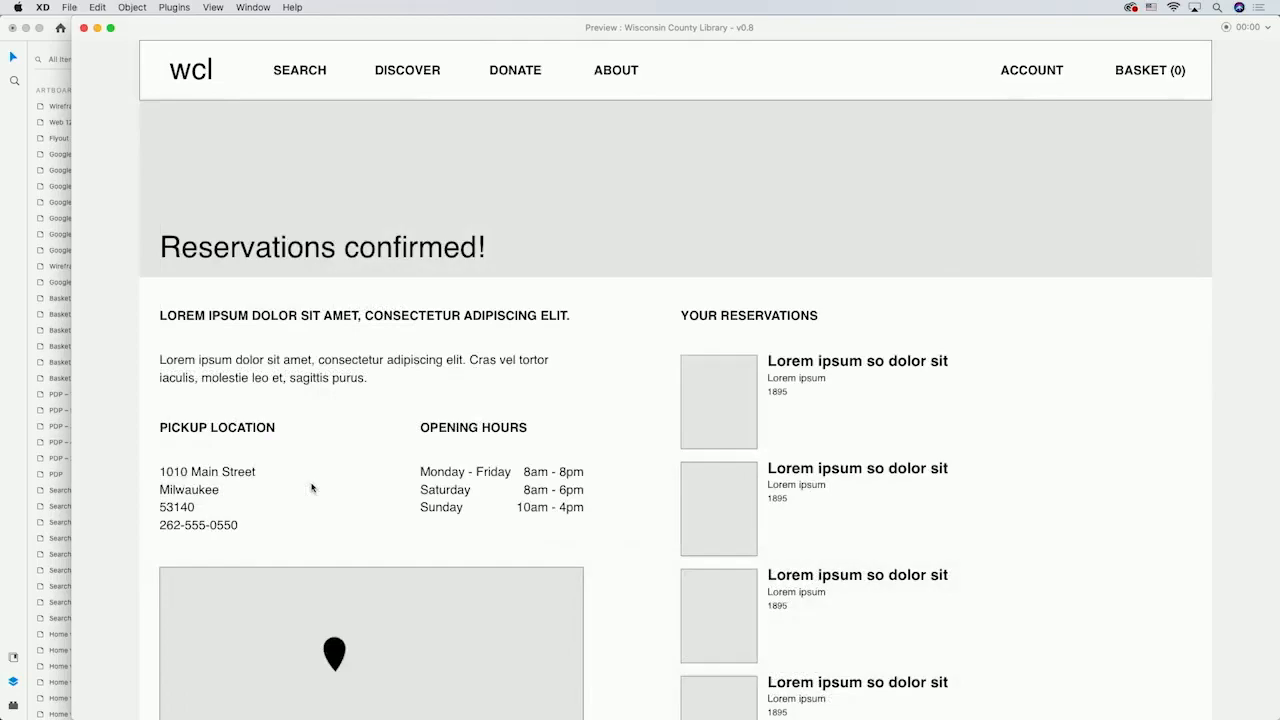
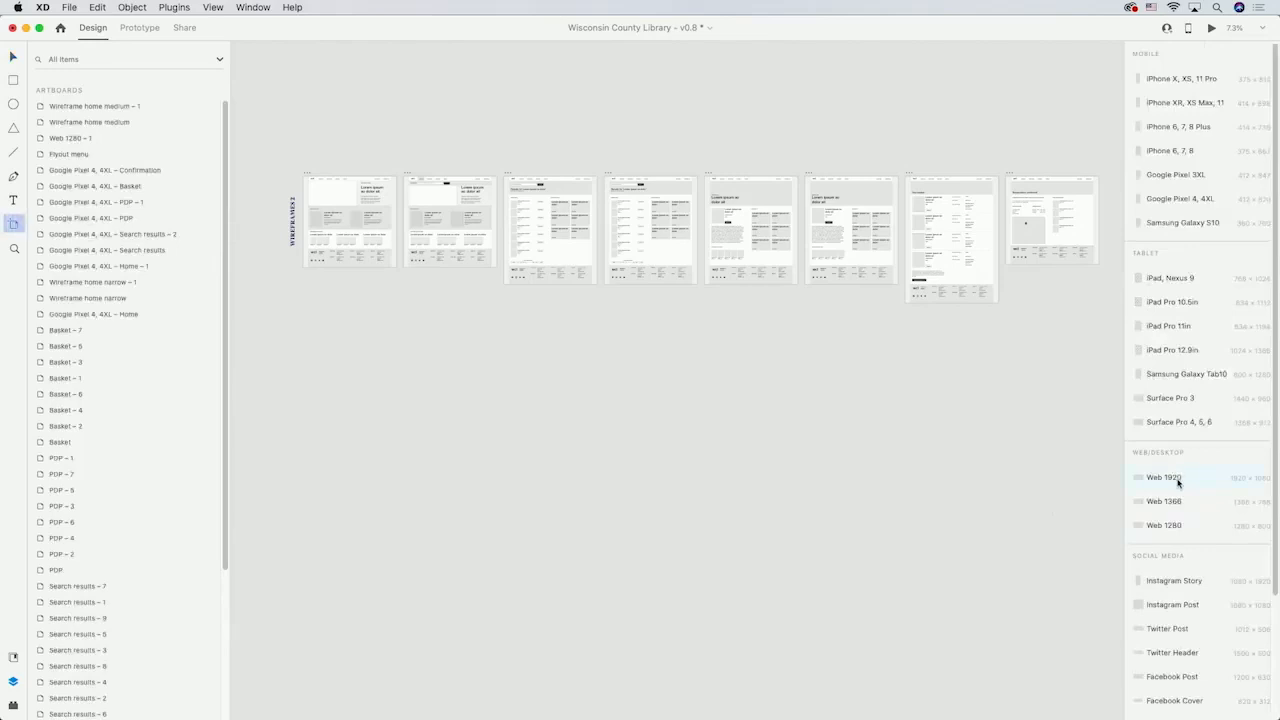
Add a Web 1920 artboard below the first desktop home wireframe and extend its height to about 2235
key(v)
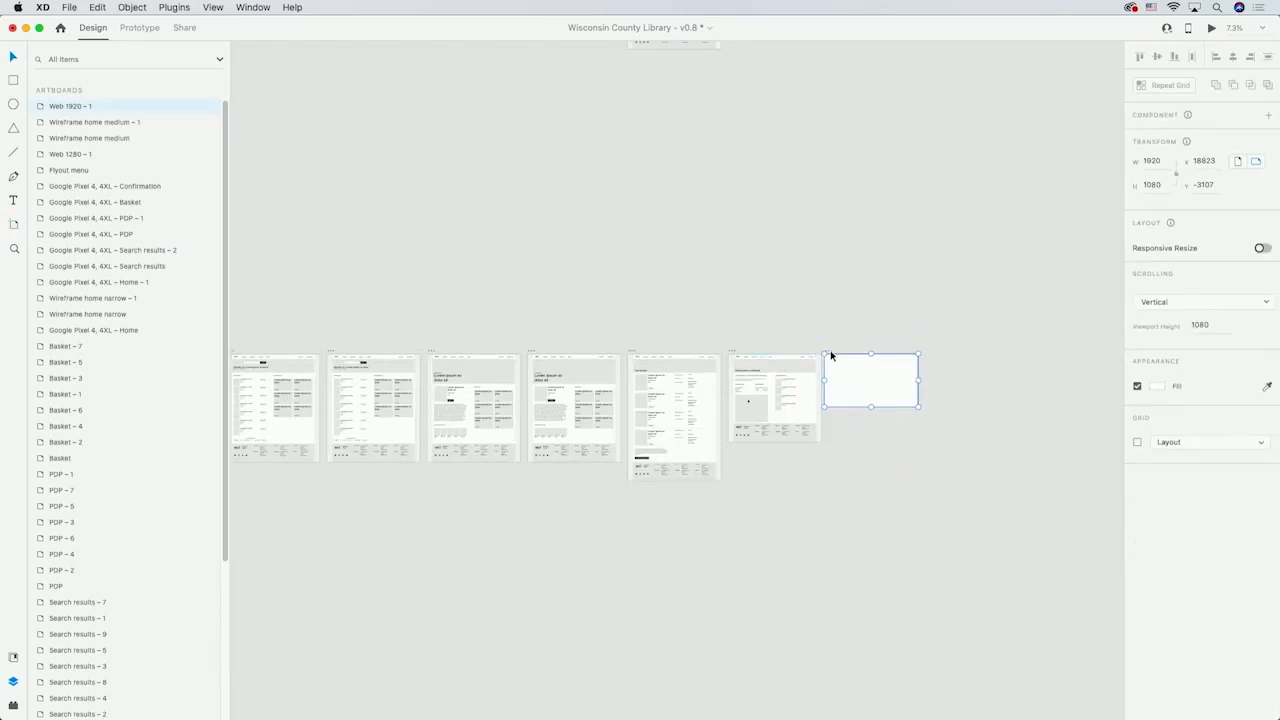
drag(830, 354, 400, 384)
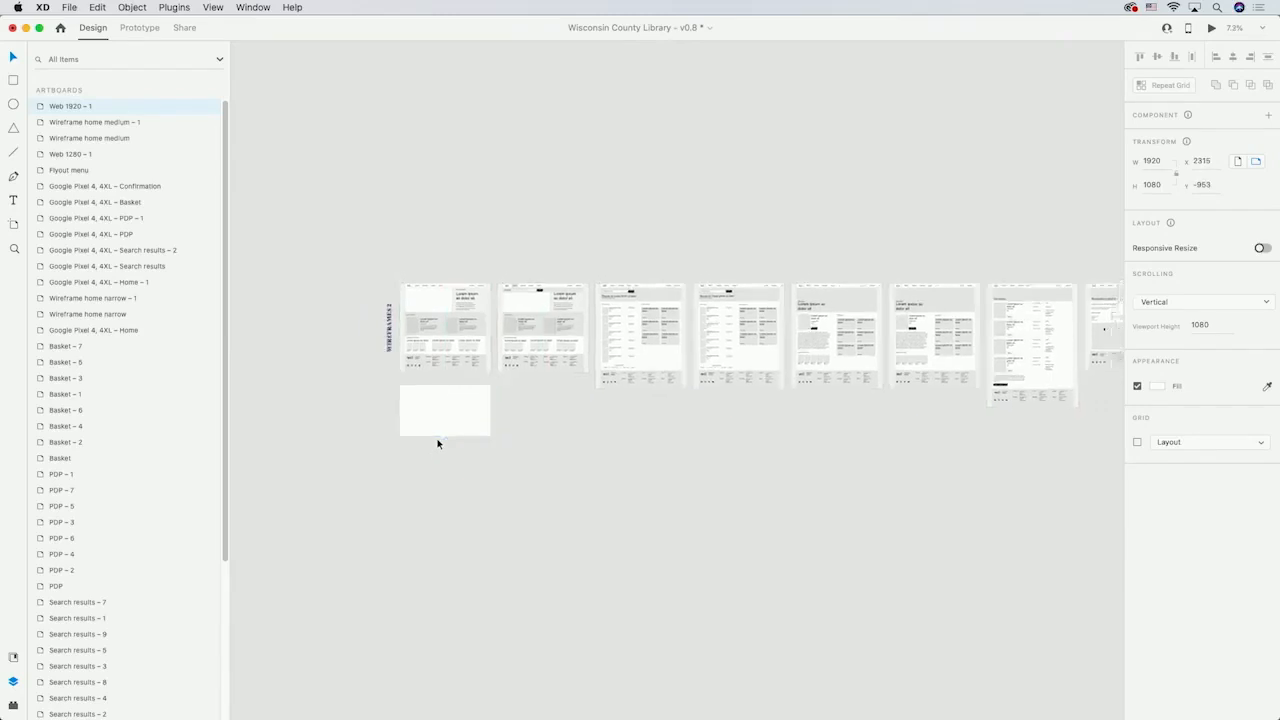
scroll(433, 437, up, 5)
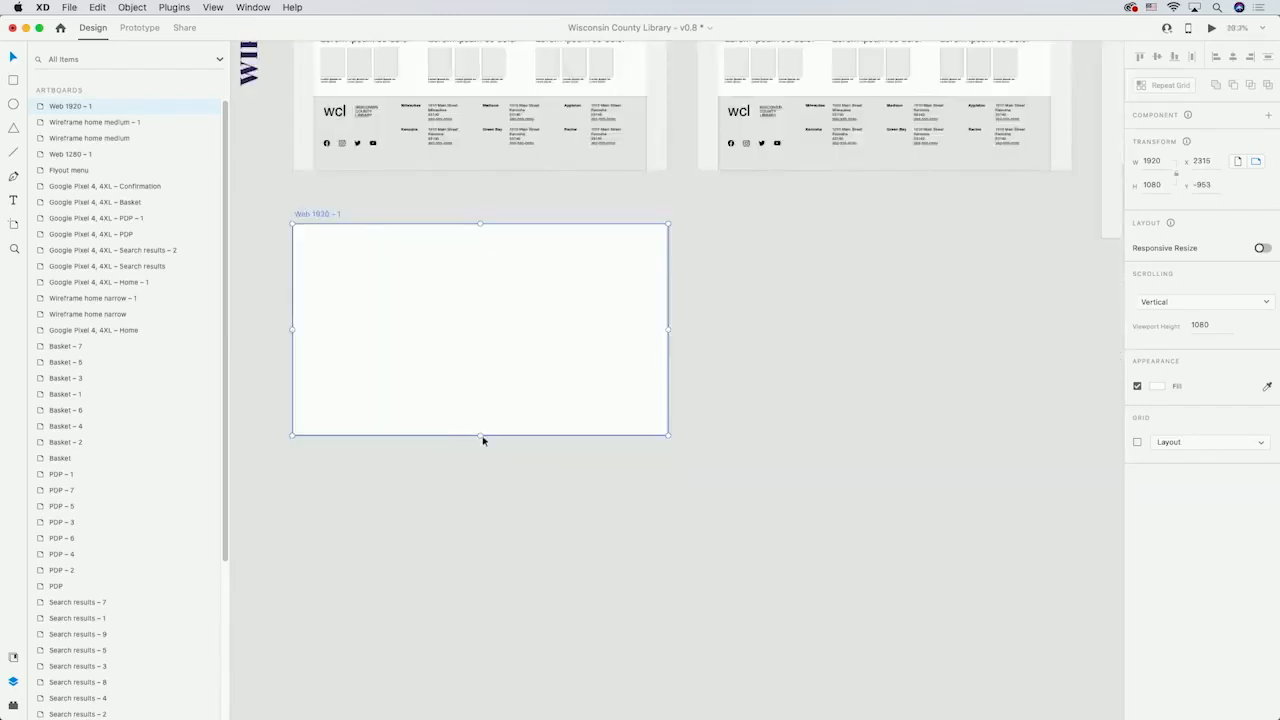
drag(481, 434, 500, 661)
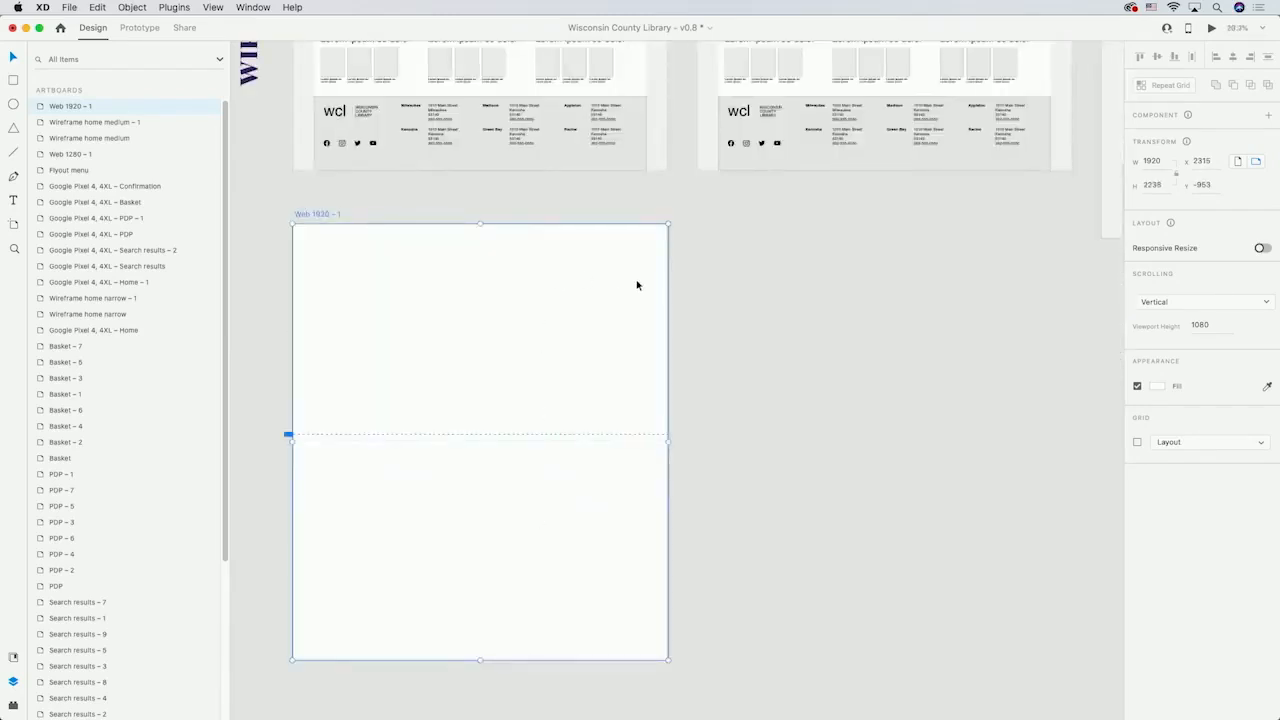
Turn on the 12-column layout grid for the Web 1920 – 1 artboard
click(696, 280)
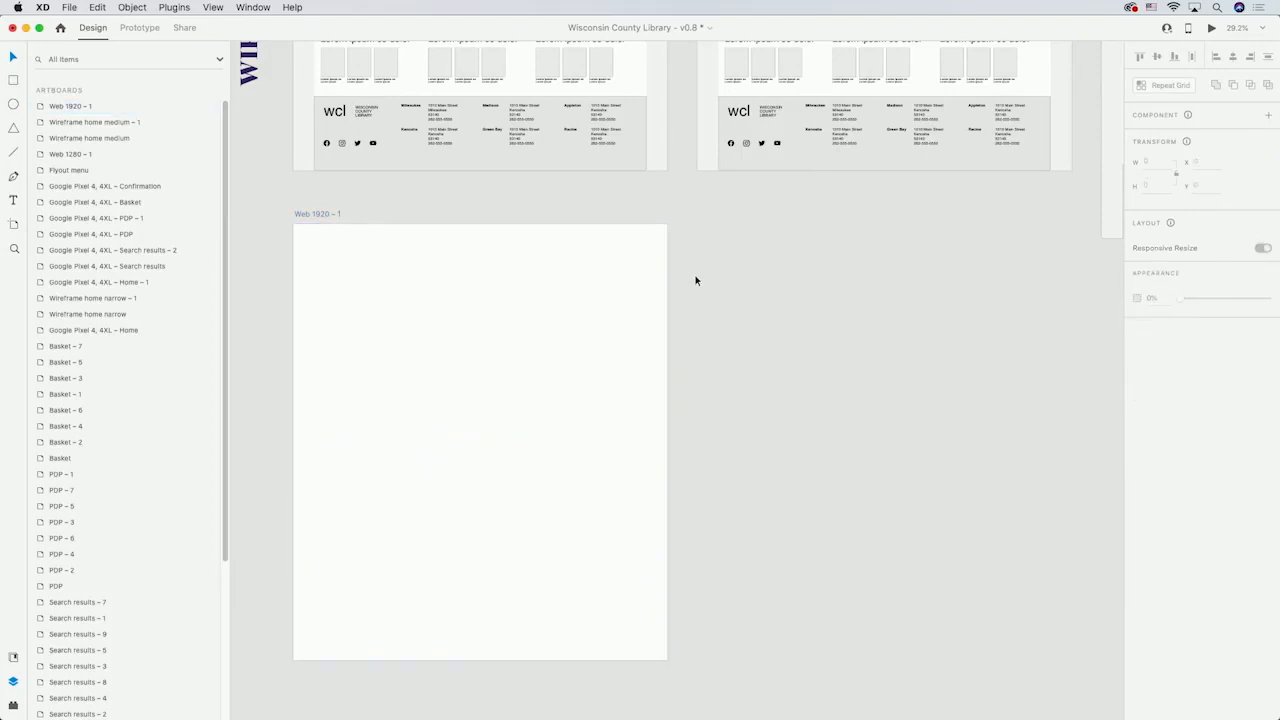
click(314, 251)
scroll(314, 251, up, 5)
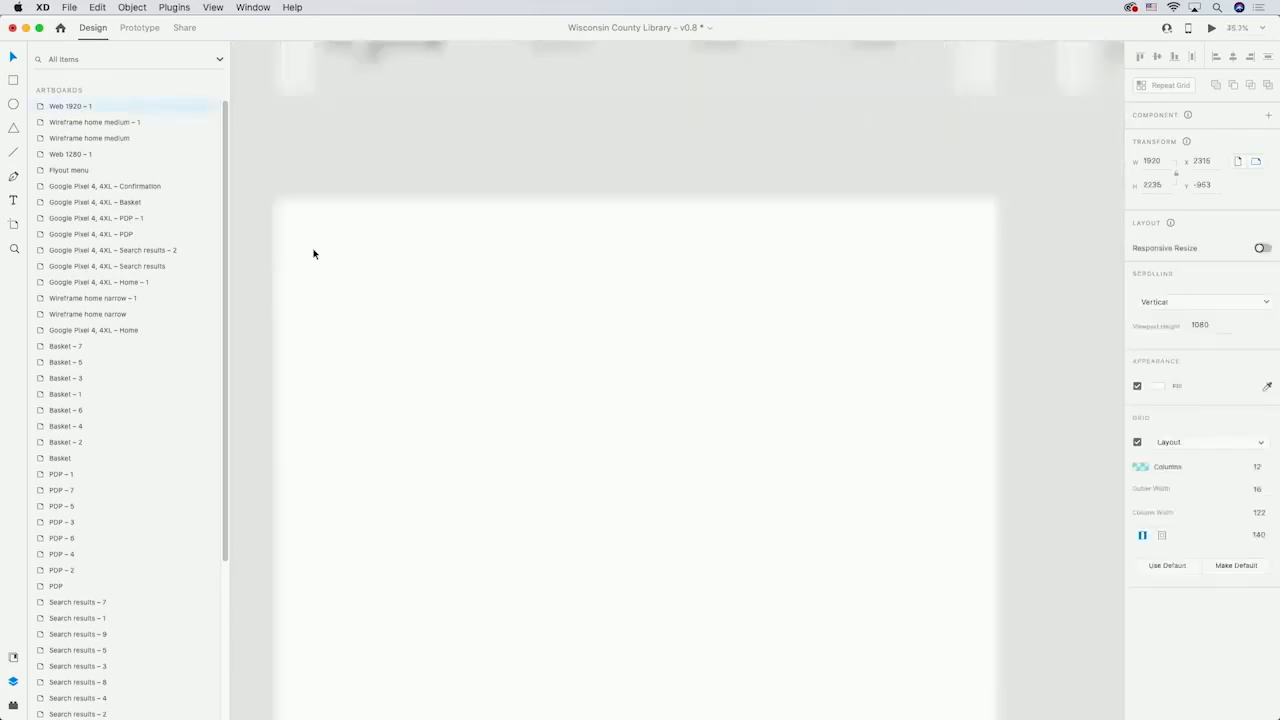
Create a 1700 × 122 navigation bar rectangle centred along the artboard's upper edge, with no border and a black fill
key(r)
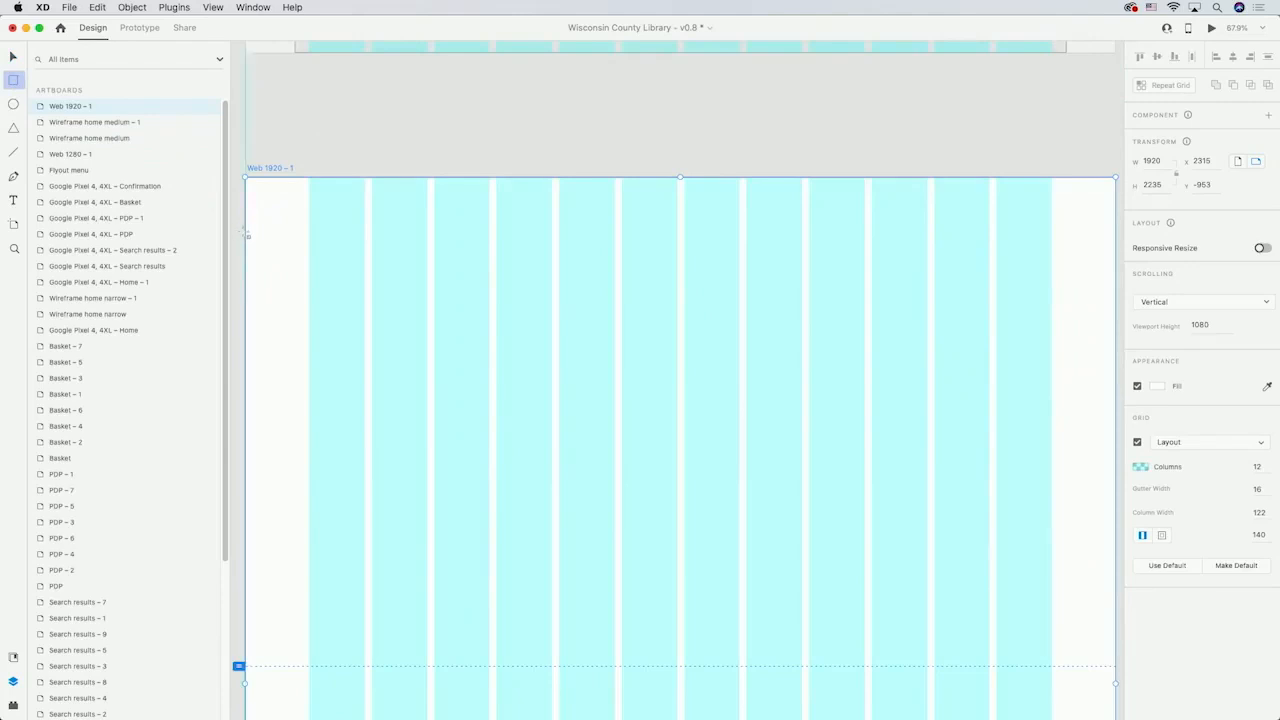
drag(246, 233, 1088, 184)
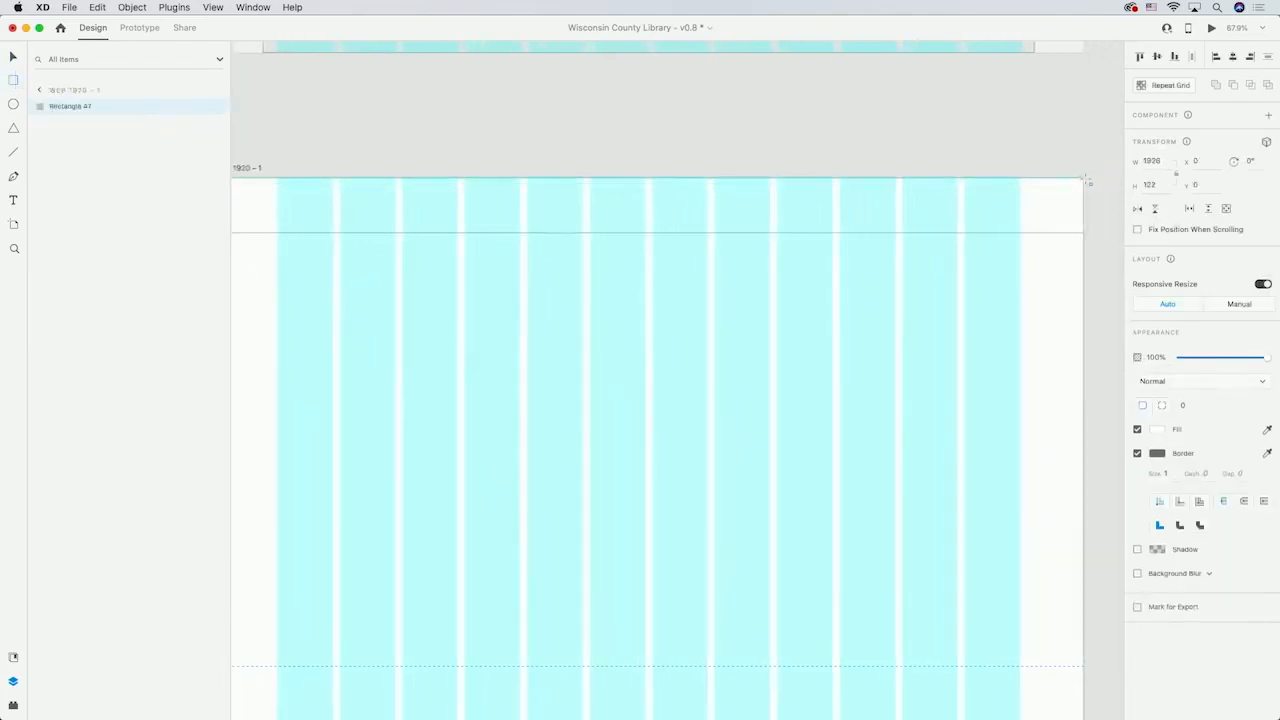
click(1137, 453)
click(1150, 430)
drag(1077, 413, 962, 498)
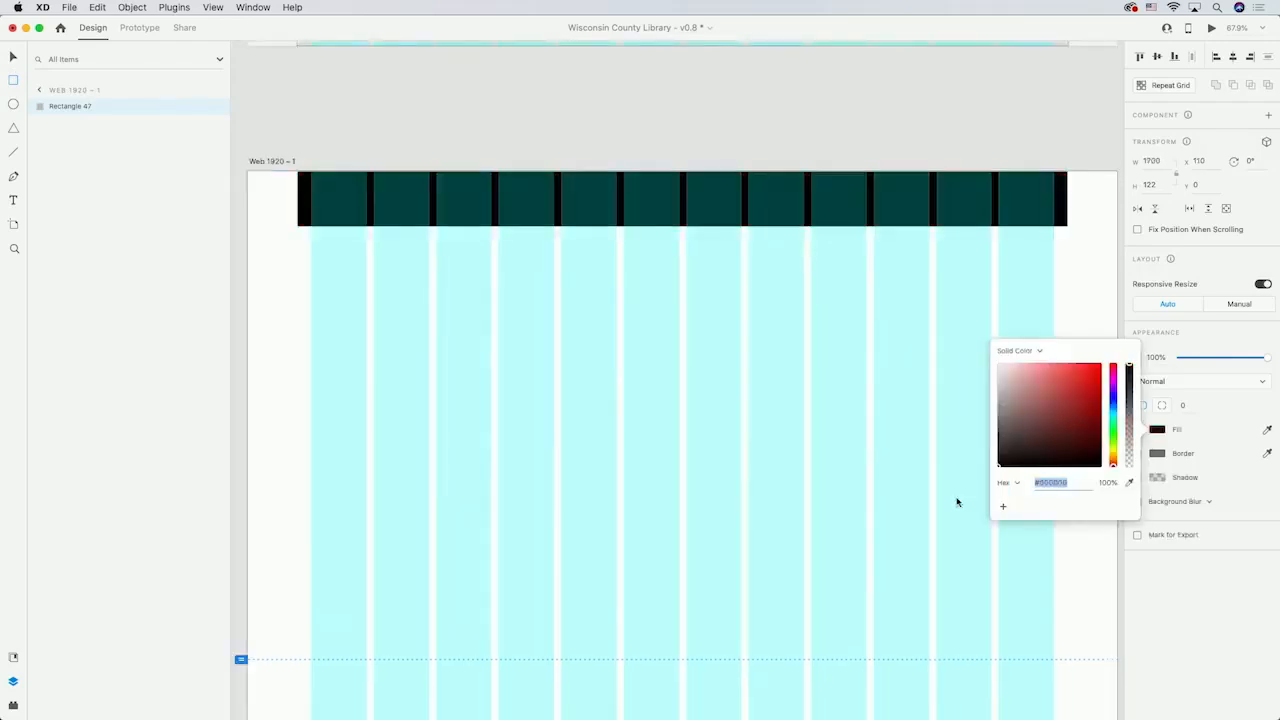
click(13, 58)
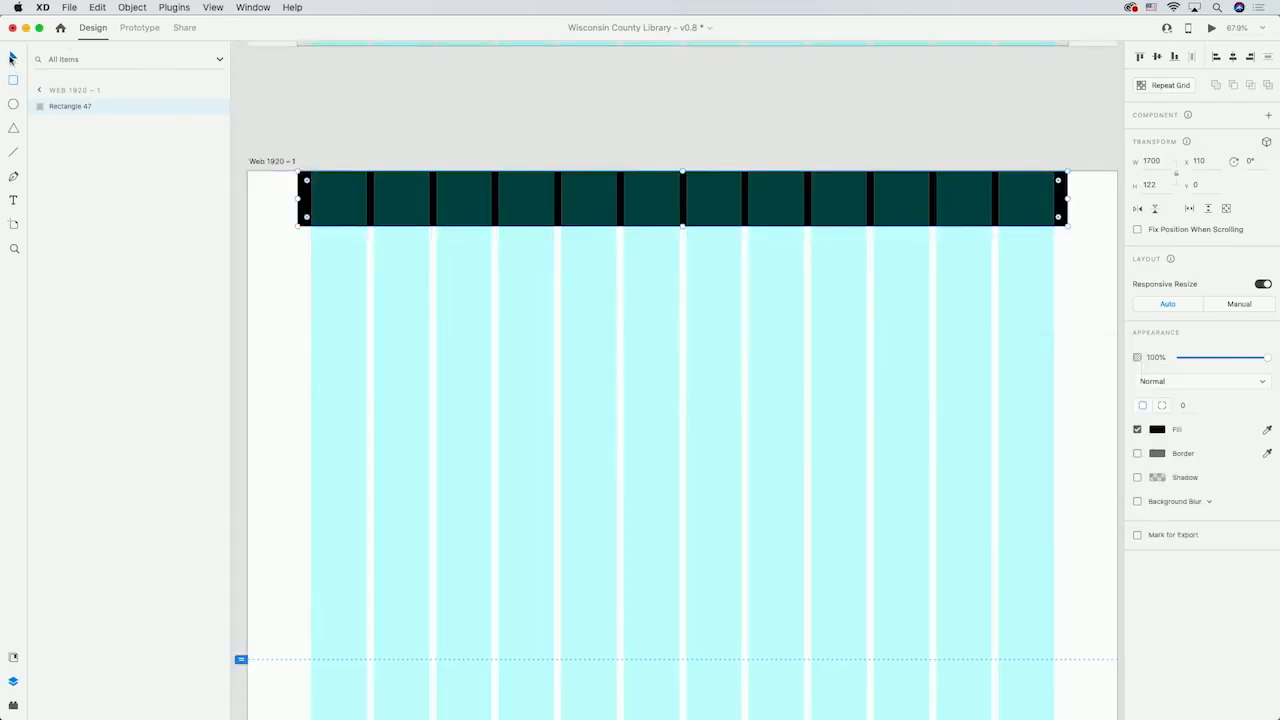
click(338, 288)
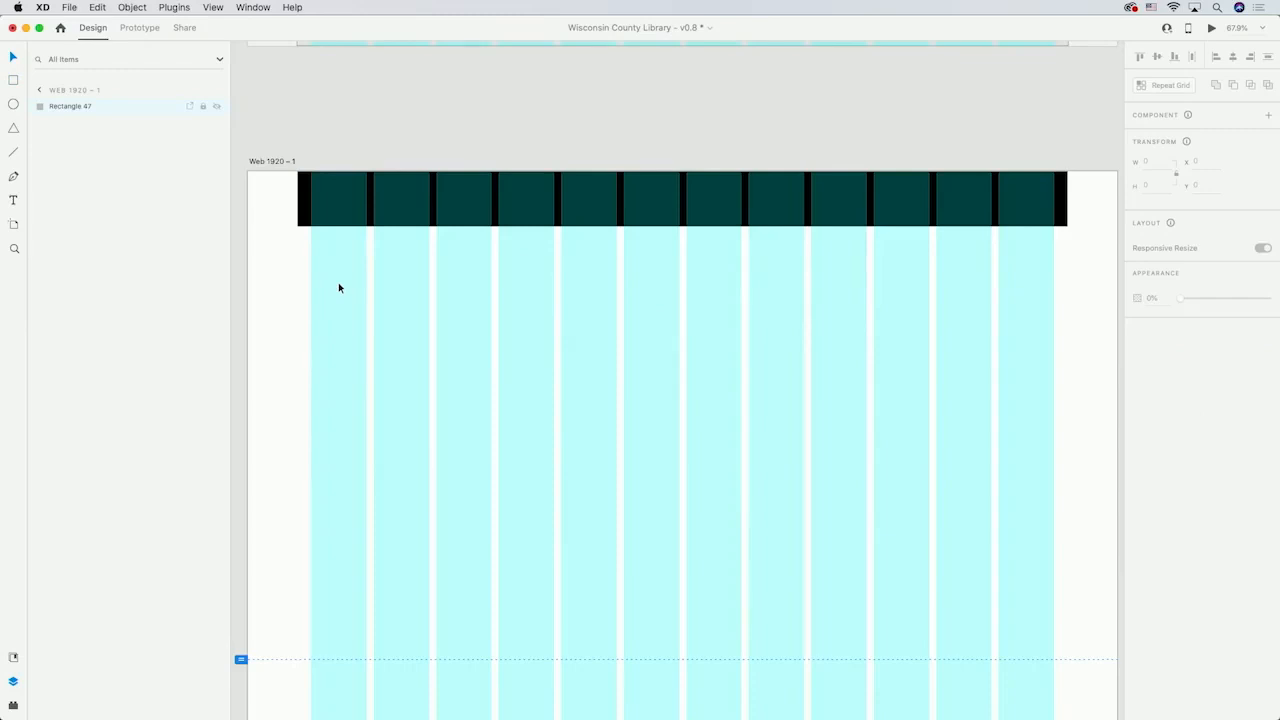
Try the Artboard 1.png logo in a 160 × 64 placeholder rectangle at the start of the navigation bar, and delete it
click(13, 80)
drag(310, 183, 384, 212)
click(484, 704)
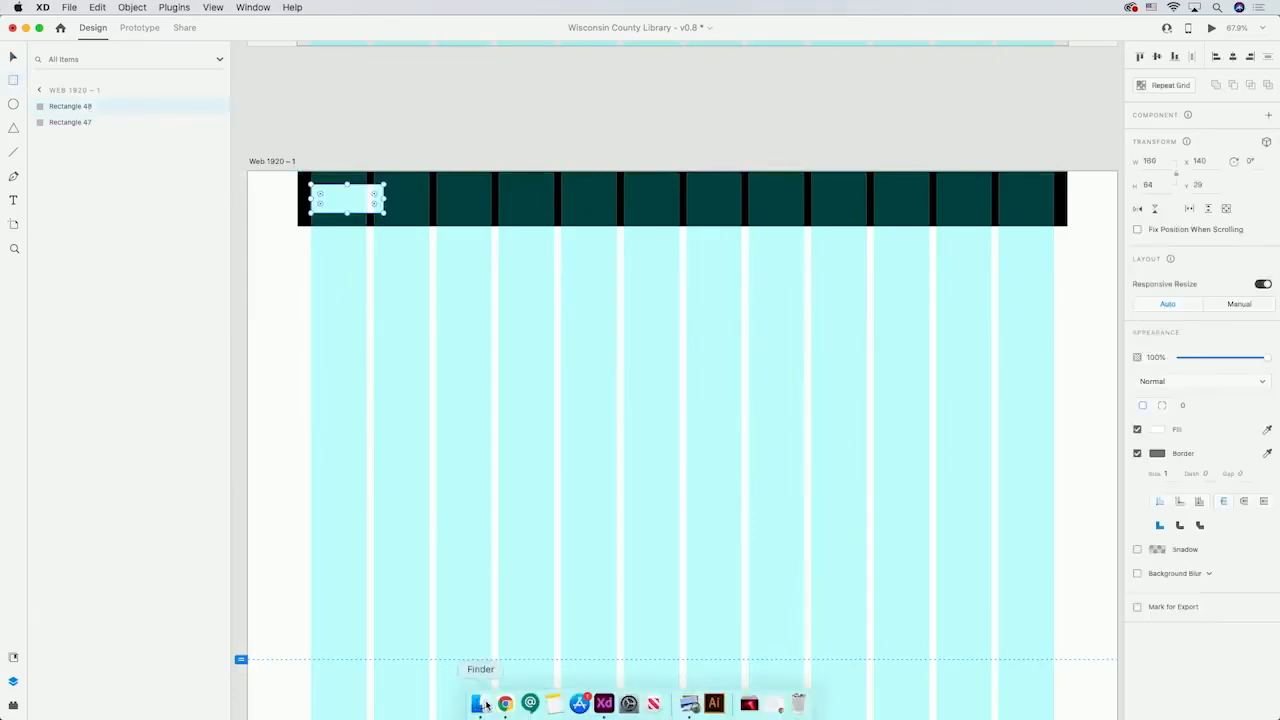
drag(441, 185, 594, 171)
drag(610, 226, 372, 199)
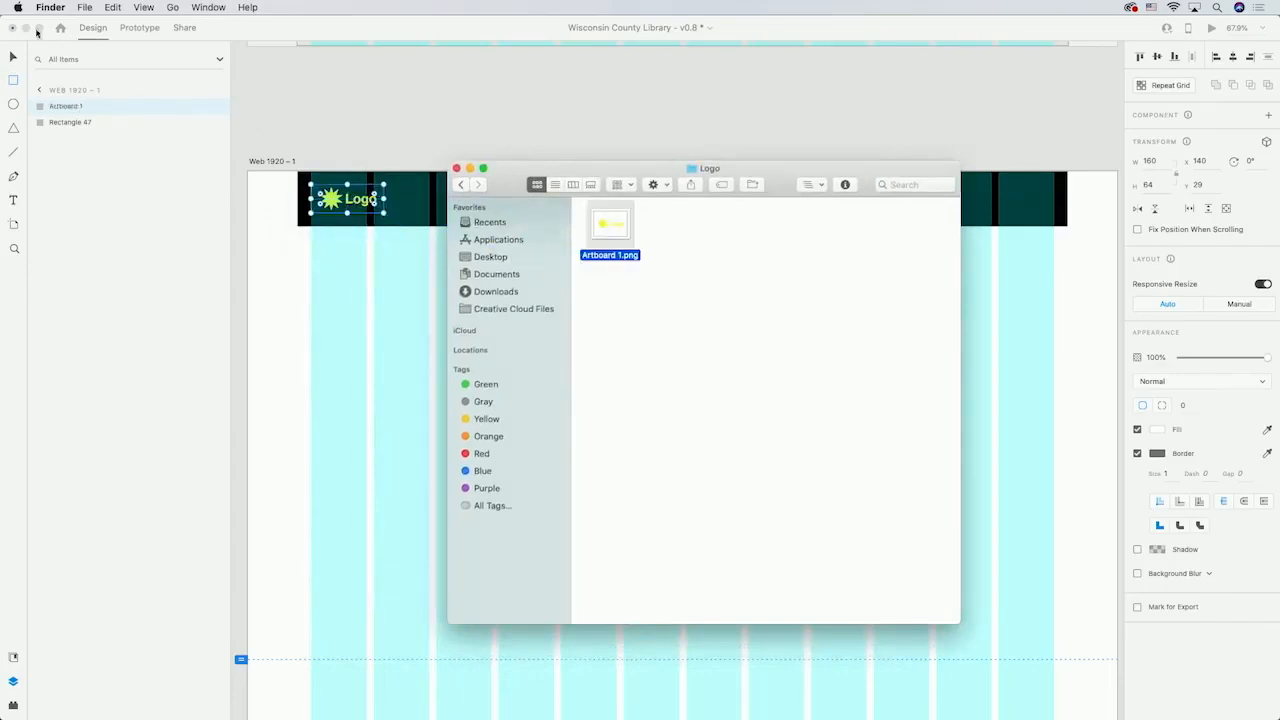
click(246, 123)
click(354, 122)
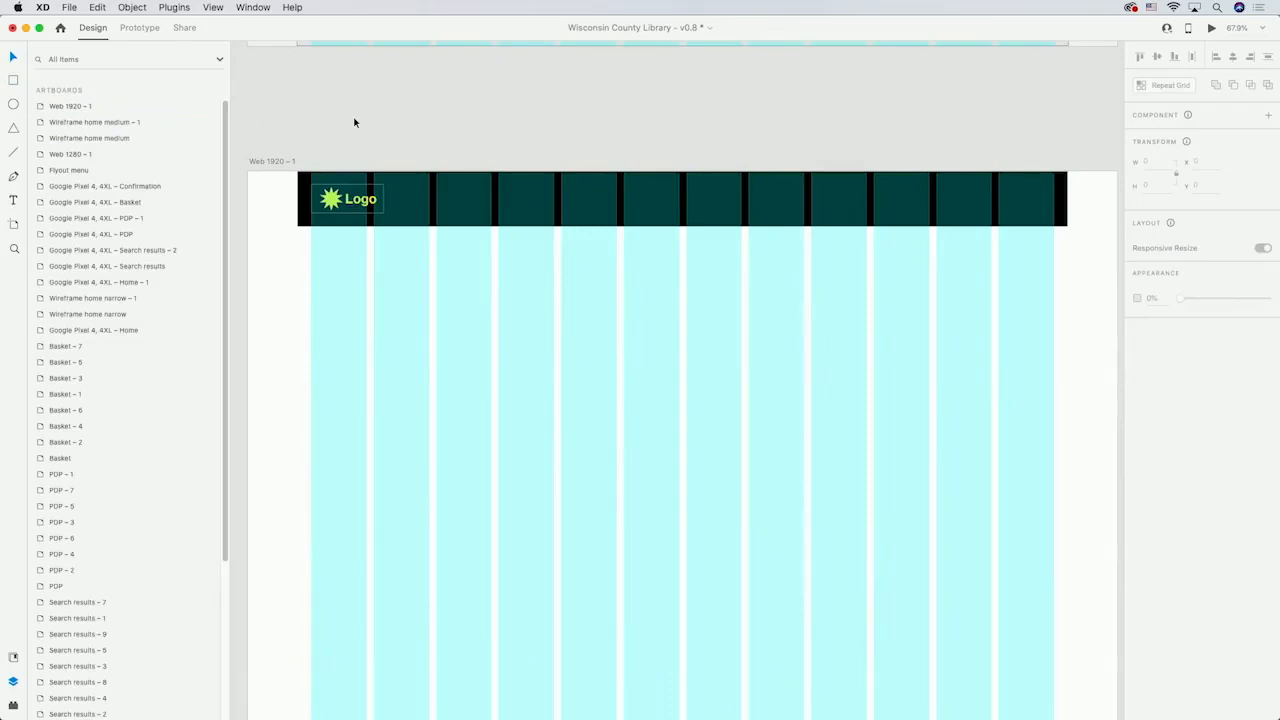
click(334, 203)
key(Delete)
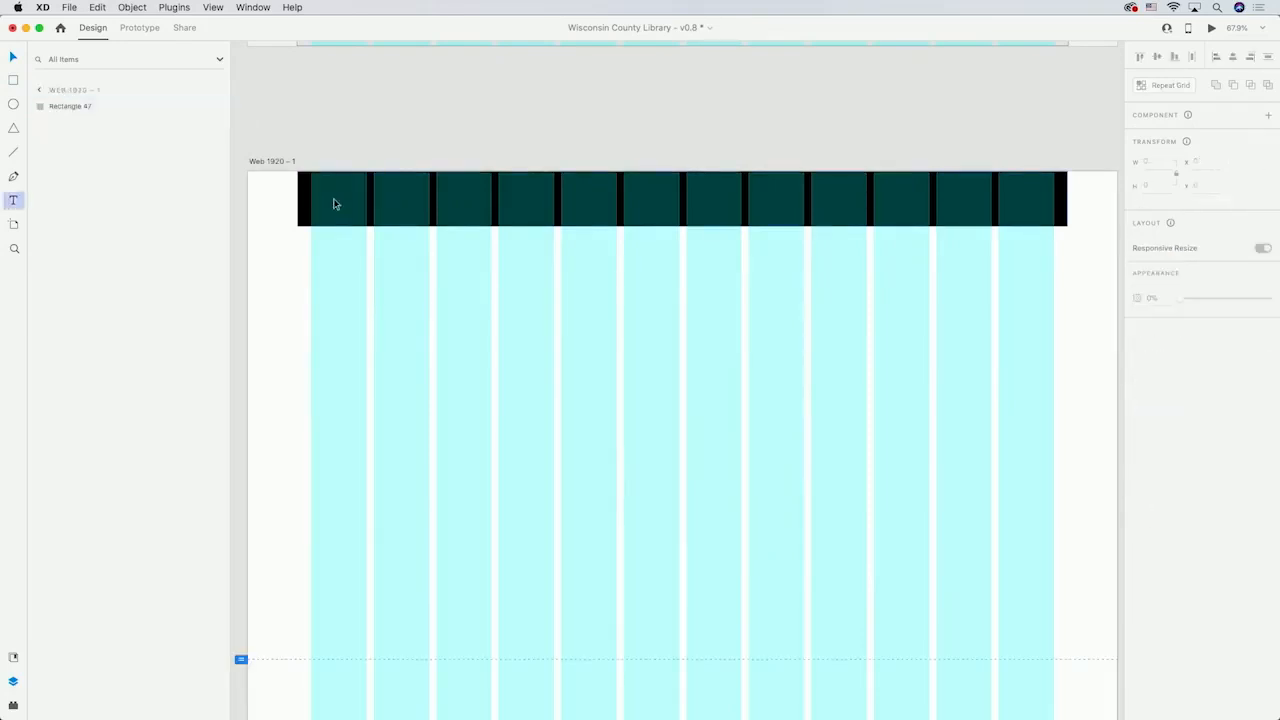
Add the text "wcl" at the start of the black navigation bar
click(308, 198)
text(wcl)
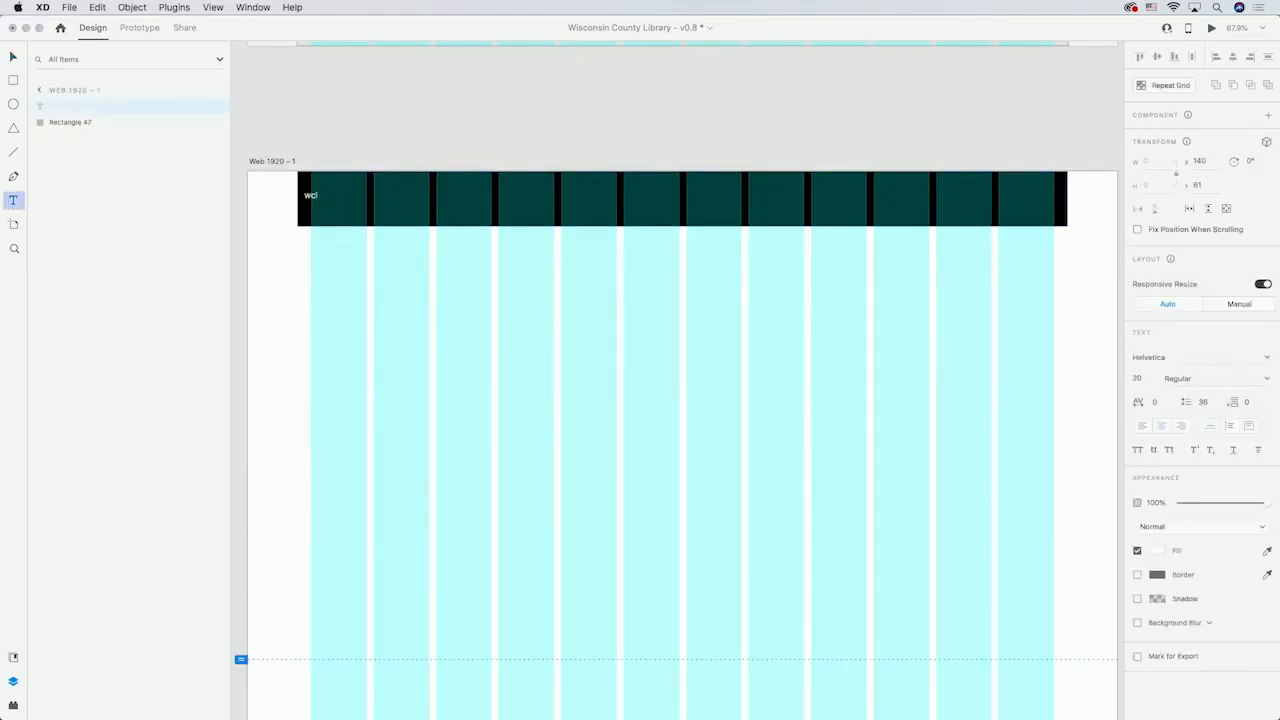
key(Escape)
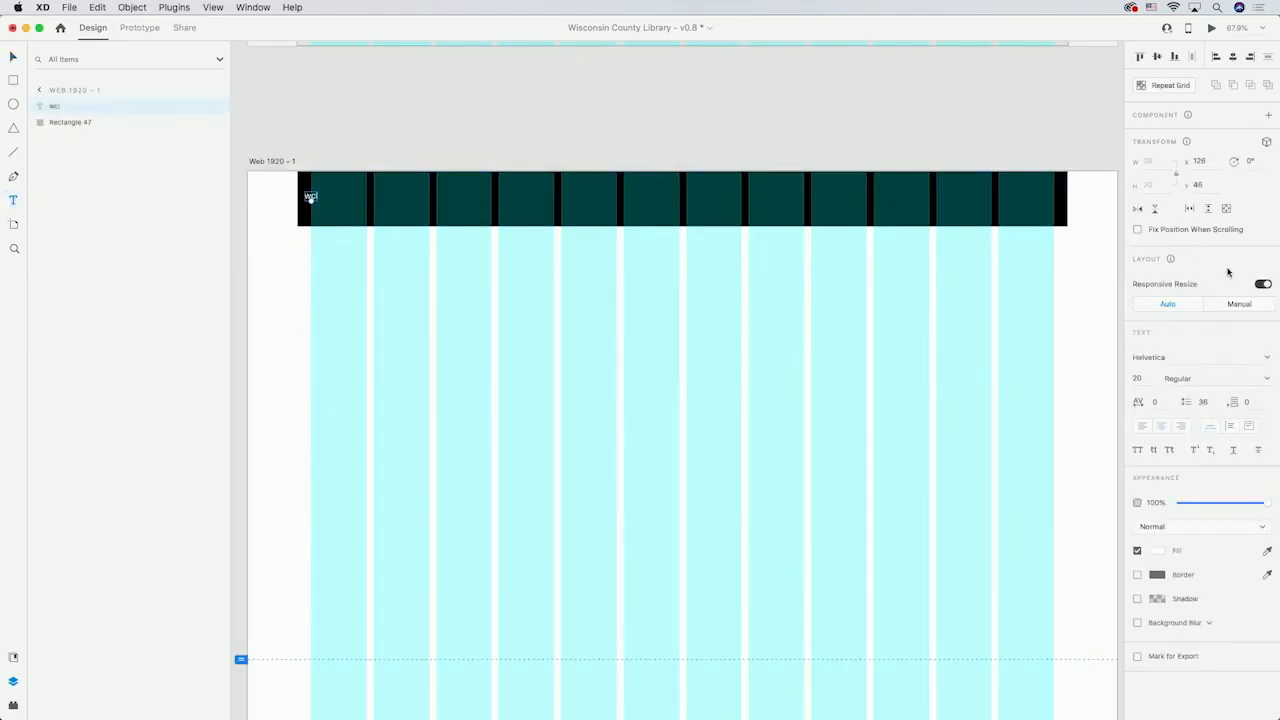
Set the wcl text in Bely Display at size 48 and align it with the first grid column, vertically centred in the bar
click(1238, 357)
text(Bely Display)
key(Return)
text(48)
key(Return)
key(v)
drag(318, 192, 336, 199)
Change the wcl logo text's fill colour to #E0D15C
click(1157, 550)
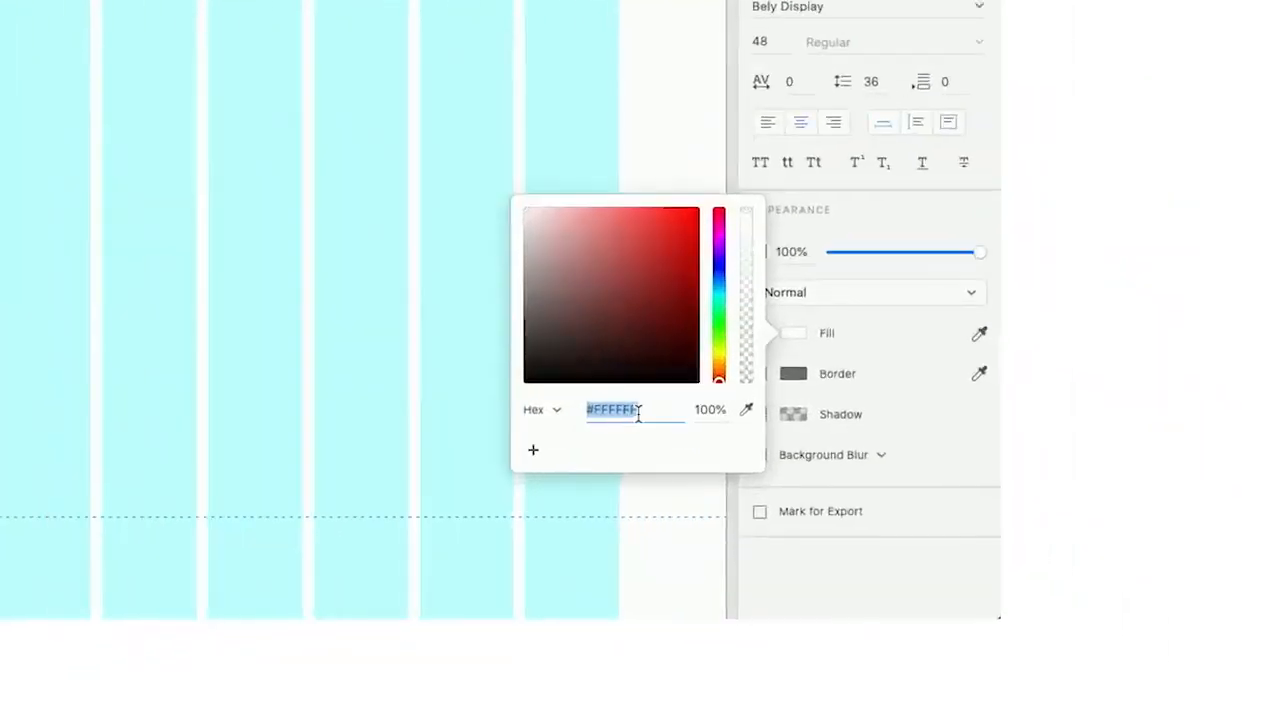
text(e0d15c)
key(Return)
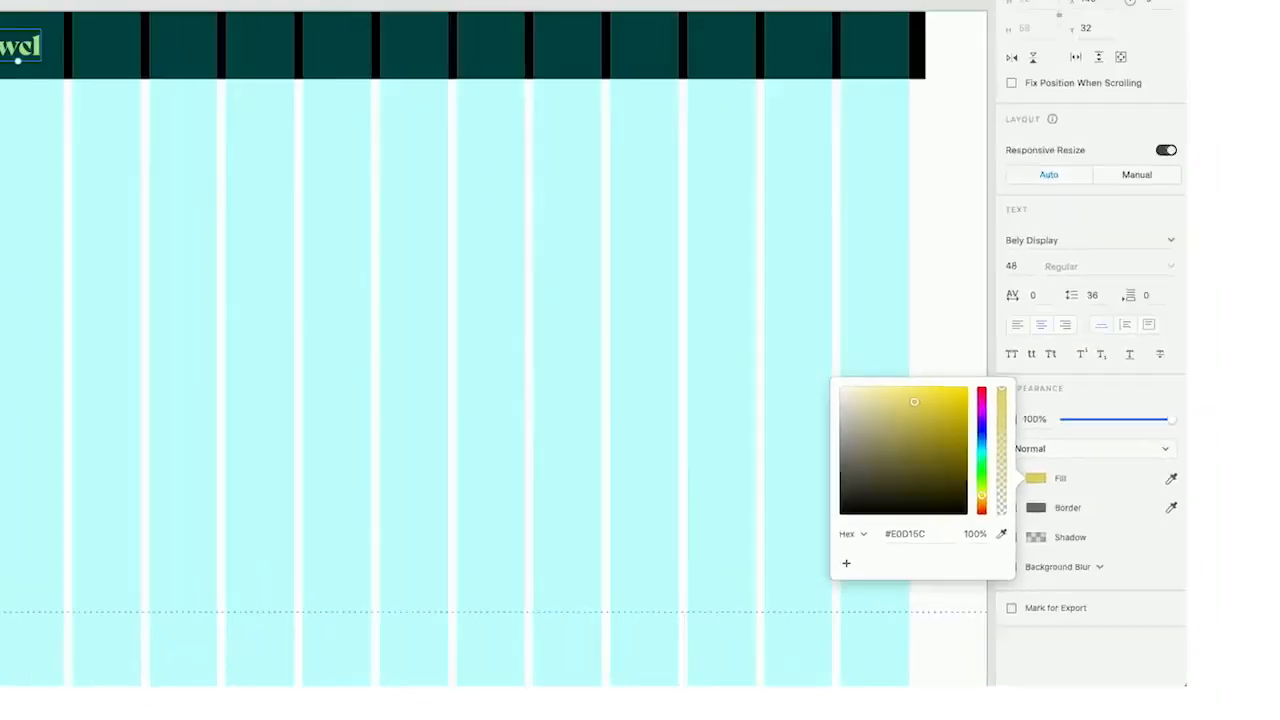
click(620, 113)
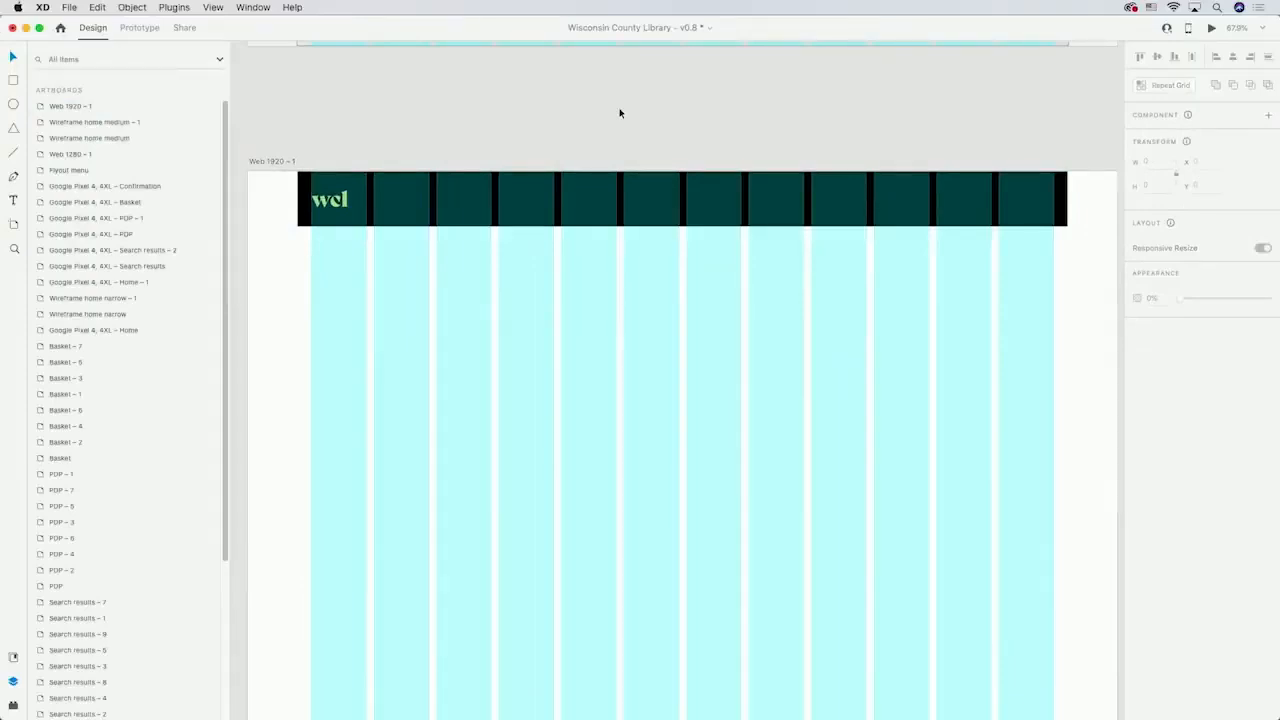
Add the separate text labels SEARCH, DISCOVER, DONATE, ABOUT, ACCOUNT and BASKET across the black navigation bar after the wcl logo
click(13, 201)
click(373, 204)
text(SEARCH)
click(491, 200)
text(DISCOVER)
click(641, 191)
text(DONATE)
click(719, 190)
text(ABOUT)
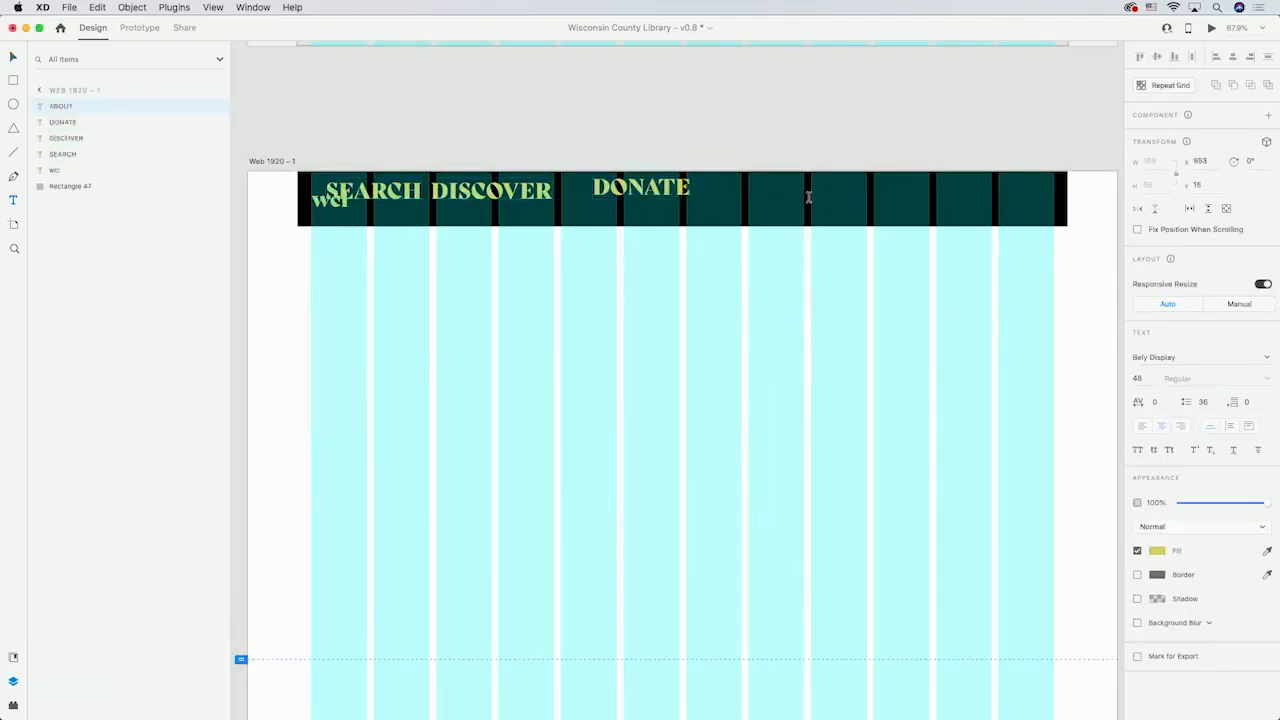
click(807, 198)
text(ACCOUNT)
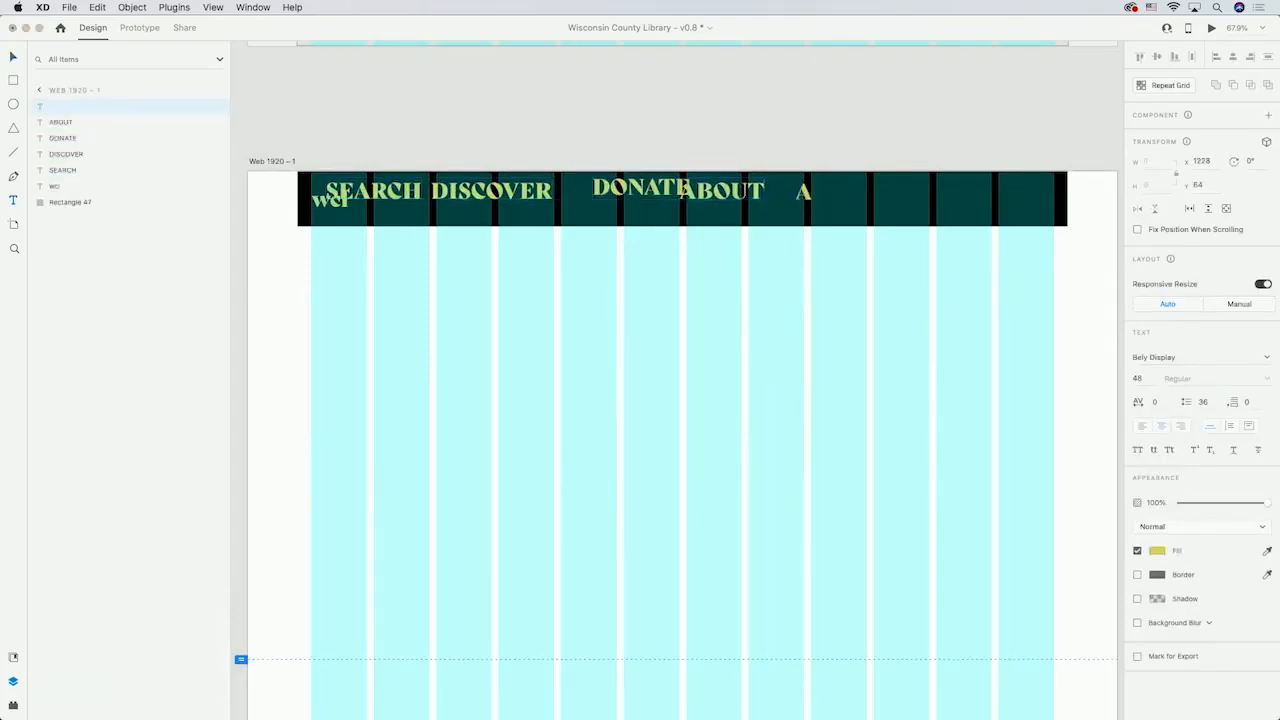
click(912, 193)
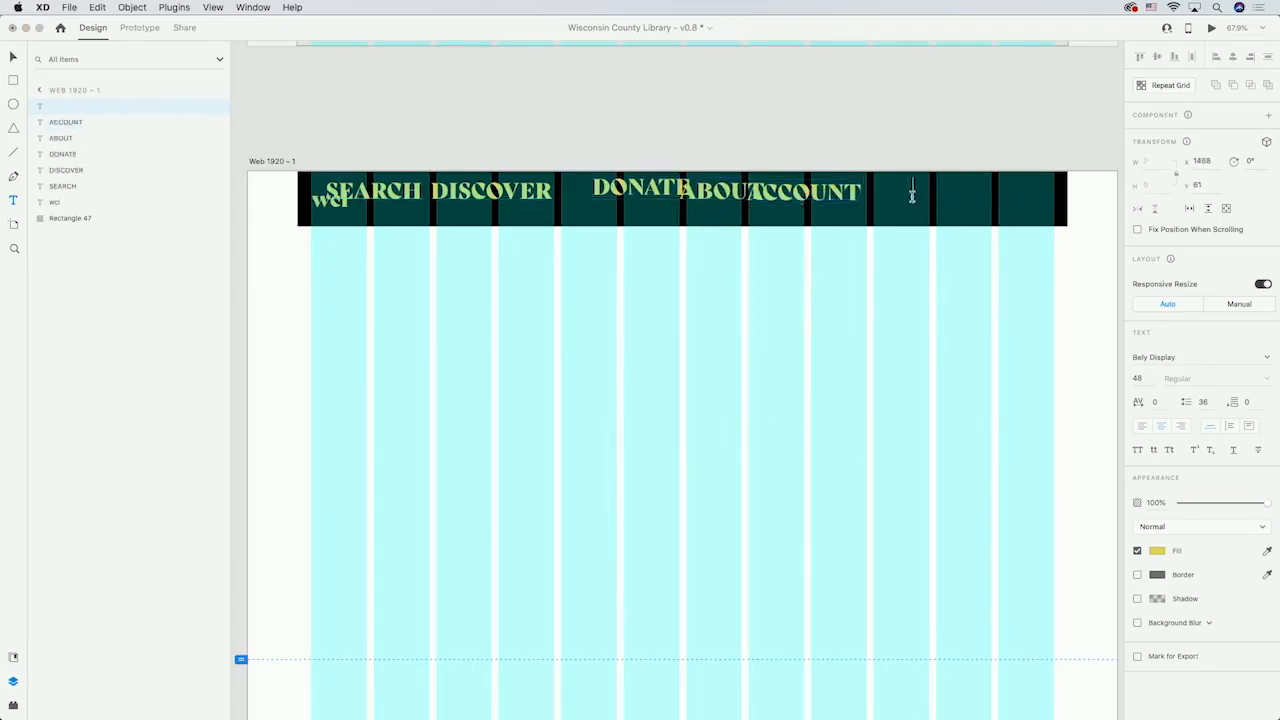
text(BASKET)
key(Escape)
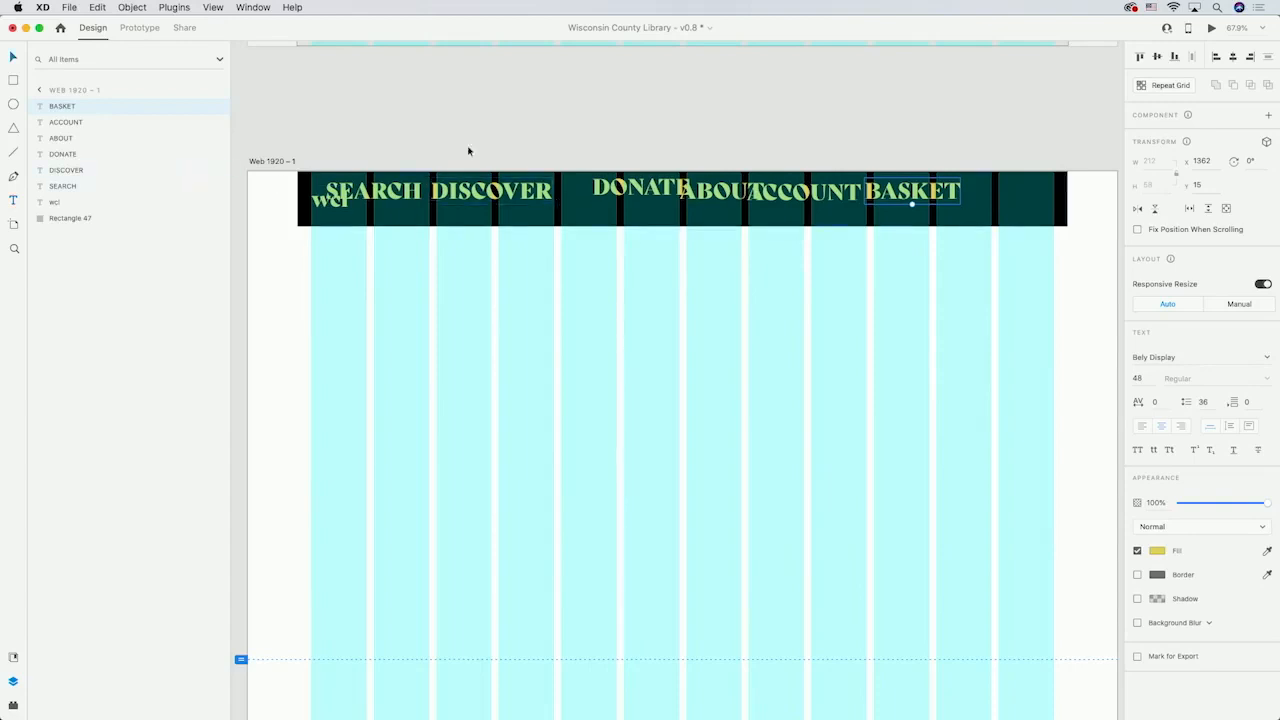
Change the font of all six navigation labels, from SEARCH to BASKET, to Avenir
shift+click(820, 190)
shift+click(720, 190)
shift+click(615, 188)
shift+click(490, 190)
shift+click(375, 190)
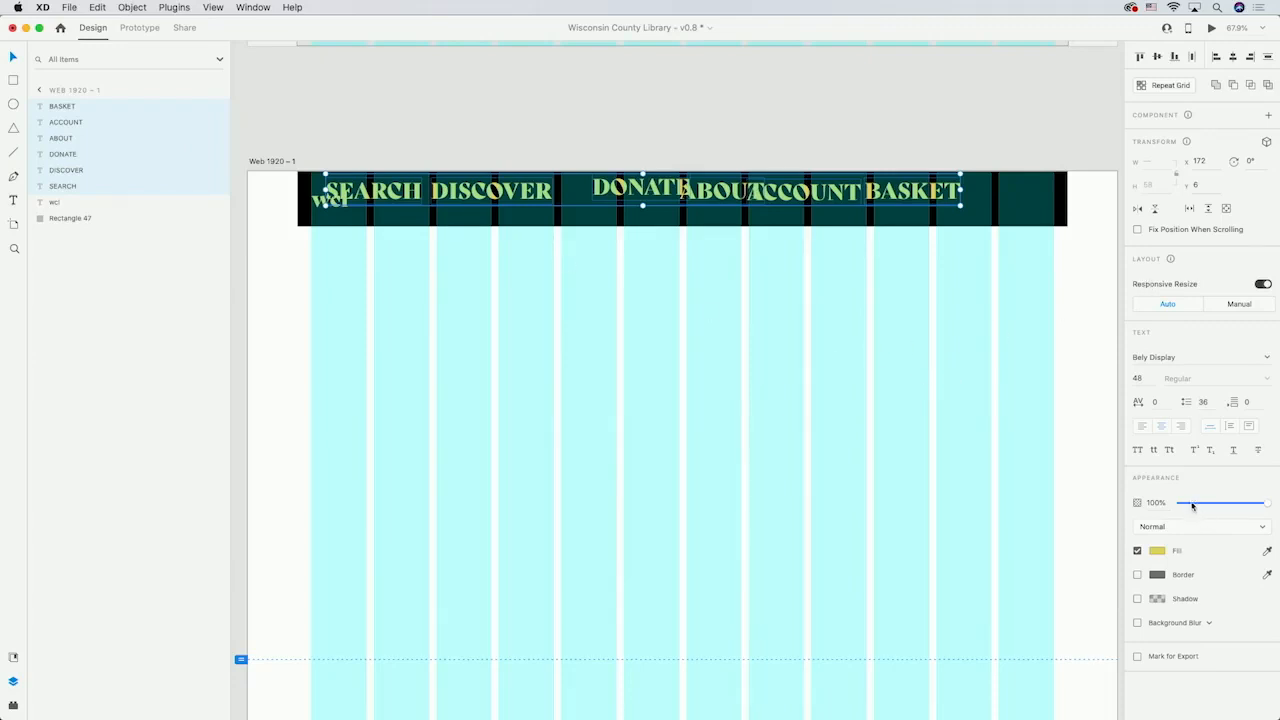
click(1189, 356)
text(Avenir)
key(Return)
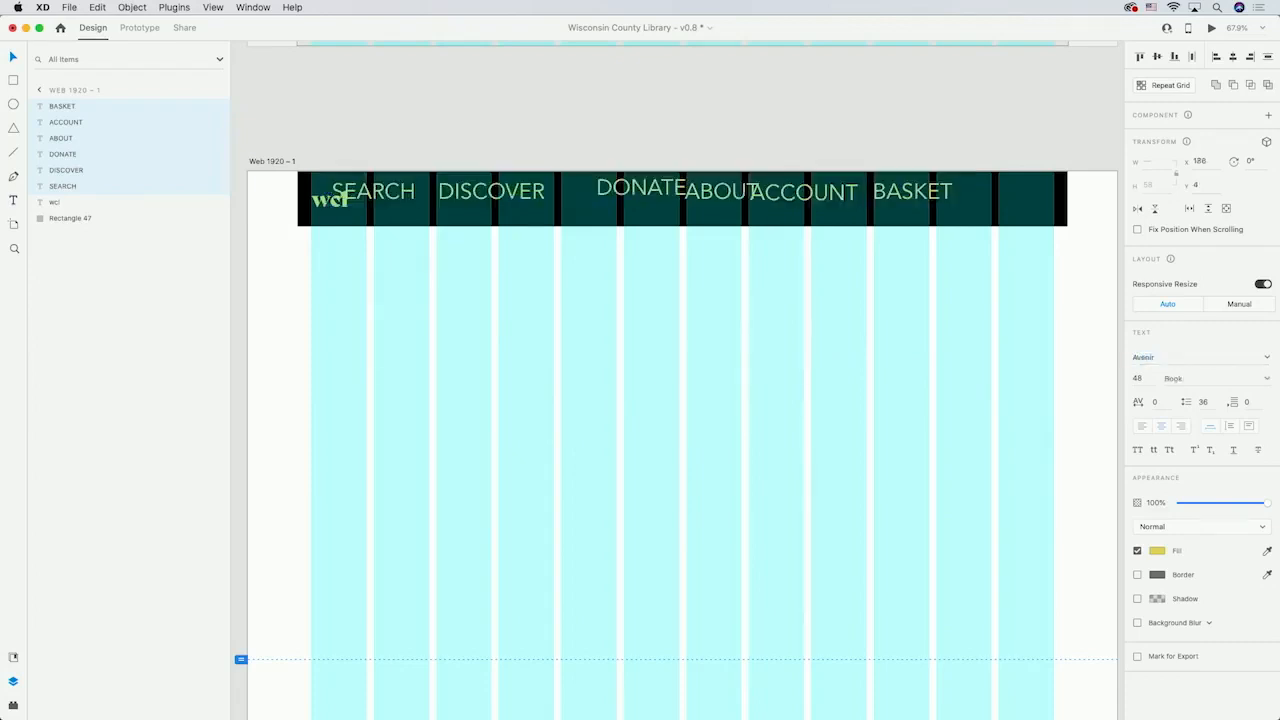
Set the six navigation labels to the Heavy weight at size 20
click(1258, 379)
click(1273, 384)
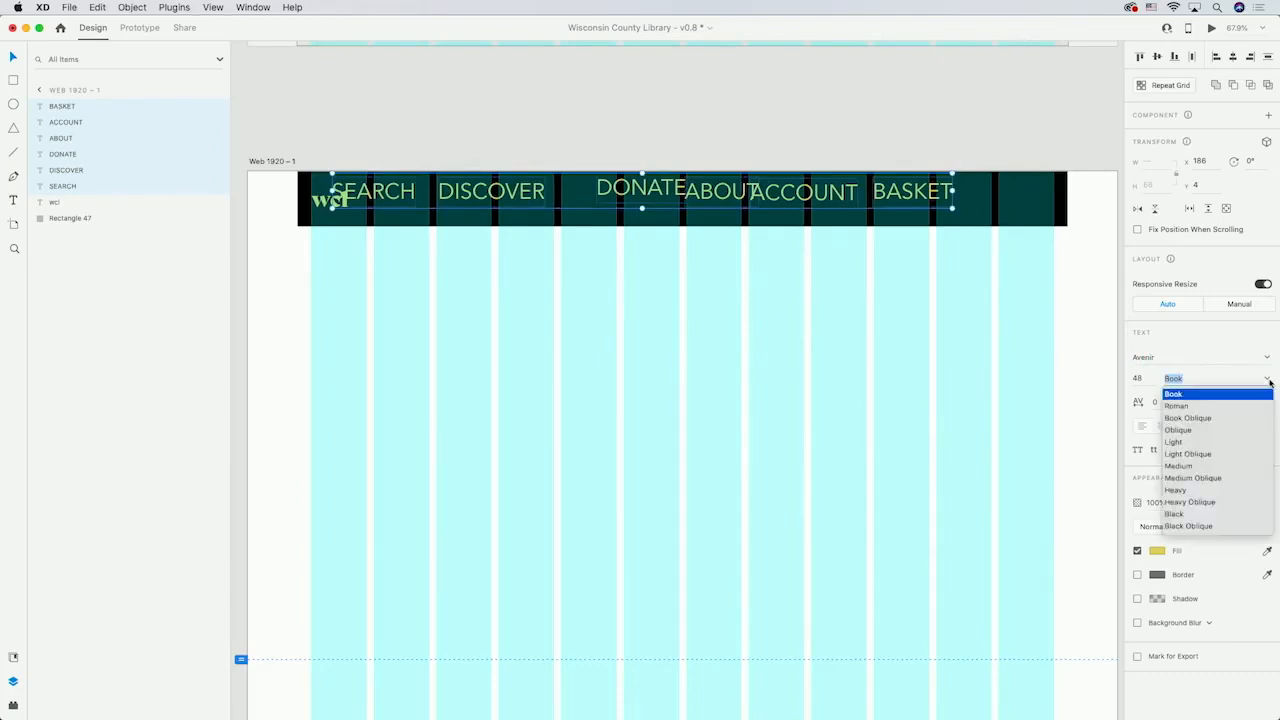
click(1199, 491)
click(1147, 378)
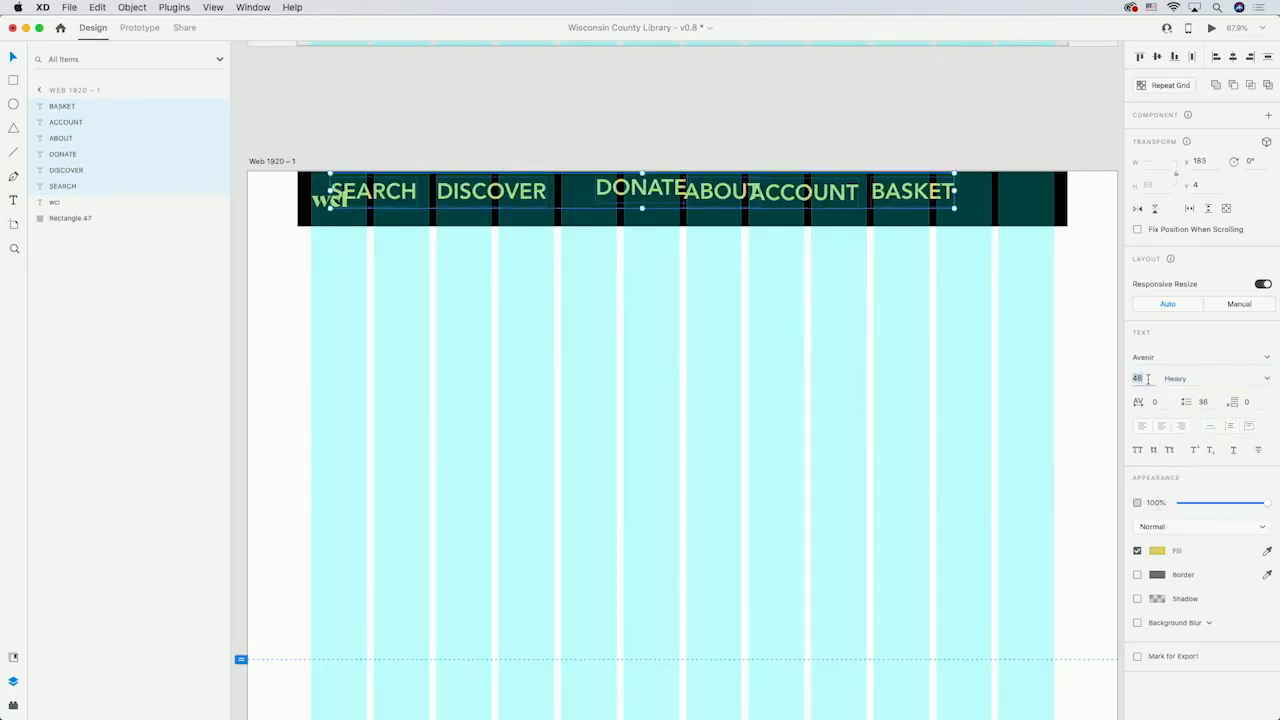
text(20)
key(Return)
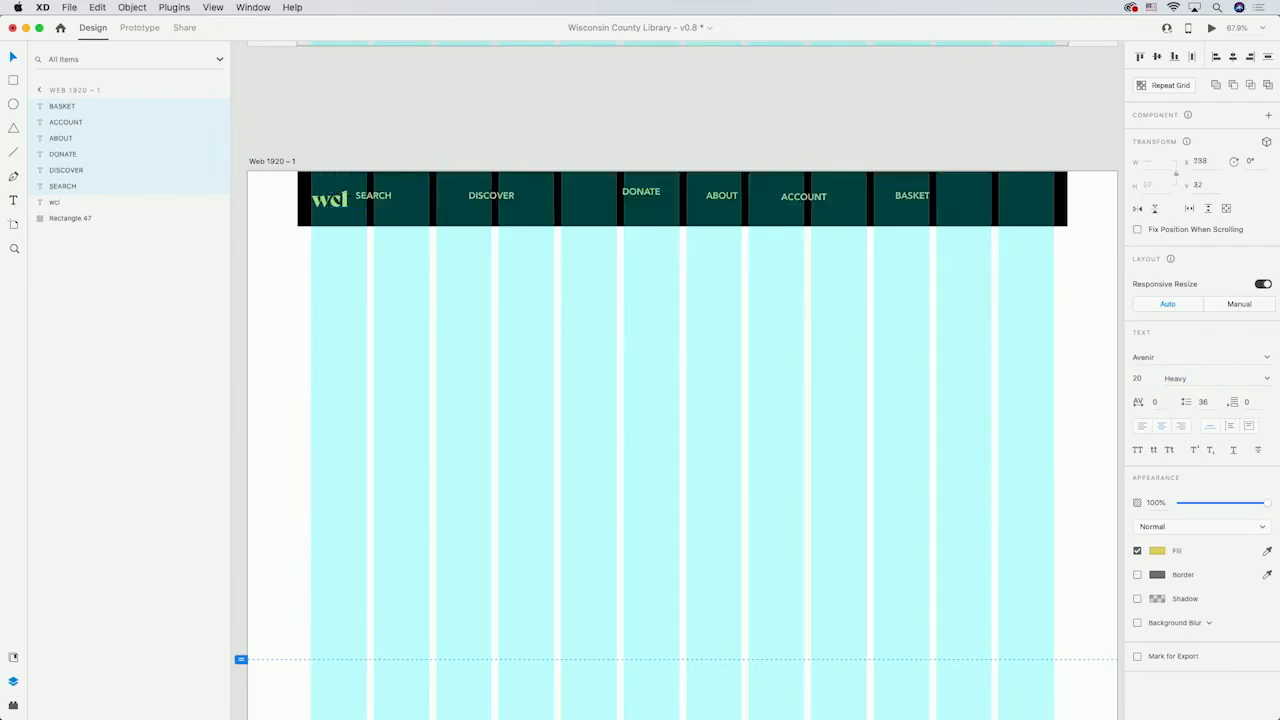
Change the fill colour of the six navigation labels to white
click(1156, 551)
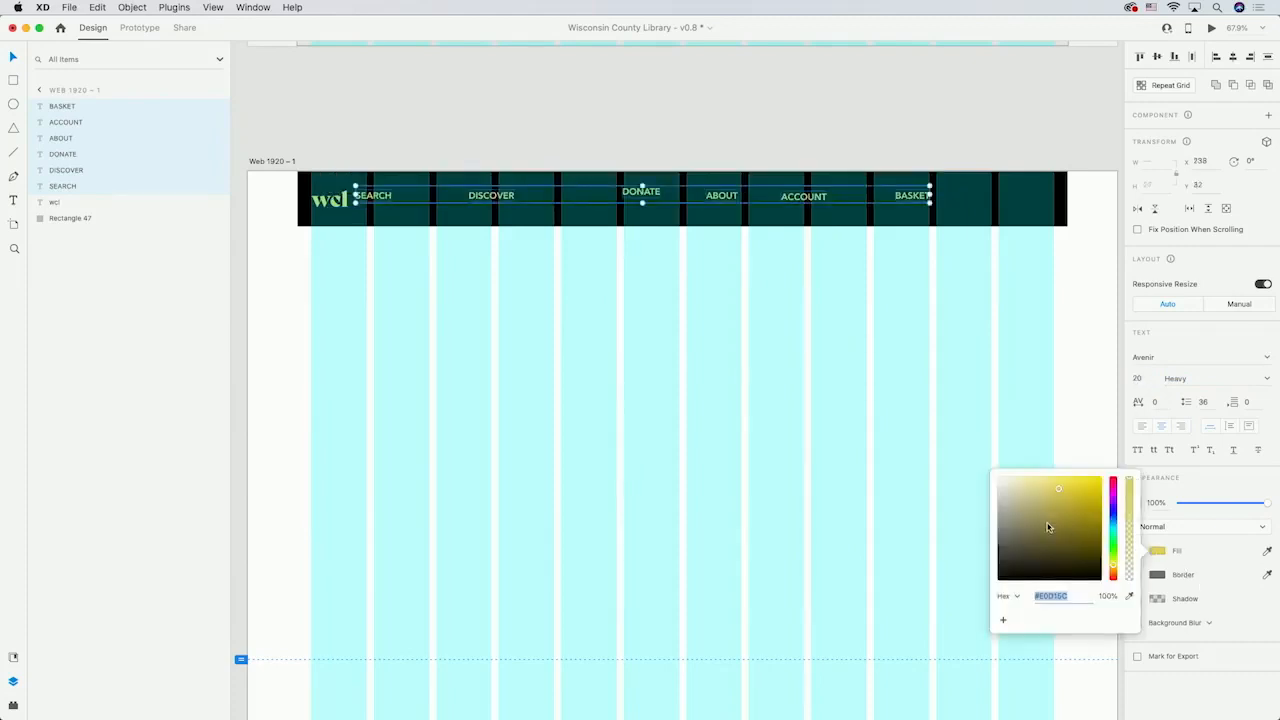
drag(1048, 527, 891, 408)
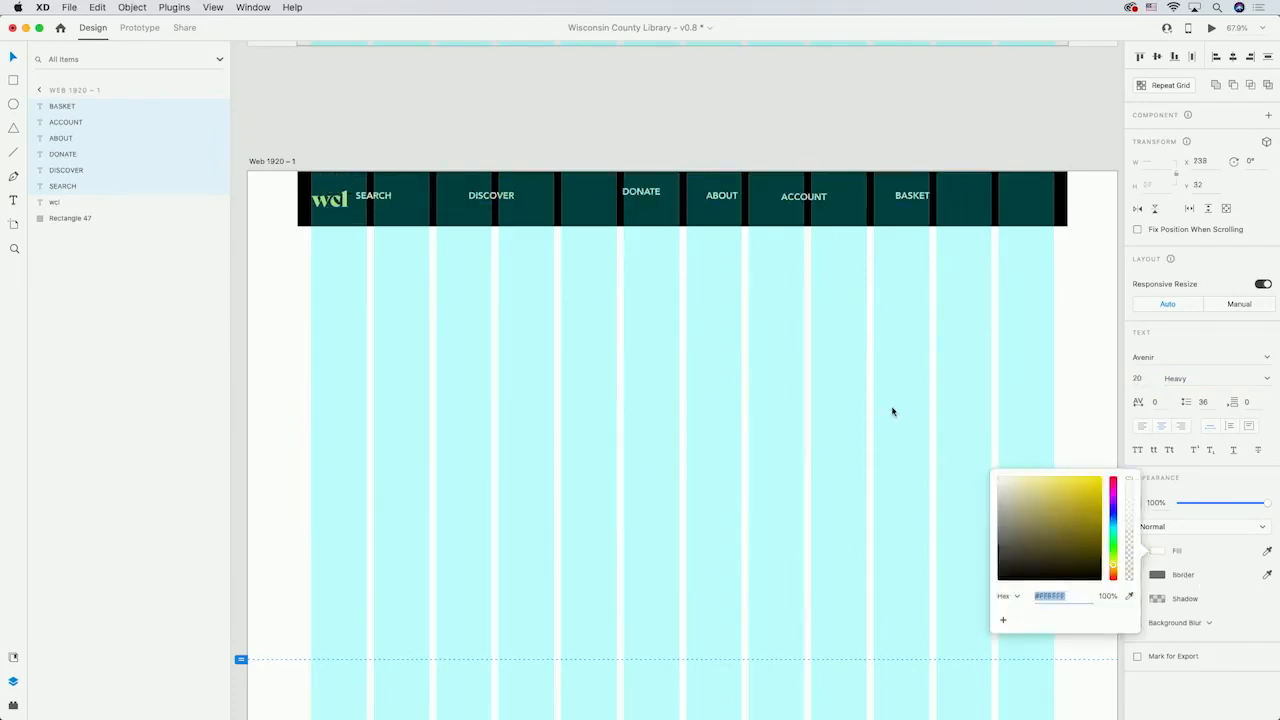
click(645, 137)
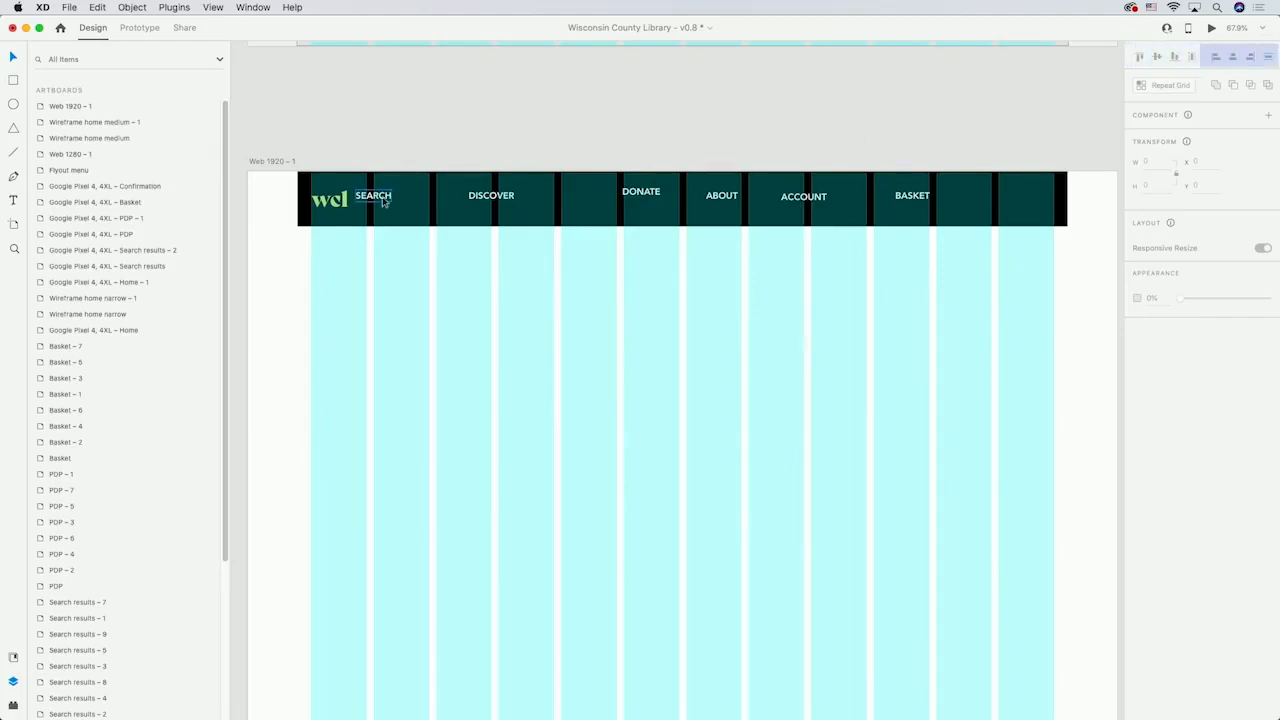
Move the SEARCH label to the start of the second grid column and align all six navigation labels in one row
drag(384, 202, 402, 205)
shift+click(479, 198)
shift+click(640, 191)
shift+click(721, 196)
shift+click(795, 197)
shift+click(922, 197)
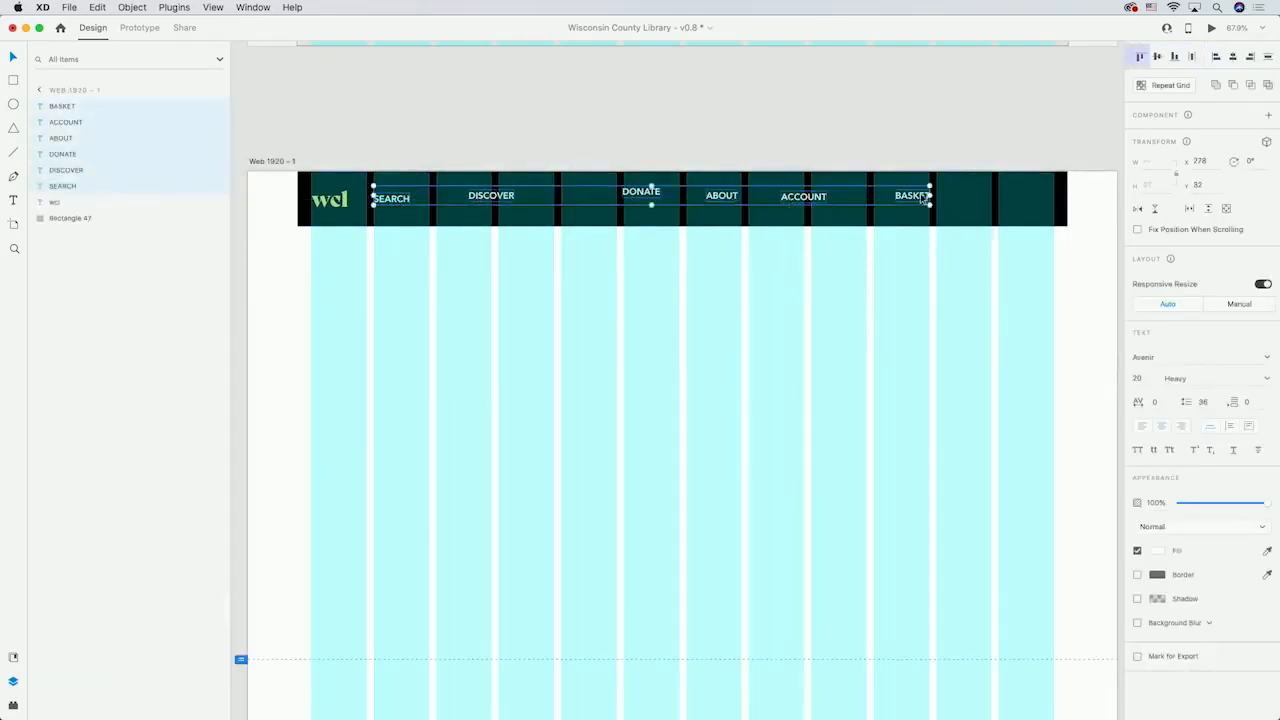
click(1143, 60)
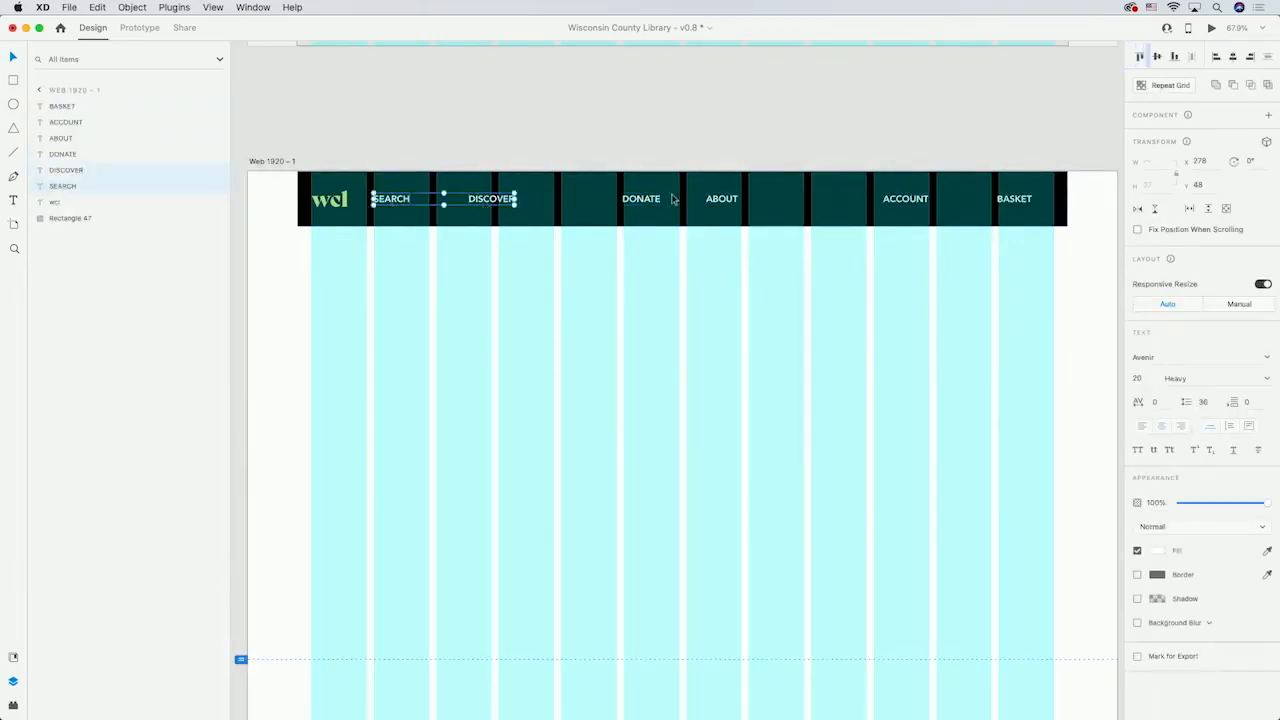
Distribute the SEARCH, DISCOVER, DONATE and ABOUT labels with equal horizontal spacing
shift+click(670, 199)
shift+click(722, 200)
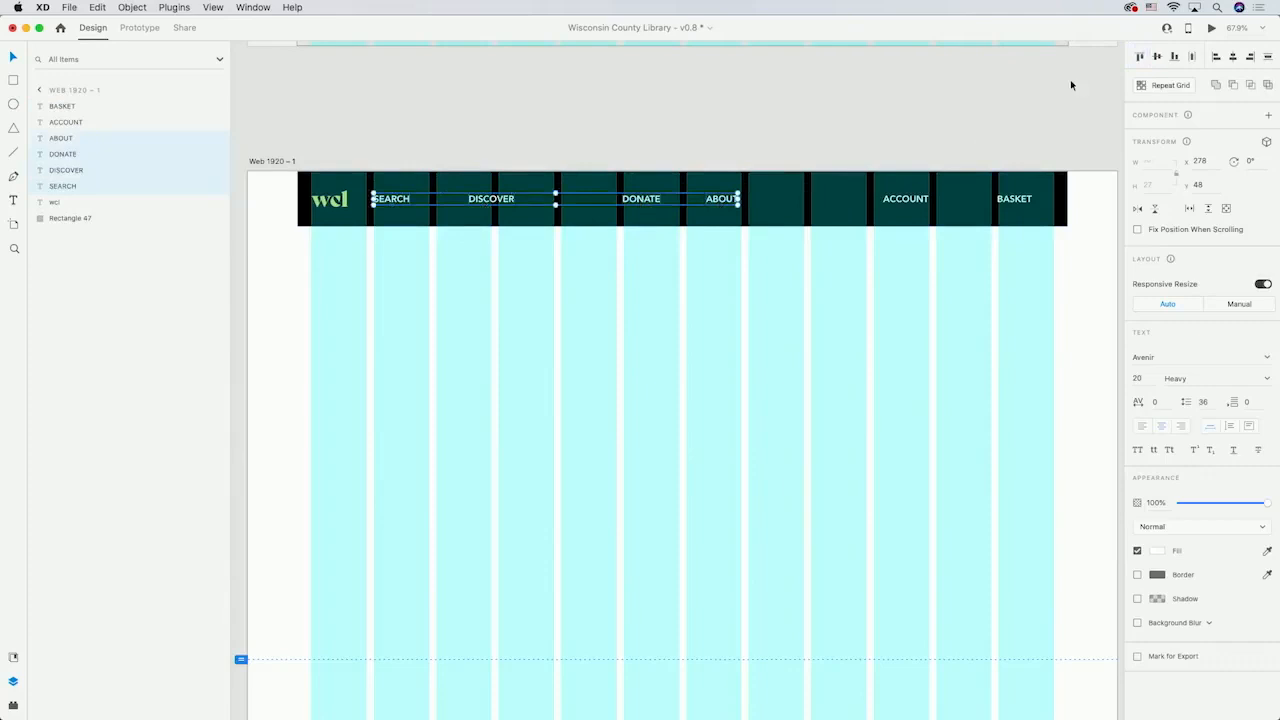
click(1193, 57)
click(766, 134)
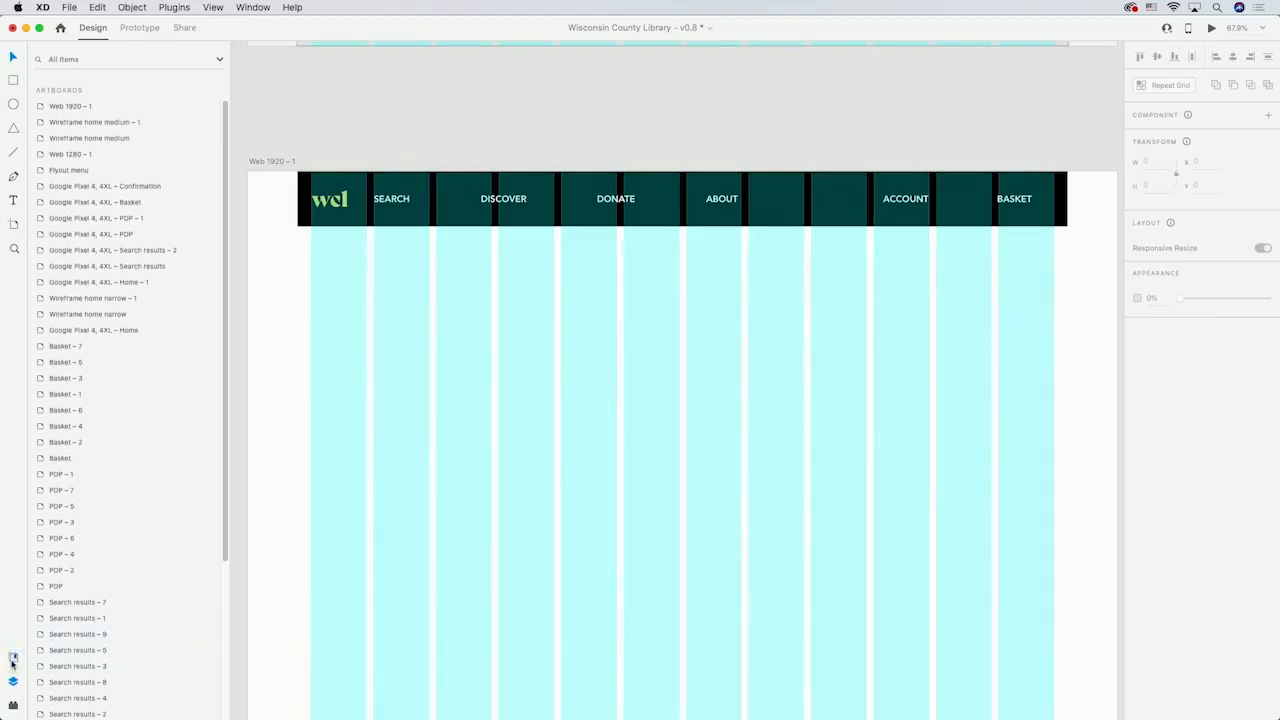
Save the wcl logo's yellow, the navigation bar's black and the SEARCH label's white as colours in the document assets
click(13, 658)
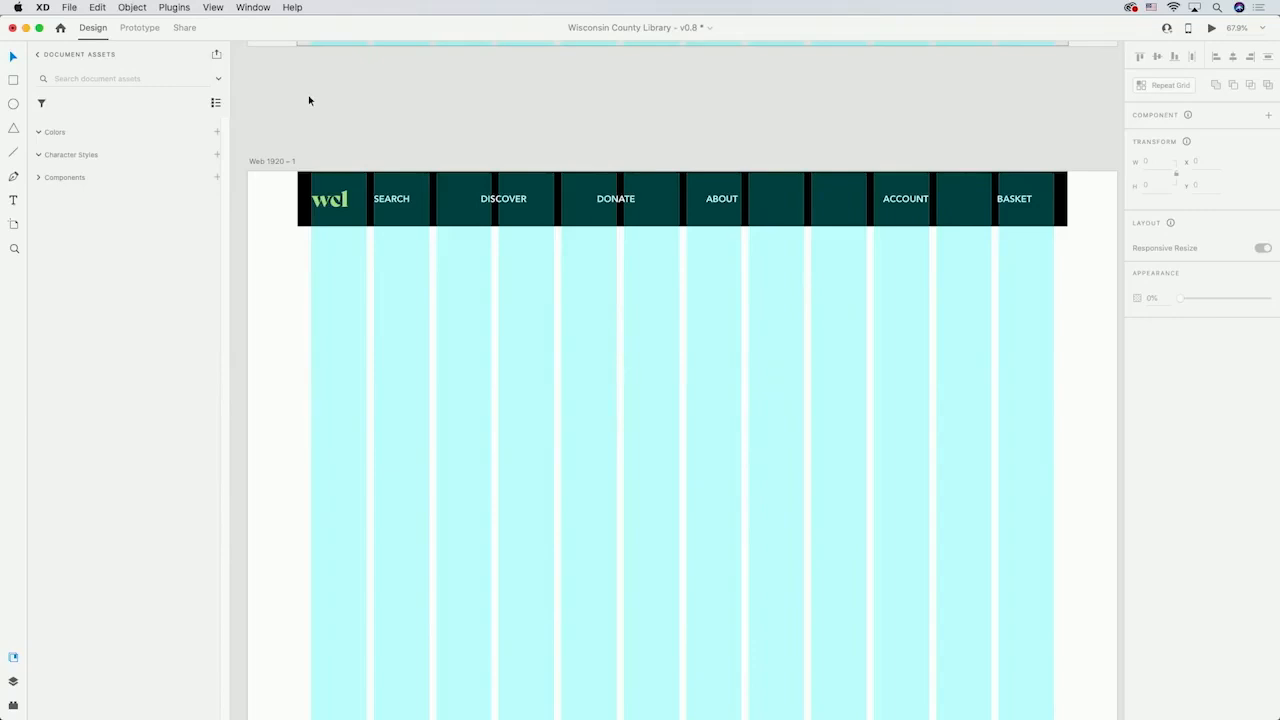
click(338, 203)
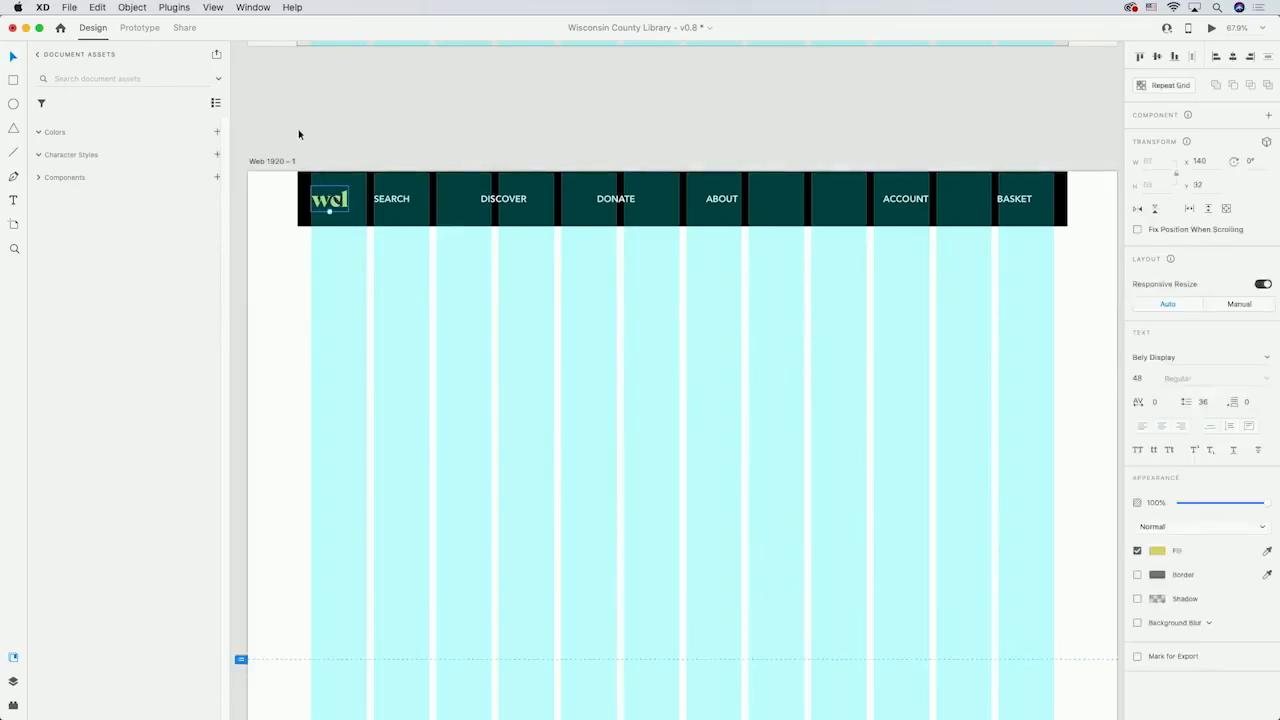
click(217, 133)
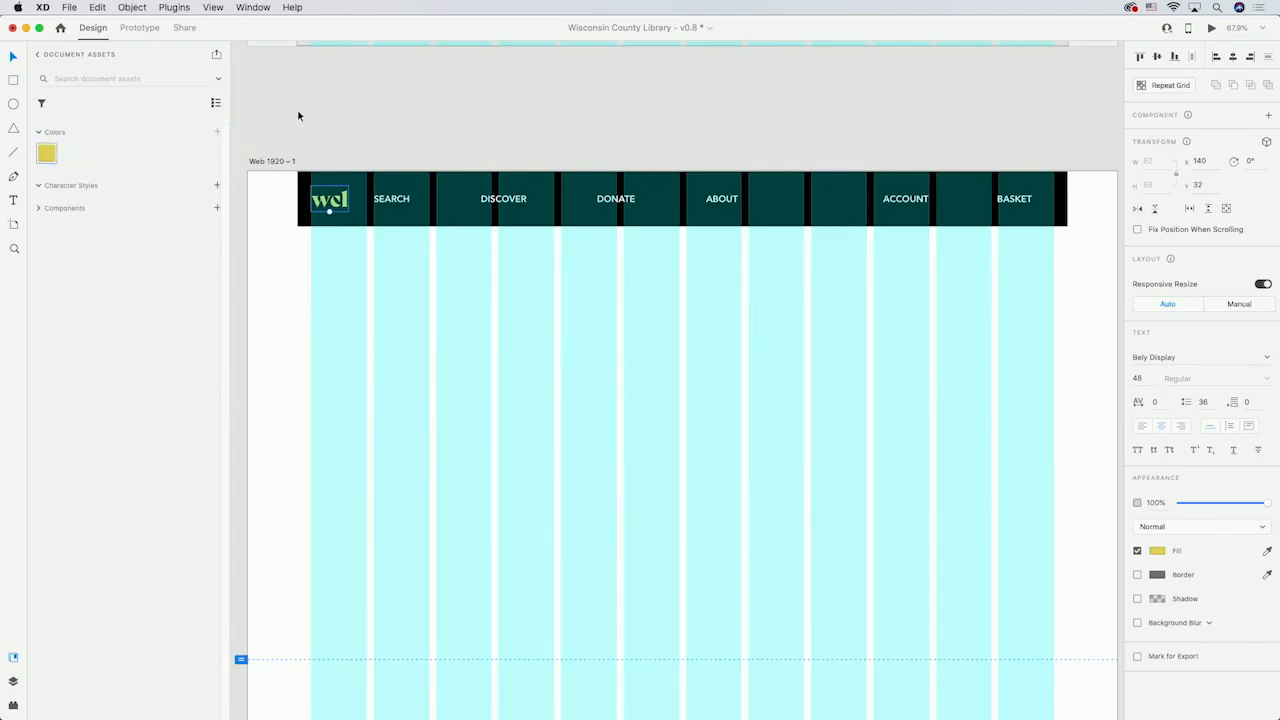
click(449, 195)
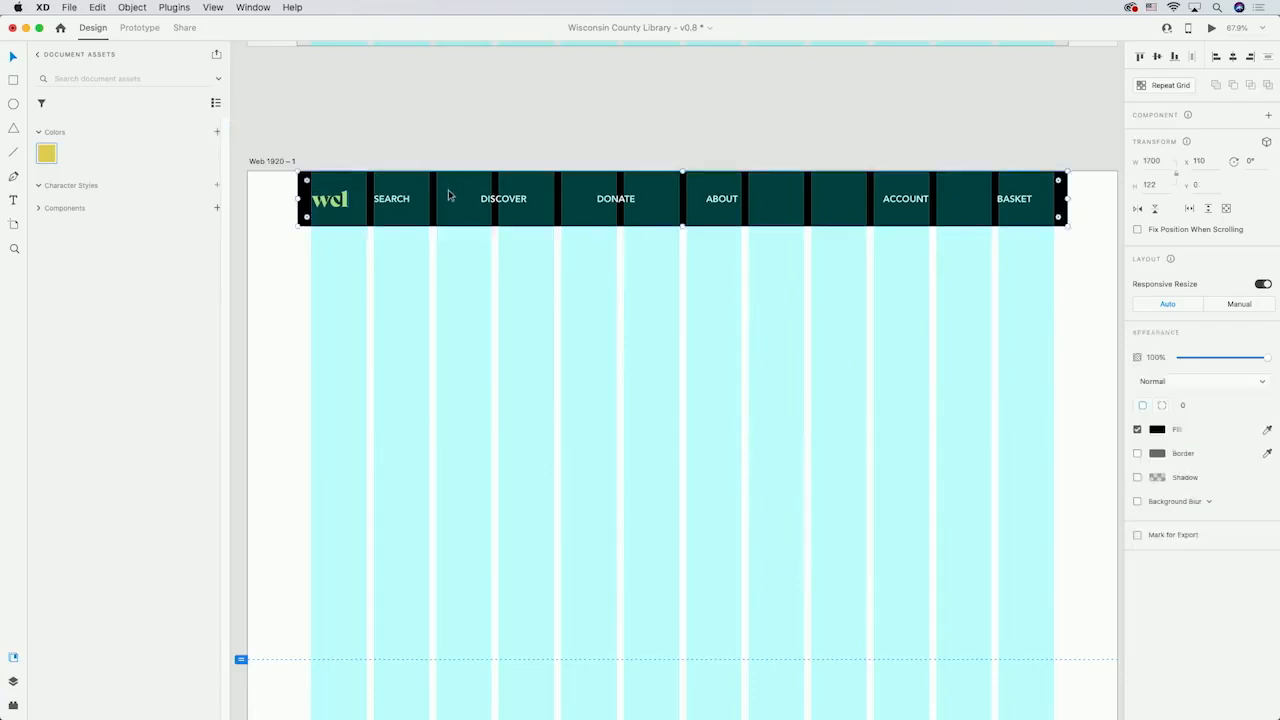
click(217, 133)
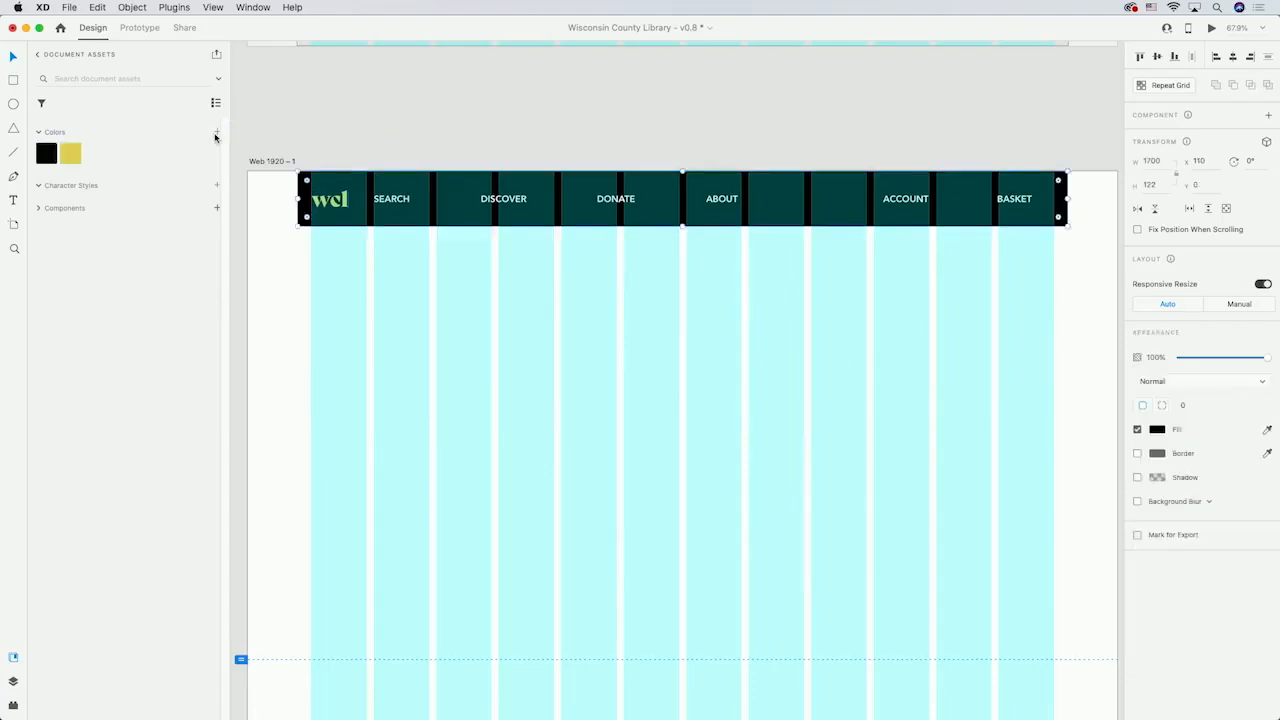
double_click(390, 210)
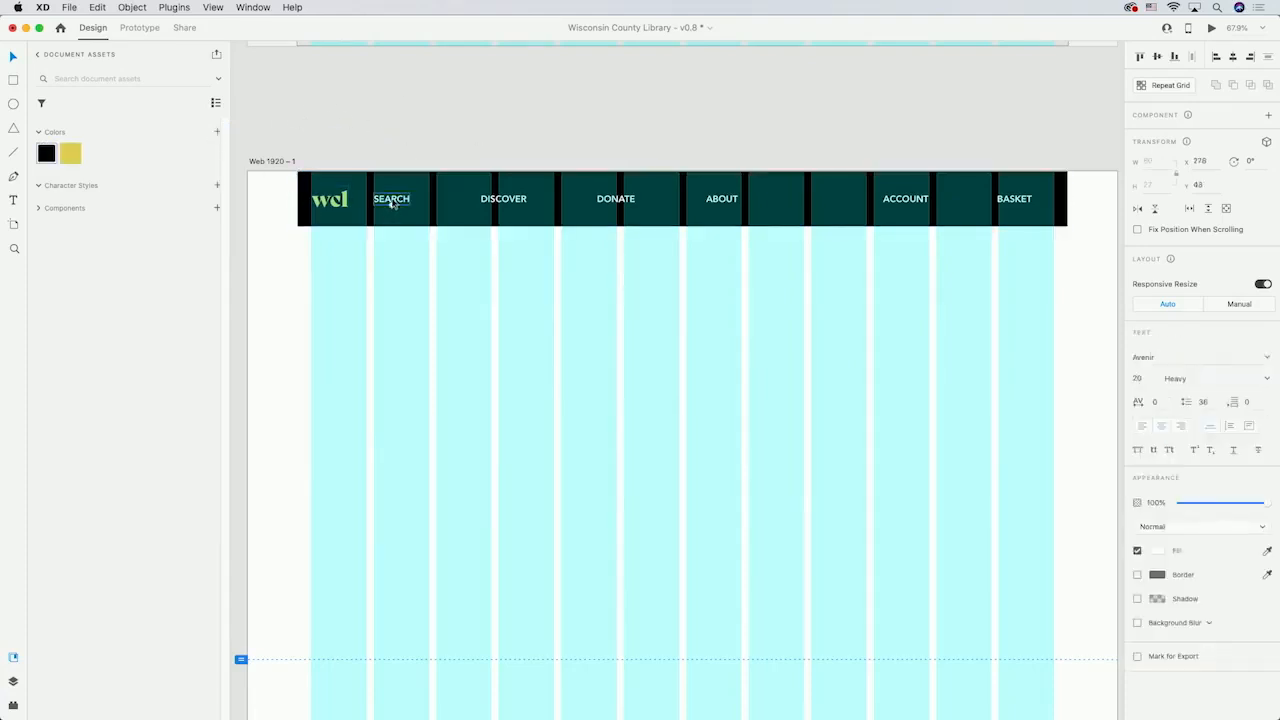
click(218, 134)
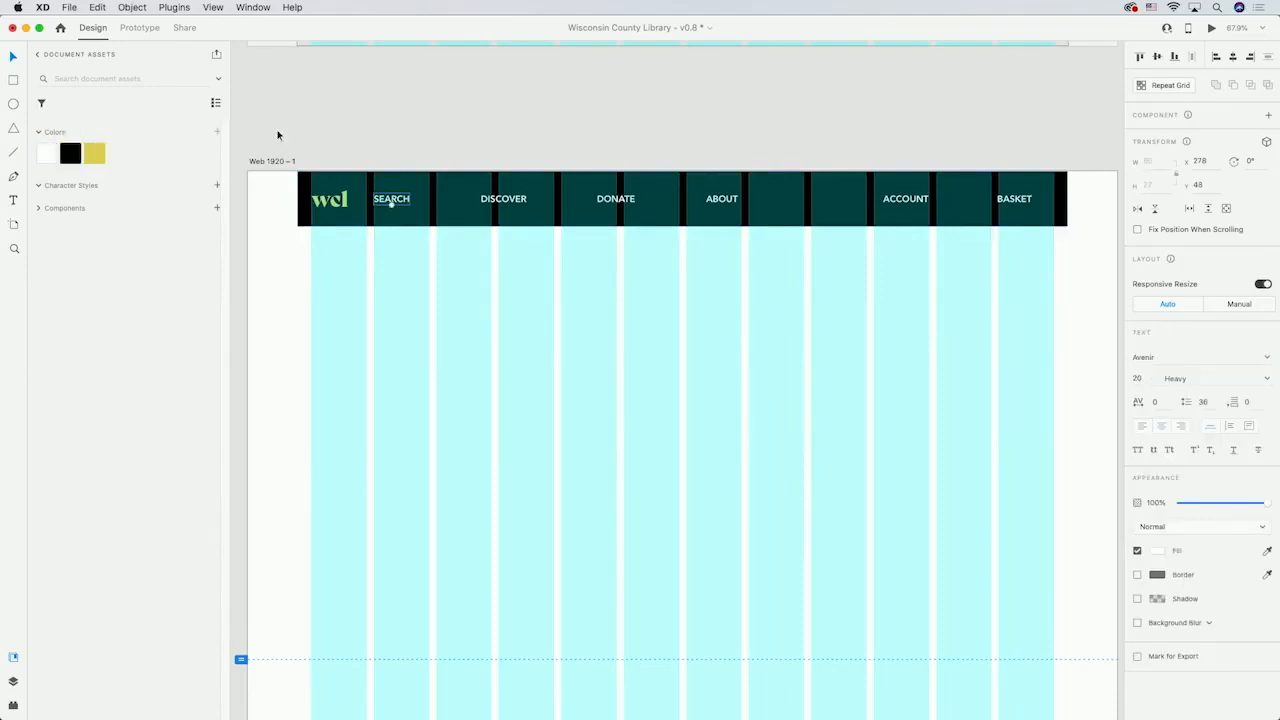
click(314, 126)
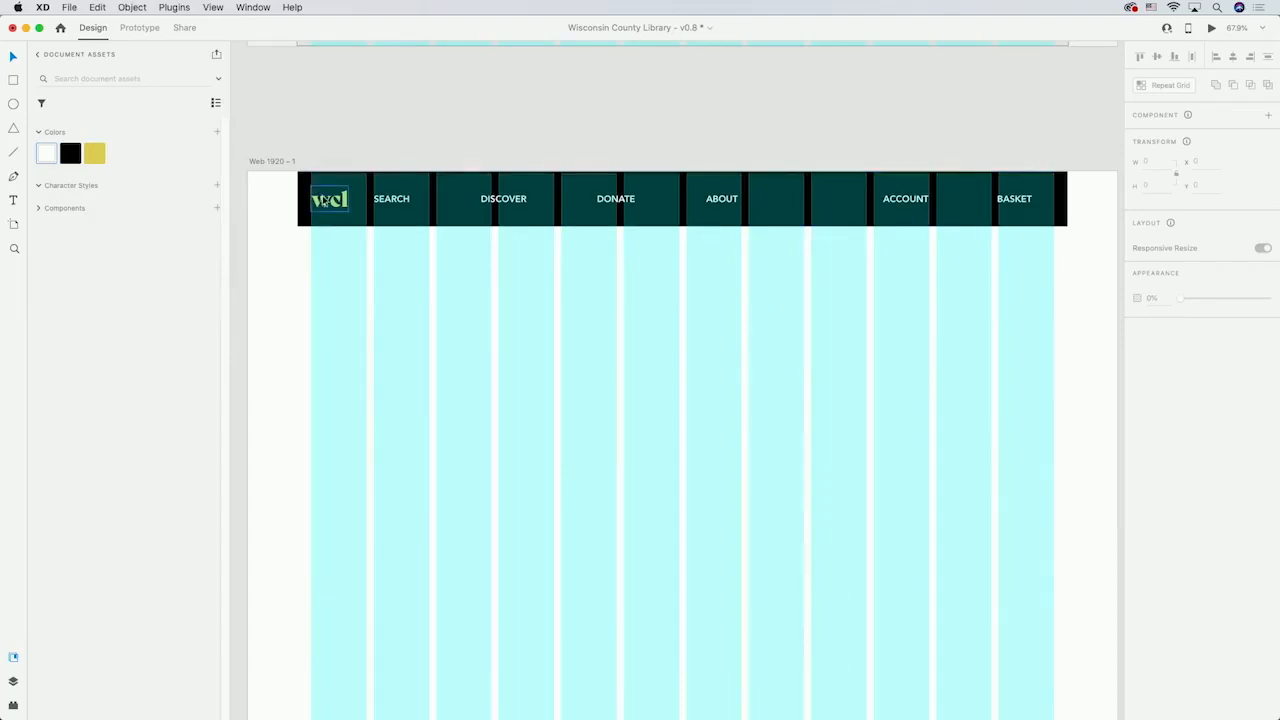
Save the text formatting of the wcl logo and of the SEARCH label as character styles in the document assets
click(324, 200)
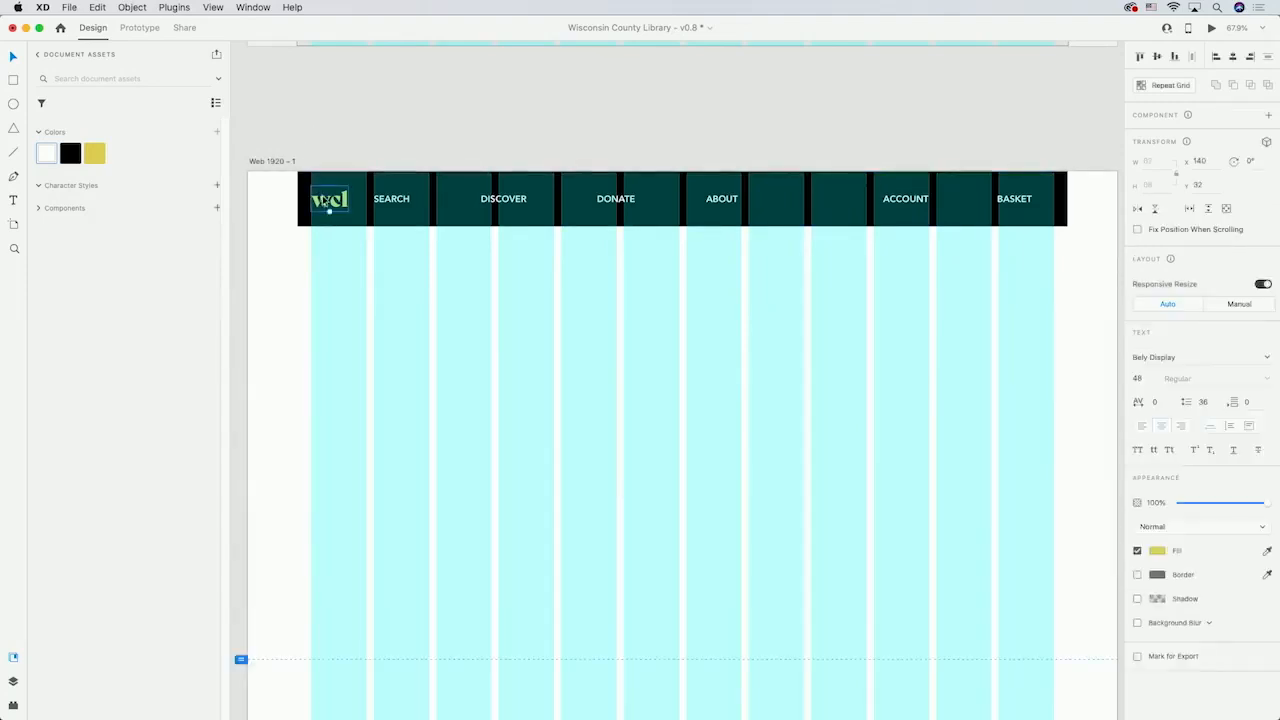
click(218, 186)
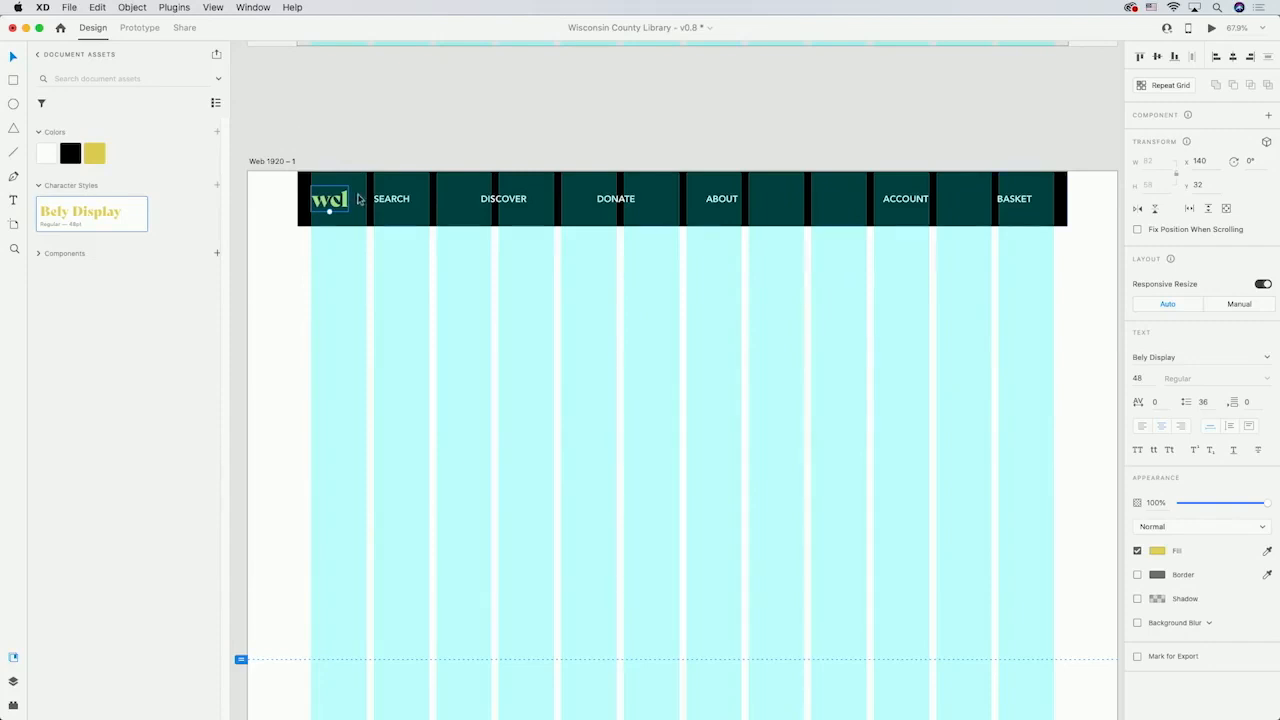
click(391, 203)
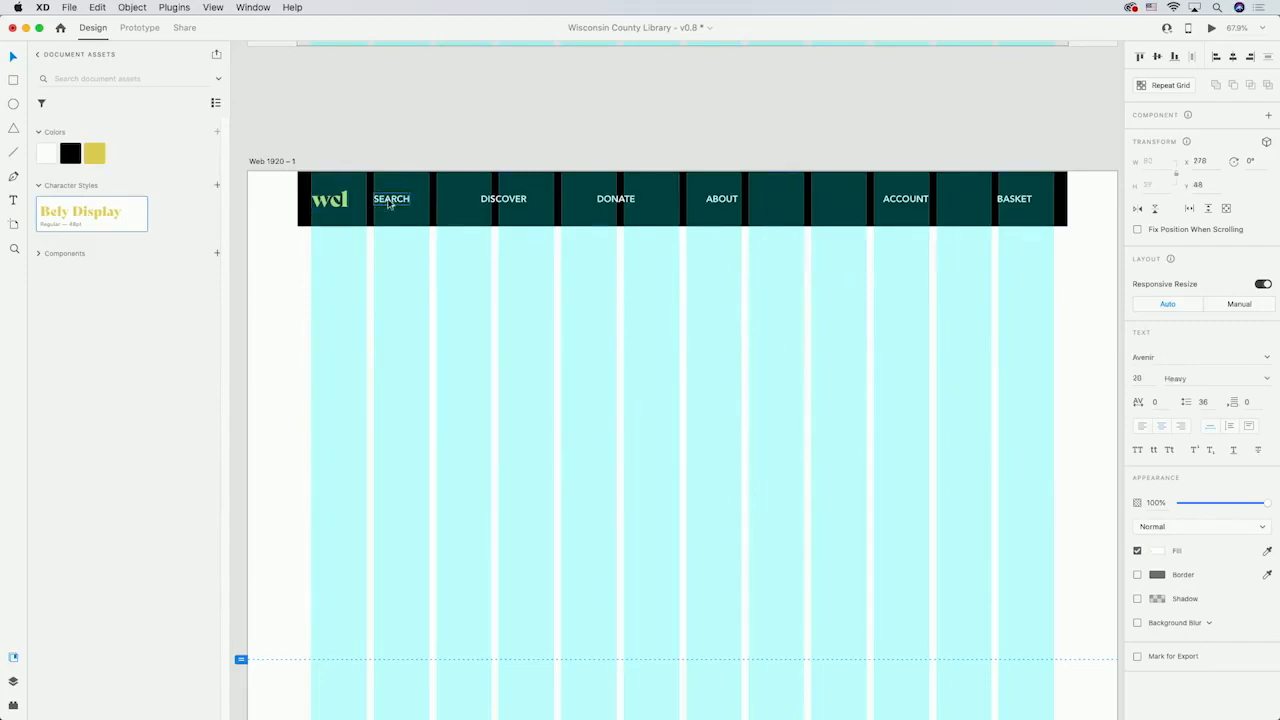
click(216, 186)
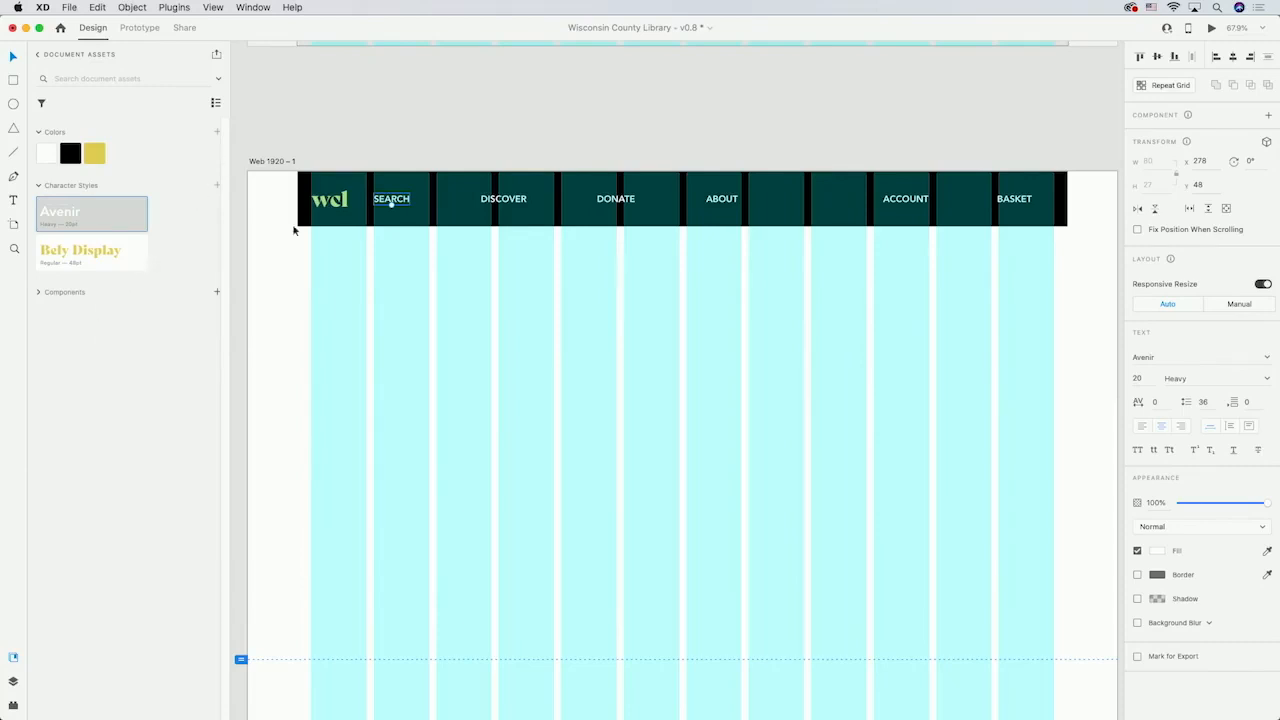
Group the black bar with its logo and all labels, and save the group as a component in the document assets
drag(281, 258, 1072, 160)
right_click(953, 194)
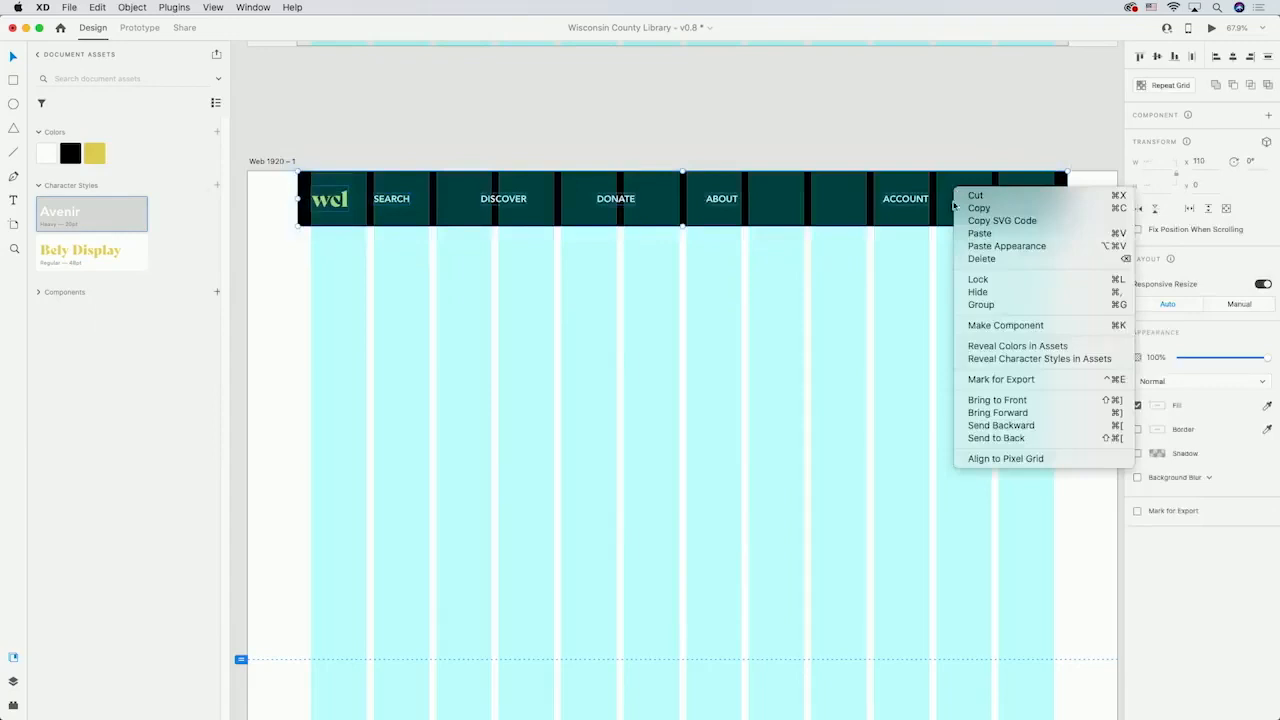
click(983, 304)
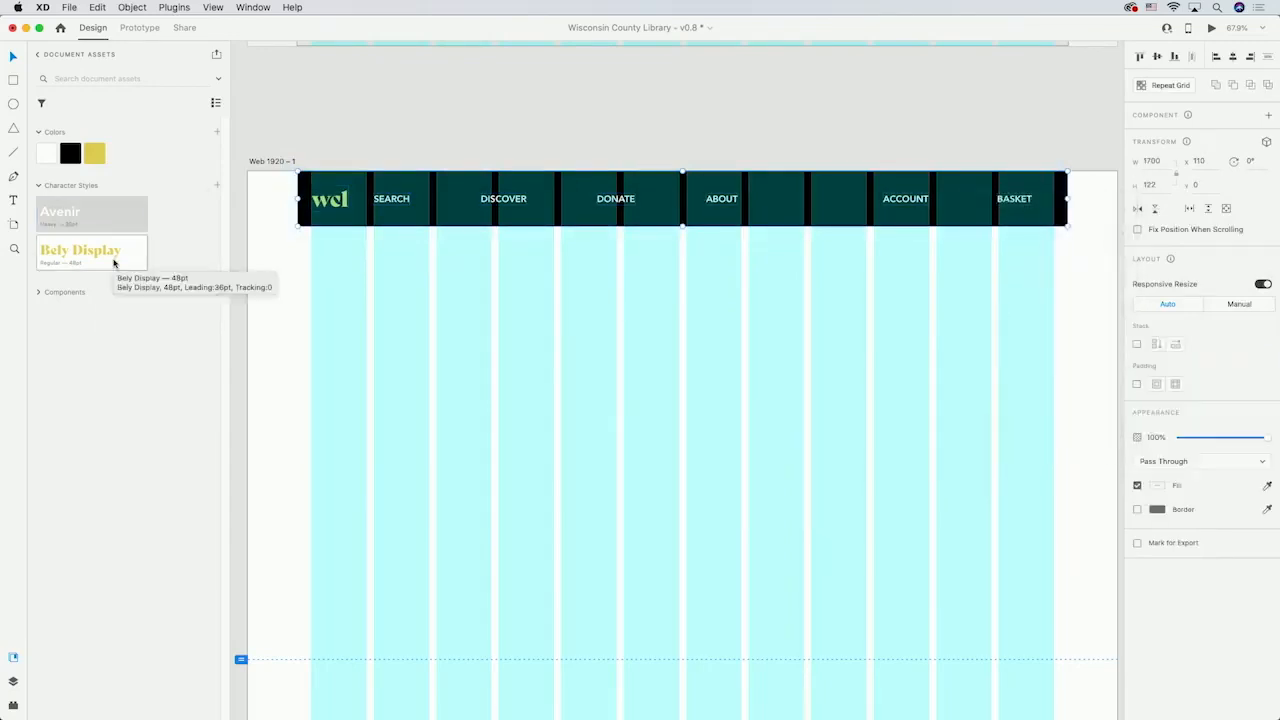
click(327, 126)
drag(289, 128, 1077, 251)
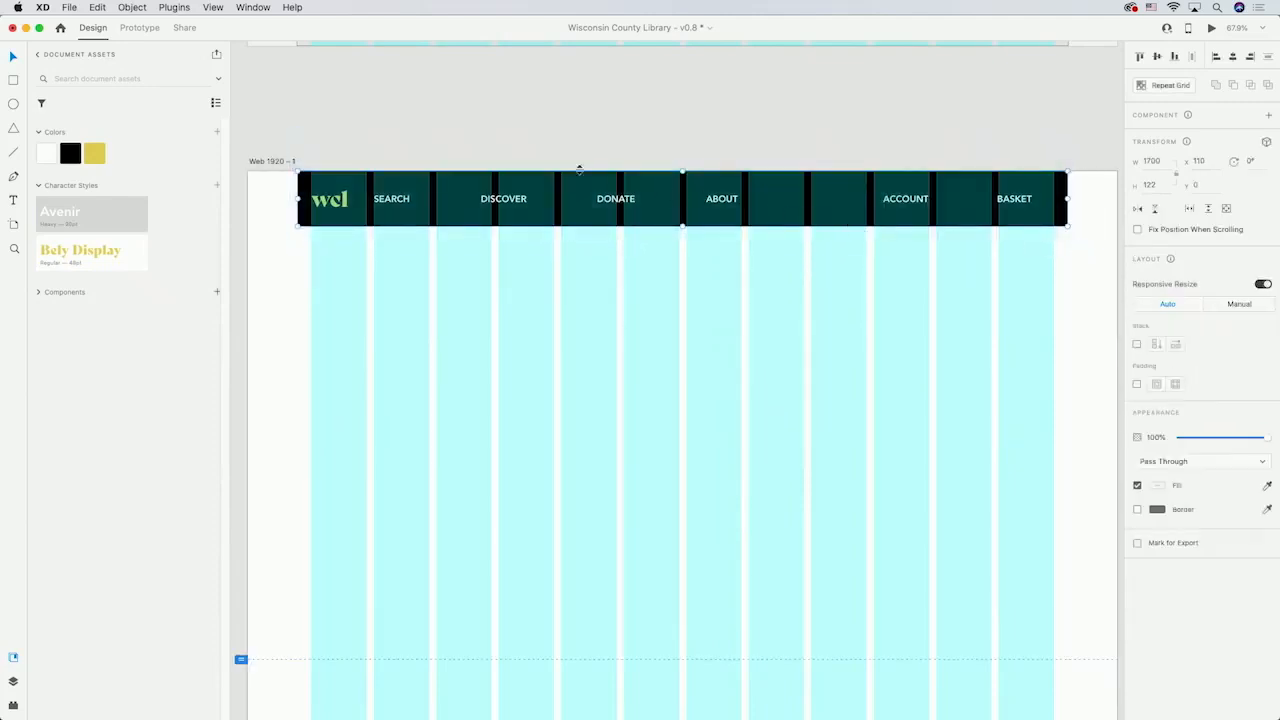
click(217, 292)
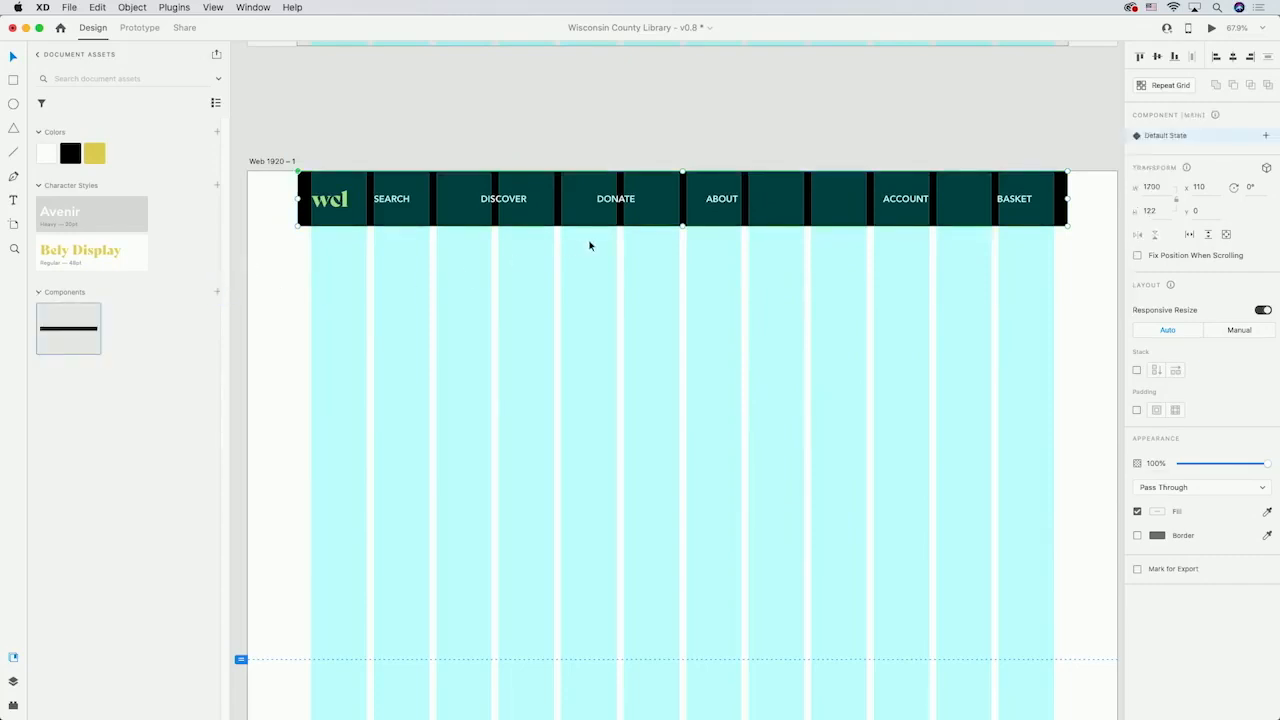
Place an instance of the navigation bar component on the Web 1920 – 2 artboard
scroll(757, 350, down, 3)
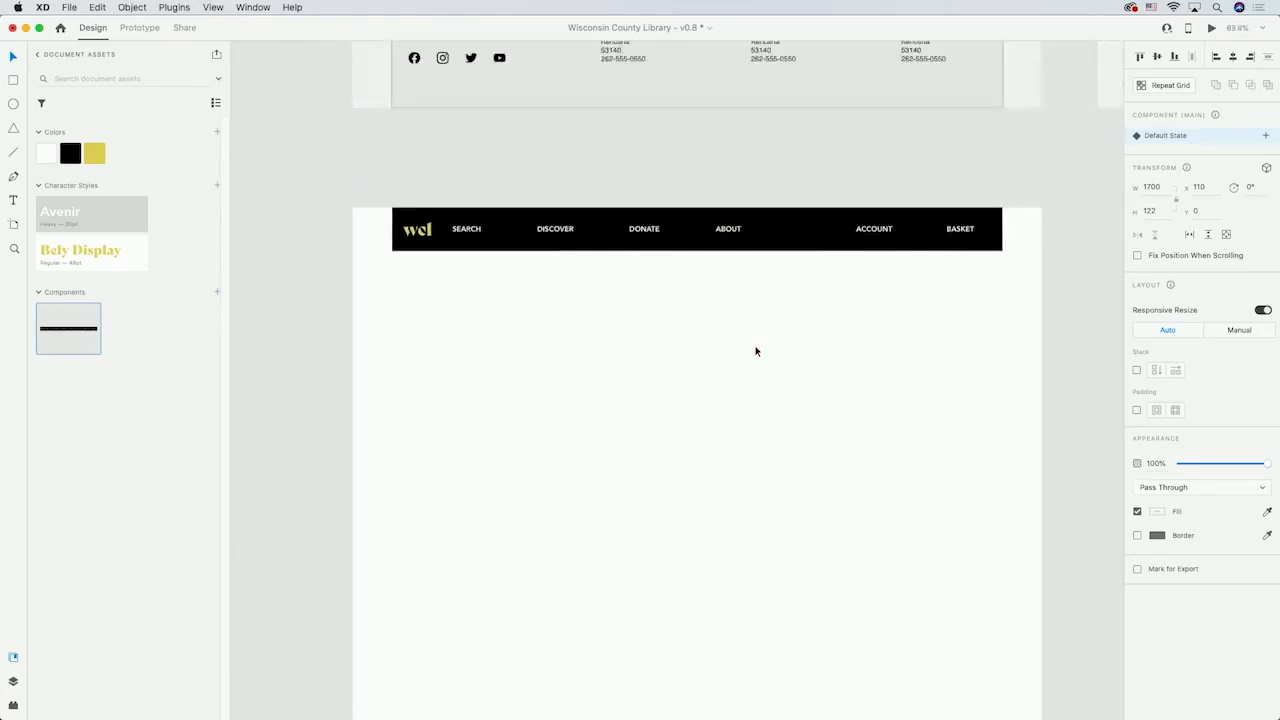
scroll(900, 357, down, 1)
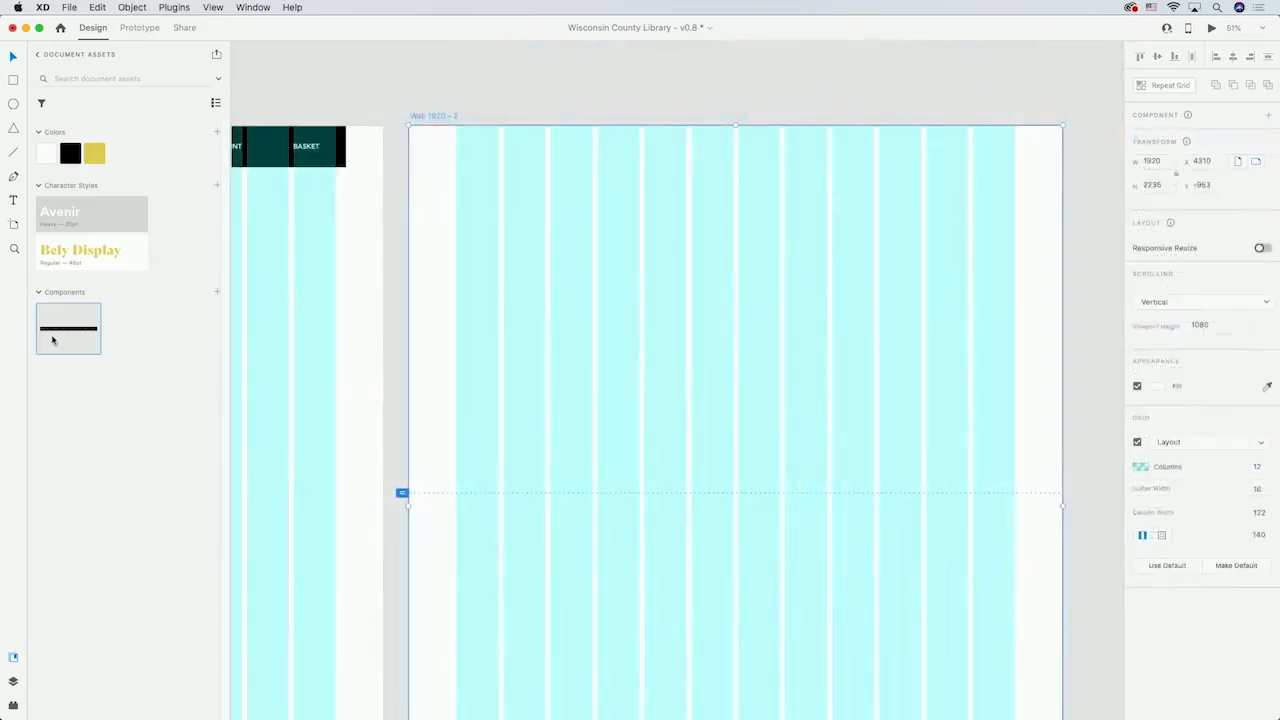
drag(52, 337, 688, 202)
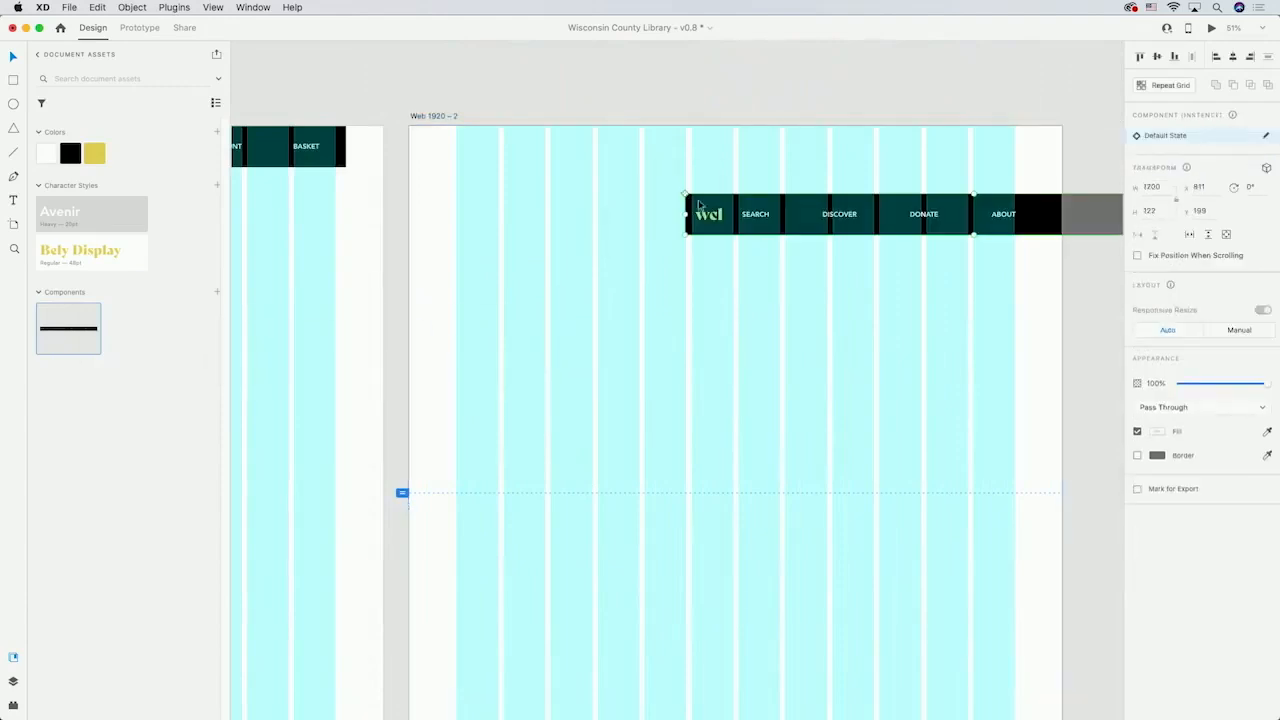
Align the navigation bar instance with the layout grid at the upper edge of the Web 1920 – 2 artboard
drag(799, 210, 561, 146)
click(628, 274)
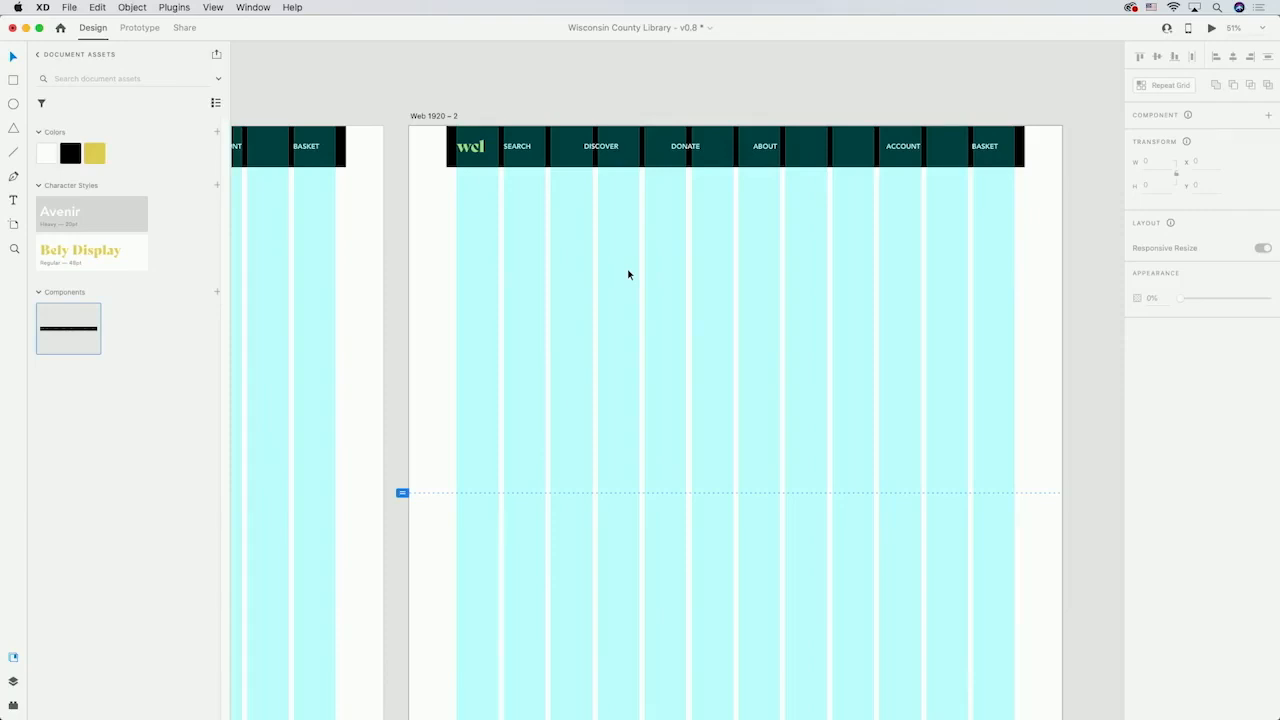
Try recolouring the SEARCH label red in the navigation bar's main component, and undo the change
right_click(55, 316)
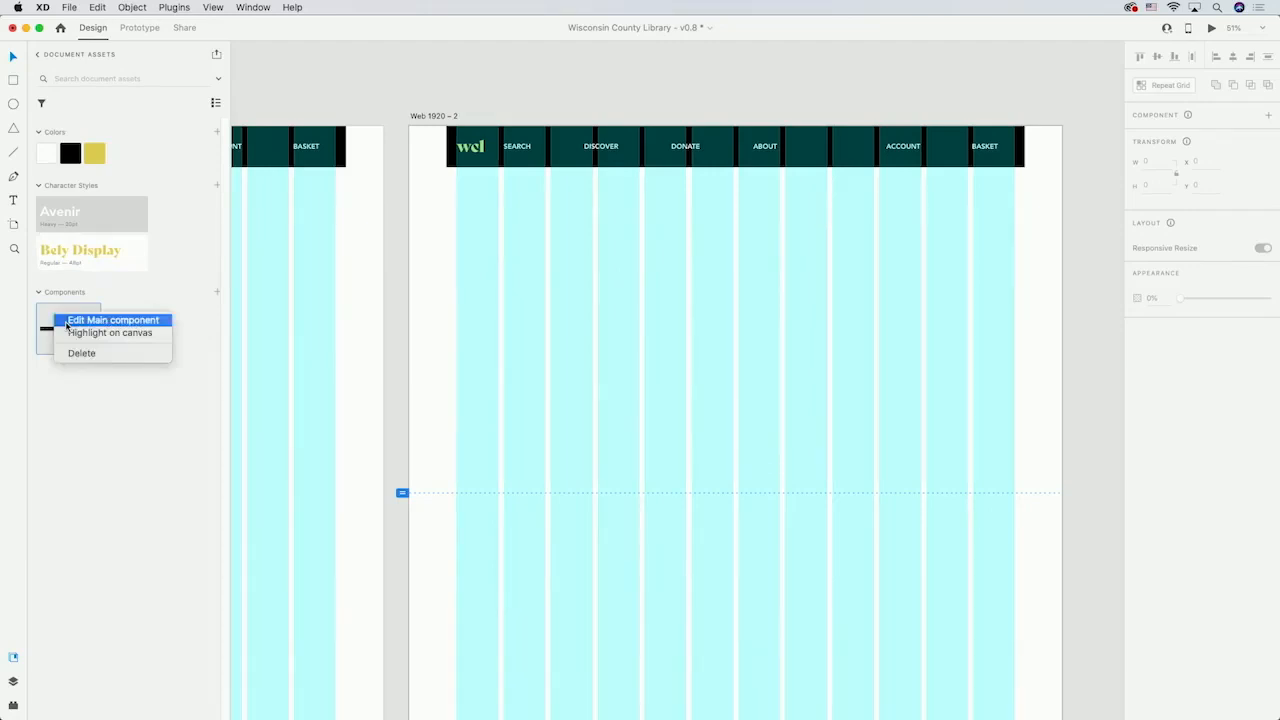
click(100, 320)
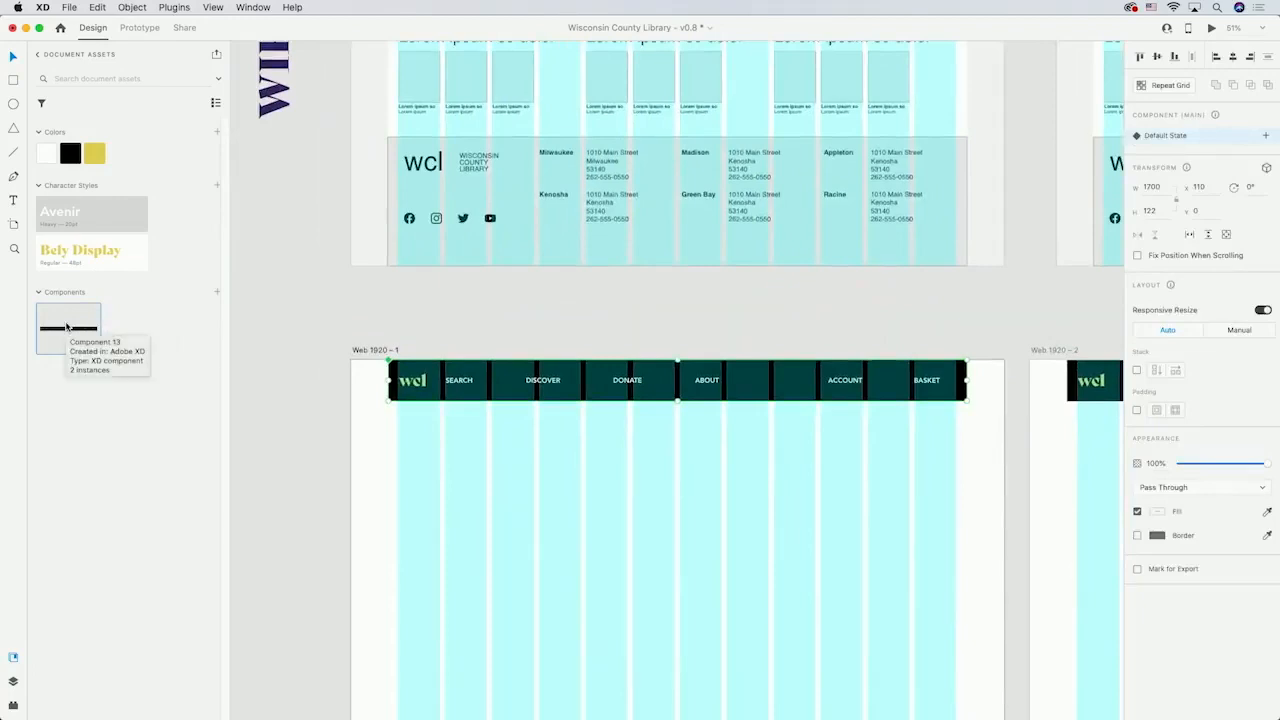
drag(929, 308, 813, 285)
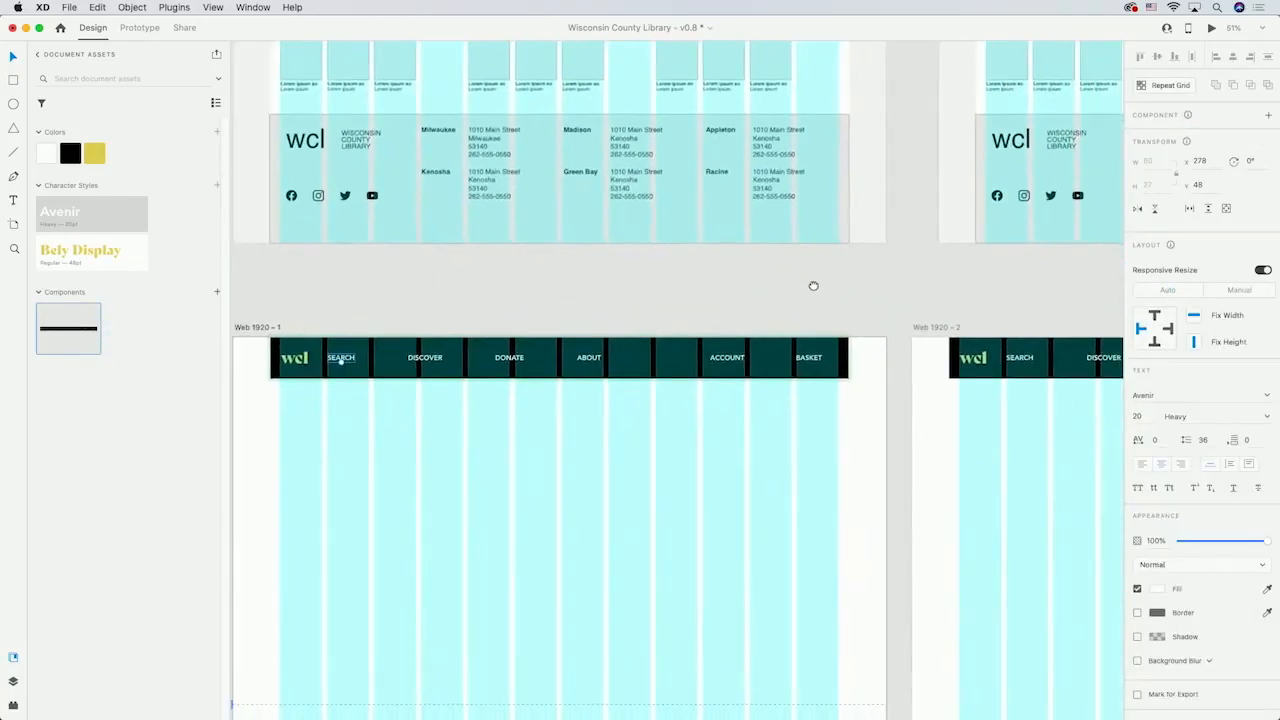
click(1157, 589)
click(1060, 537)
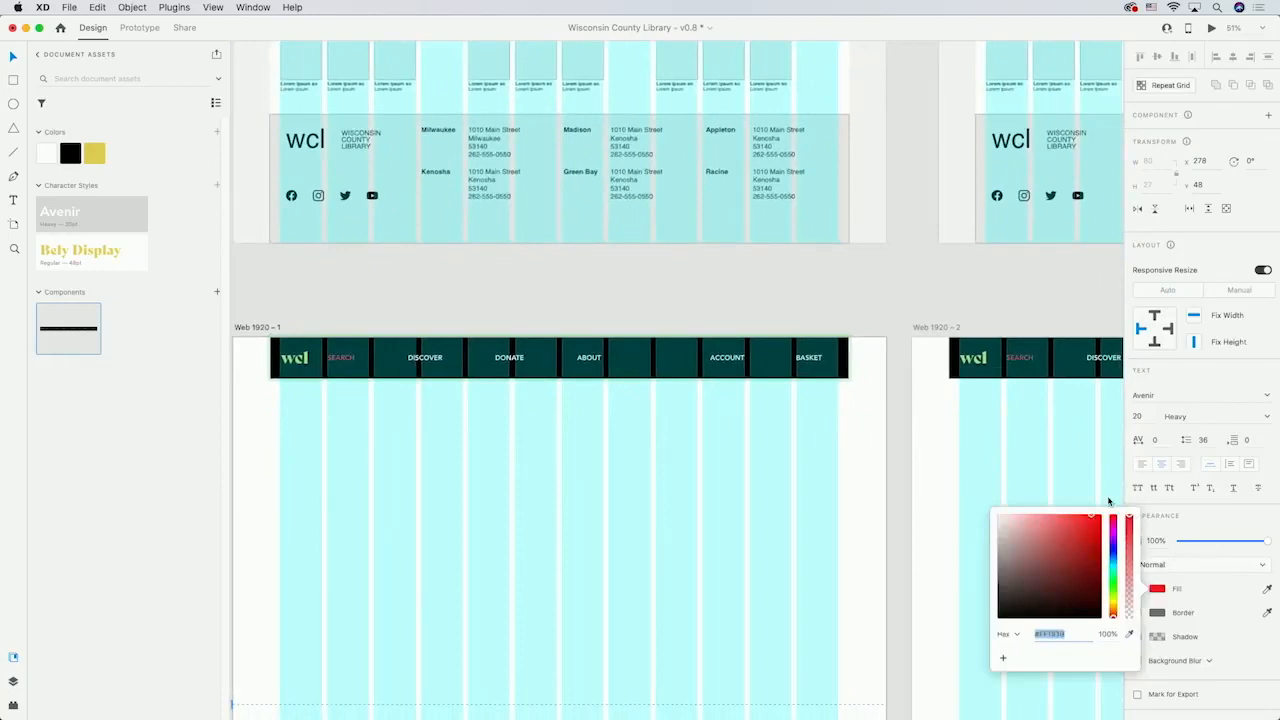
click(838, 300)
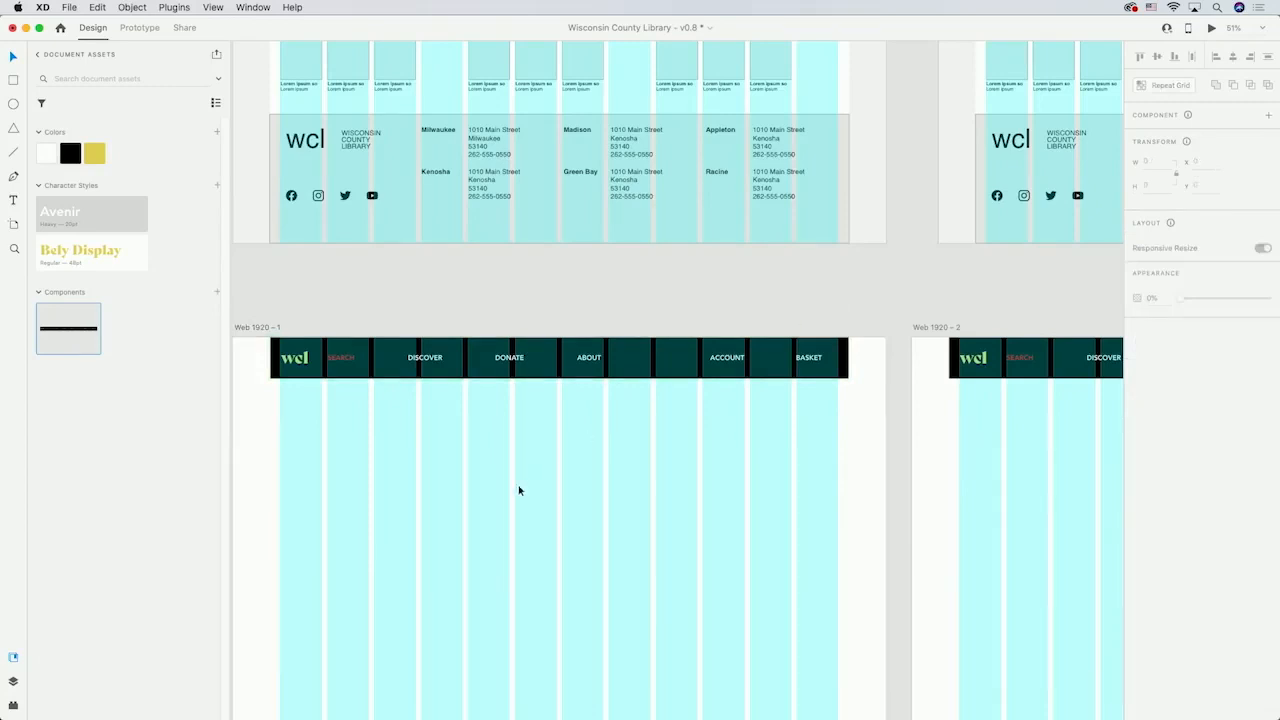
key(super+z)
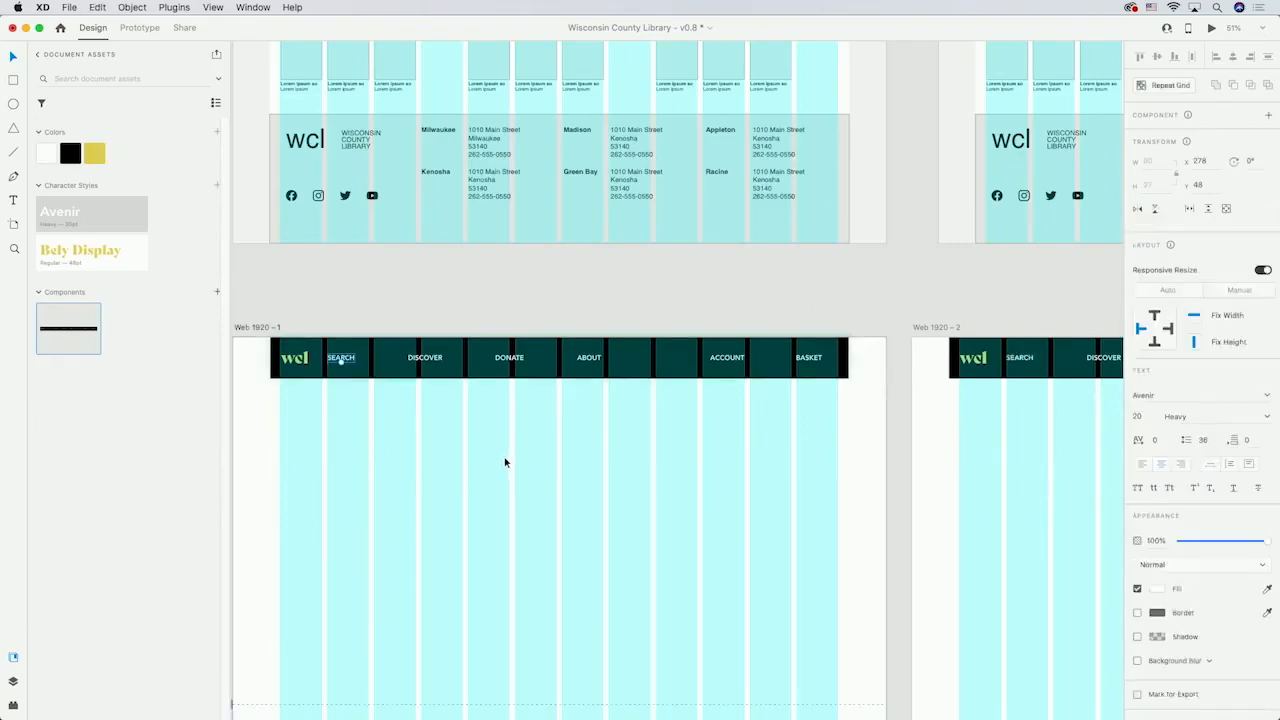
Draw a hero rectangle about 980 × 496 directly below the navigation bar on Web 1920 – 1, starting at the bar's left edge
drag(397, 477, 495, 251)
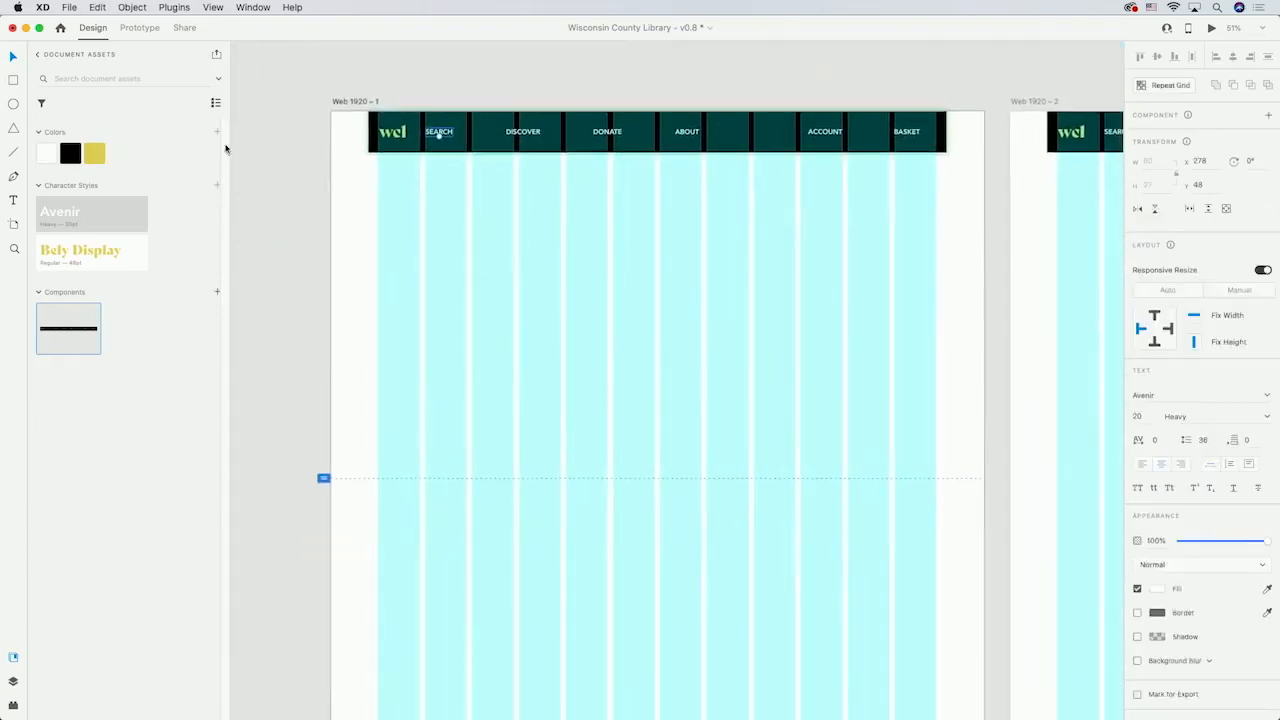
click(13, 81)
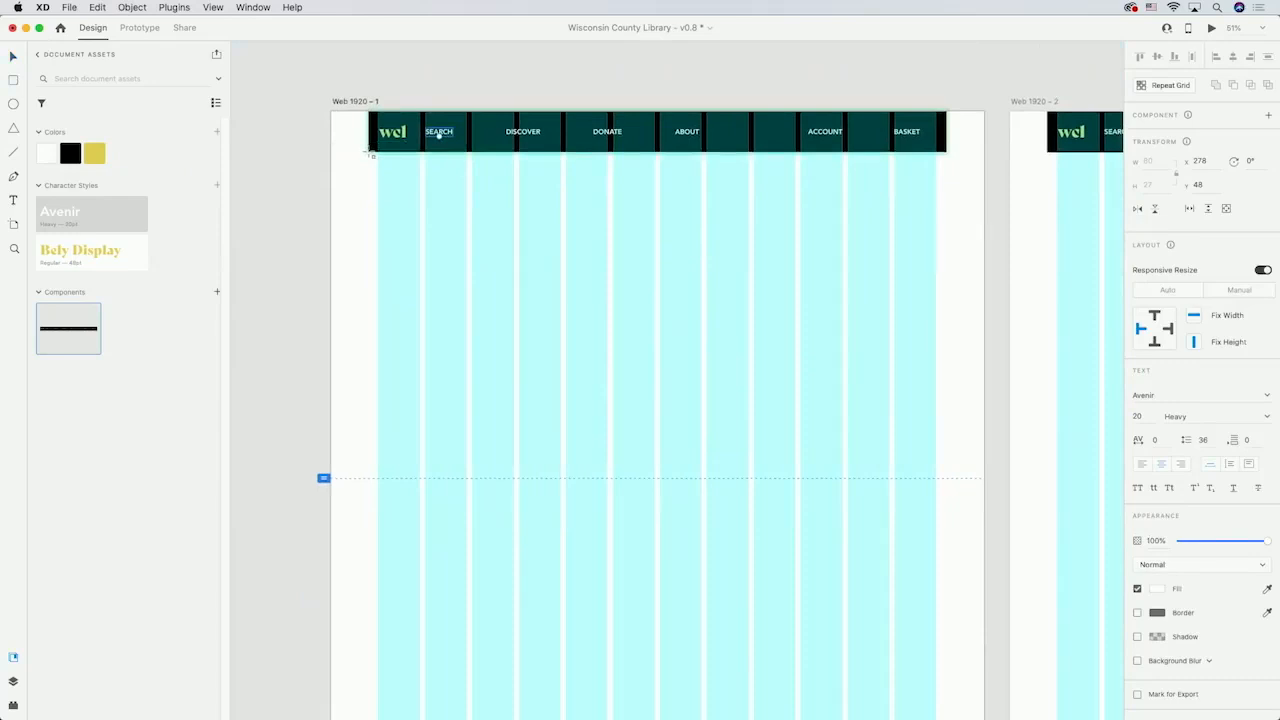
key(v)
click(379, 205)
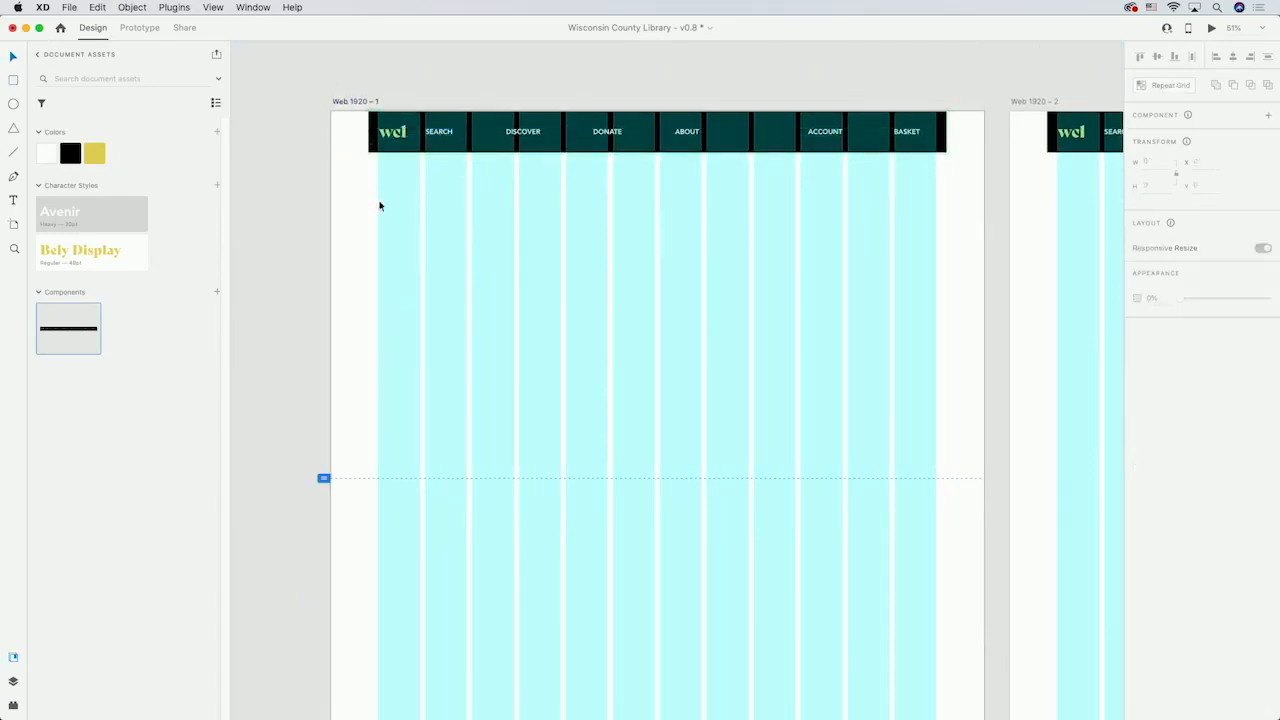
key(r)
drag(373, 143, 702, 321)
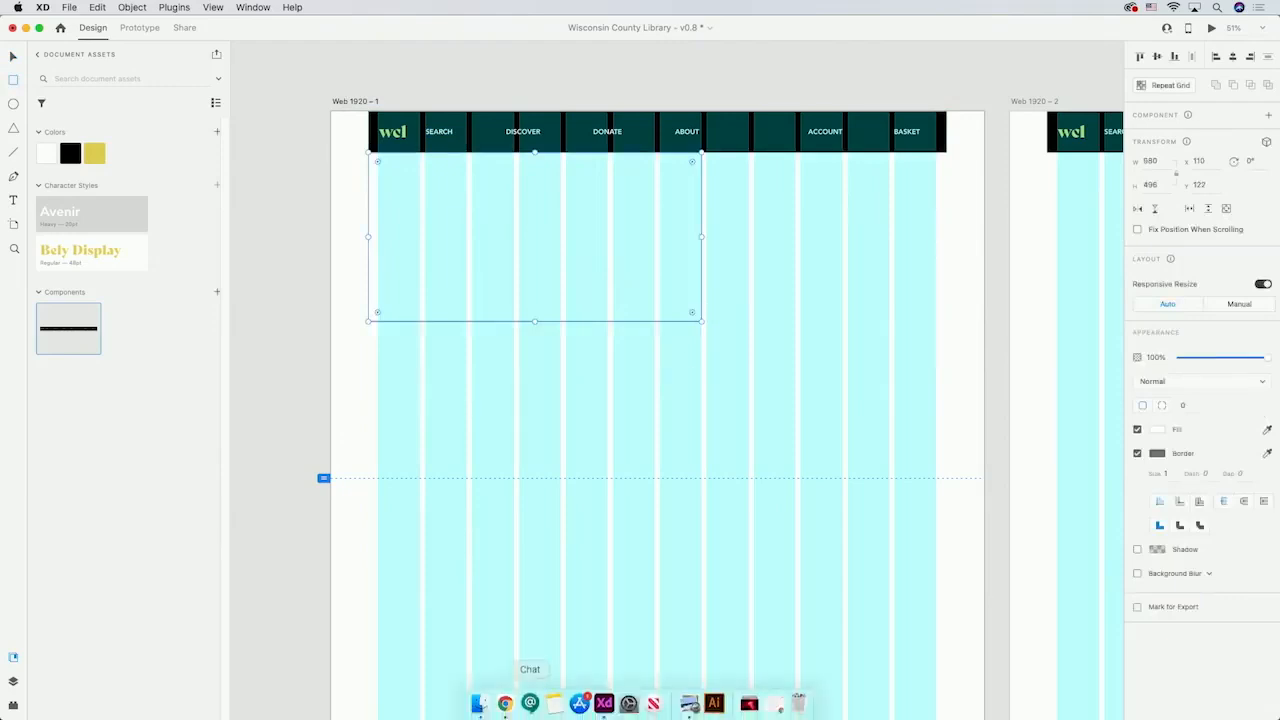
Switch to Finder and fill the hero rectangle with the portrait photo from the Hero images folder
click(479, 704)
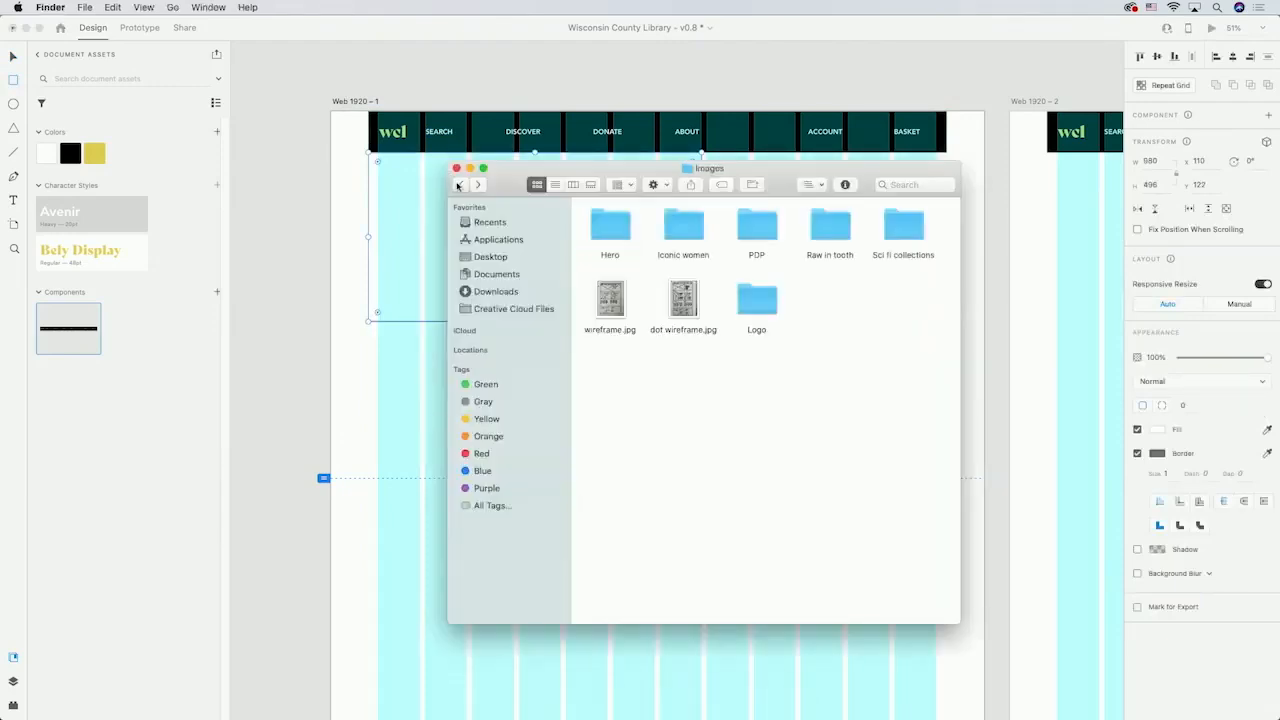
double_click(626, 238)
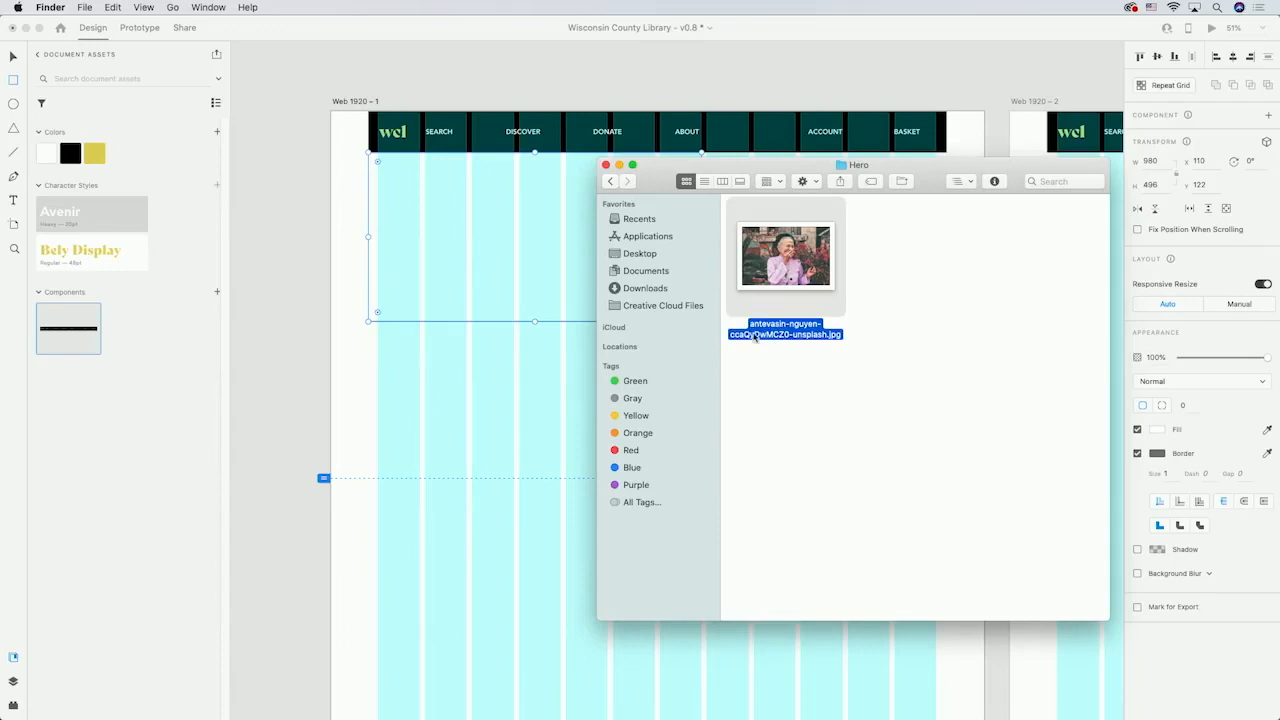
drag(781, 276, 536, 250)
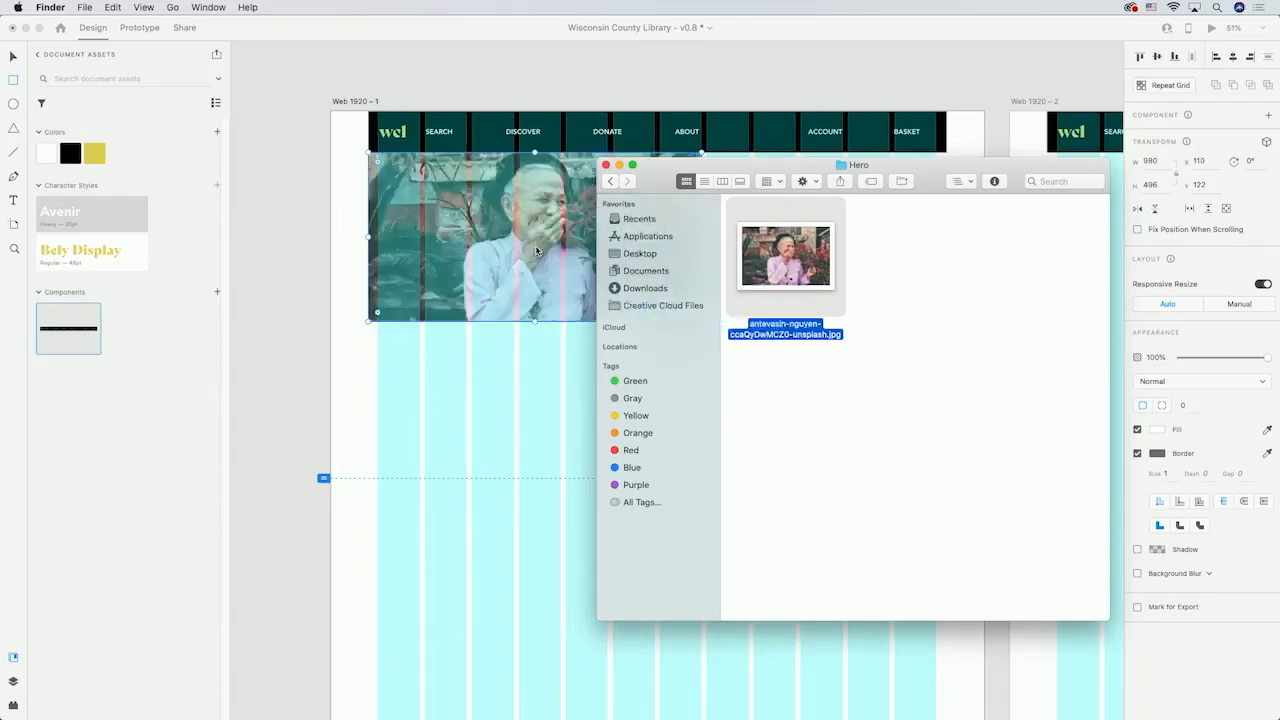
click(536, 251)
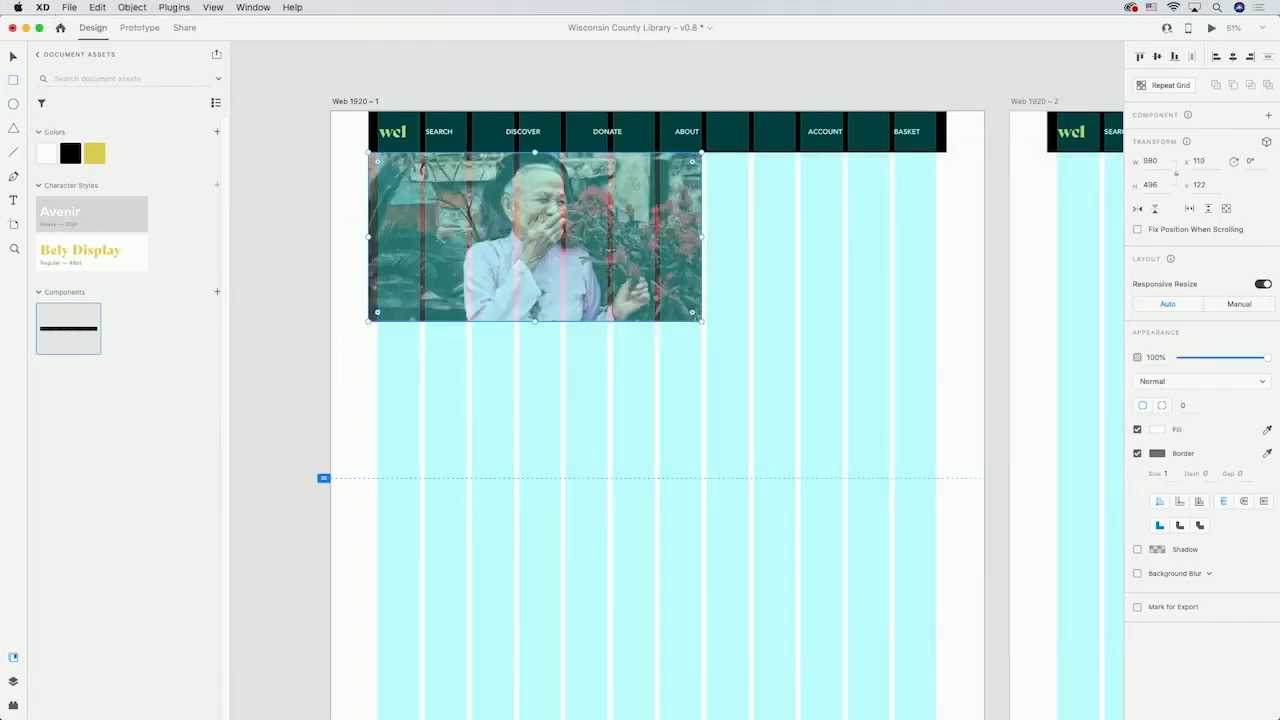
click(708, 324)
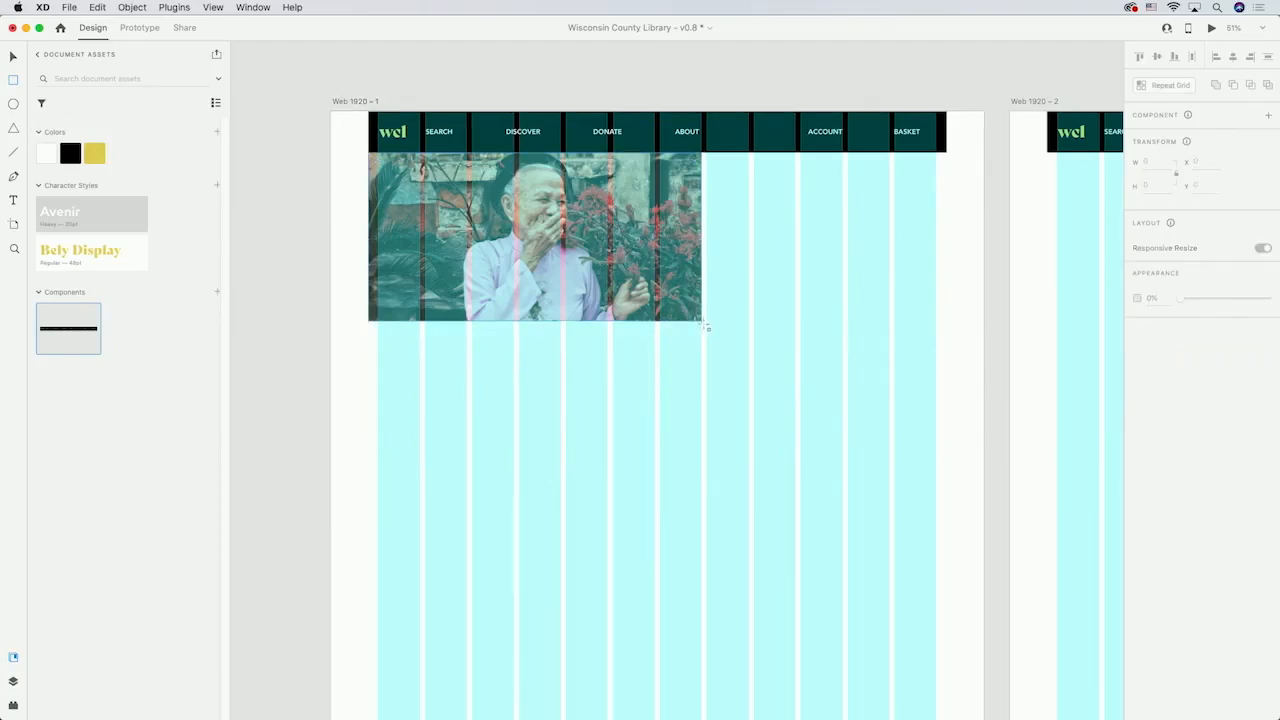
Draw a borderless rectangle about 720 × 496 beside the hero photo, ending at the navigation bar's right edge
drag(708, 324, 947, 152)
click(1137, 453)
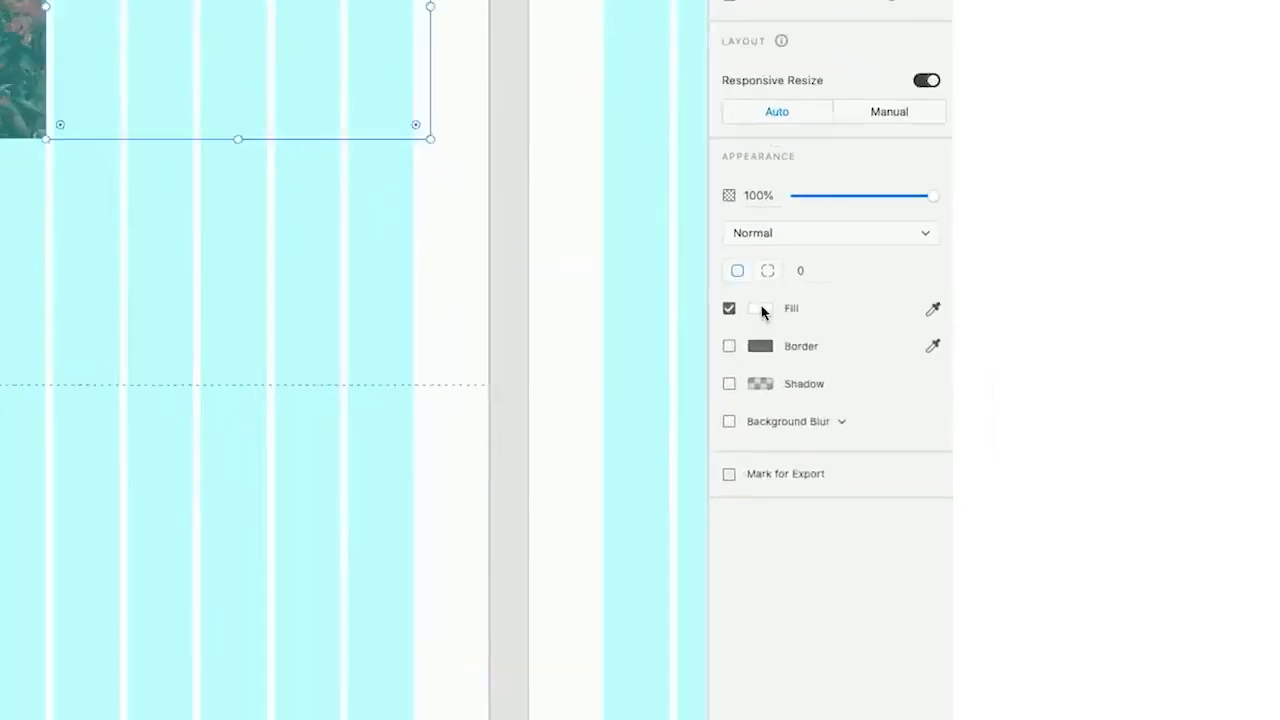
Fill the rectangle beside the photo with #382862 and save that colour in the document assets
click(1157, 430)
text(382862)
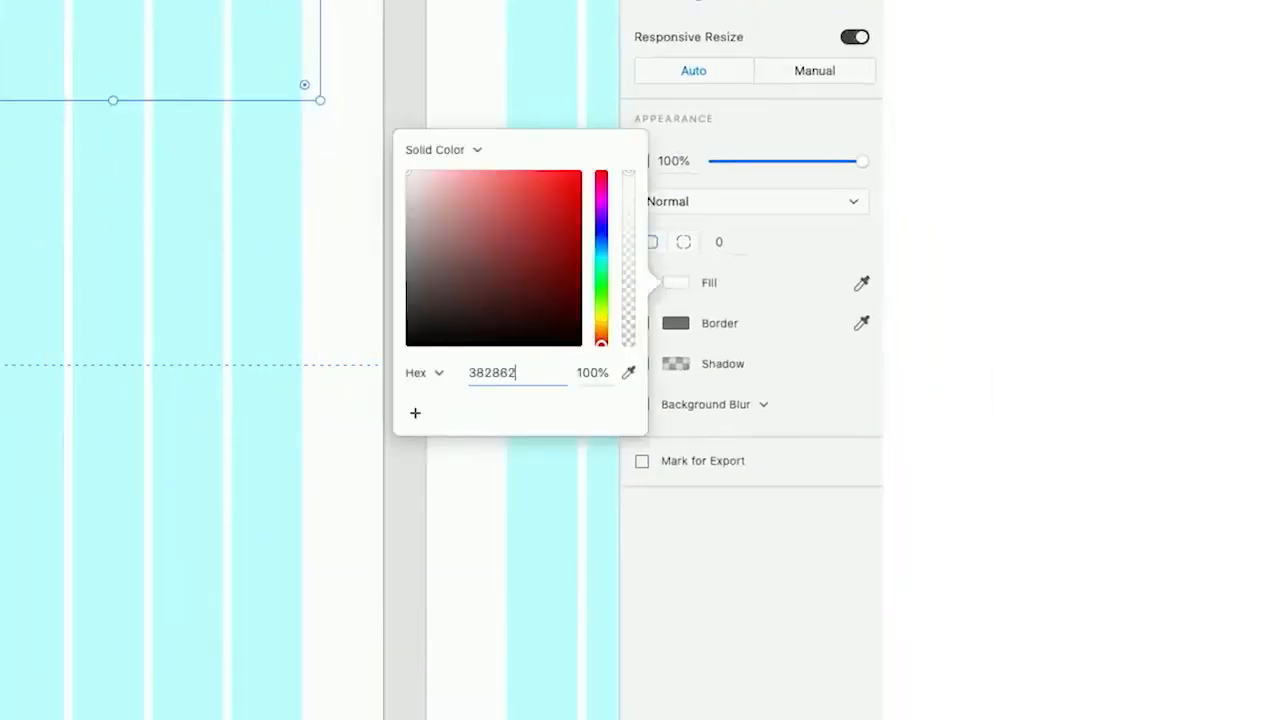
key(Return)
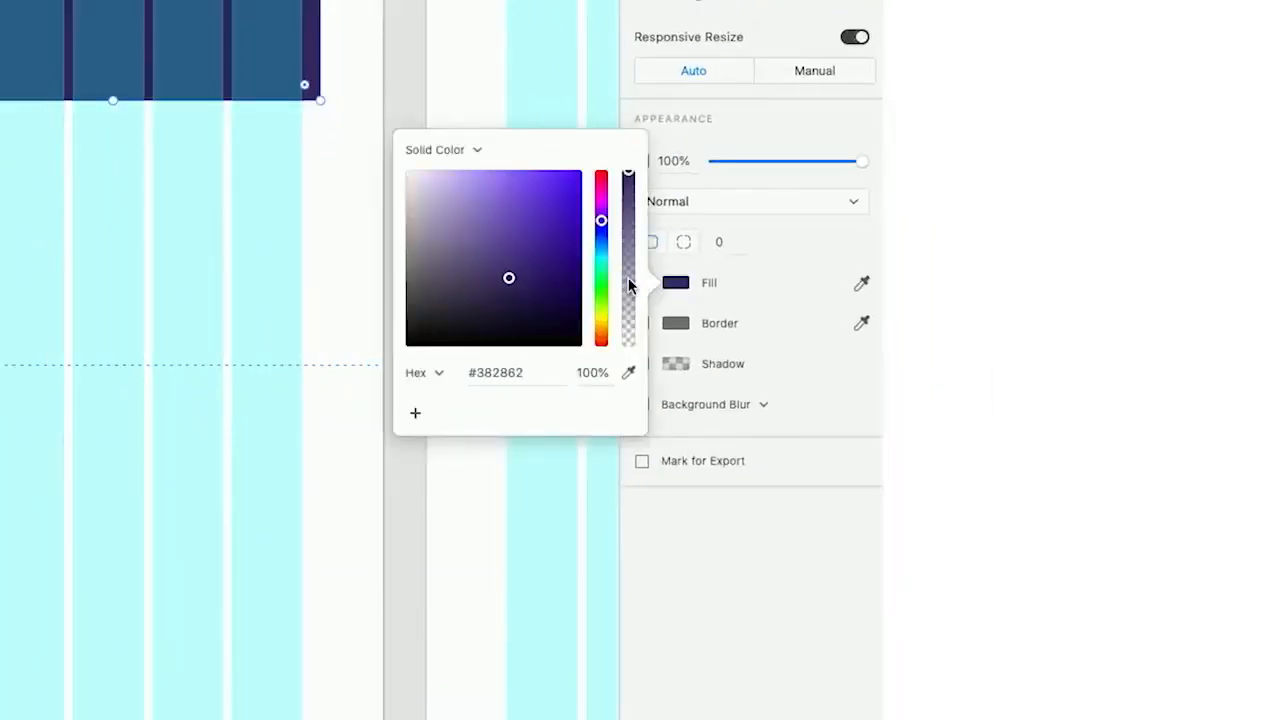
key(v)
key(Escape)
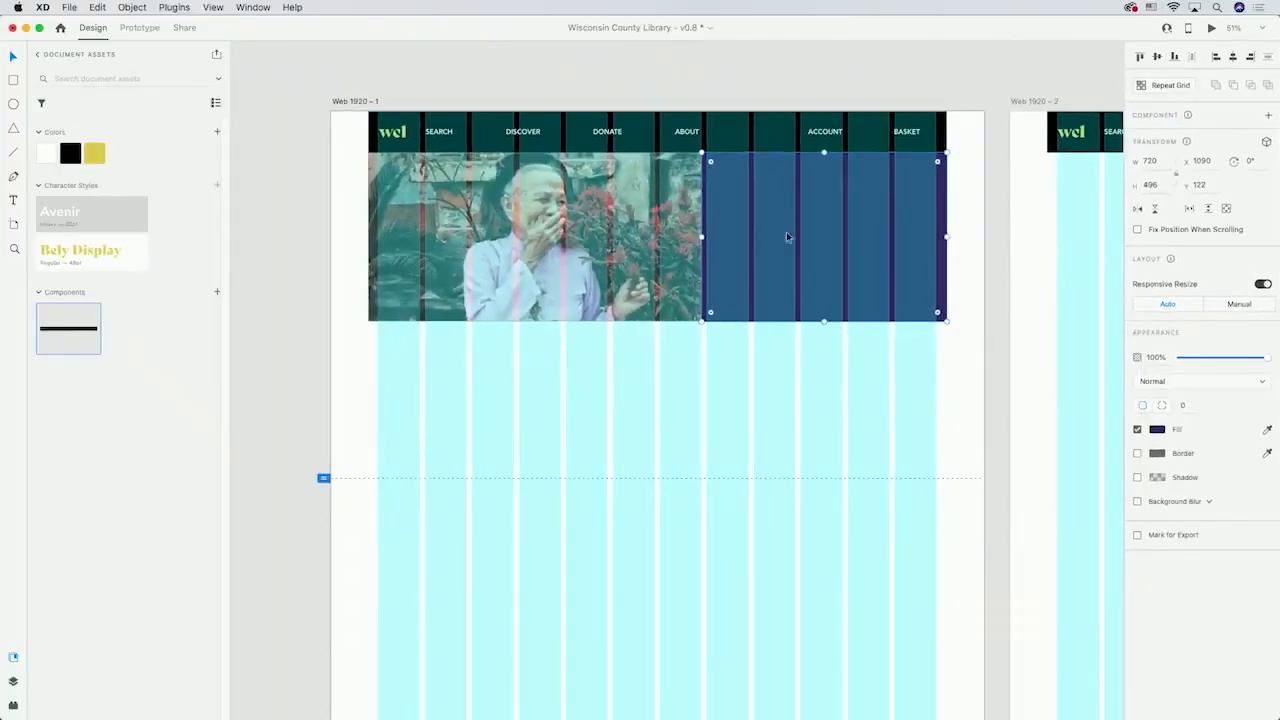
click(215, 133)
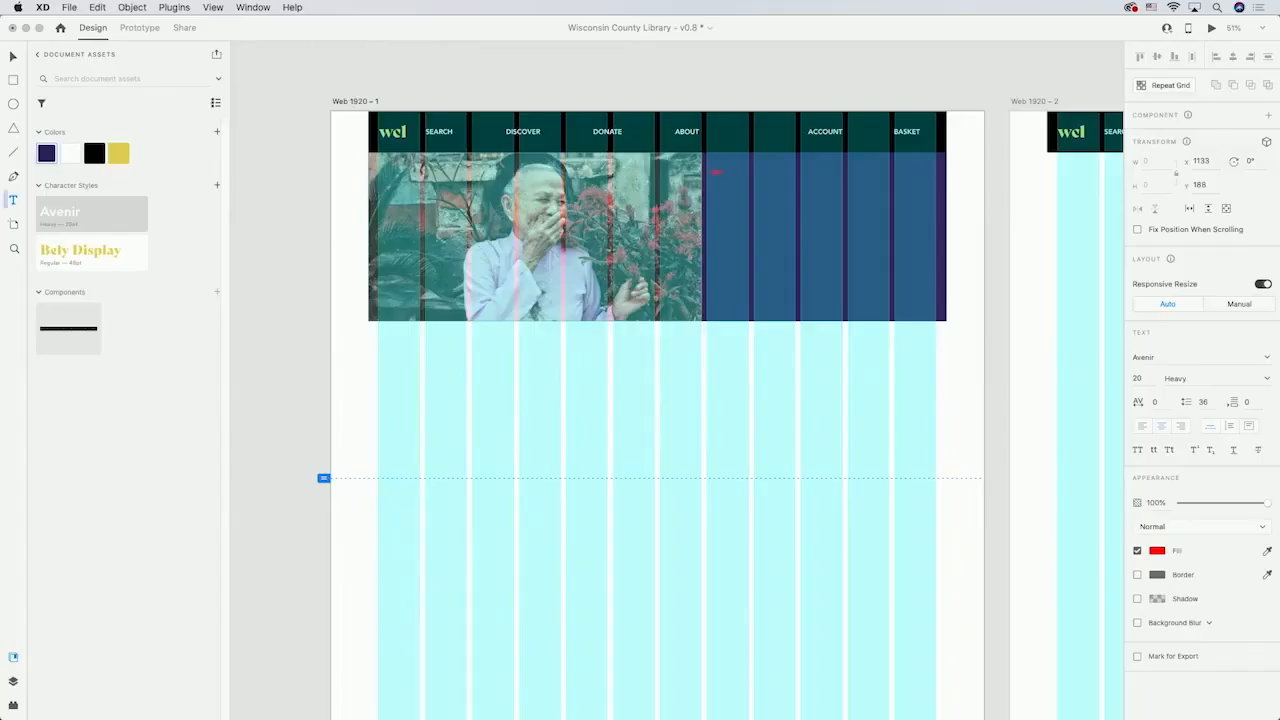
Add three separate text lines on the purple rectangle: FEATURED AUTHOR, Breaking the mold and Lorem ipsum
text(t)
text( AUTHOR)
key(Escape)
drag(740, 172, 774, 167)
key(t)
click(717, 191)
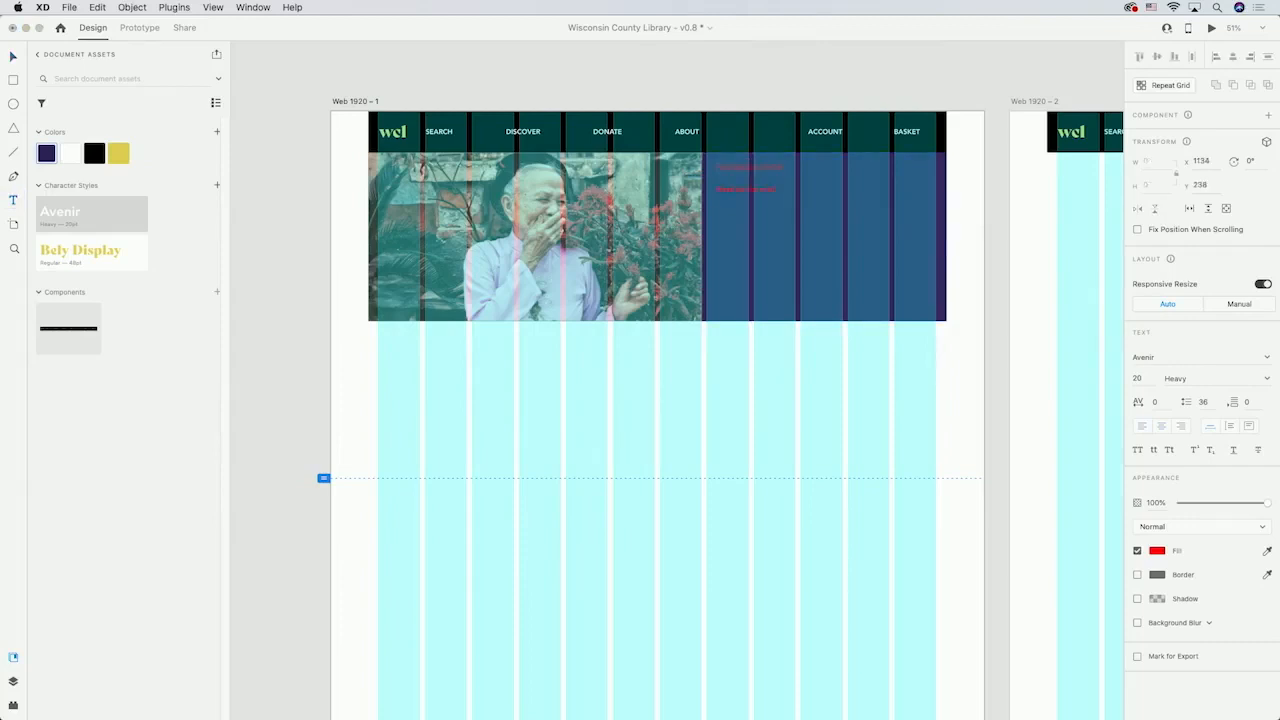
click(718, 216)
key(Escape)
Recolour all three text lines on the purple rectangle white
shift+click(750, 167)
shift+click(744, 190)
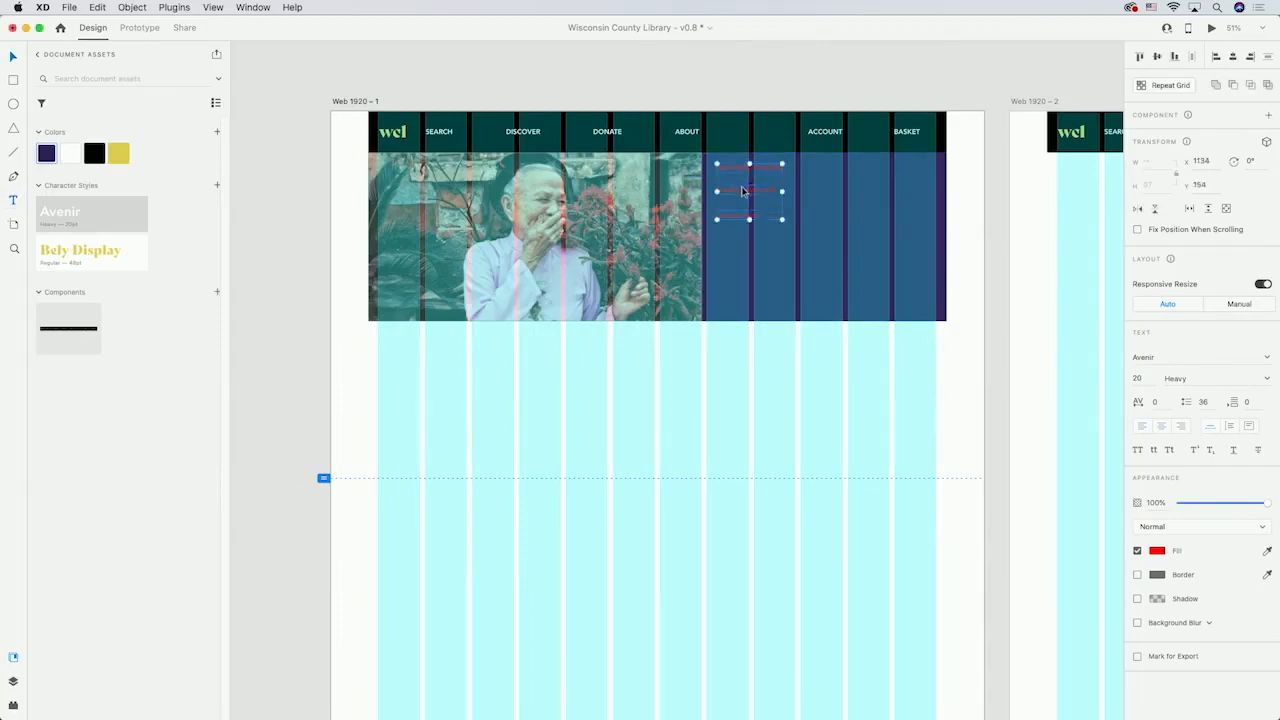
click(1157, 550)
drag(1097, 529, 836, 396)
click(807, 365)
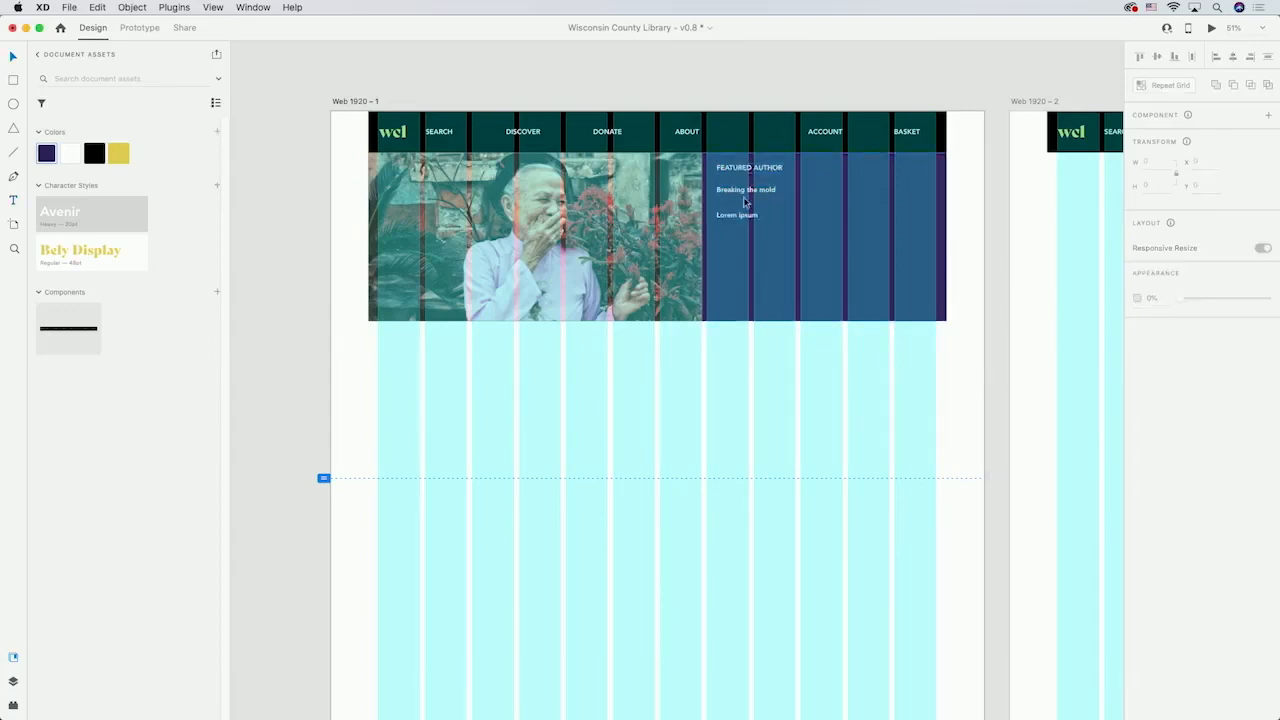
Group the three hero text lines and name the group Featured Author
click(750, 170)
shift+click(750, 218)
key(super+g)
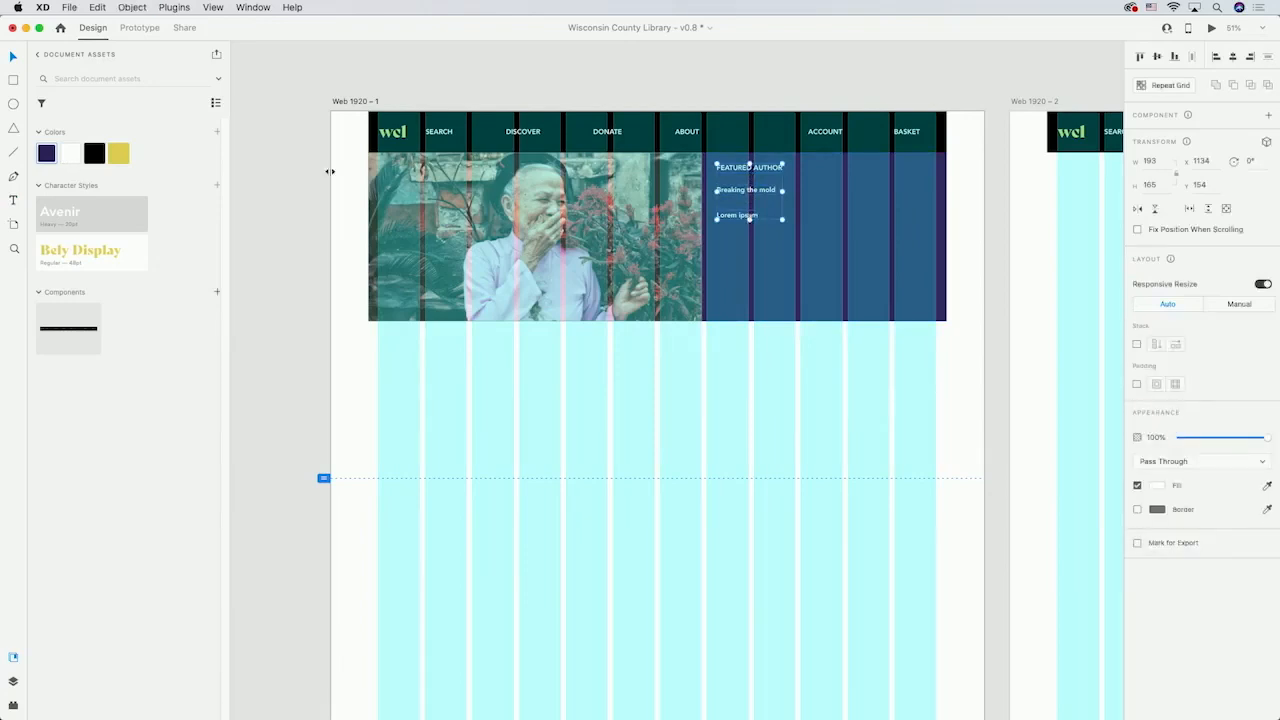
click(14, 682)
key(super+r)
text(Featured Author)
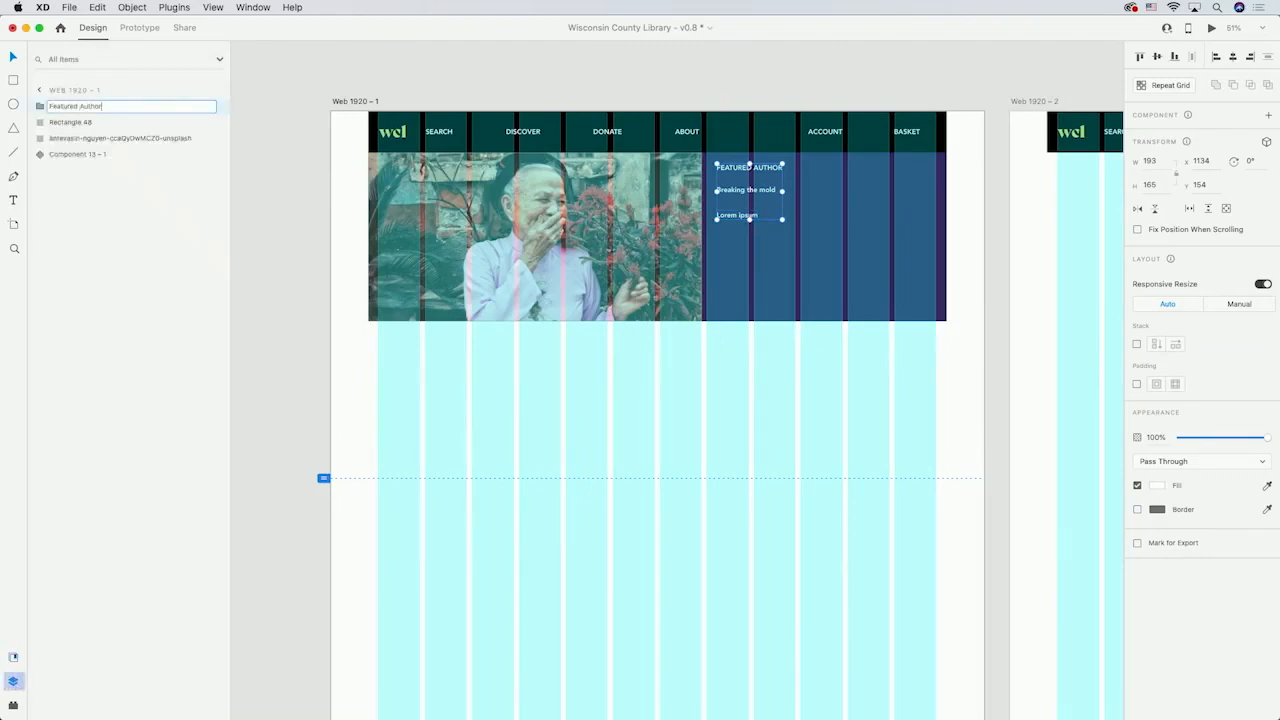
key(Return)
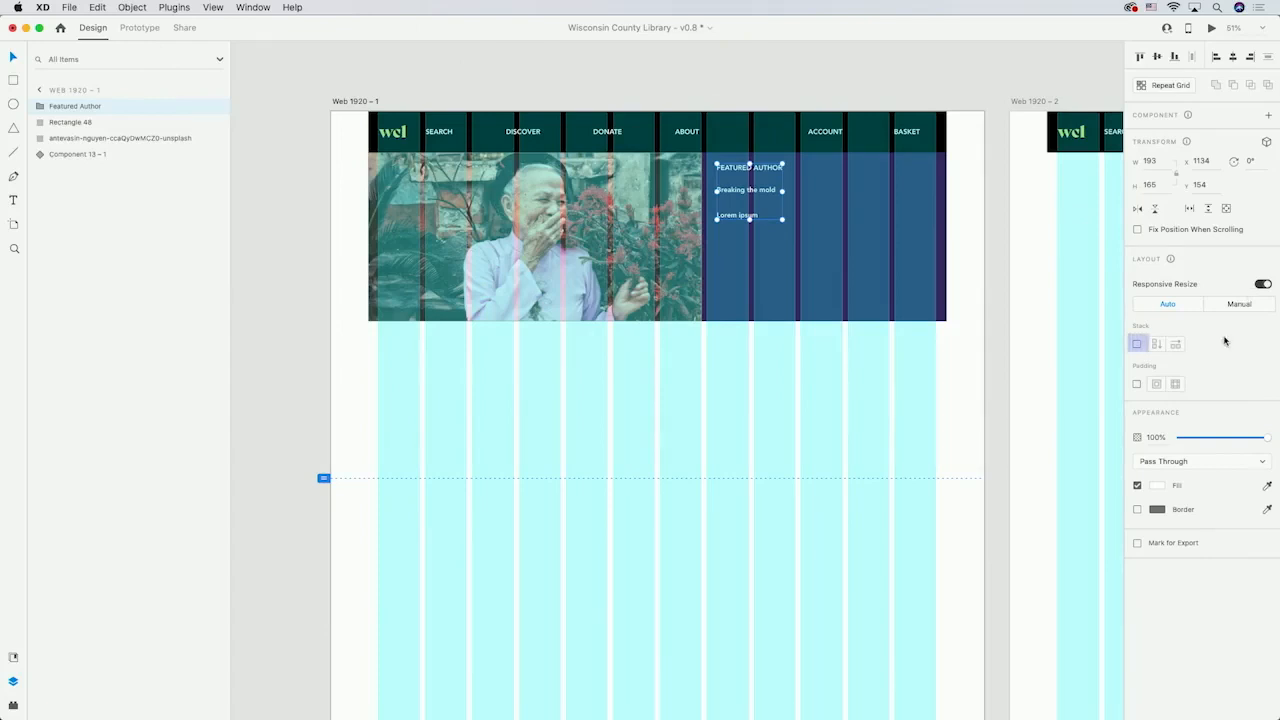
Turn the Featured Author group into a vertical stack with a spacing of 24
click(1137, 344)
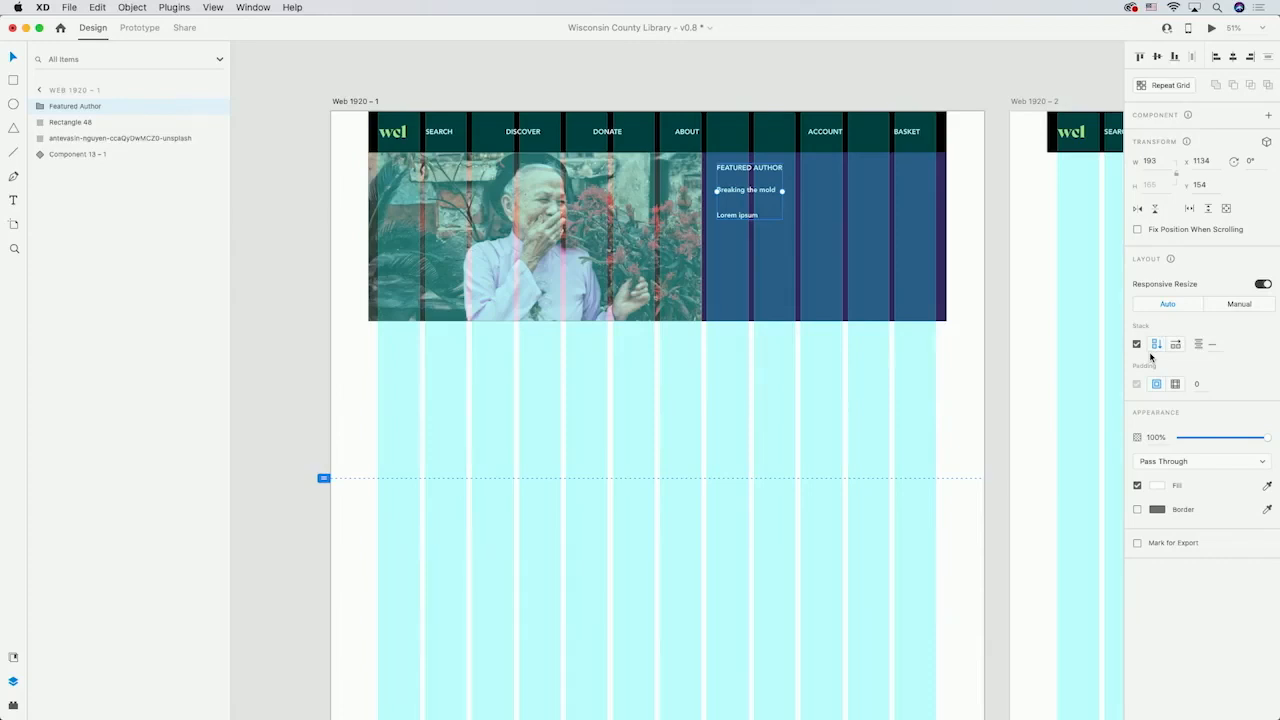
click(1216, 345)
key(Return)
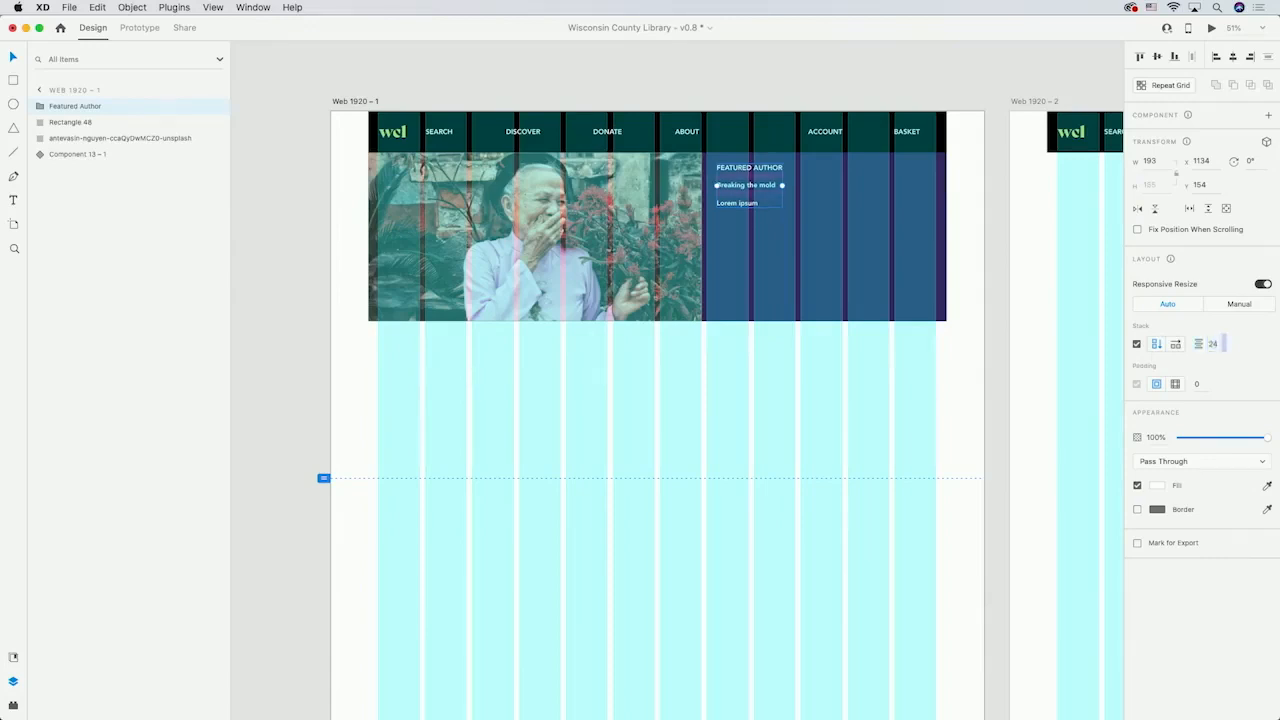
Try a spacing of 34 in the Featured Author stack, and set it back to 24
click(1216, 345)
text(34)
key(Return)
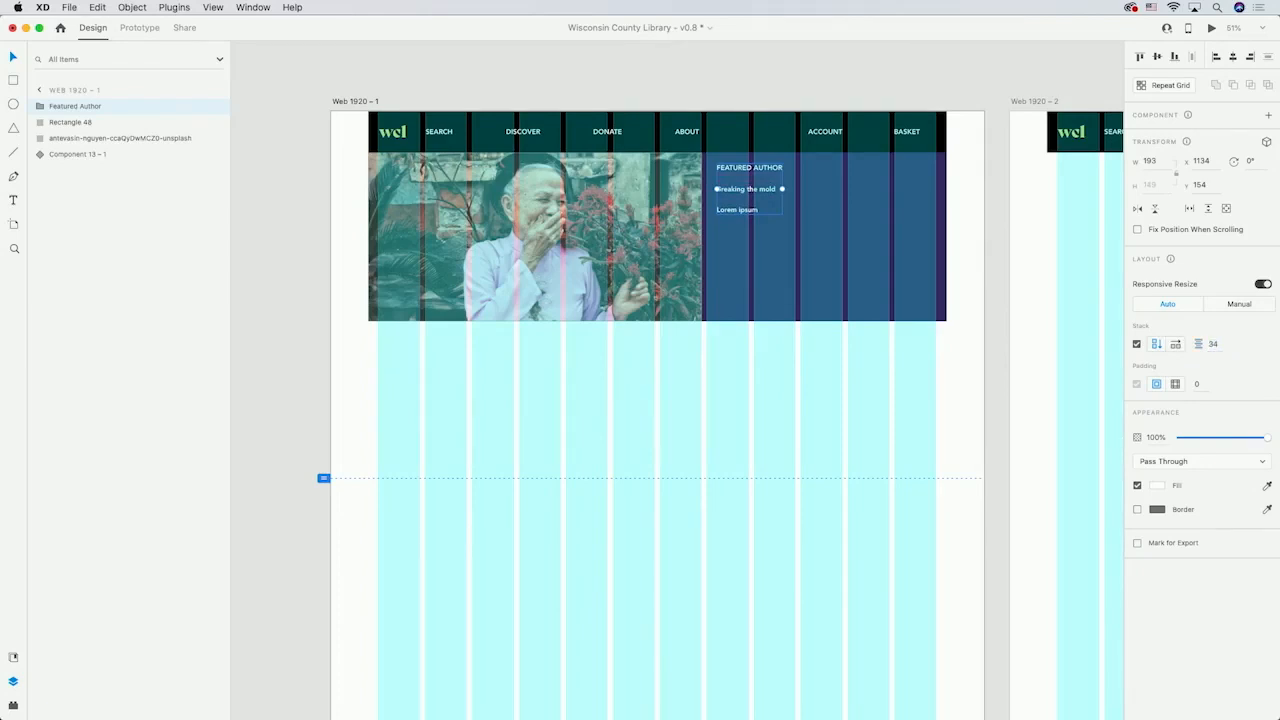
click(1215, 345)
text(24)
key(Return)
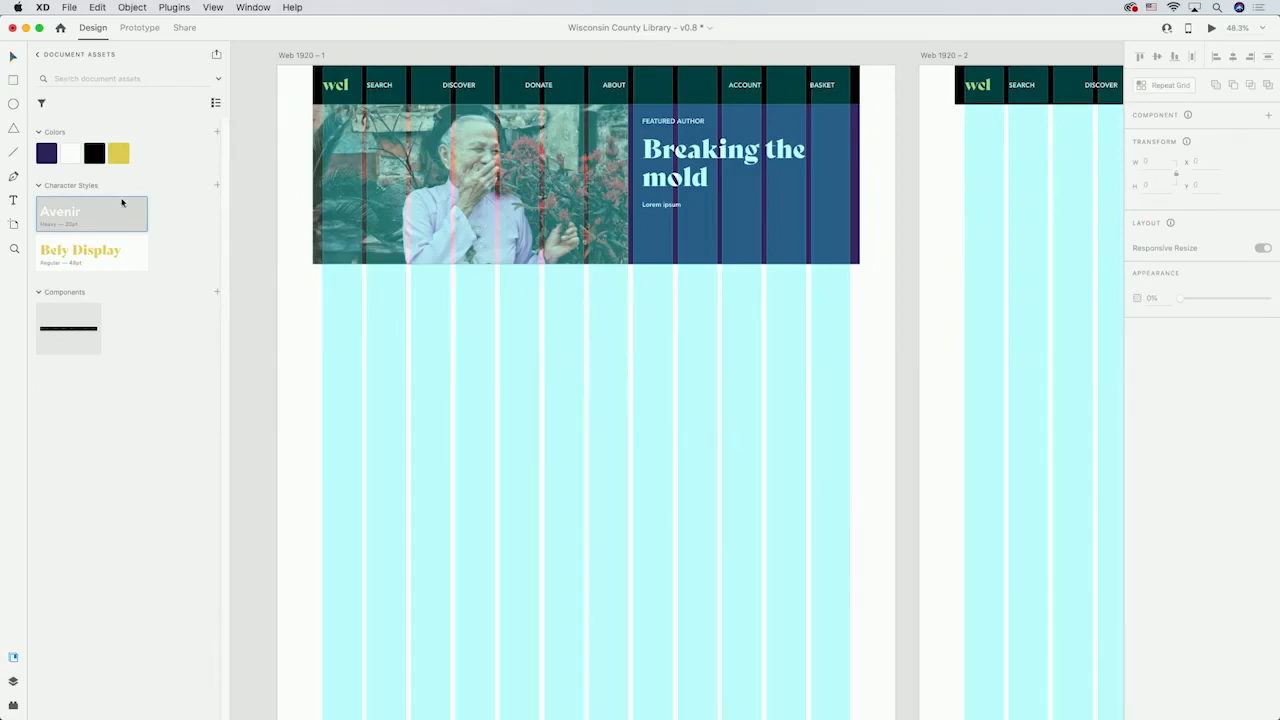
Draw a borderless 1700 × 488 rectangle below the hero section, fill it with the saved yellow, and lock it
drag(314, 264, 859, 420)
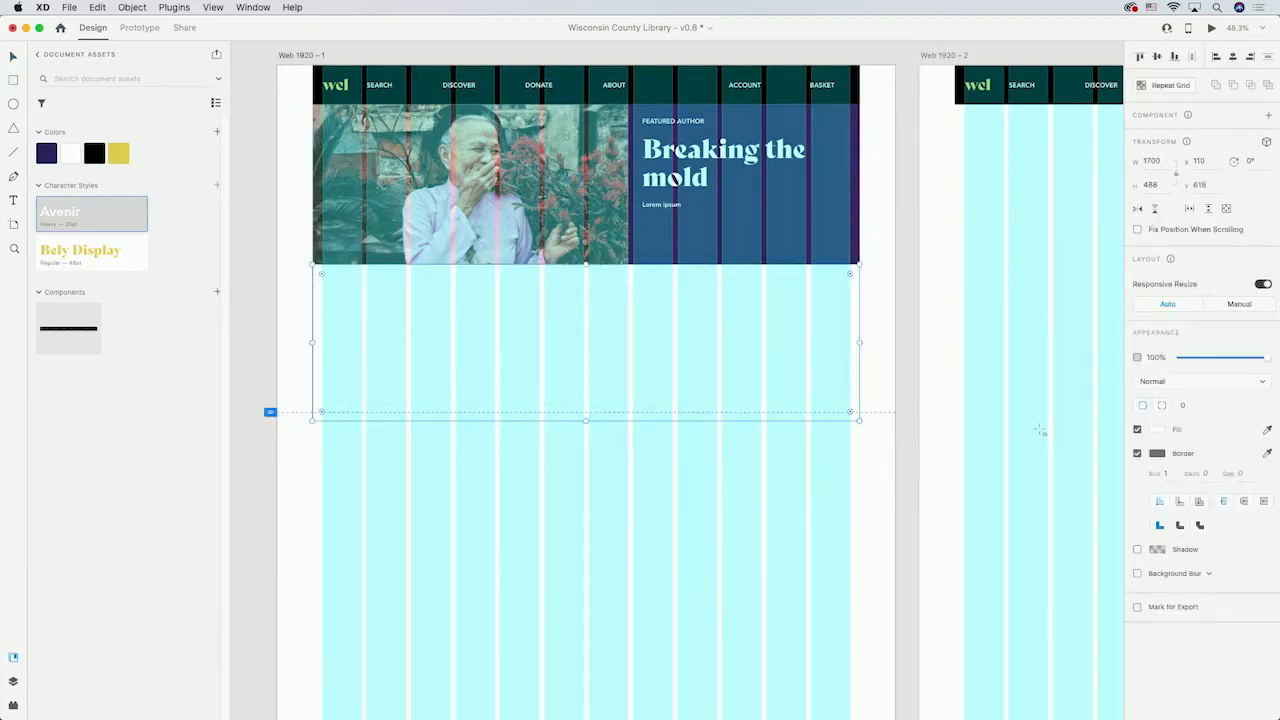
click(122, 152)
click(1137, 453)
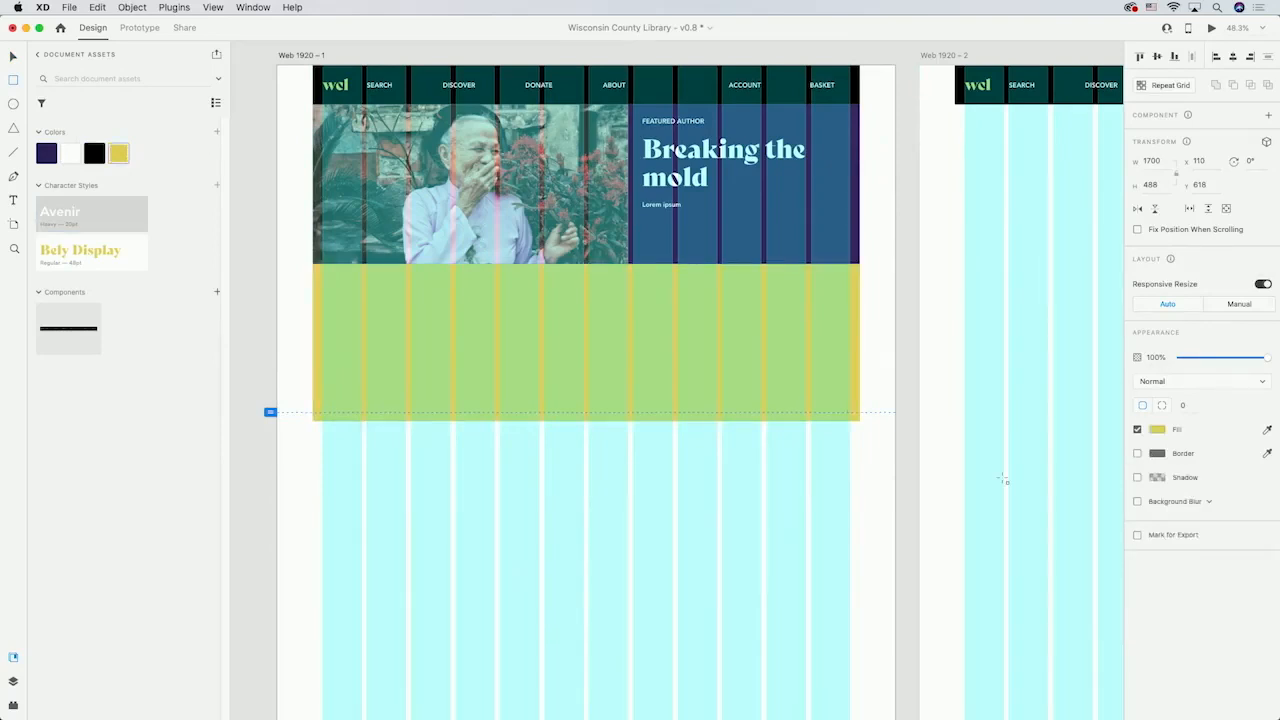
right_click(492, 375)
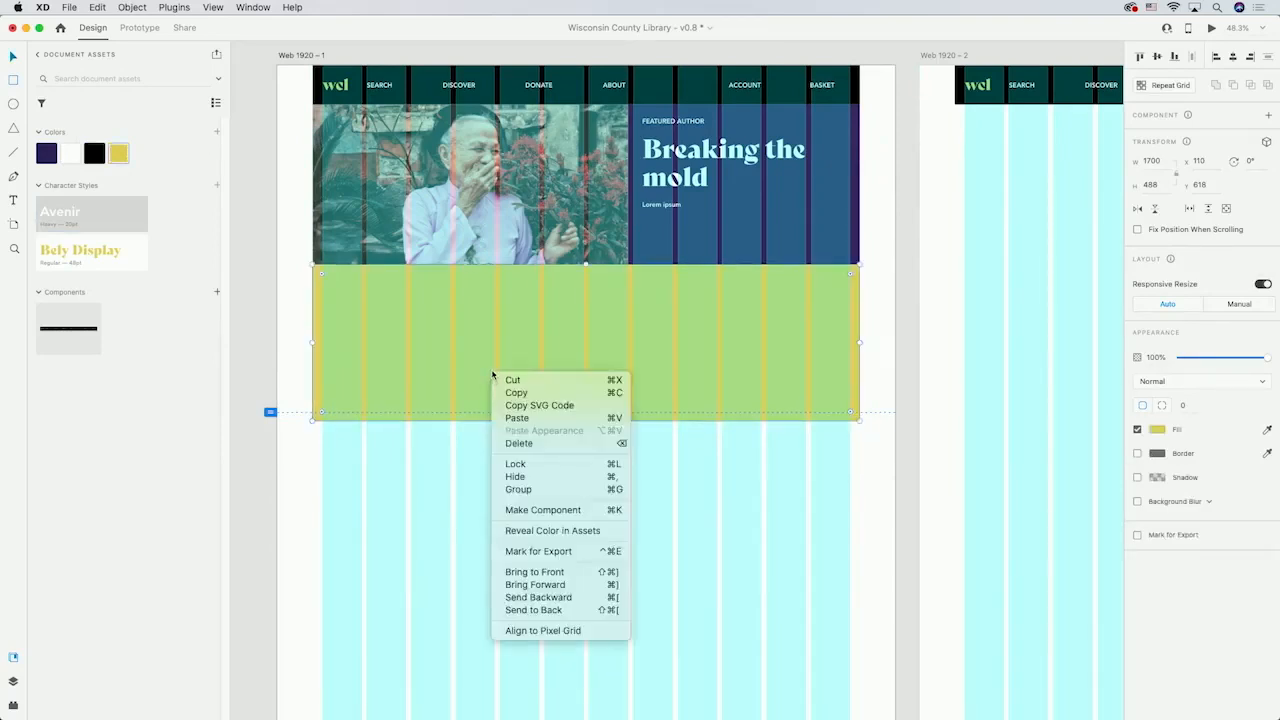
click(548, 466)
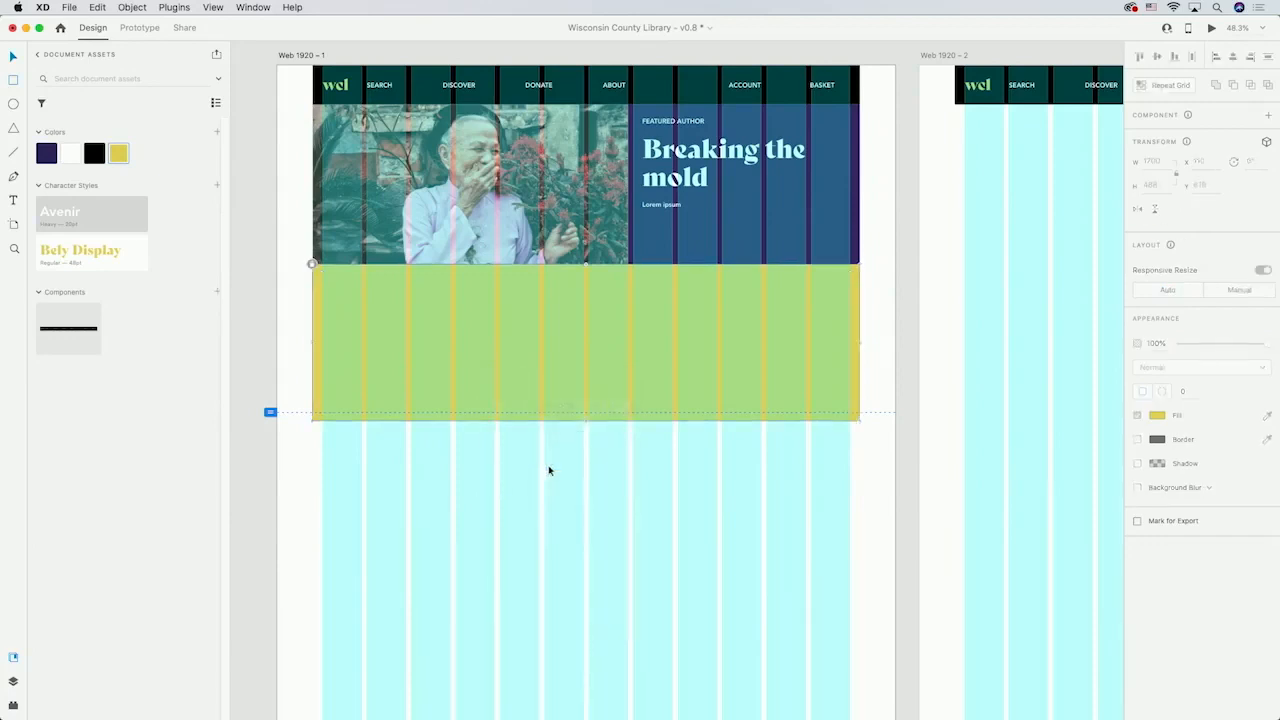
Draw a white 260 × 343 book-cover placeholder across the first two columns of the yellow section
click(613, 455)
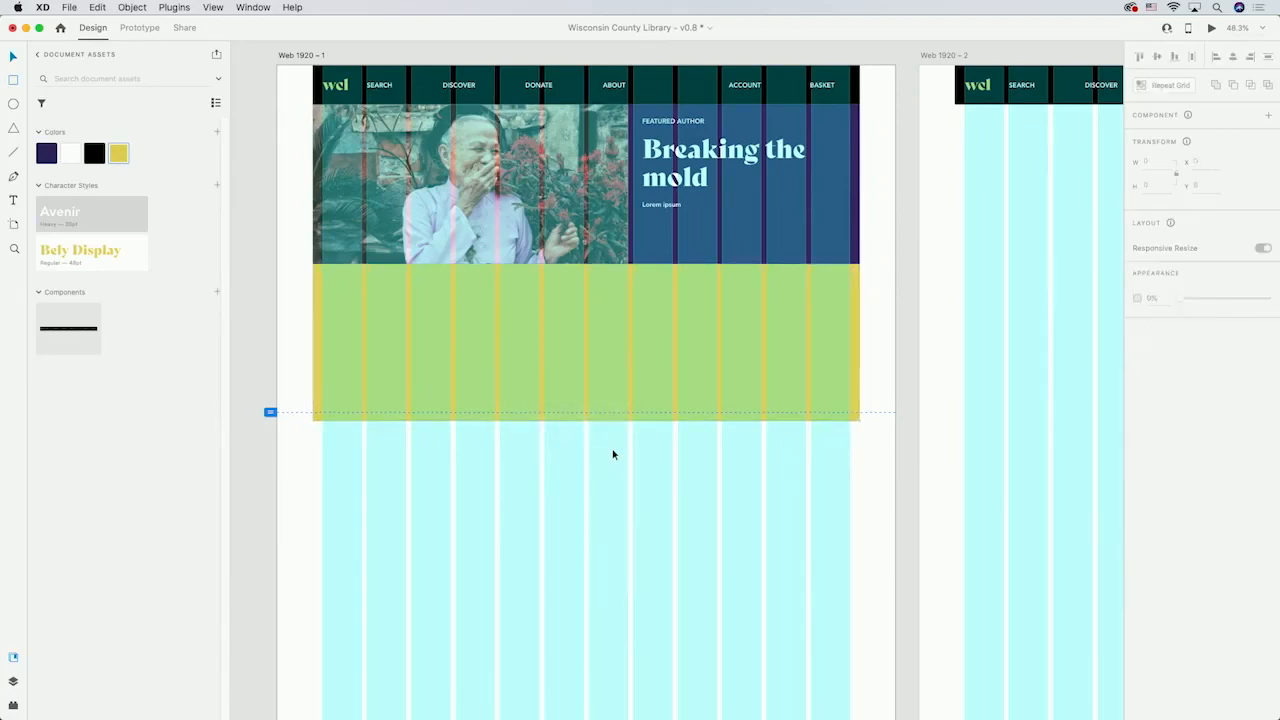
click(14, 80)
mouse_move(323, 299)
mouse_down()
mouse_move(422, 411)
mouse_move(409, 411)
mouse_up()
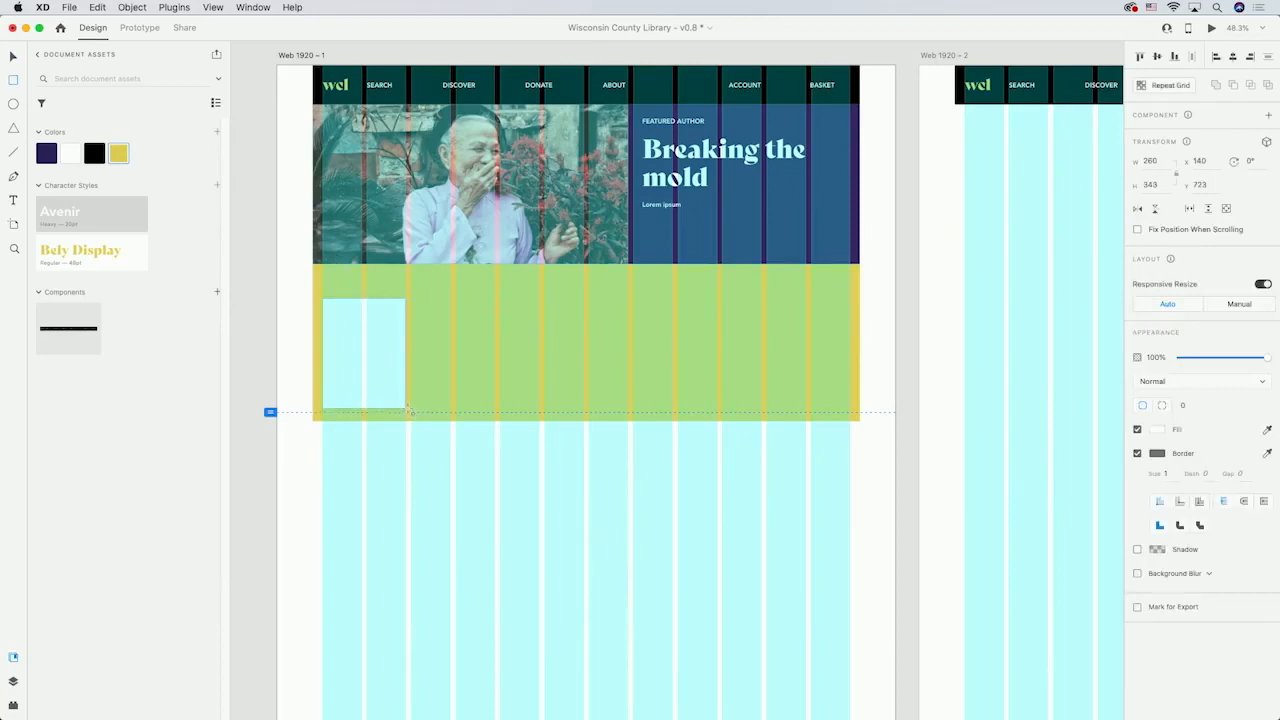
Add the text lines Book title in the saved white and Author in the saved black beside the cover placeholder
key(t)
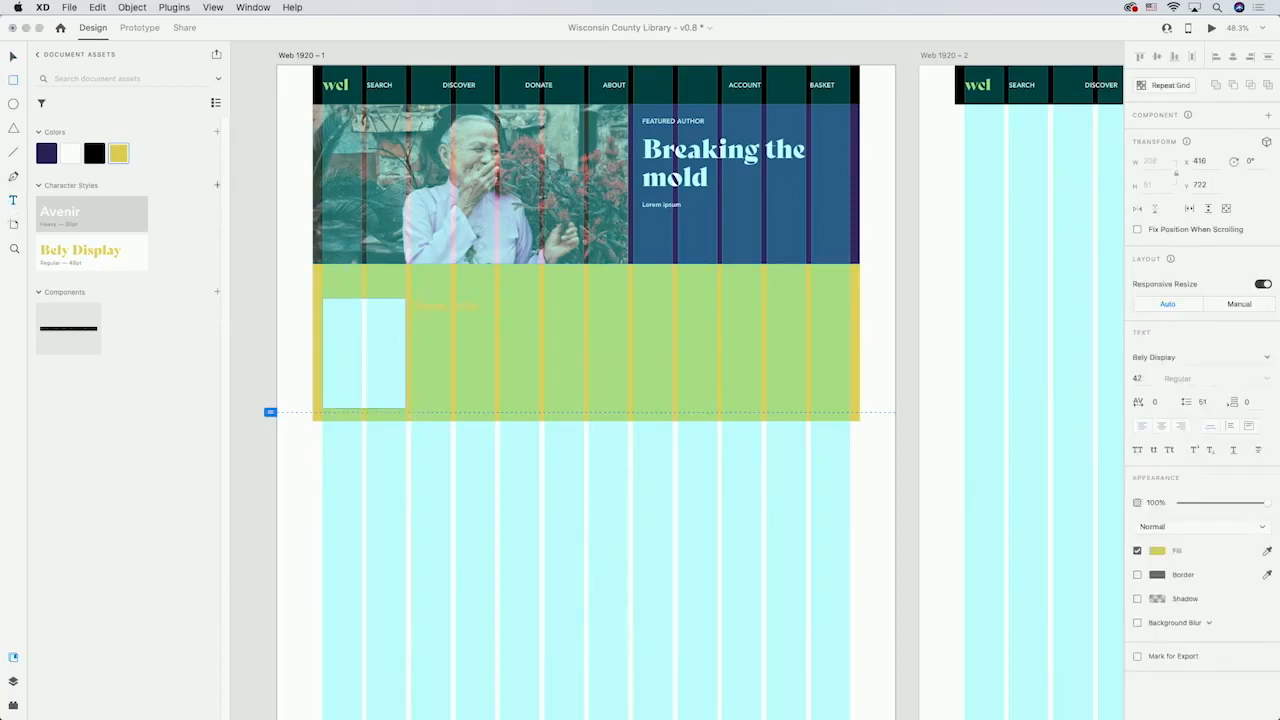
key(Escape)
click(1157, 552)
click(1157, 552)
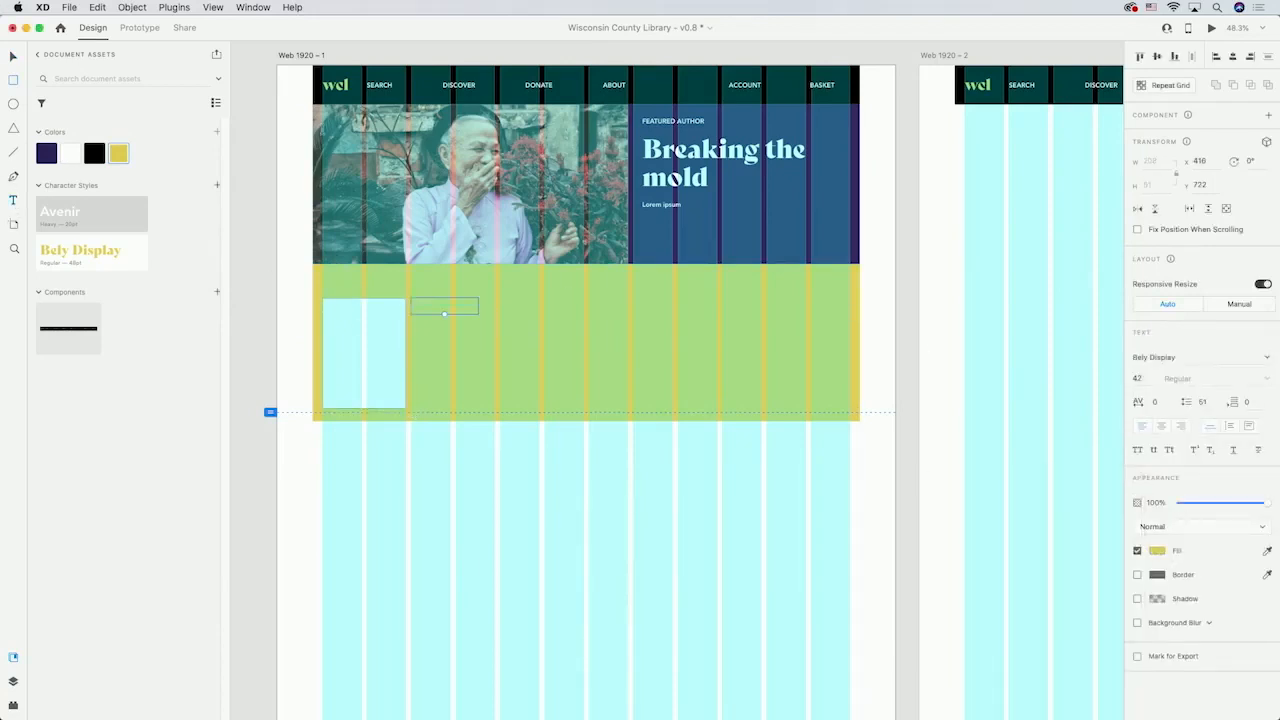
click(70, 153)
click(414, 330)
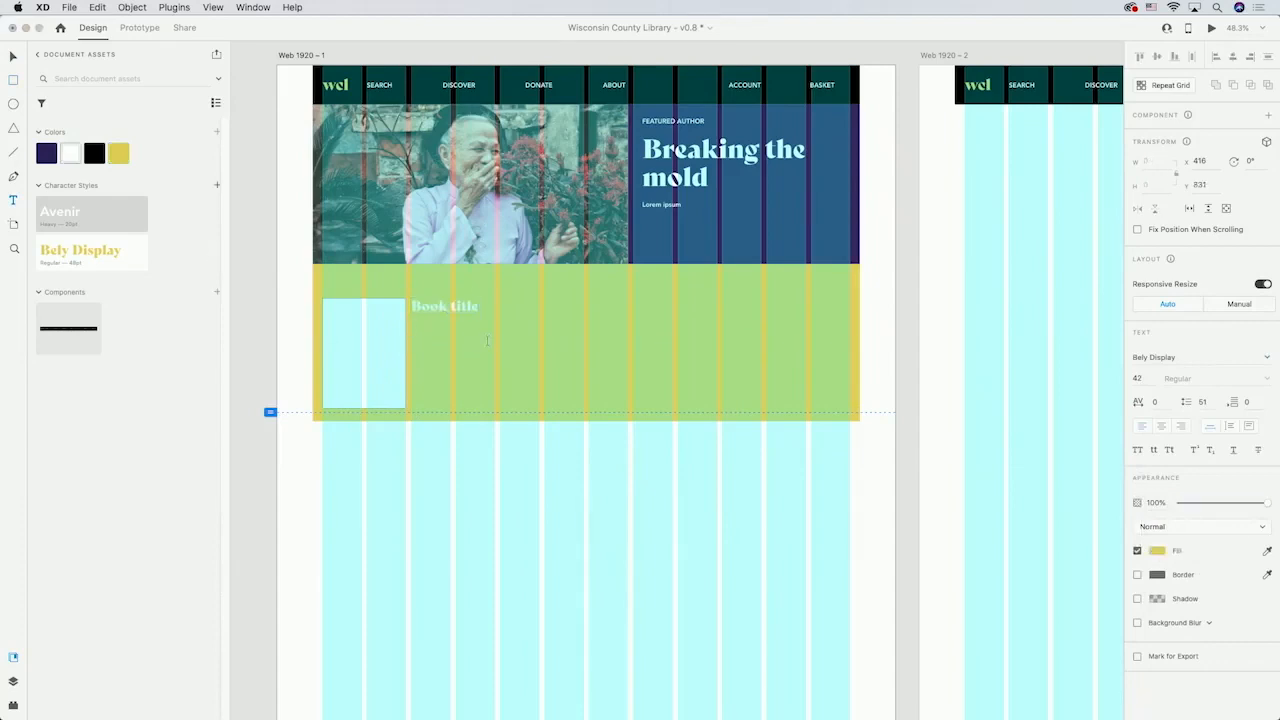
click(432, 328)
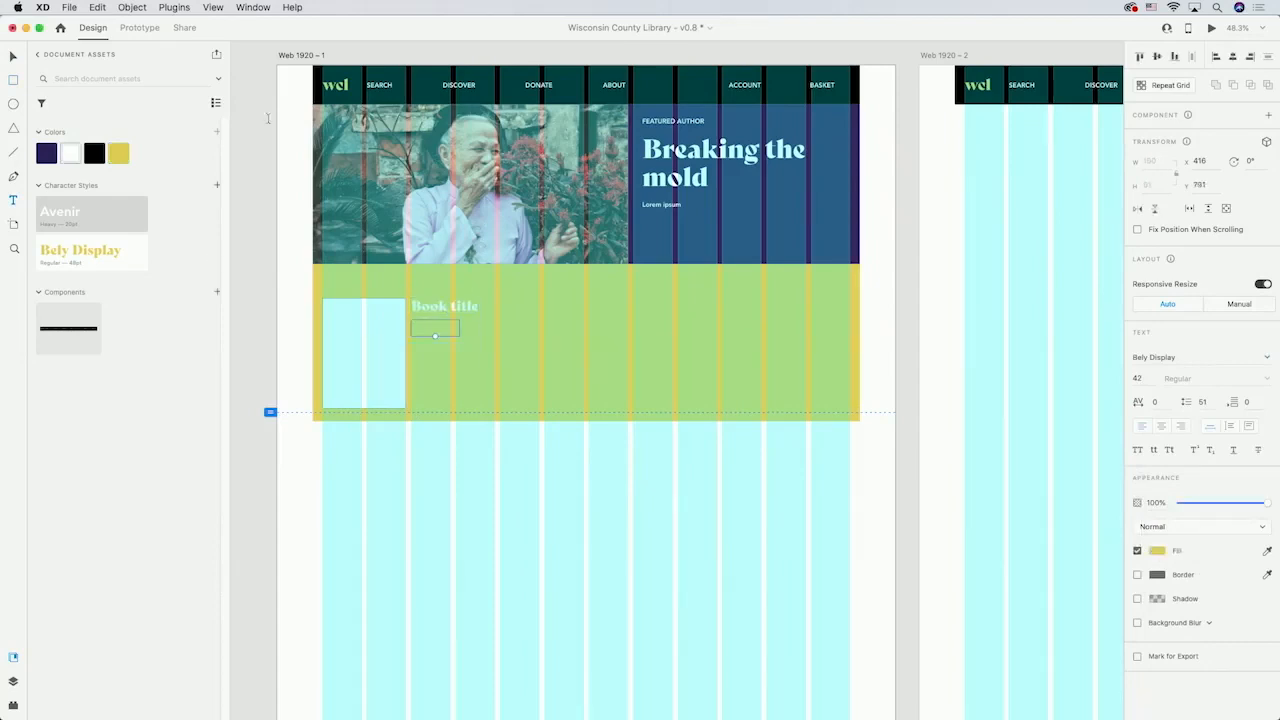
click(95, 153)
Create a text area about 398 wide below Author and paste the Lorem ipsum paragraph into it
key(r)
drag(411, 350, 539, 408)
key(super+v)
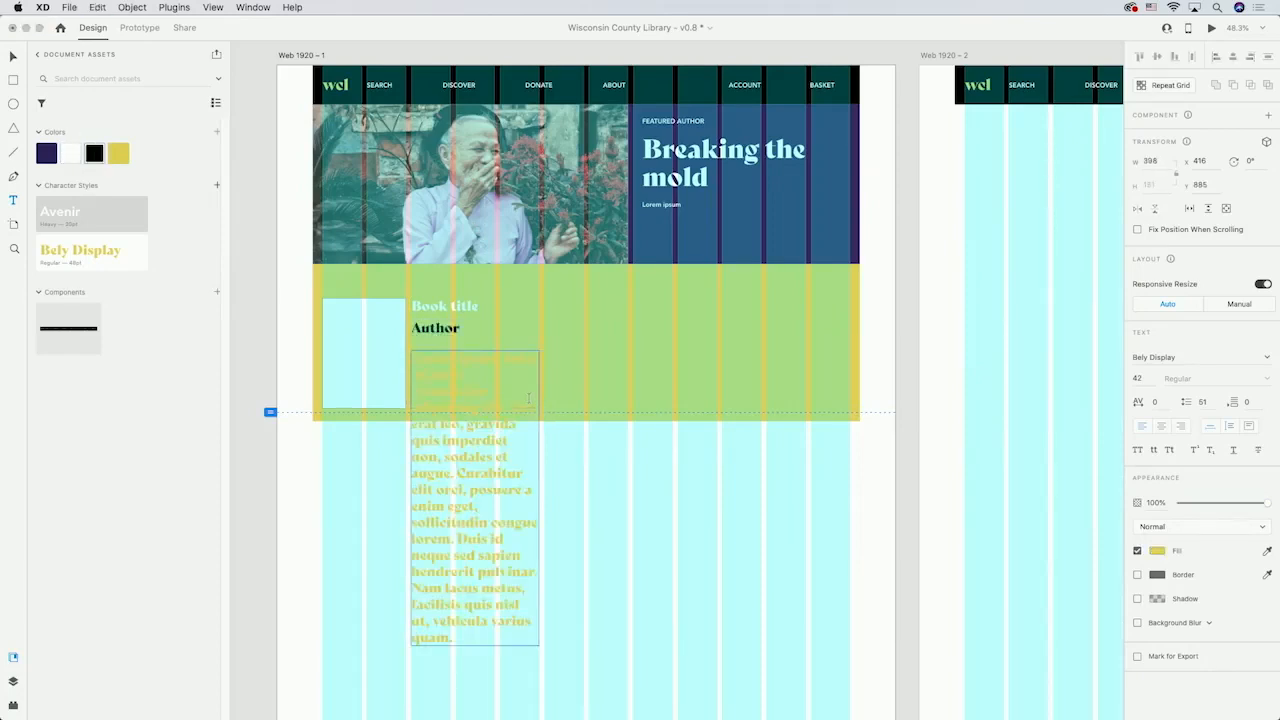
Fill the book title, author and paragraph text with the saved black
key(Escape)
shift+click(444, 306)
shift+click(434, 328)
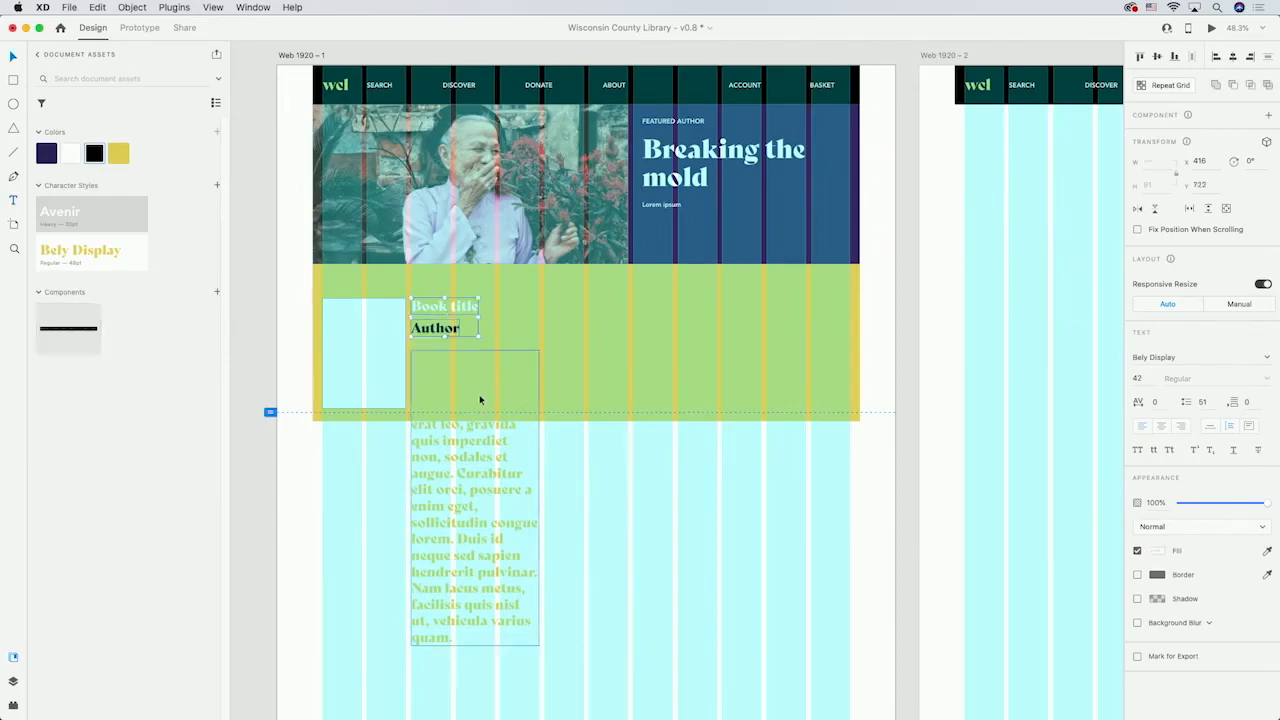
click(94, 155)
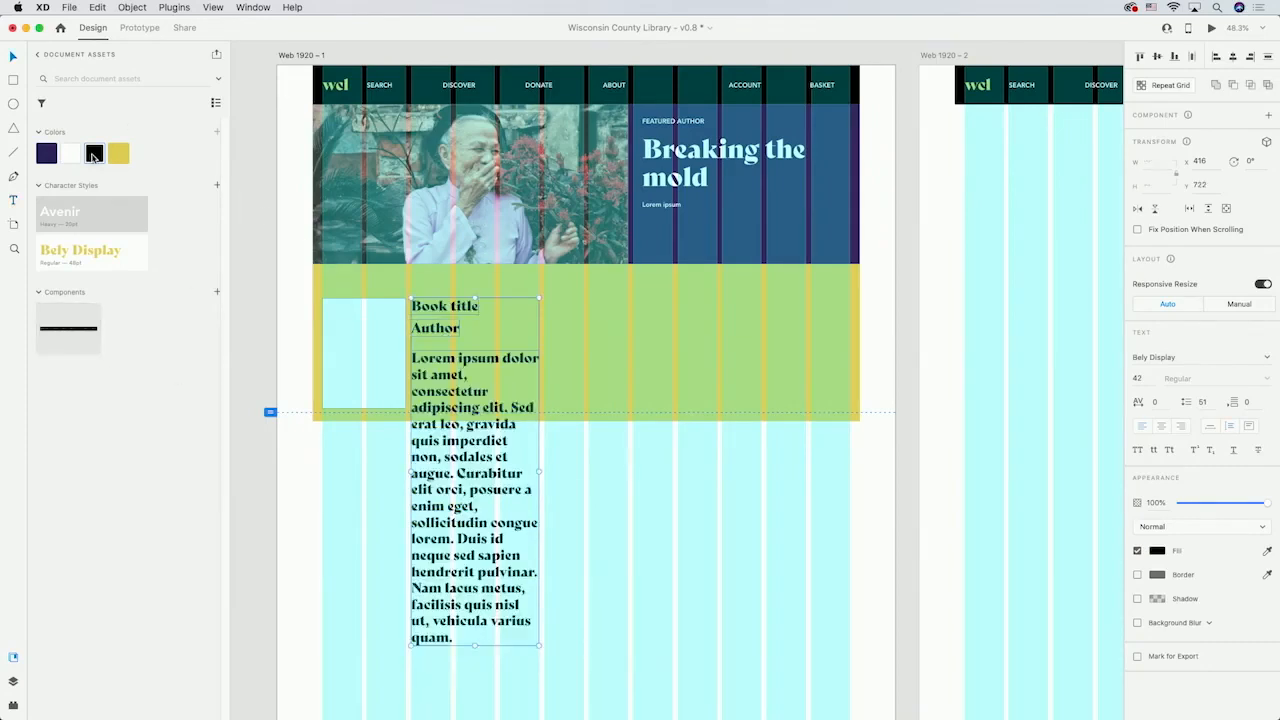
Set the font size of Book title to 48 and of Author to 20
click(474, 303)
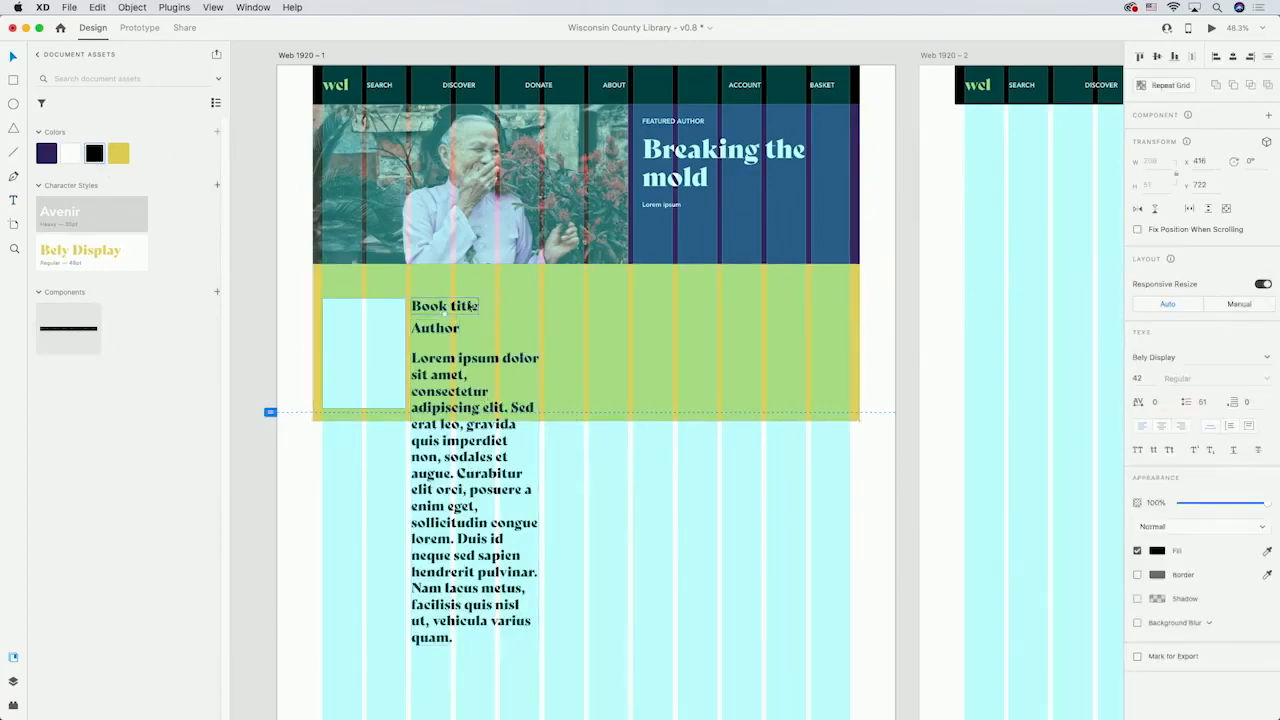
click(1143, 378)
text(48)
click(443, 330)
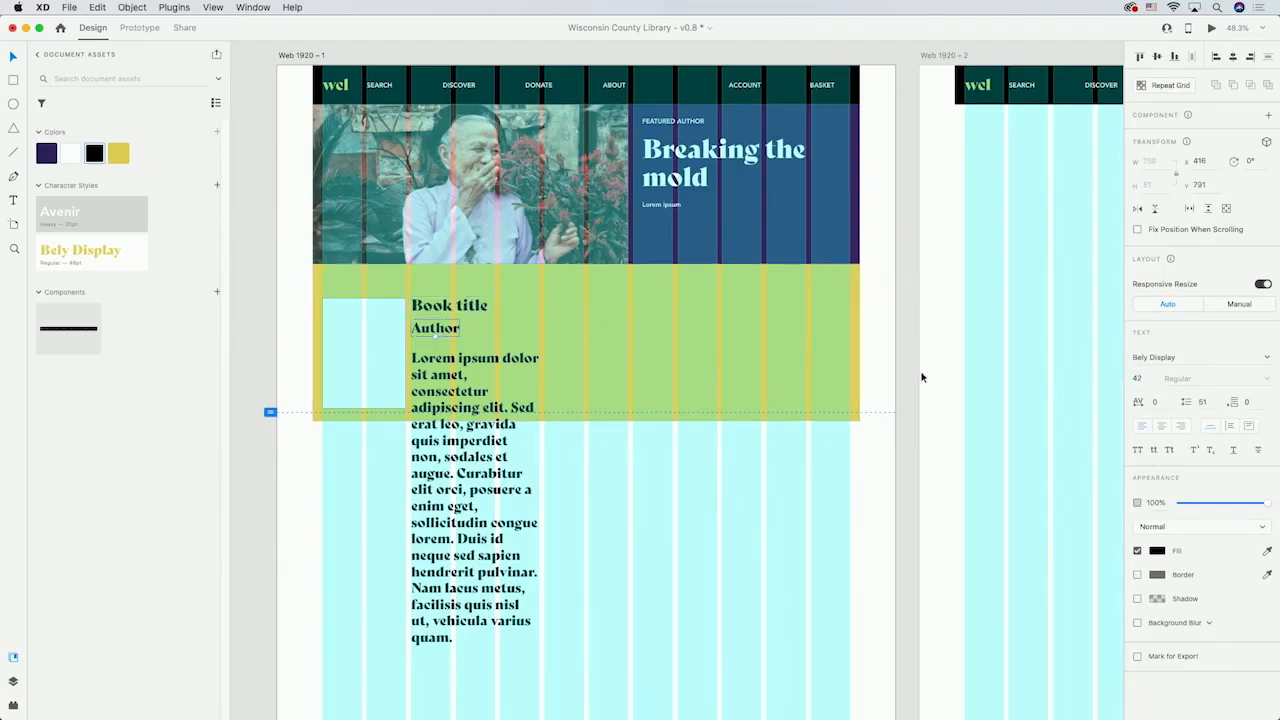
click(1143, 378)
text(20)
key(Return)
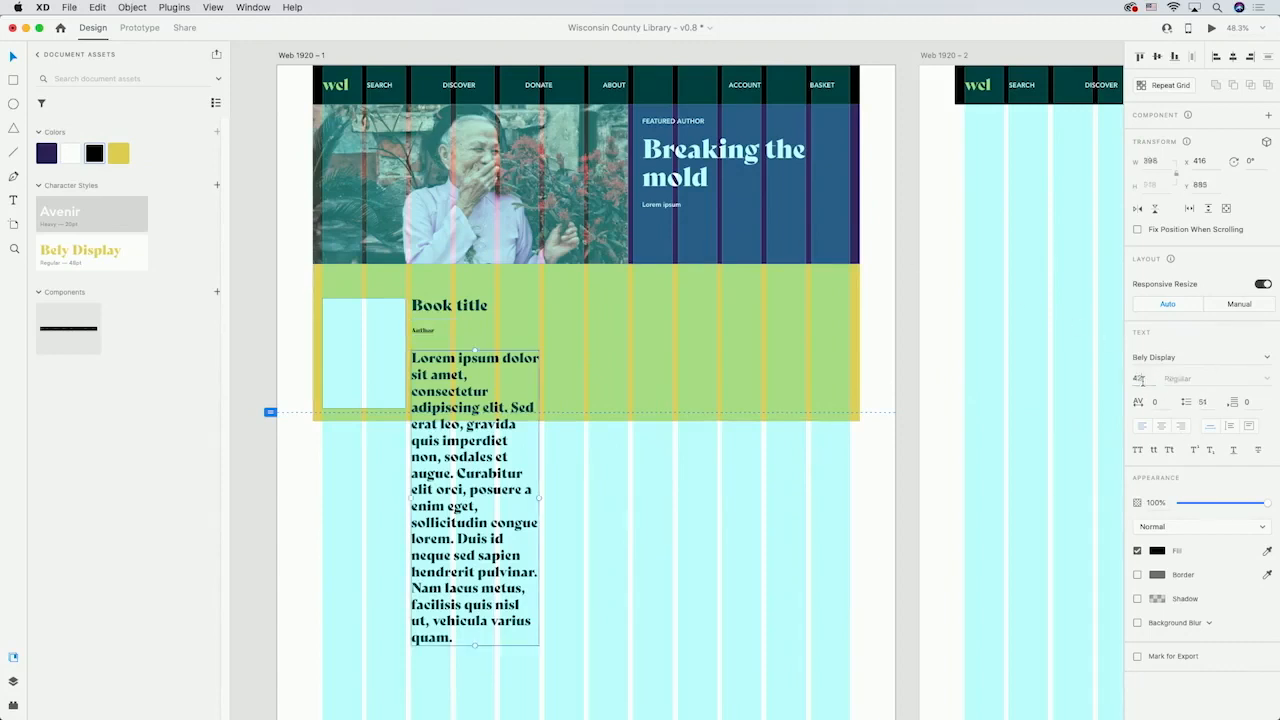
Set the font size of the Lorem ipsum paragraph to 16
click(1141, 379)
text(16)
key(Return)
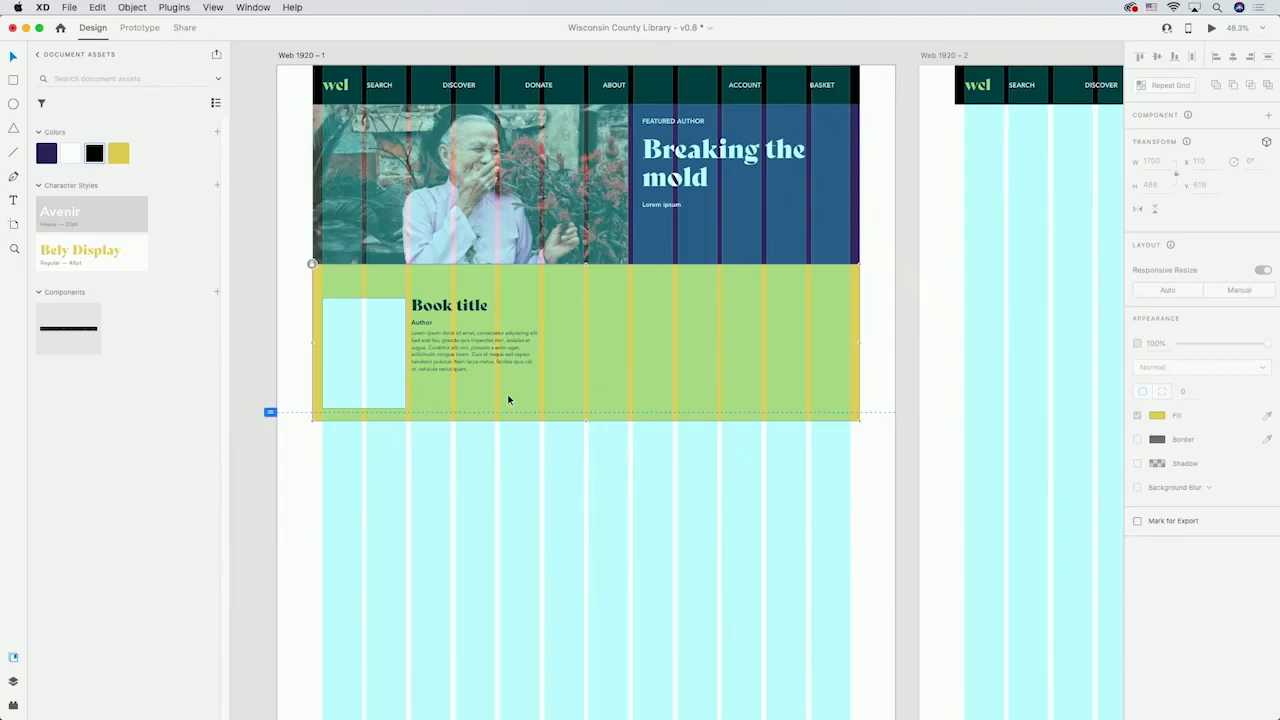
Show the artboard's layer list and check the layers of the paragraph, author, book title and cover placeholder
click(14, 682)
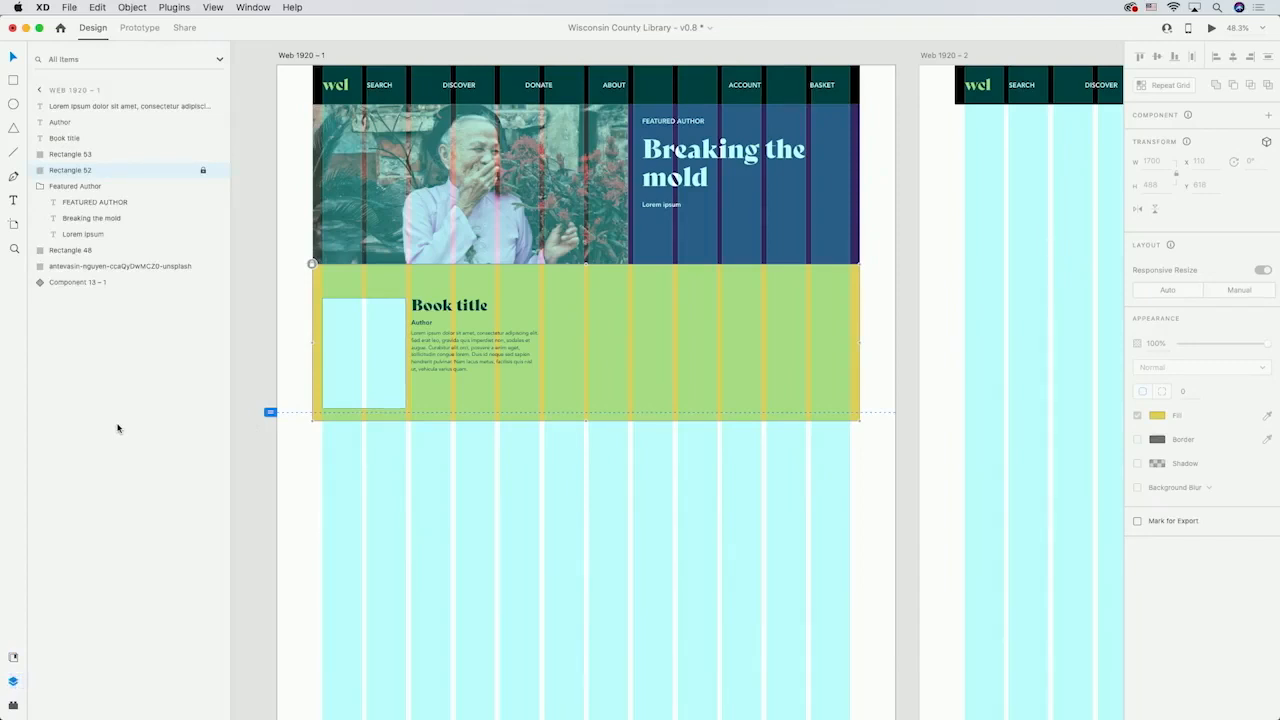
click(91, 106)
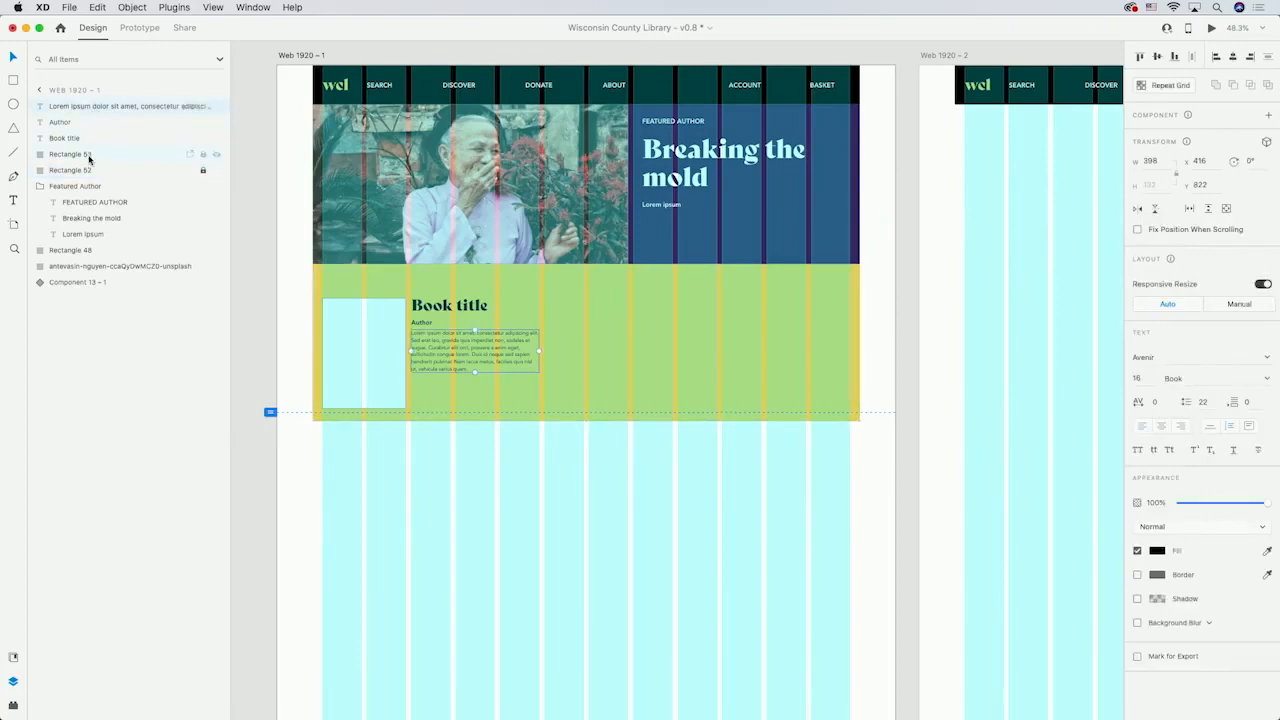
shift+click(85, 156)
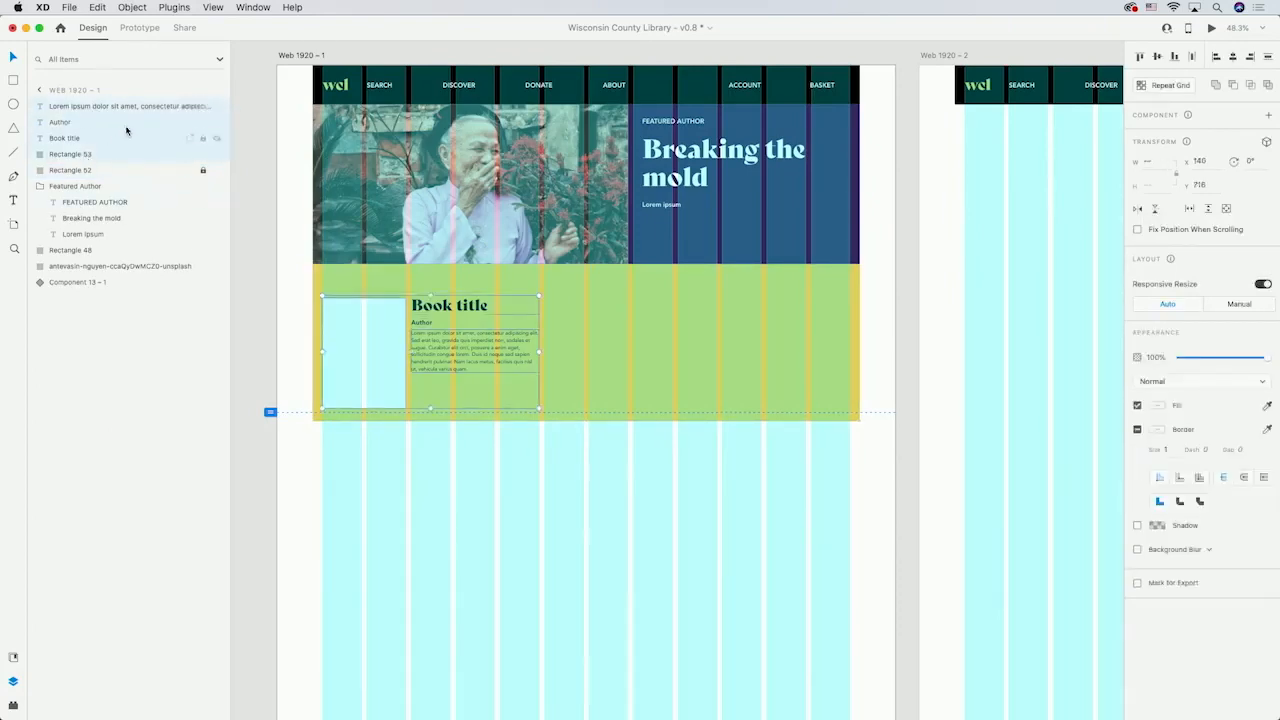
click(434, 496)
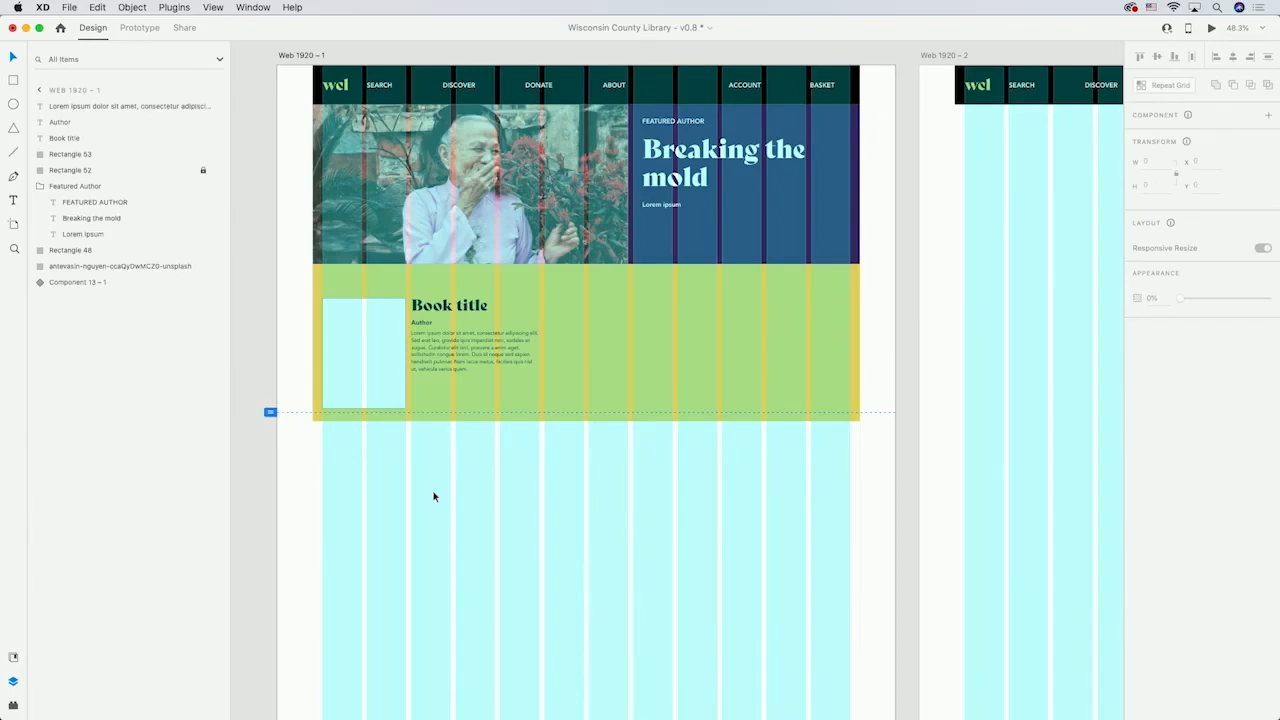
Group the Book title, Author and Lorem ipsum text and turn the group into a vertical stack
click(460, 312)
shift+click(425, 323)
shift+click(428, 342)
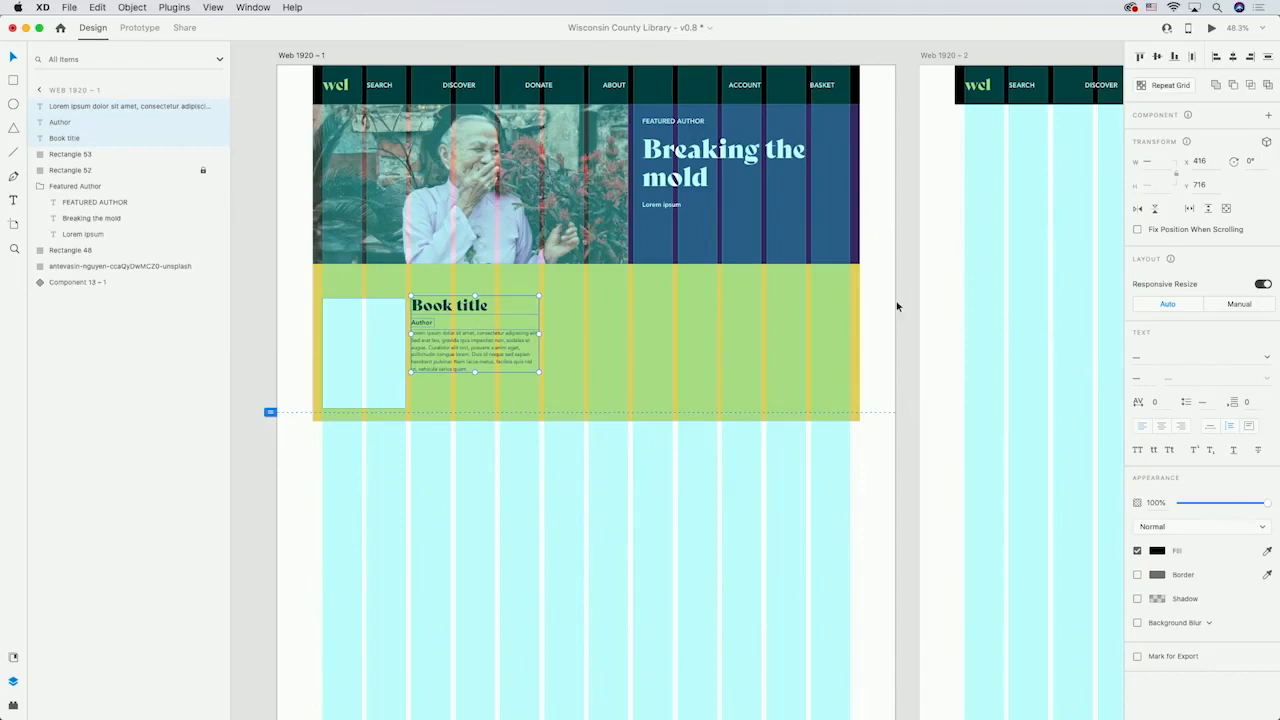
key(super+g)
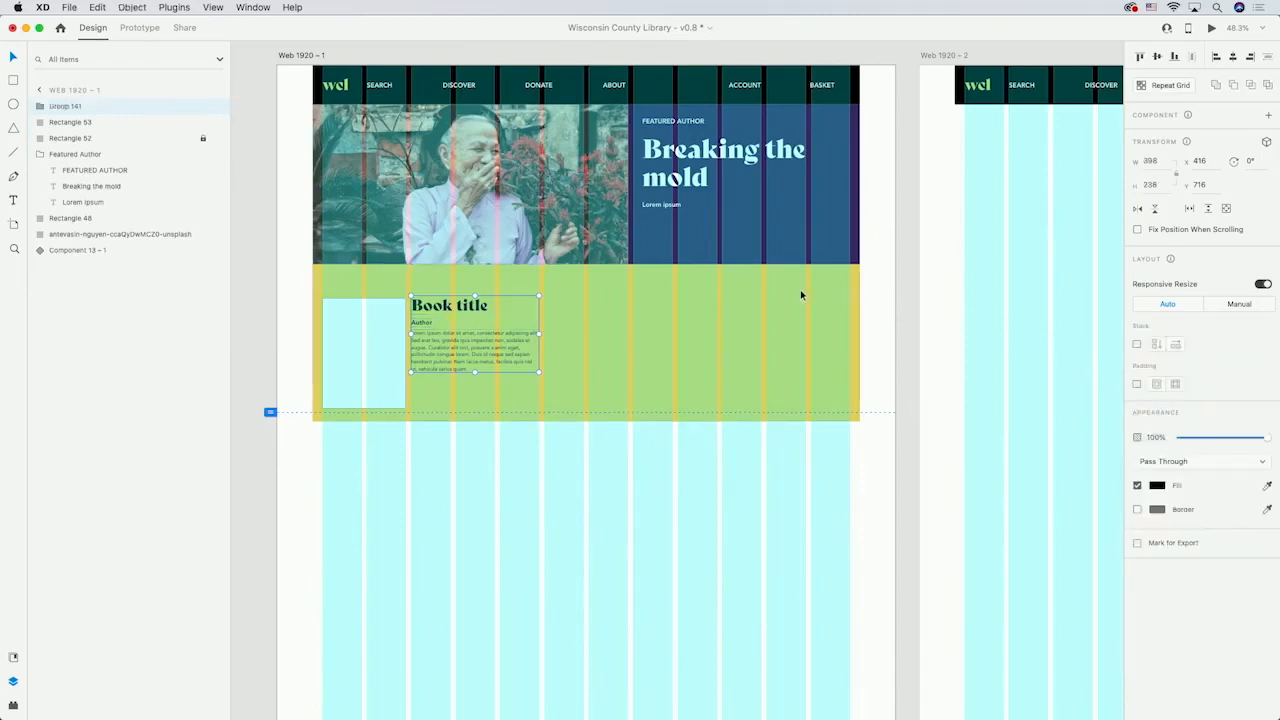
click(1136, 344)
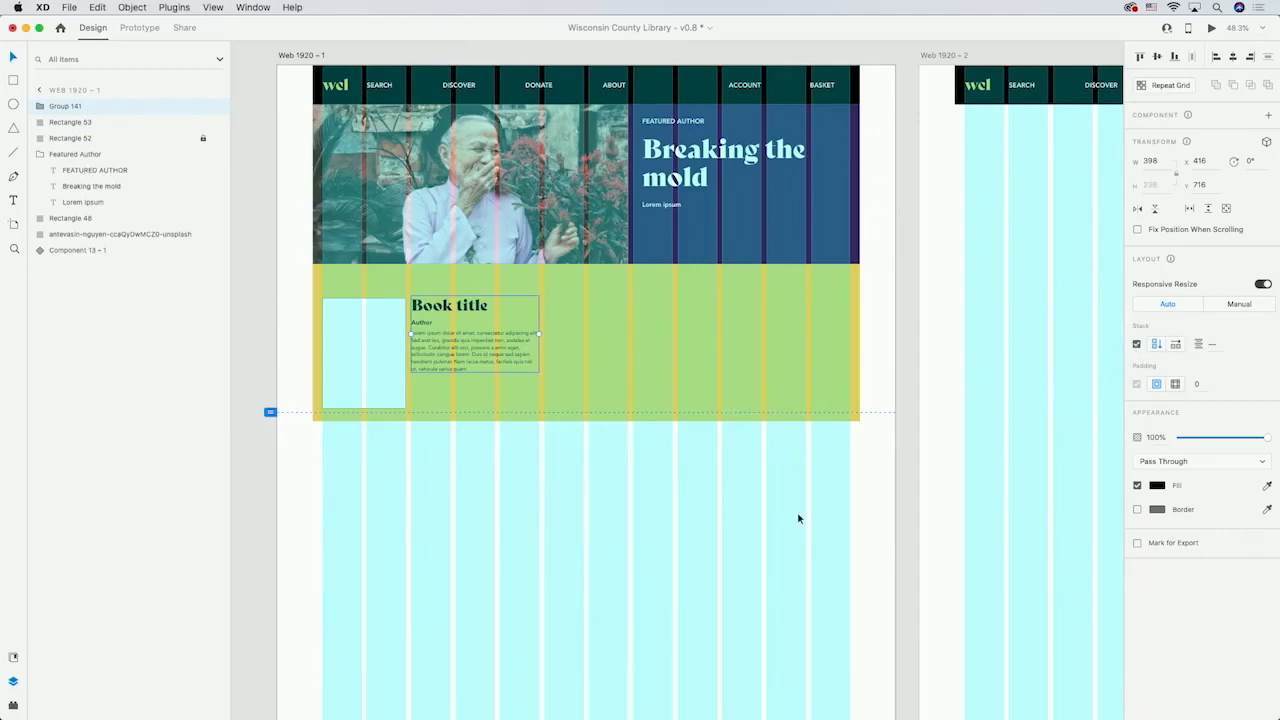
Turn the text group and cover placeholder into a repeat grid, extended to 1640 wide and 369 high
shift+click(116, 124)
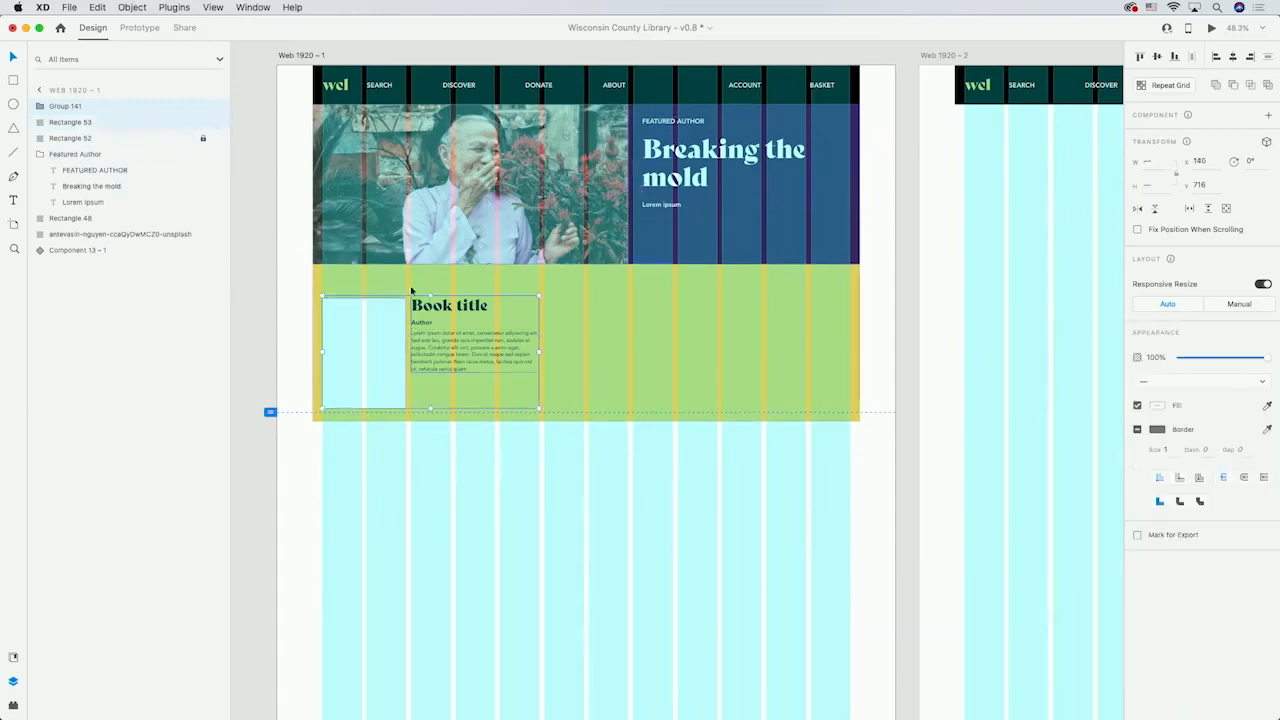
click(1178, 87)
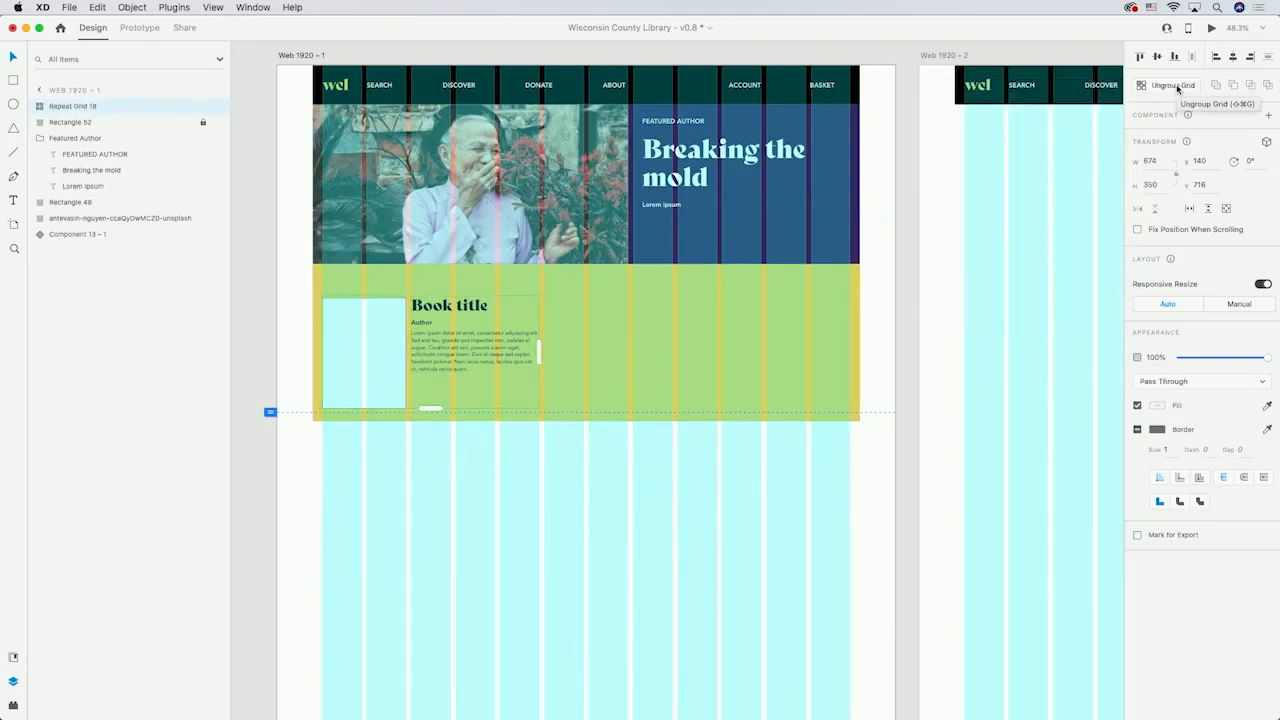
drag(539, 351, 850, 352)
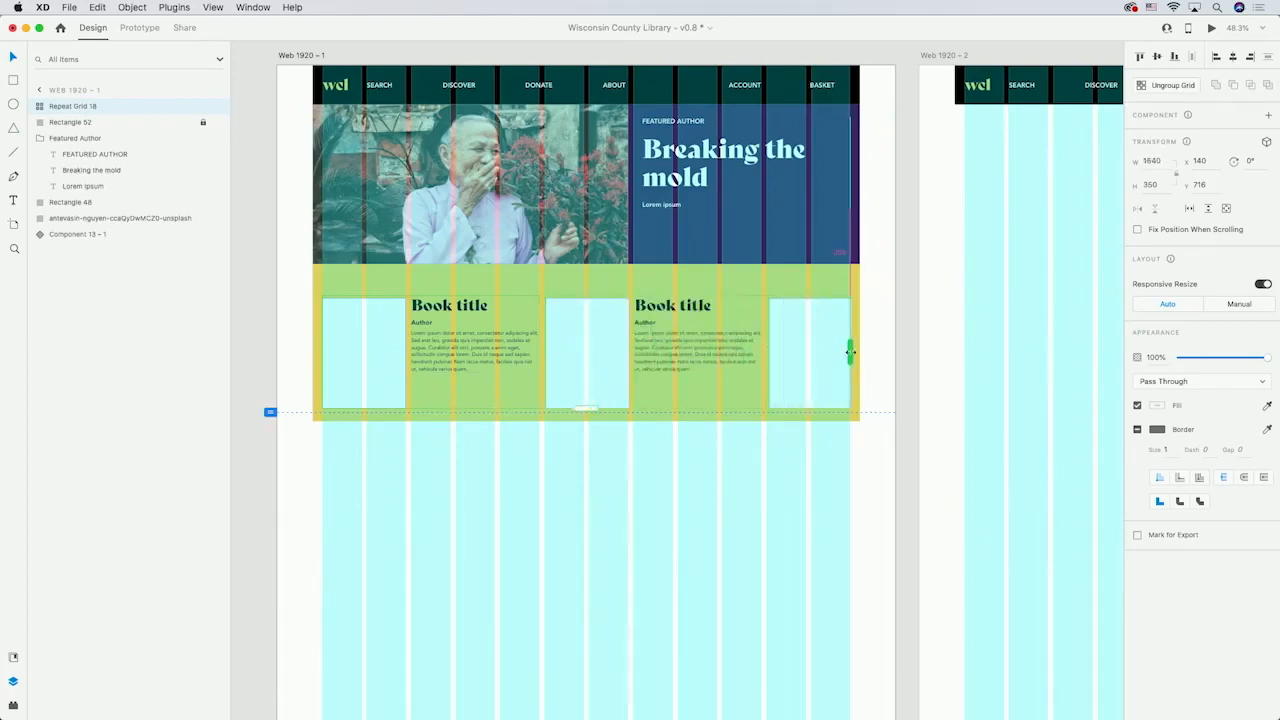
mouse_move(586, 409)
mouse_down()
mouse_move(609, 580)
mouse_move(605, 412)
mouse_up()
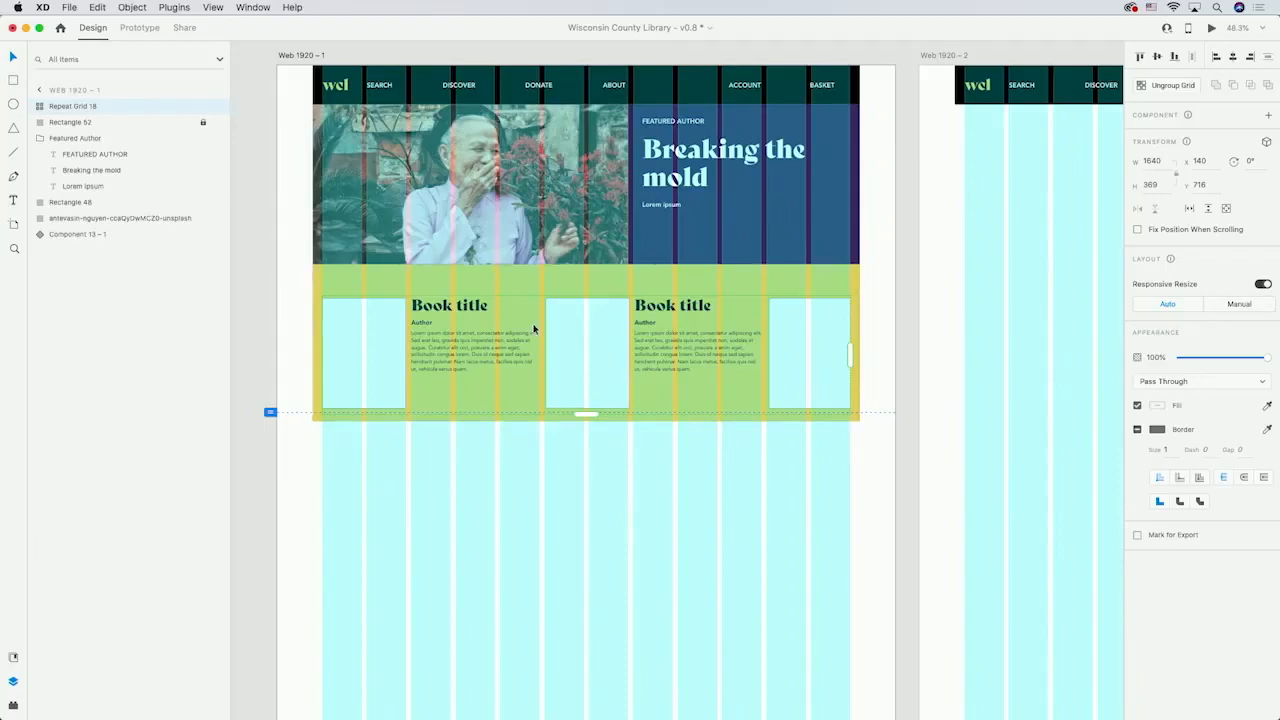
Change the first book's title in the repeat grid to "The time machine"
double_click(447, 305)
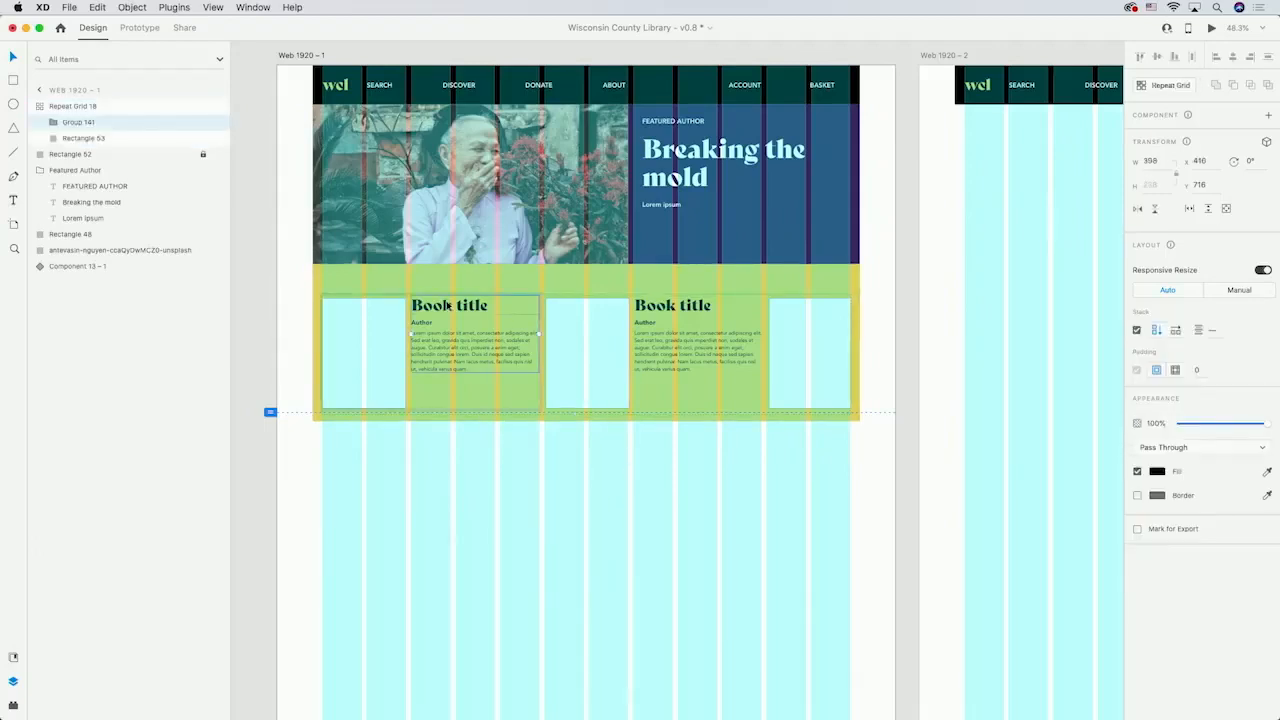
double_click(447, 305)
double_click(447, 305)
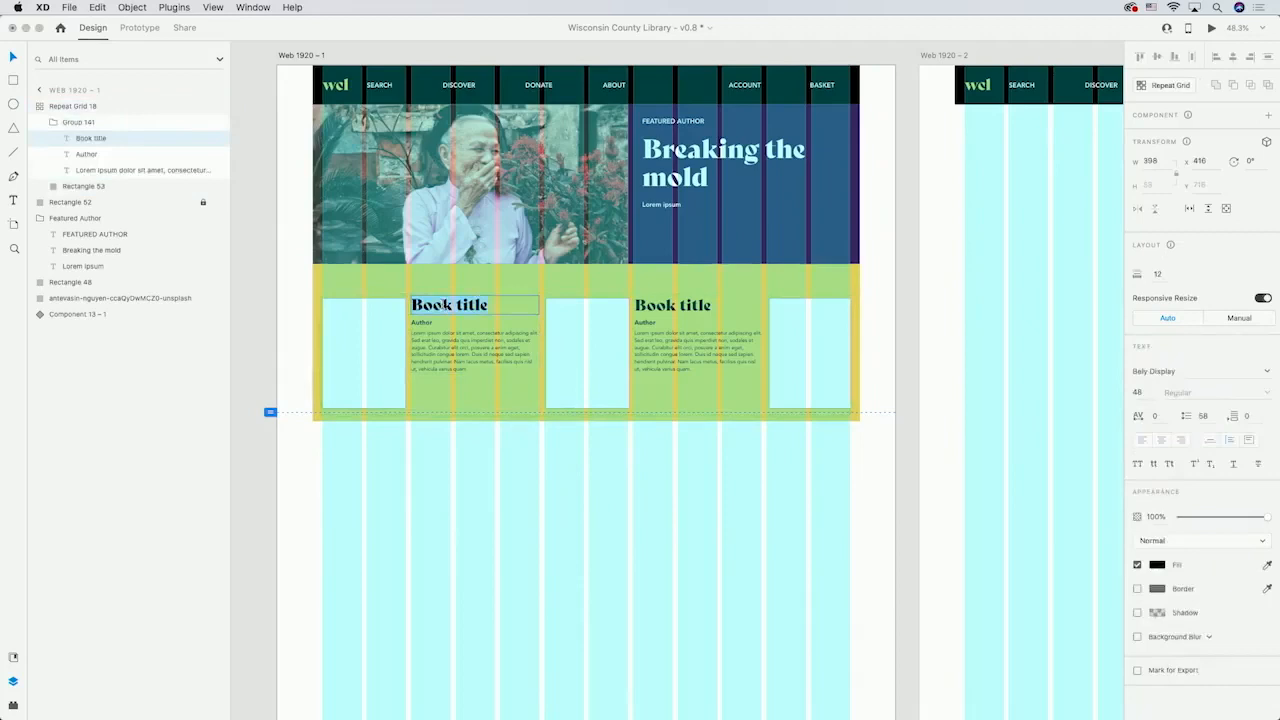
text(The time machin)
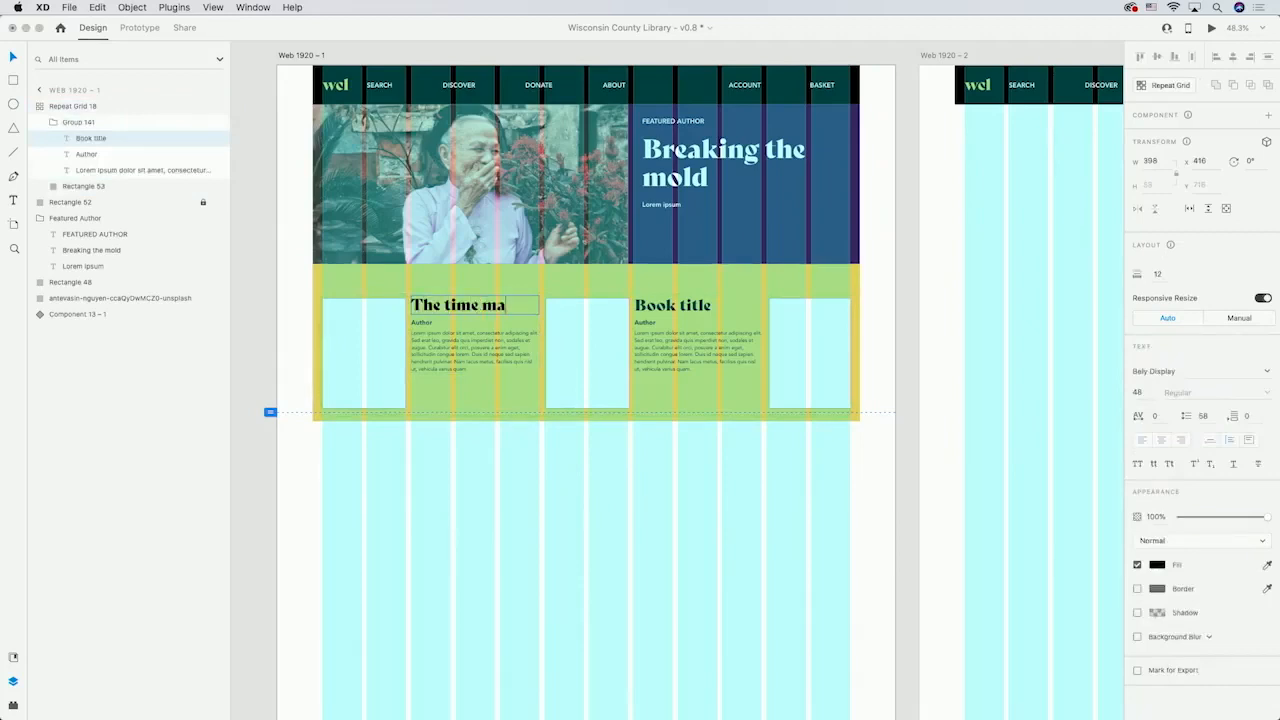
text(e)
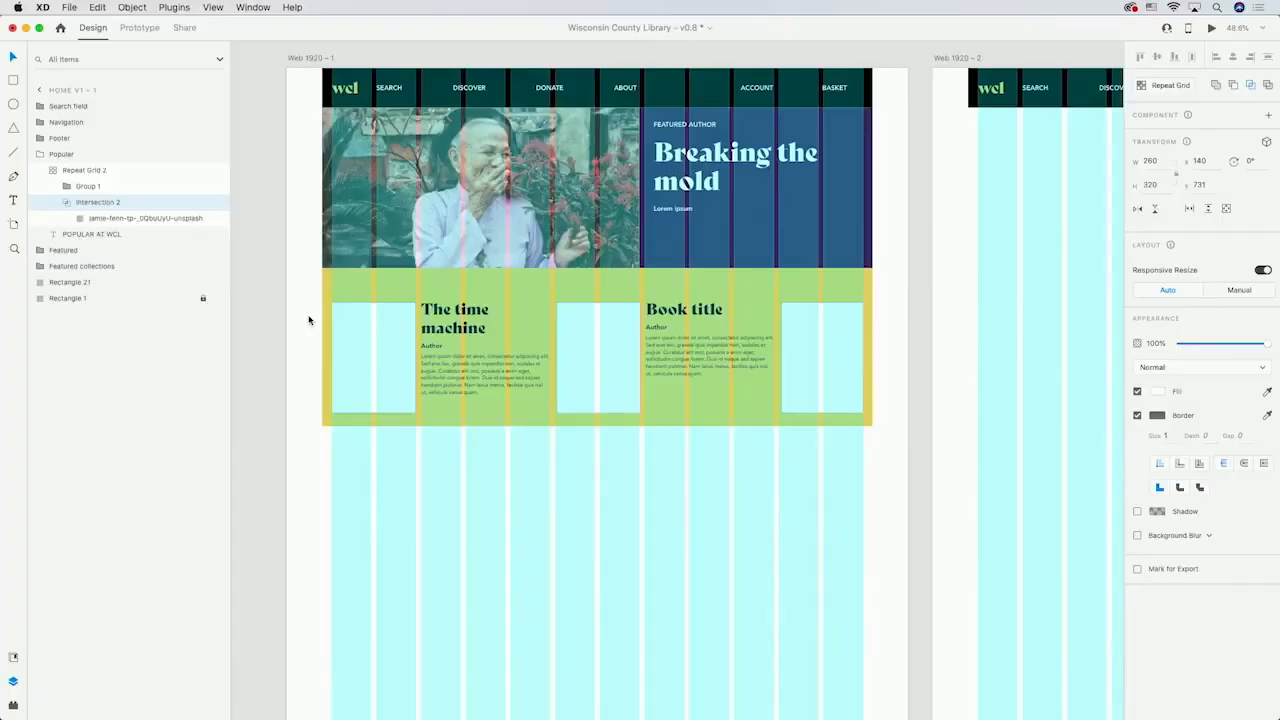
Switch to Finder, fill the repeated cover placeholders with 1.png and 2.png, and widen the gap so the second book starts at the seventh column
key(super+Tab)
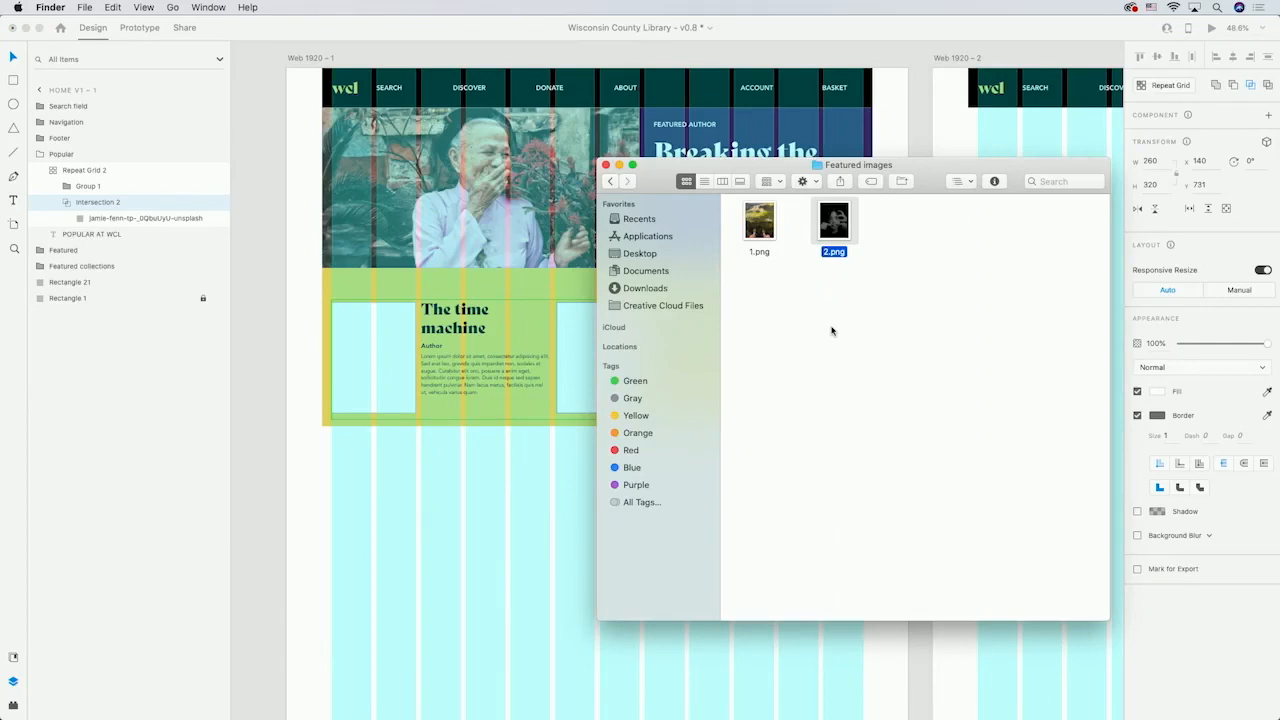
drag(876, 302, 387, 358)
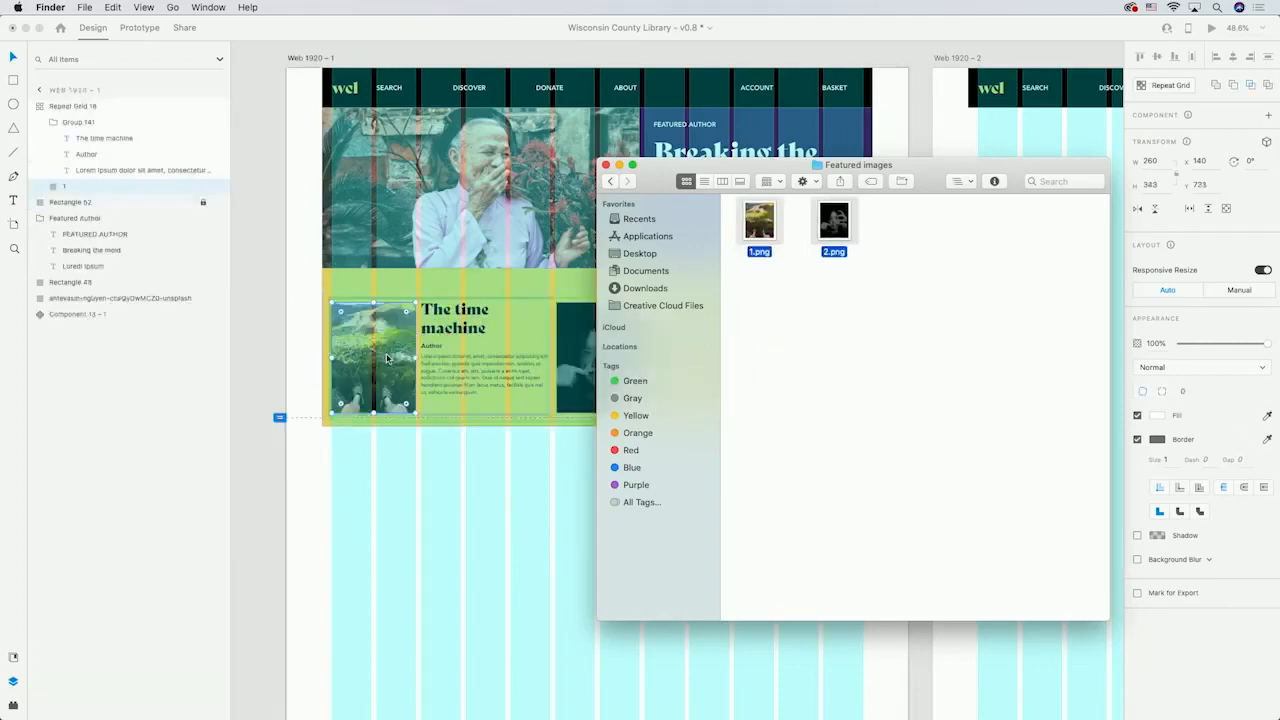
click(514, 463)
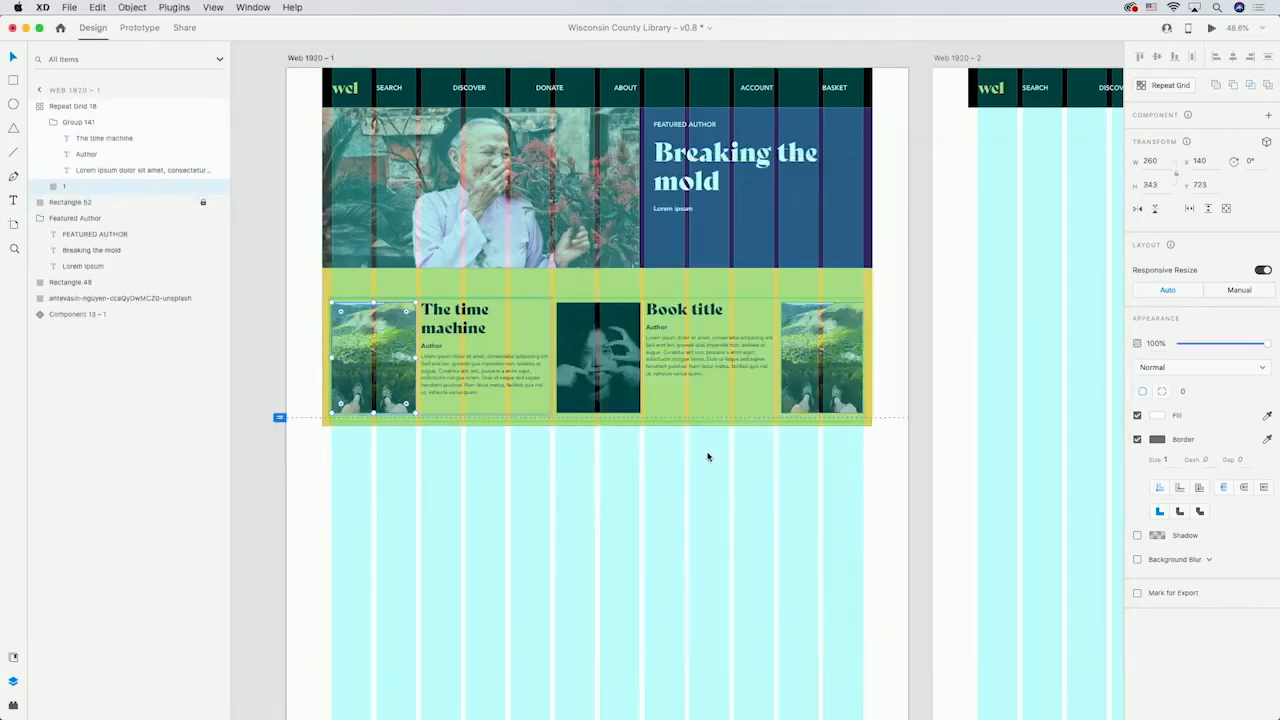
click(555, 360)
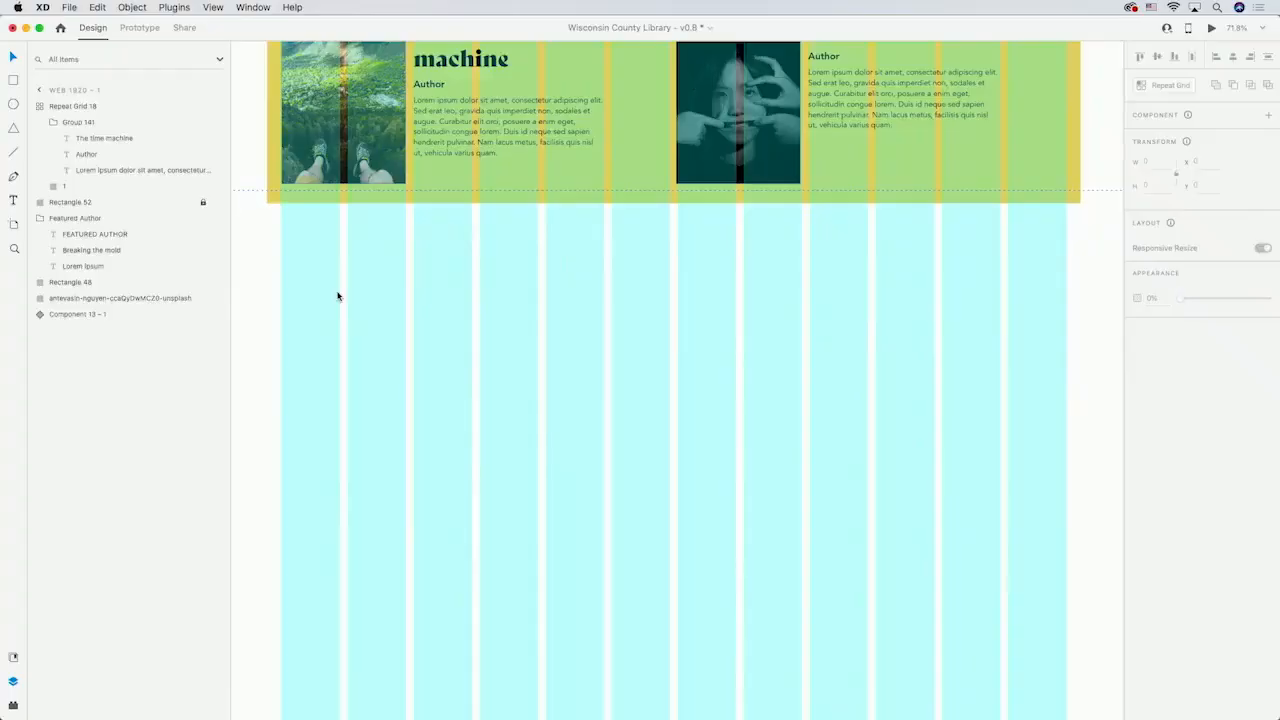
Add the heading "Collection title" at the first column below the green book section, in Bely Display at size 48
click(13, 200)
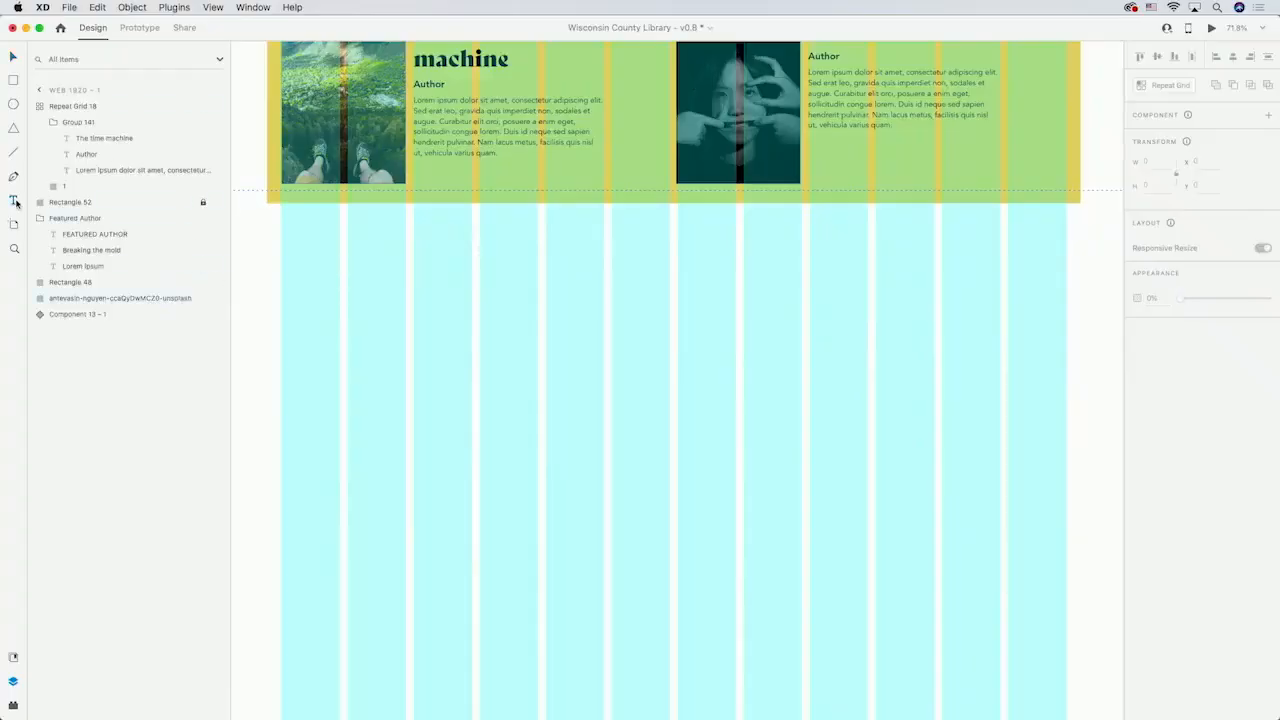
click(281, 256)
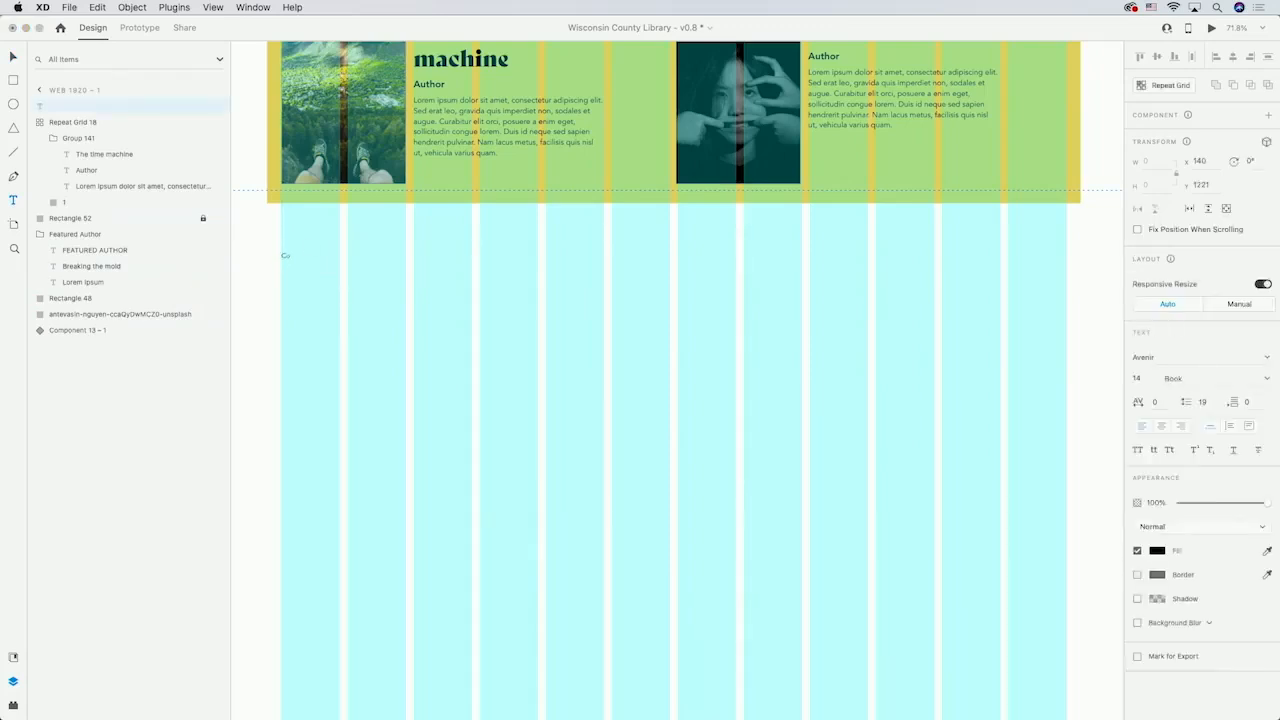
key(Escape)
click(1214, 357)
text(Bely Display)
click(1139, 379)
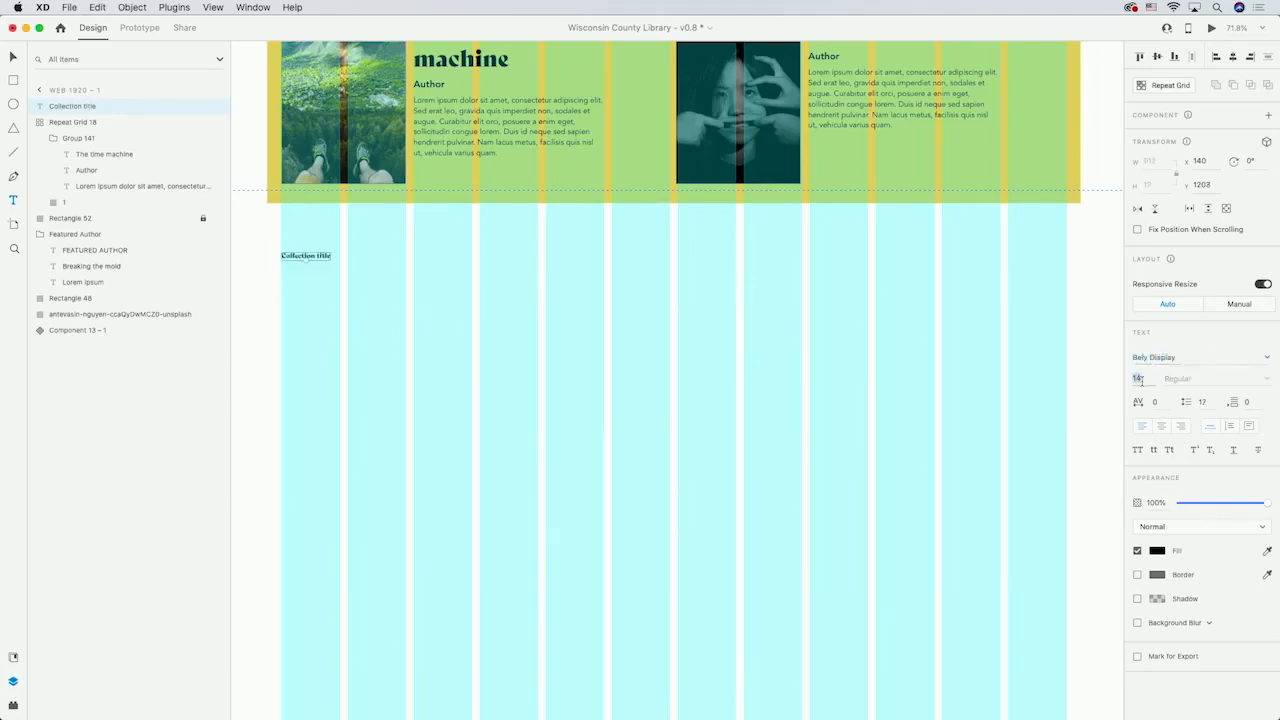
text(48)
key(Return)
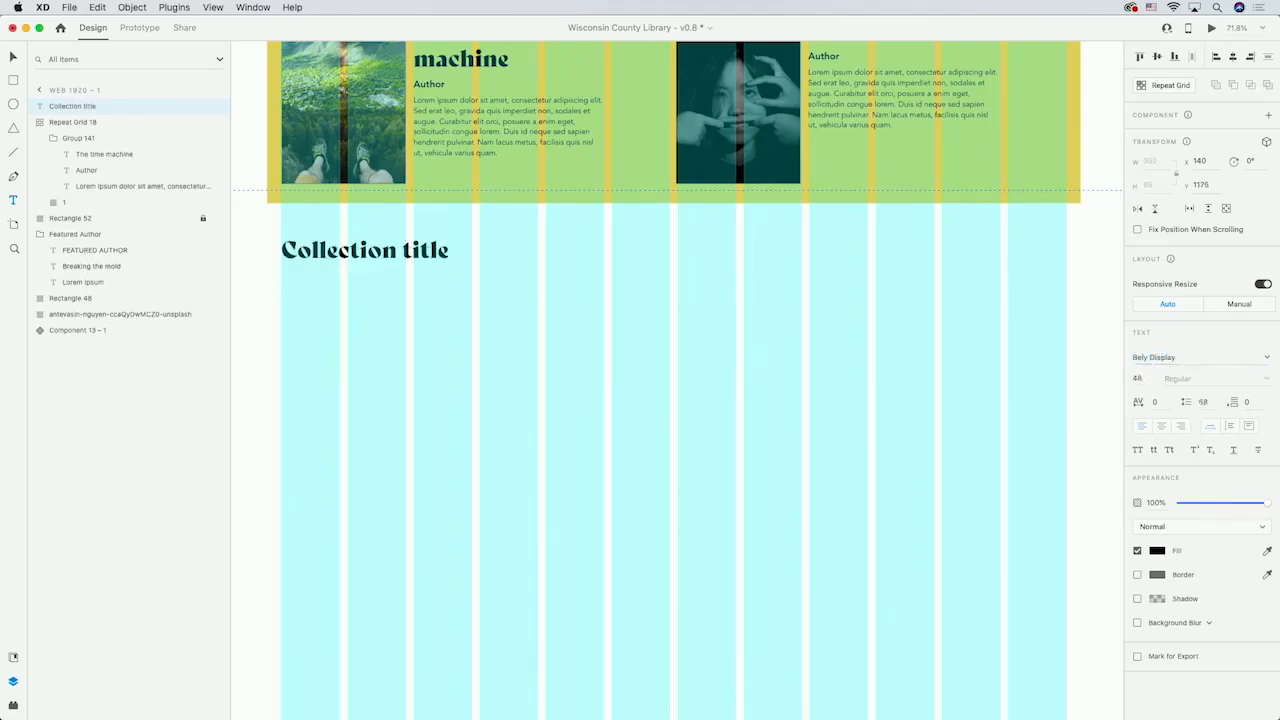
click(323, 282)
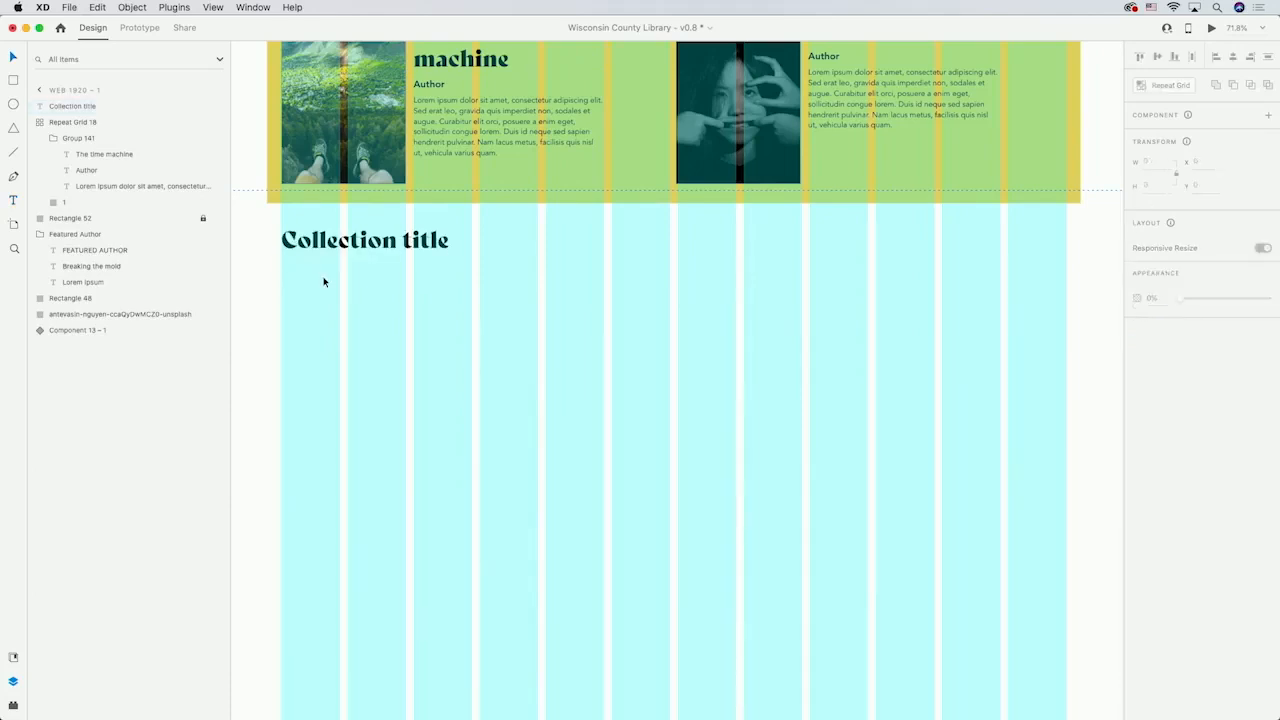
Draw a cover placeholder 122 wide and 158 high under the collection heading, and add the texts "Book name" and "Author" below it
click(13, 84)
drag(281, 271, 342, 354)
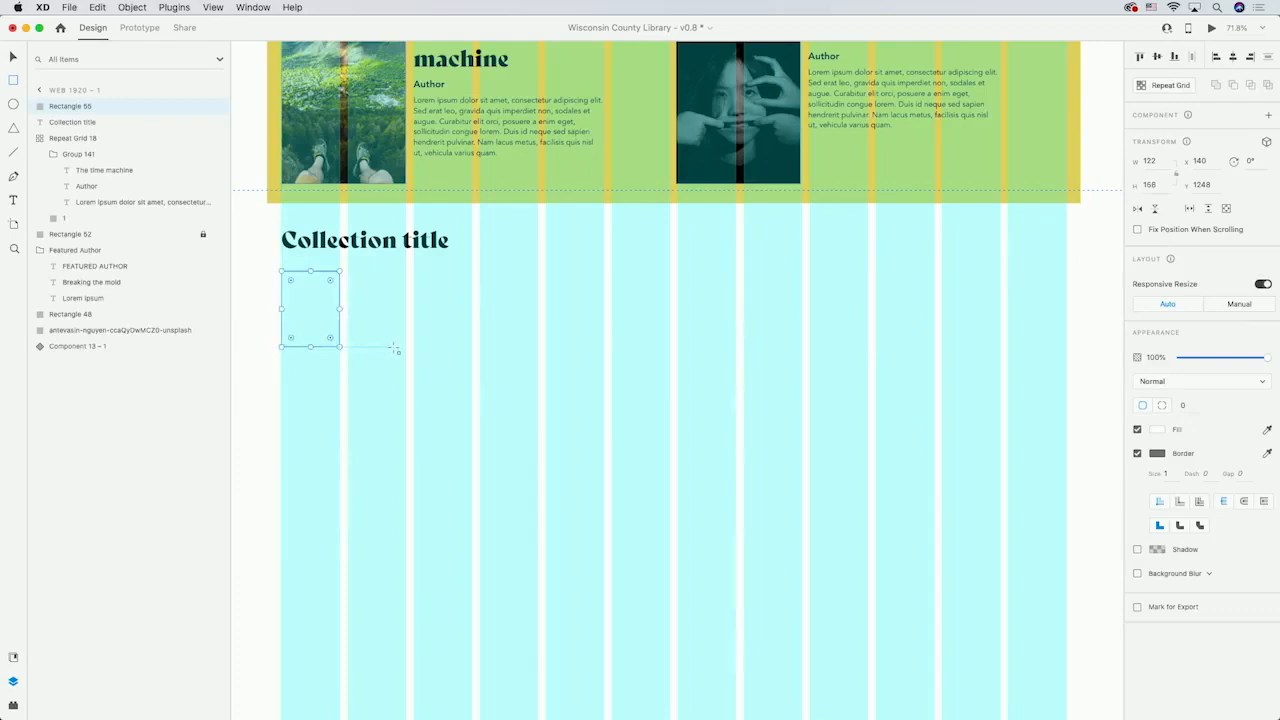
click(14, 200)
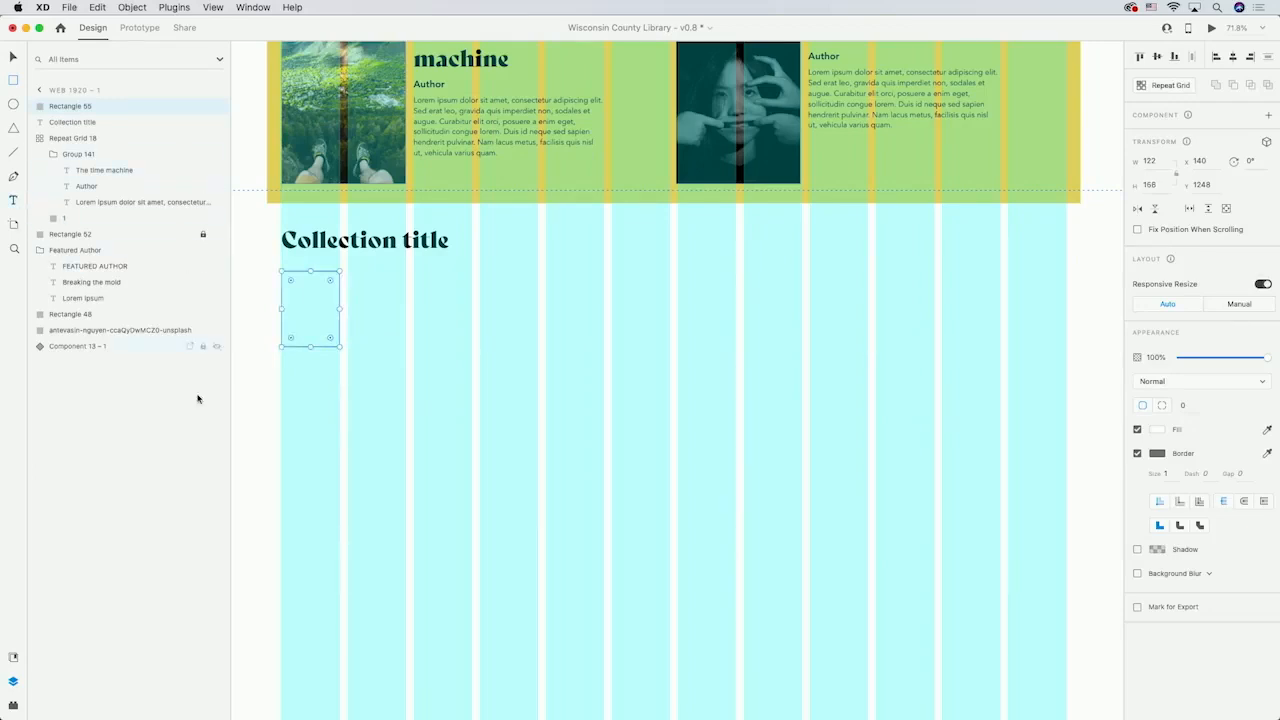
click(281, 366)
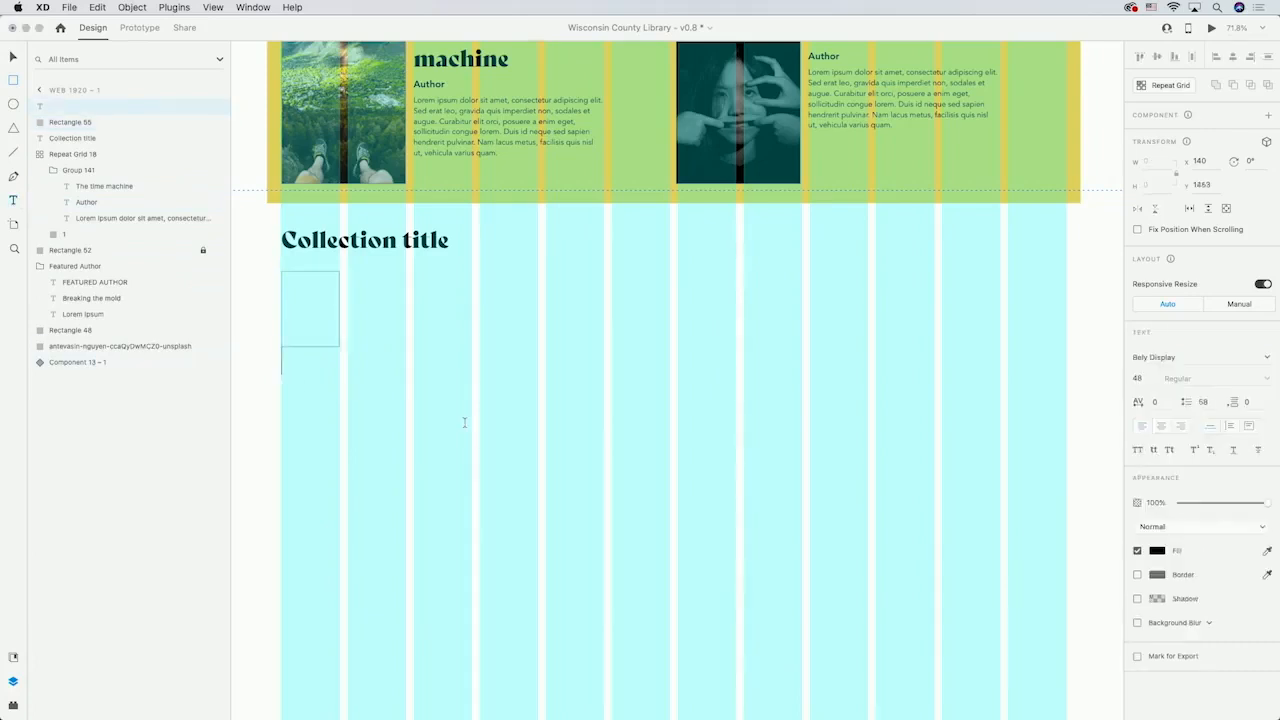
text(Book name)
key(Escape)
click(16, 202)
click(281, 398)
text(Author)
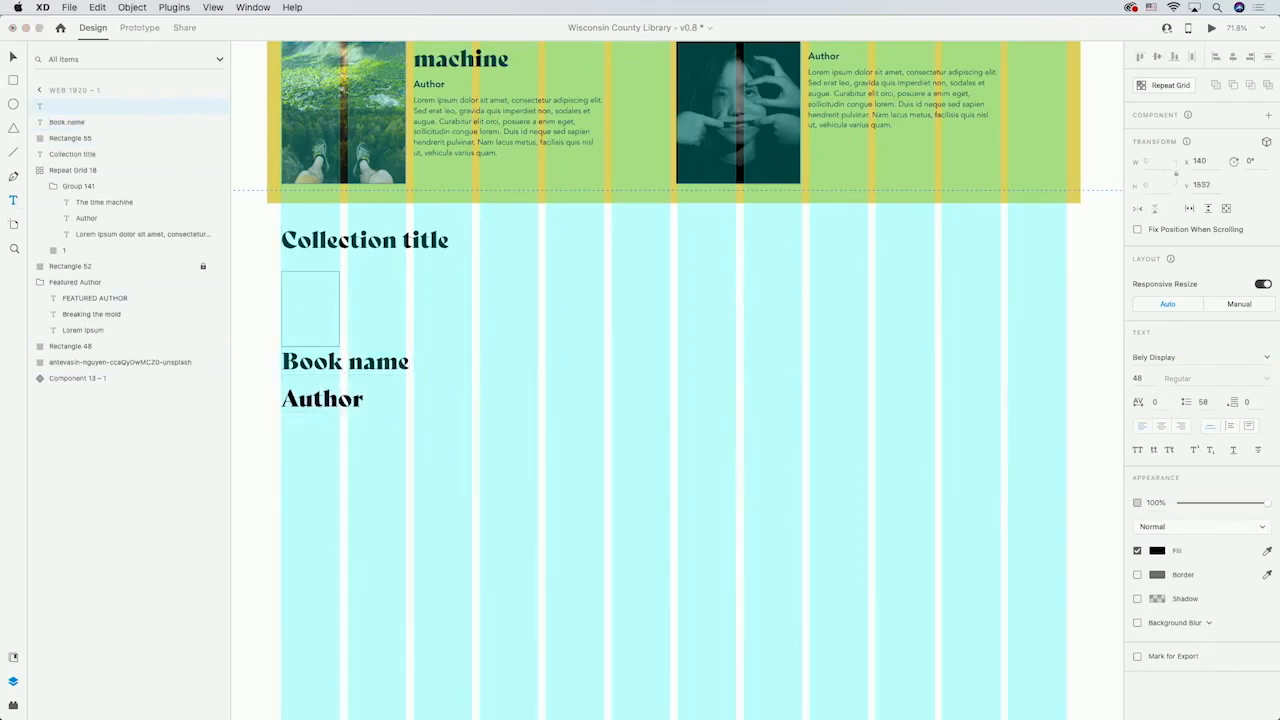
Set the Book name and Author texts to Avenir at size 14
key(Escape)
shift+click(355, 369)
click(1220, 357)
text(Avenir)
key(Return)
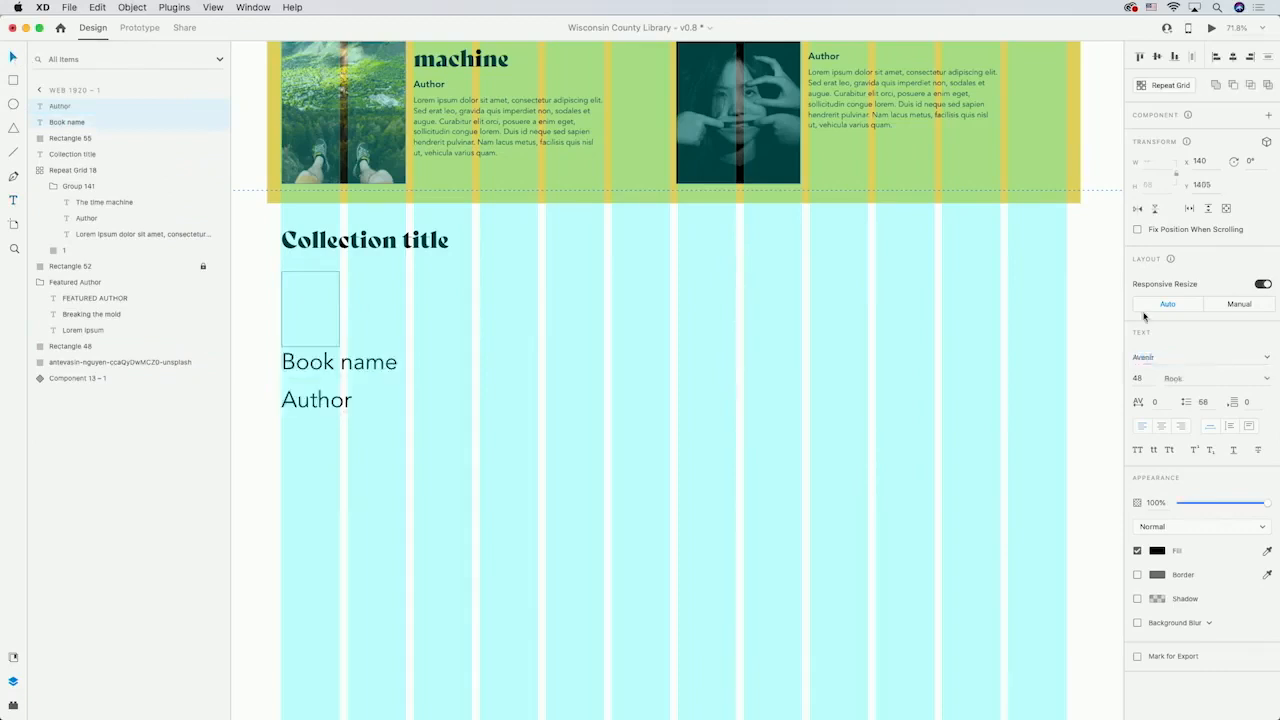
click(1141, 378)
text(1)
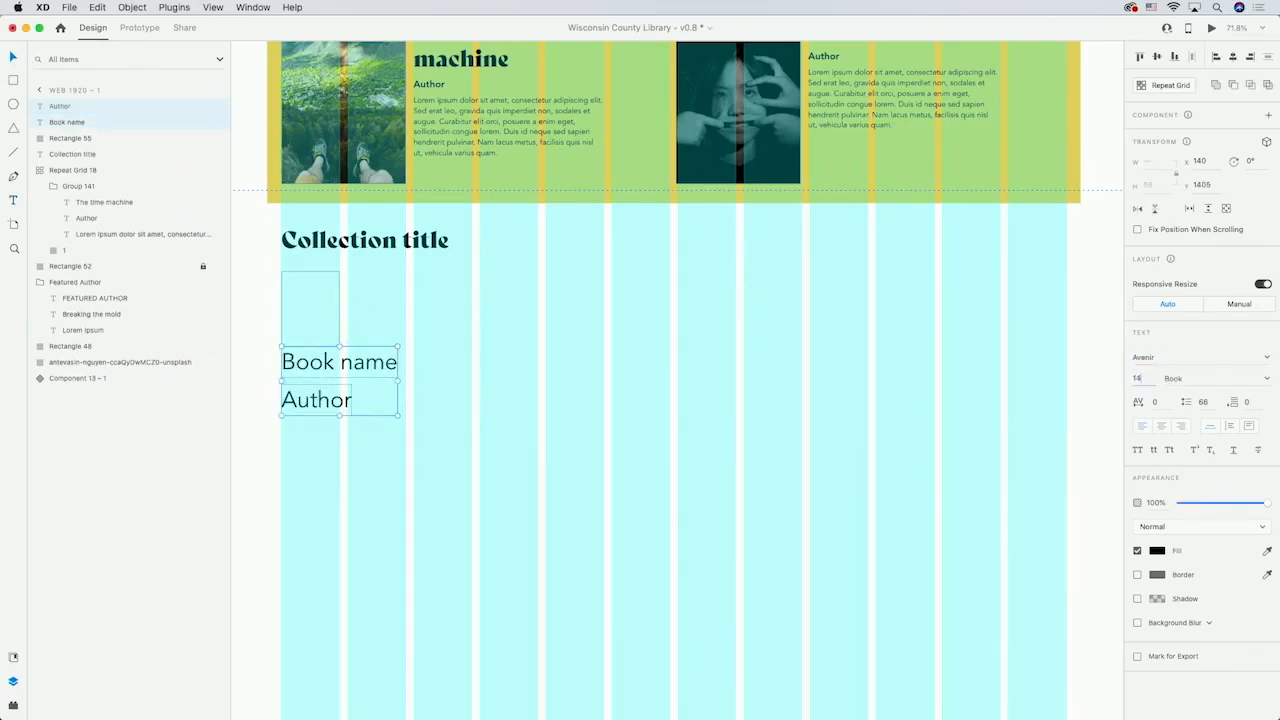
key(Return)
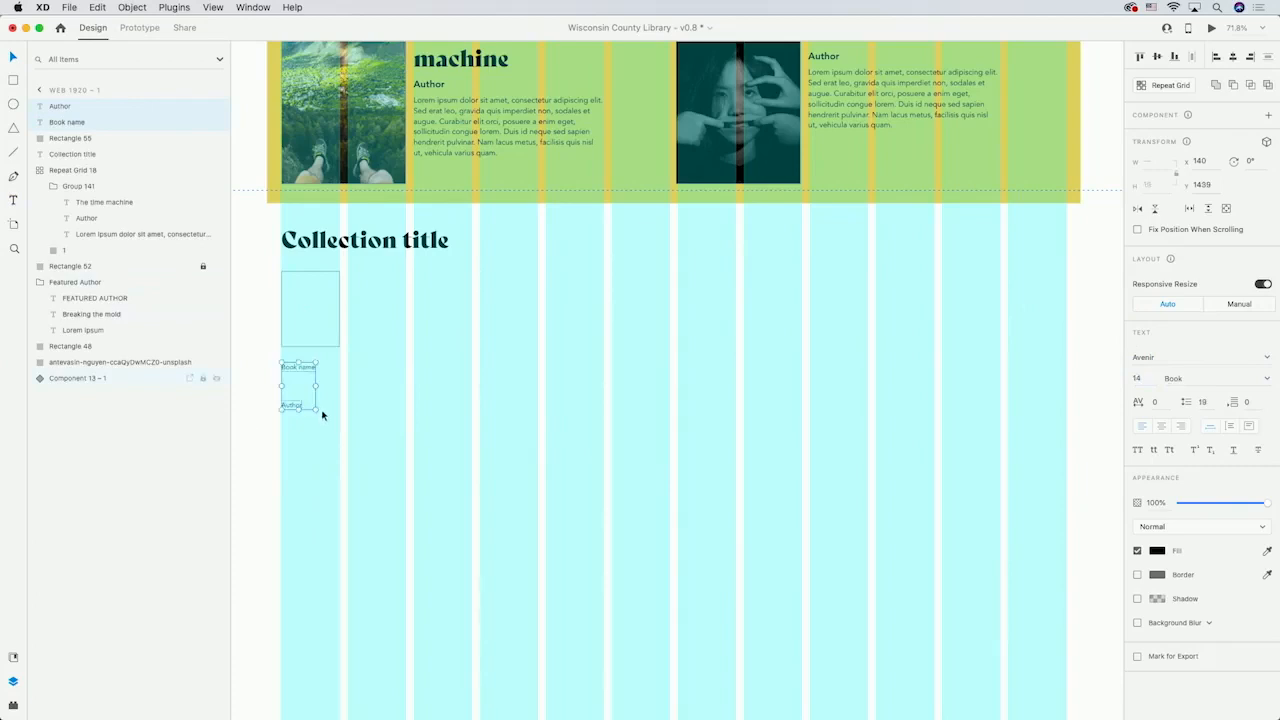
Change the Book name text's font weight to Heavy
scroll(315, 381, up, 5)
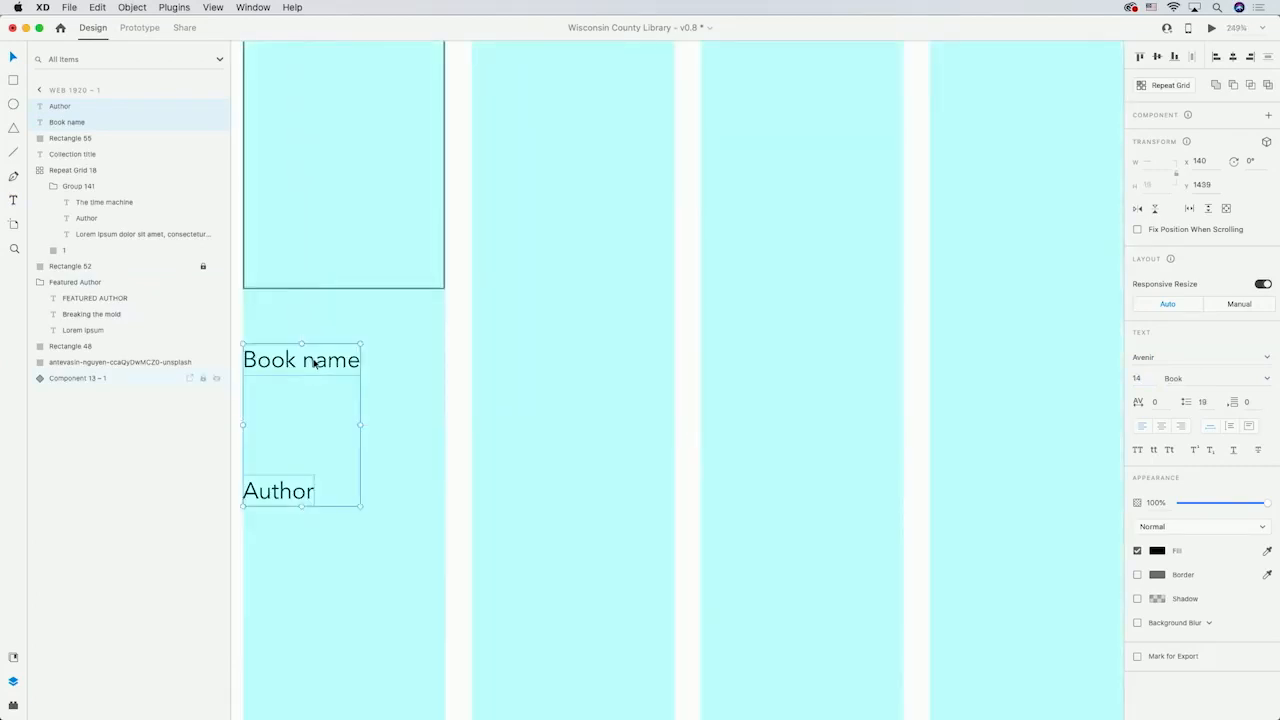
click(306, 363)
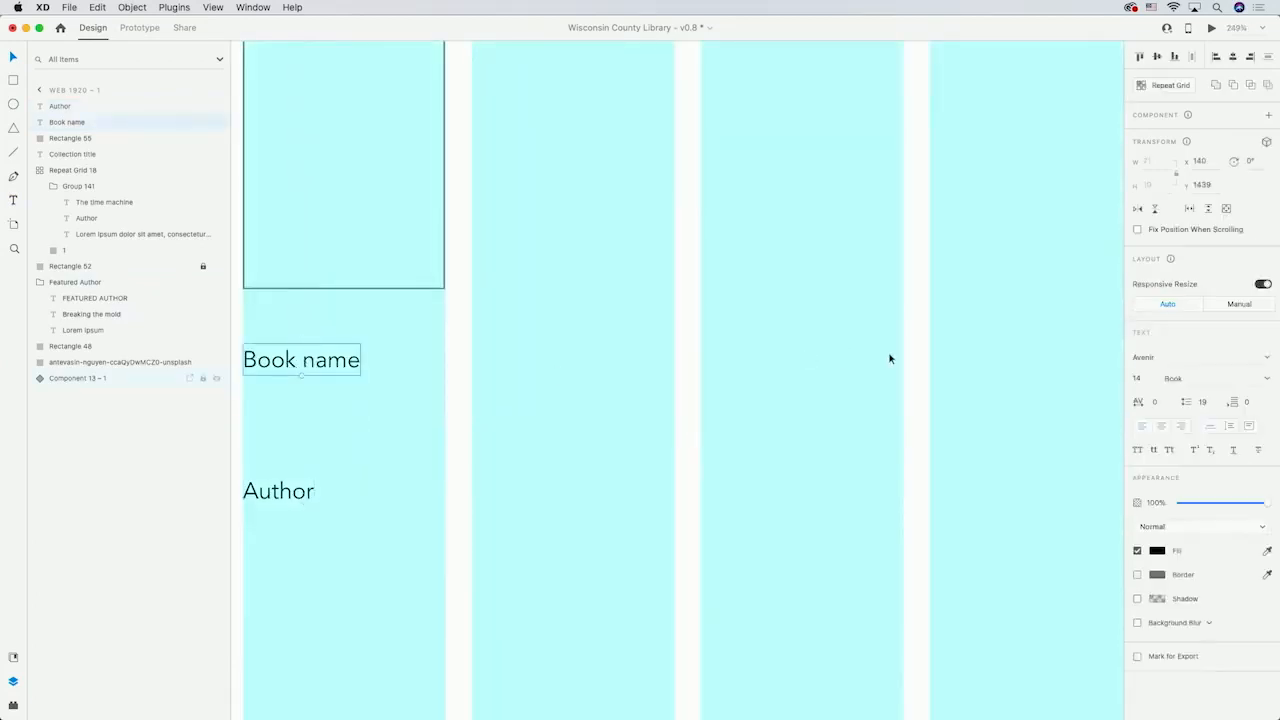
click(1265, 379)
click(1192, 492)
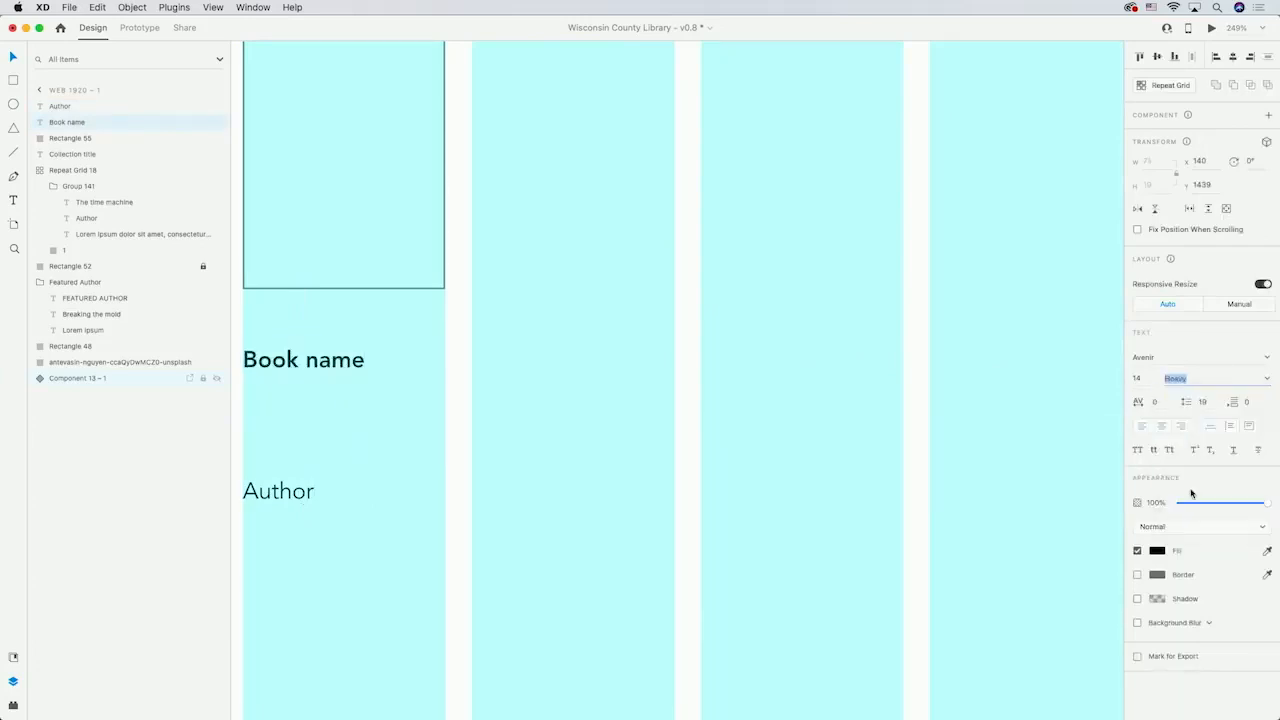
Move Book name and Author up close beneath the cover placeholder and group them as a vertical stack 122 wide
click(533, 464)
drag(314, 370, 314, 318)
drag(304, 490, 280, 357)
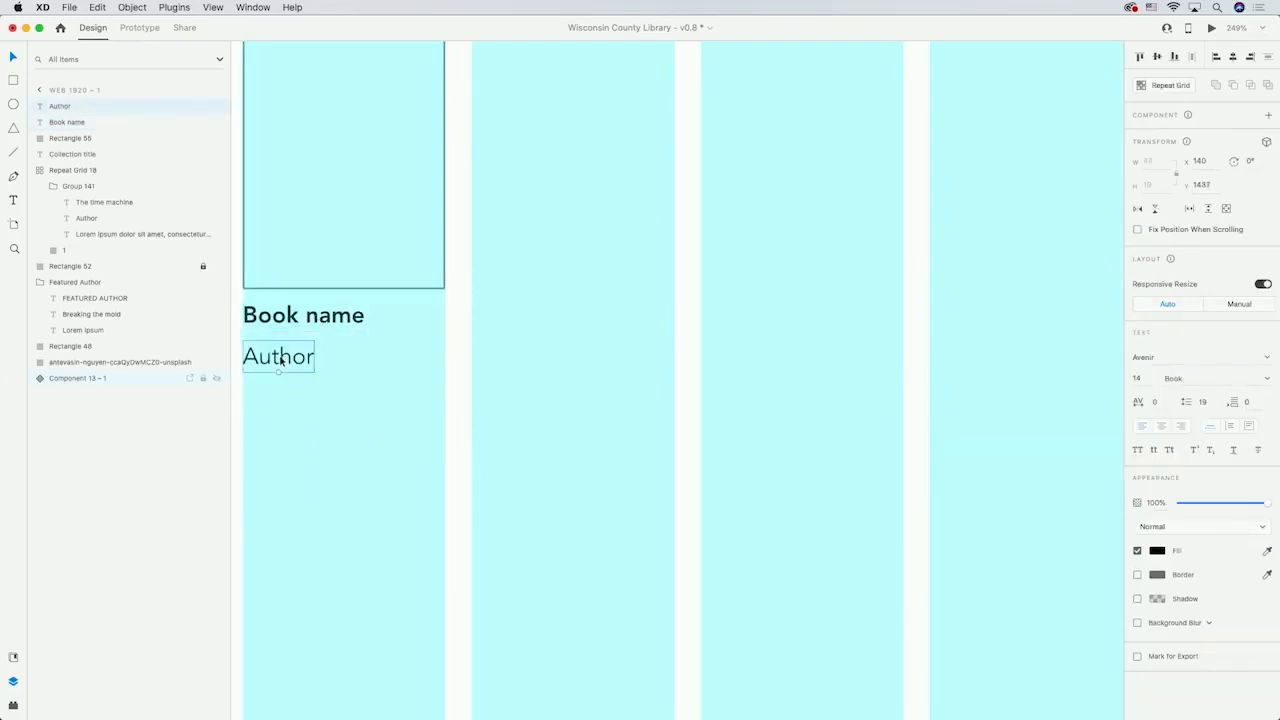
click(292, 316)
click(282, 357)
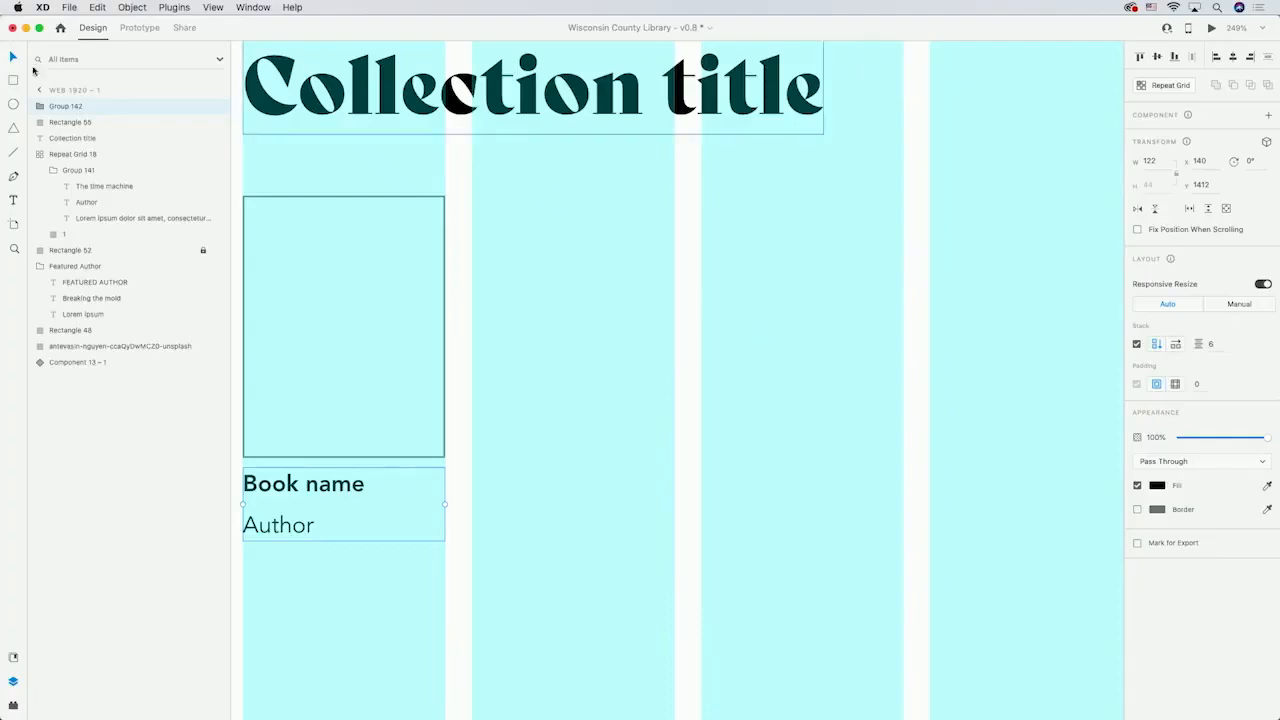
Turn the text group and cover placeholder into a repeat grid of three books and narrow the gap to match the layout columns
shift+click(109, 122)
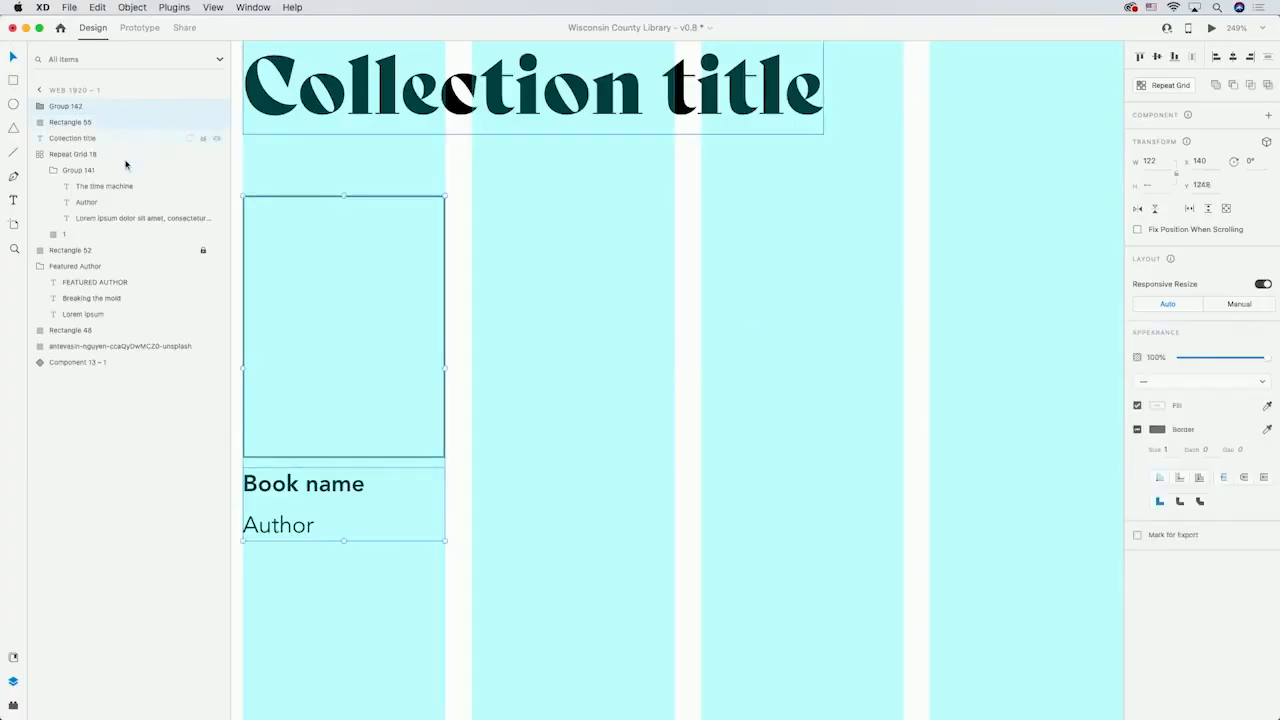
click(1171, 89)
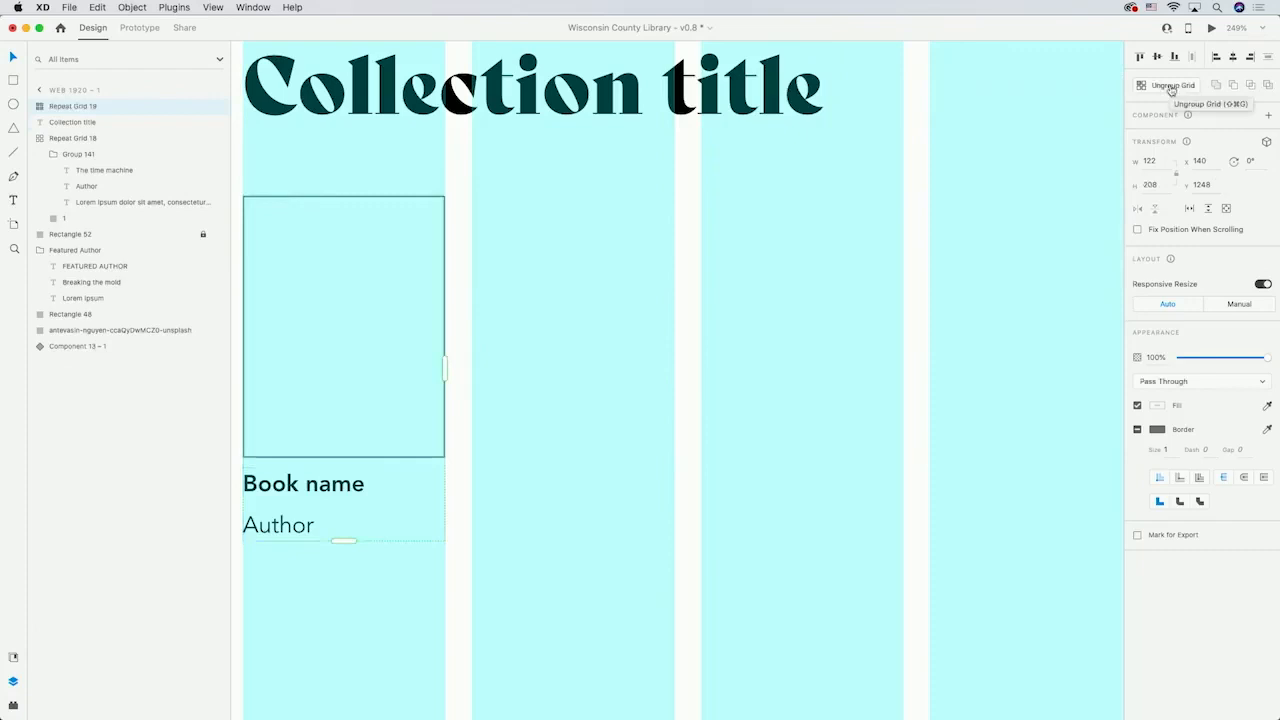
drag(444, 368, 920, 340)
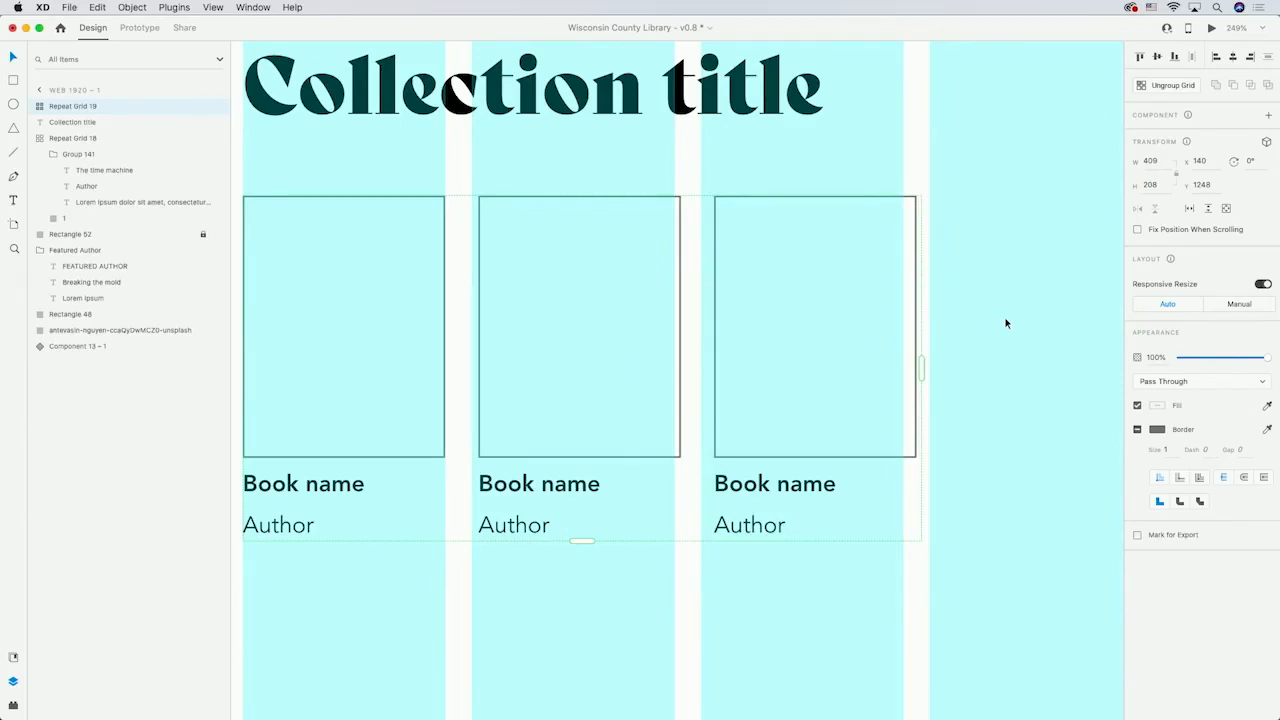
mouse_move(452, 295)
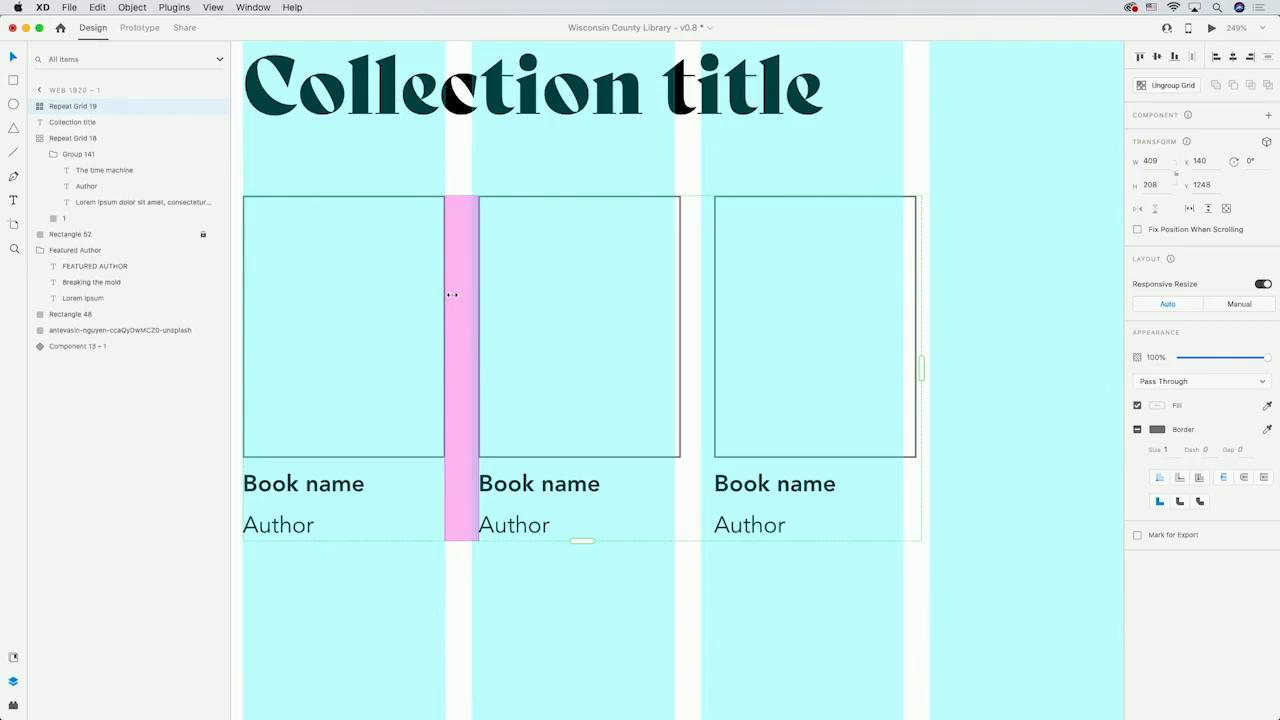
drag(460, 271, 453, 272)
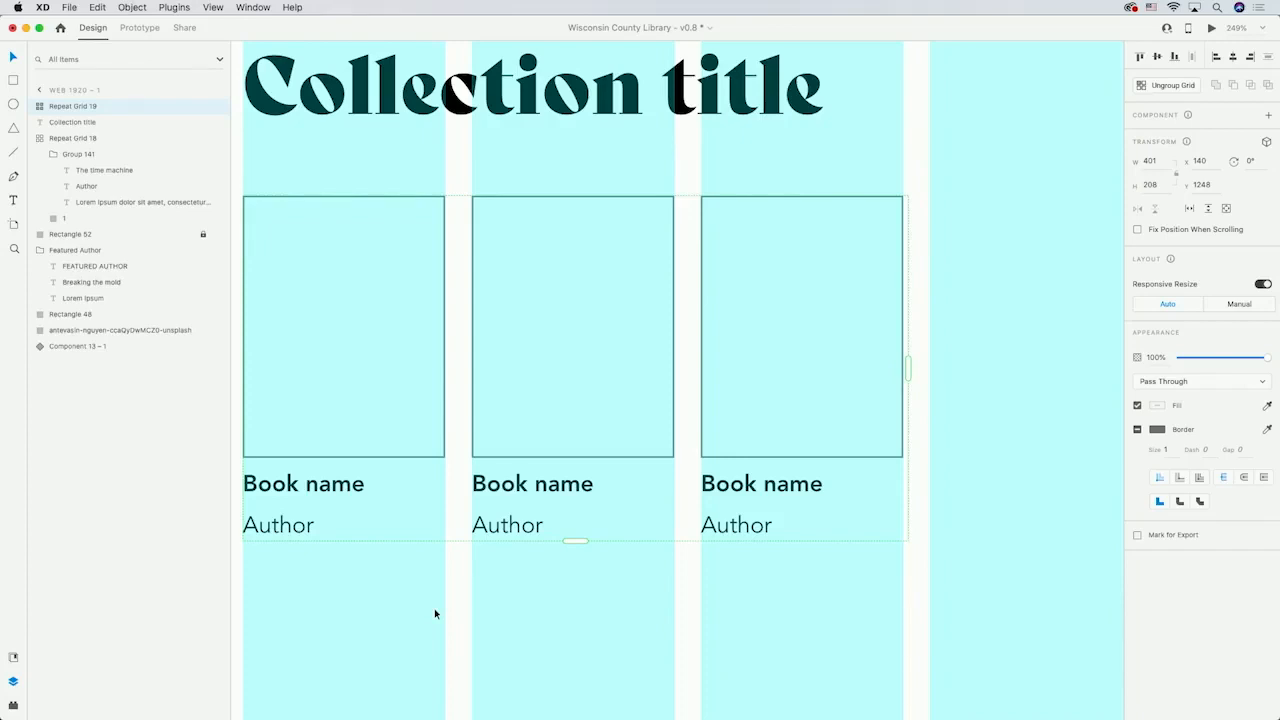
Switch to Finder and fill the three repeated cover placeholders with animal 1.jpg, animal 2.png and animal 3.png
mouse_move(434, 716)
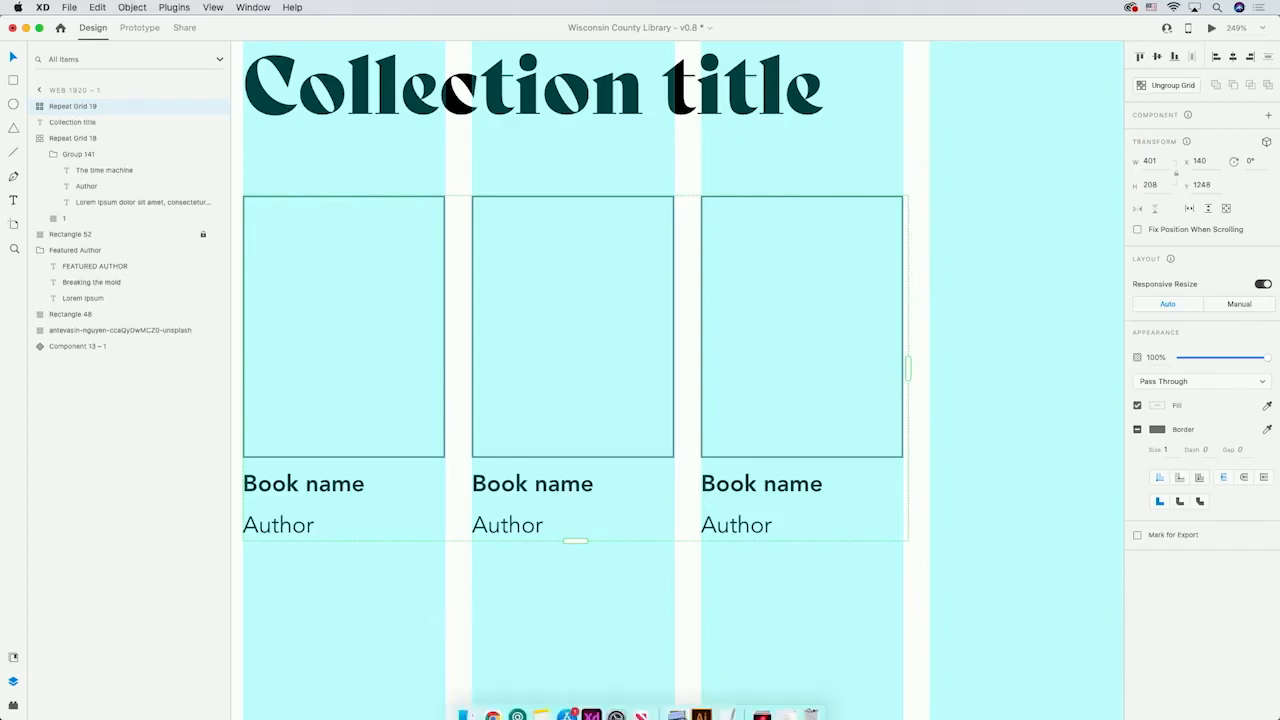
click(478, 710)
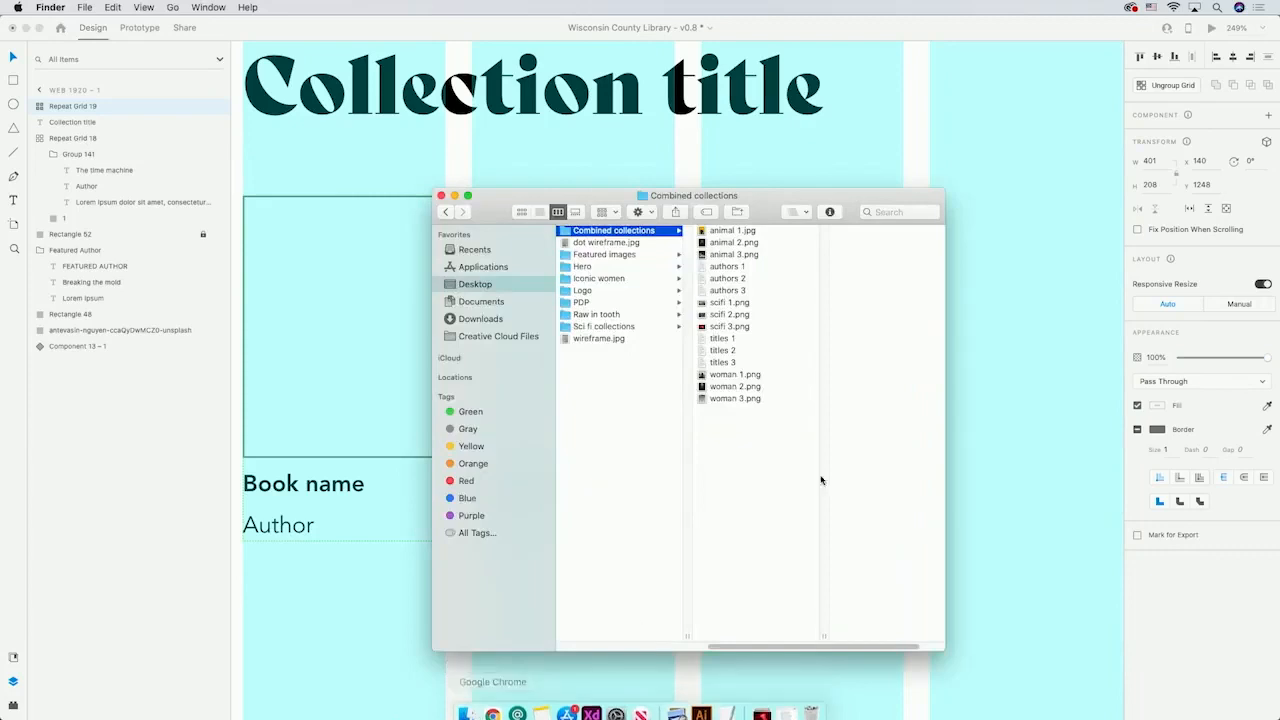
click(729, 230)
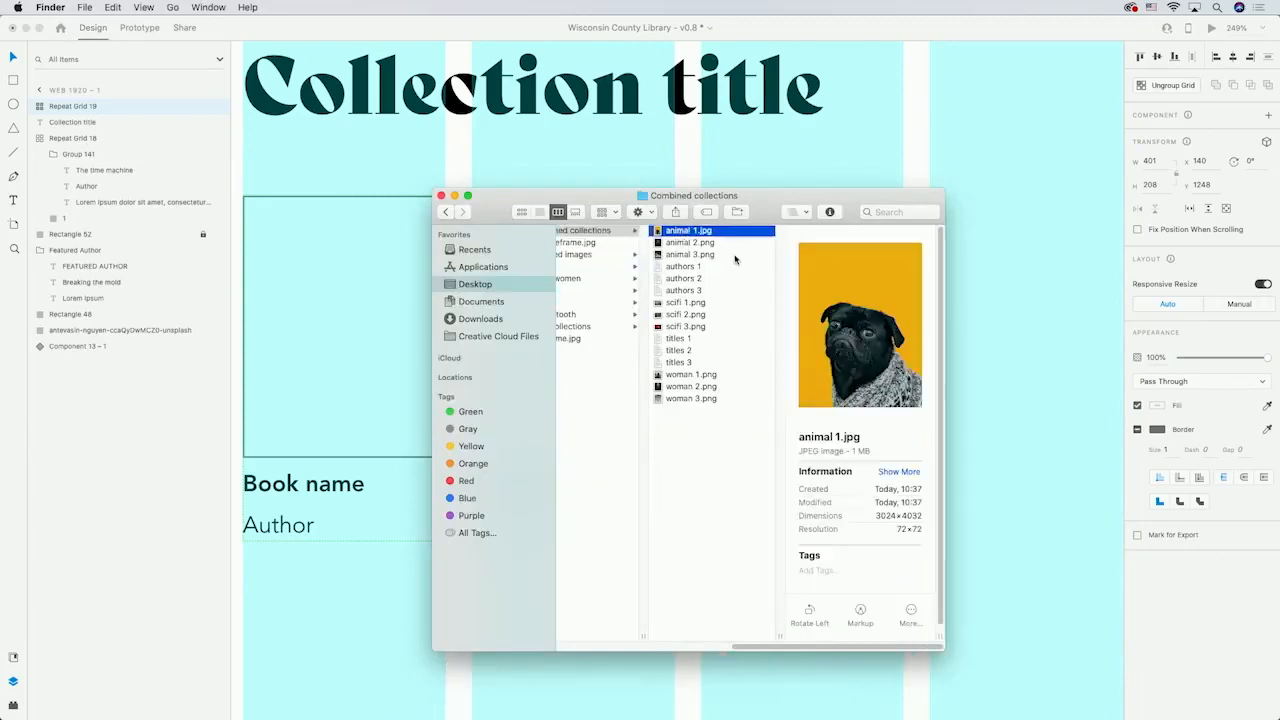
shift+click(695, 254)
drag(676, 236, 368, 318)
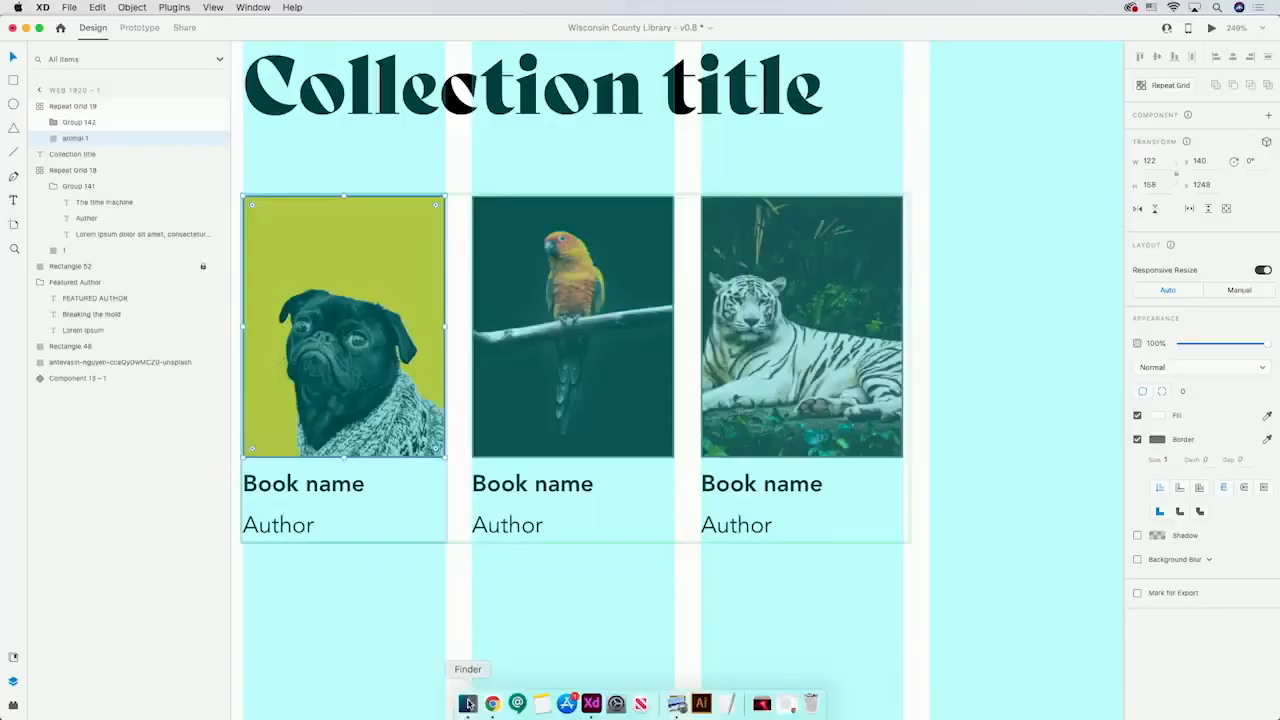
Switch to Finder, preview the titles 1 text file and apply it to the repeated Book name texts
click(466, 704)
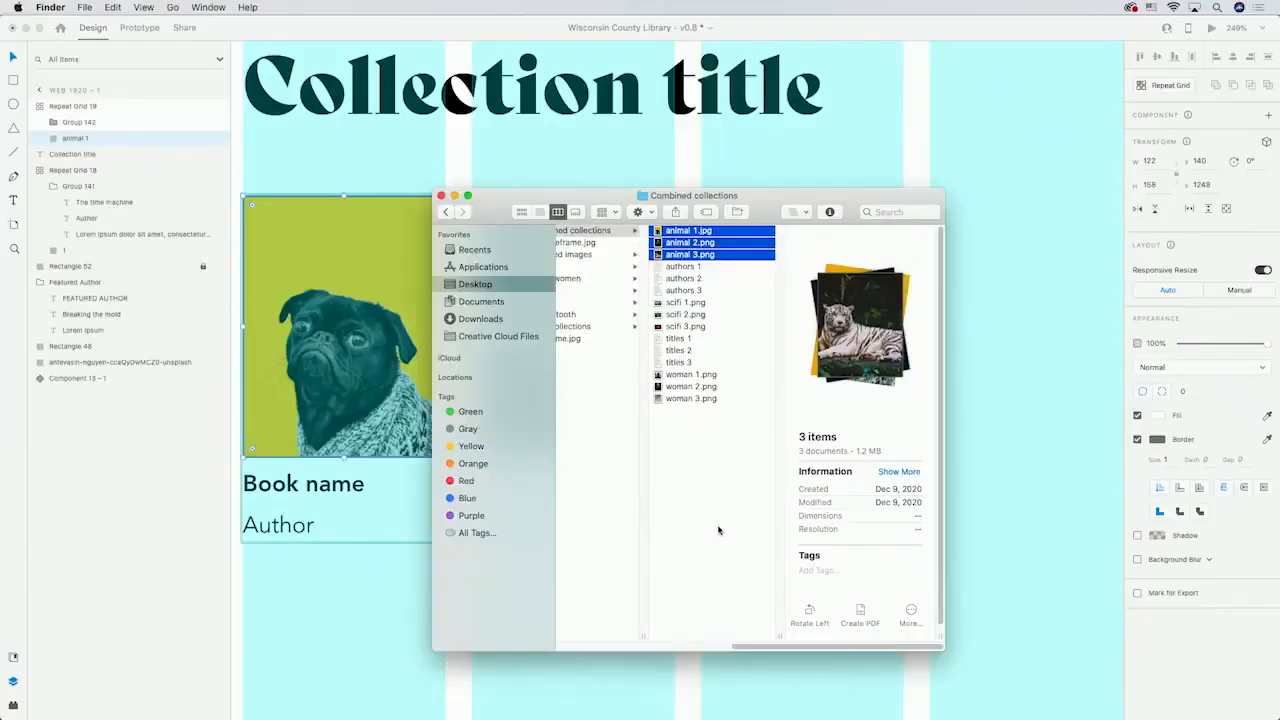
click(724, 340)
key(space)
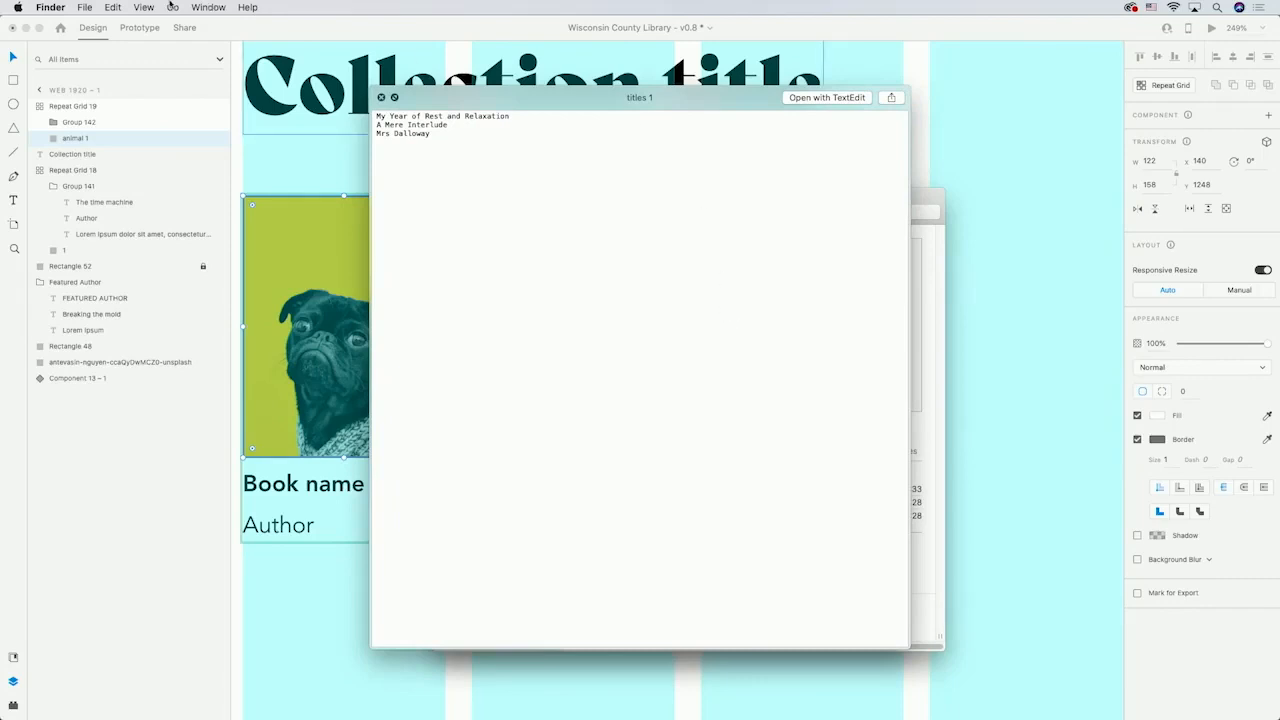
key(space)
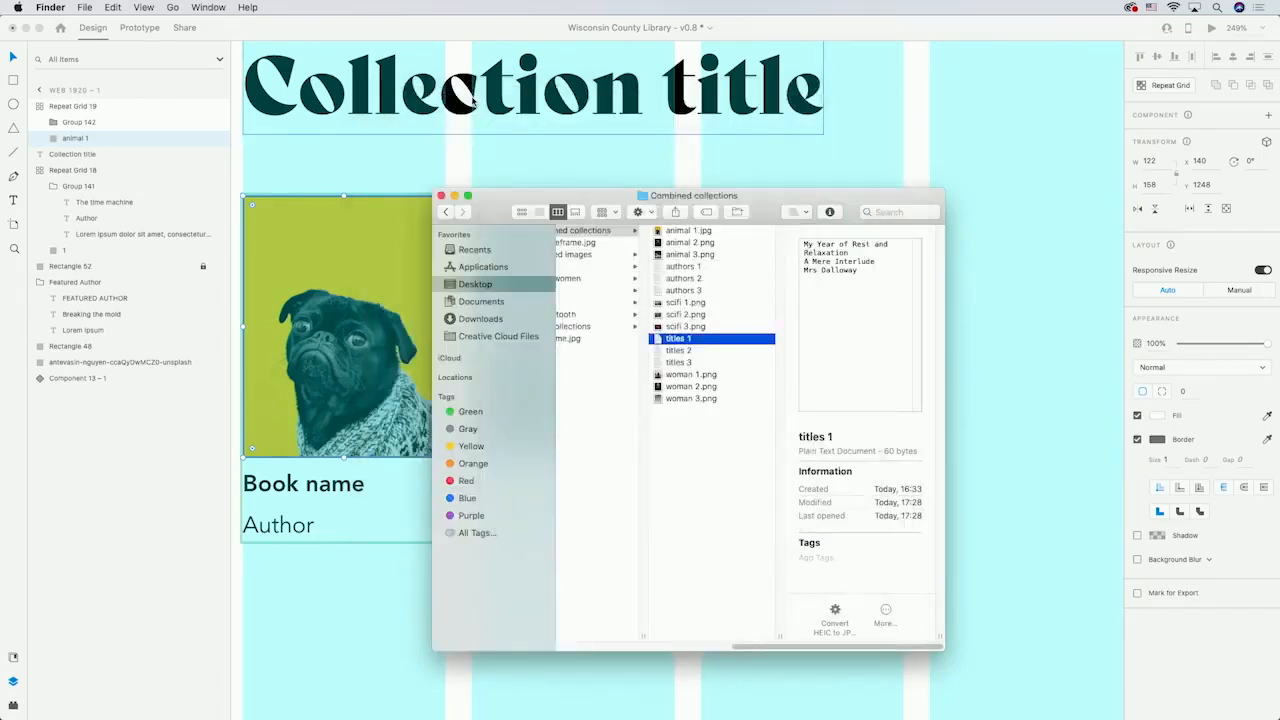
drag(680, 340, 308, 489)
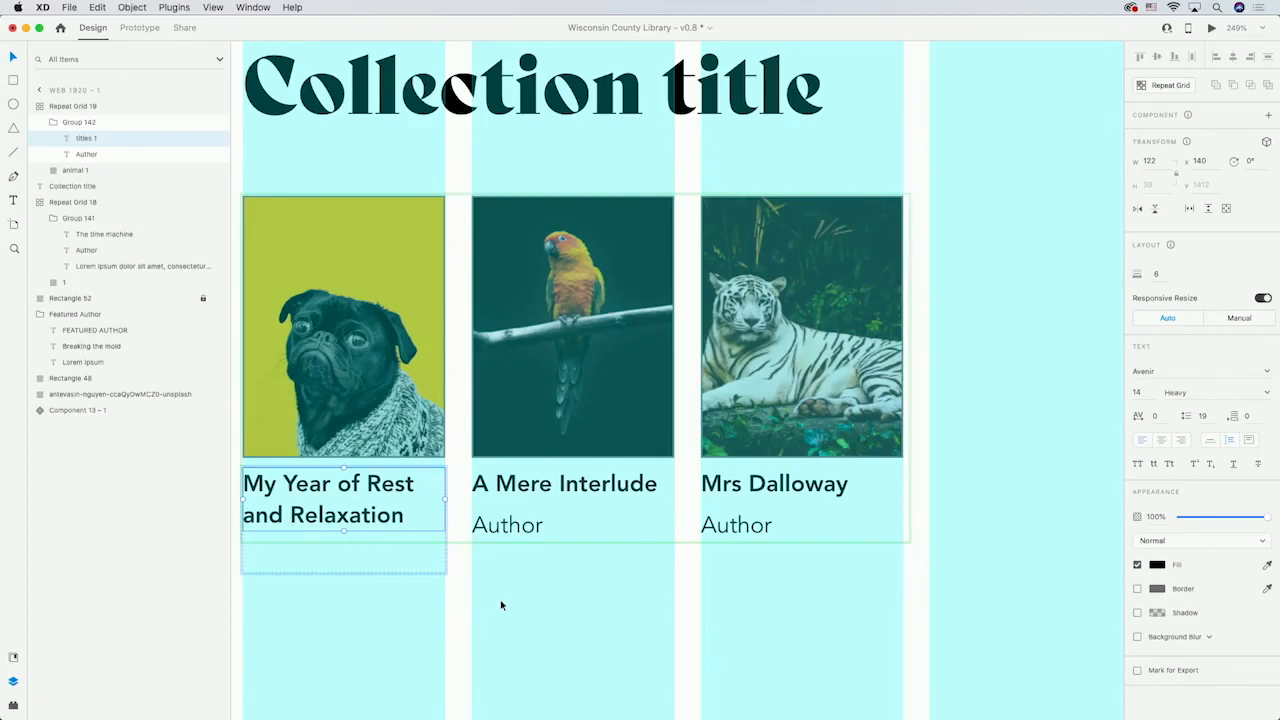
Switch to Finder, apply the authors 1 text file to the repeated Author texts and extend the repeat grid's height to fit them
key(super+Tab)
drag(878, 163, 494, 533)
click(590, 582)
drag(574, 551, 576, 576)
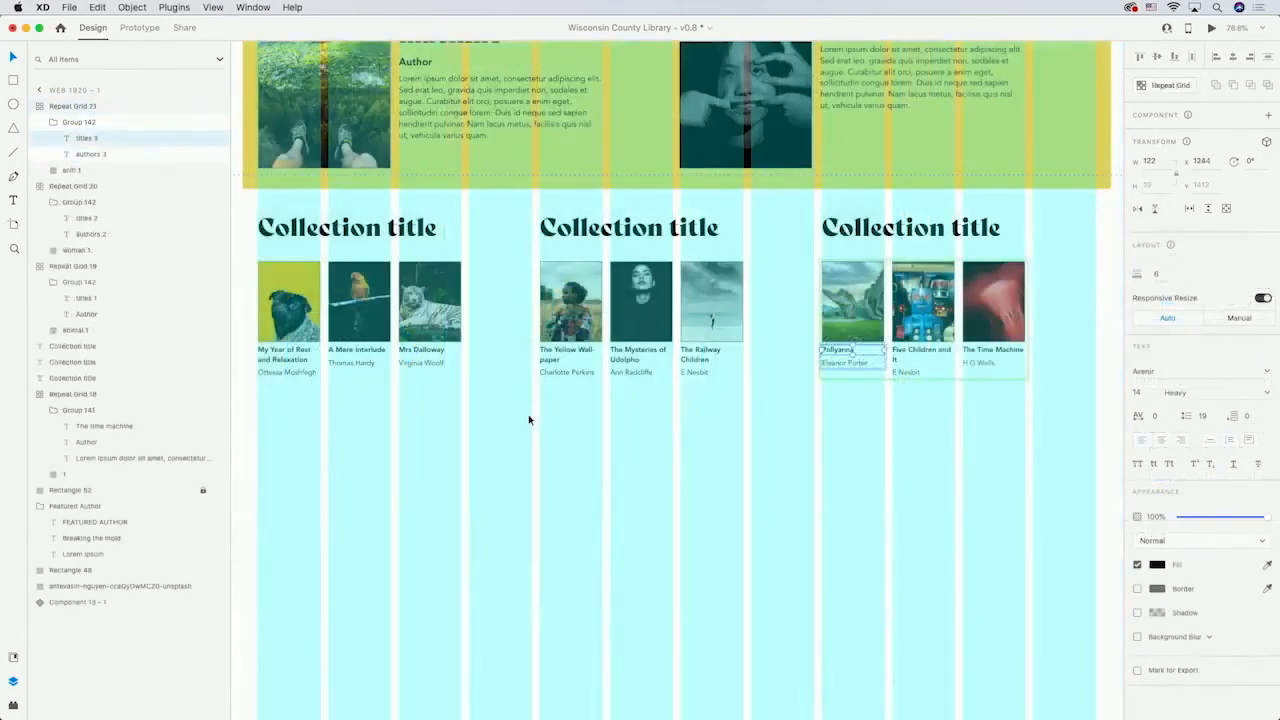
Draw a rectangle 1700 wide and 443 high below the three collections and remove its border
scroll(529, 420, down, 3)
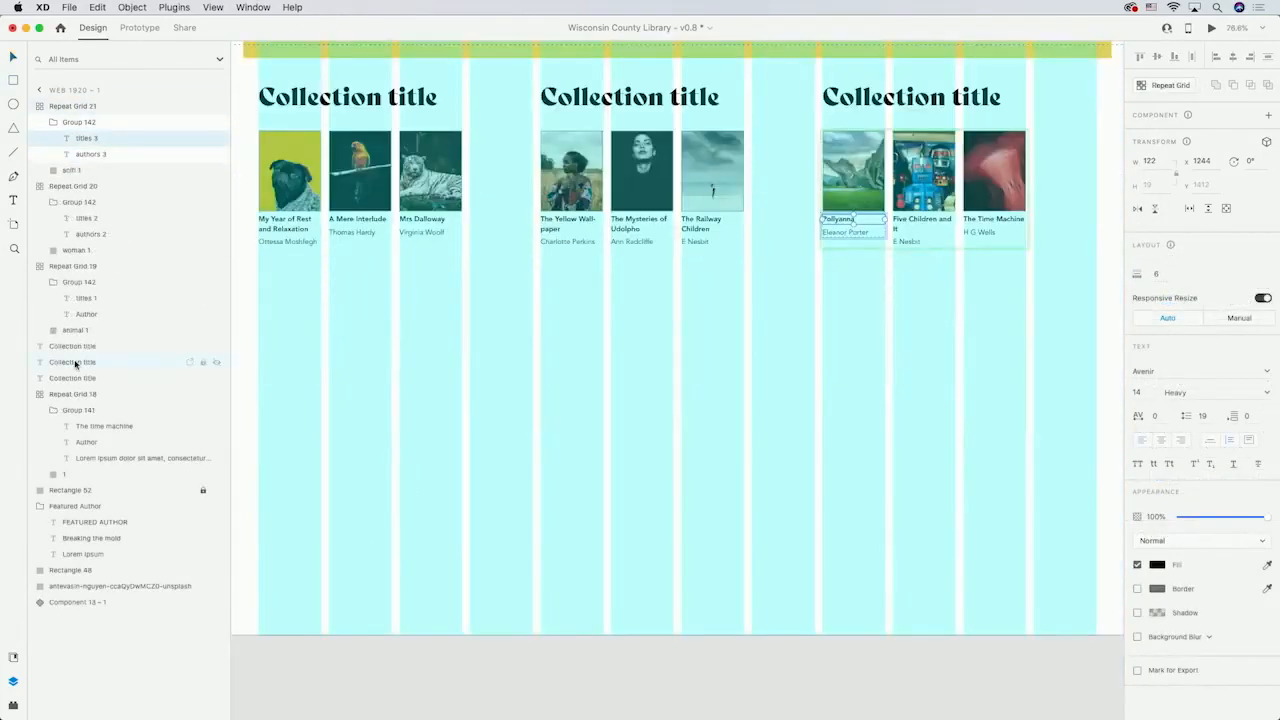
click(75, 362)
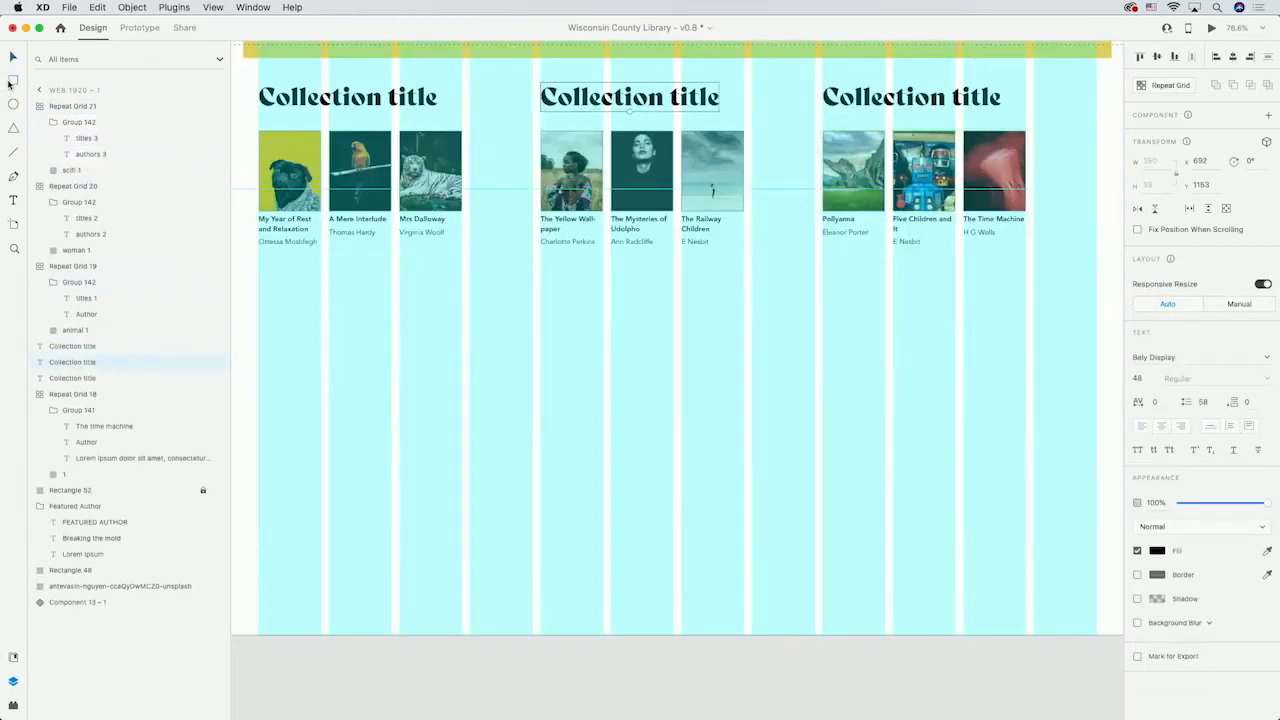
click(10, 82)
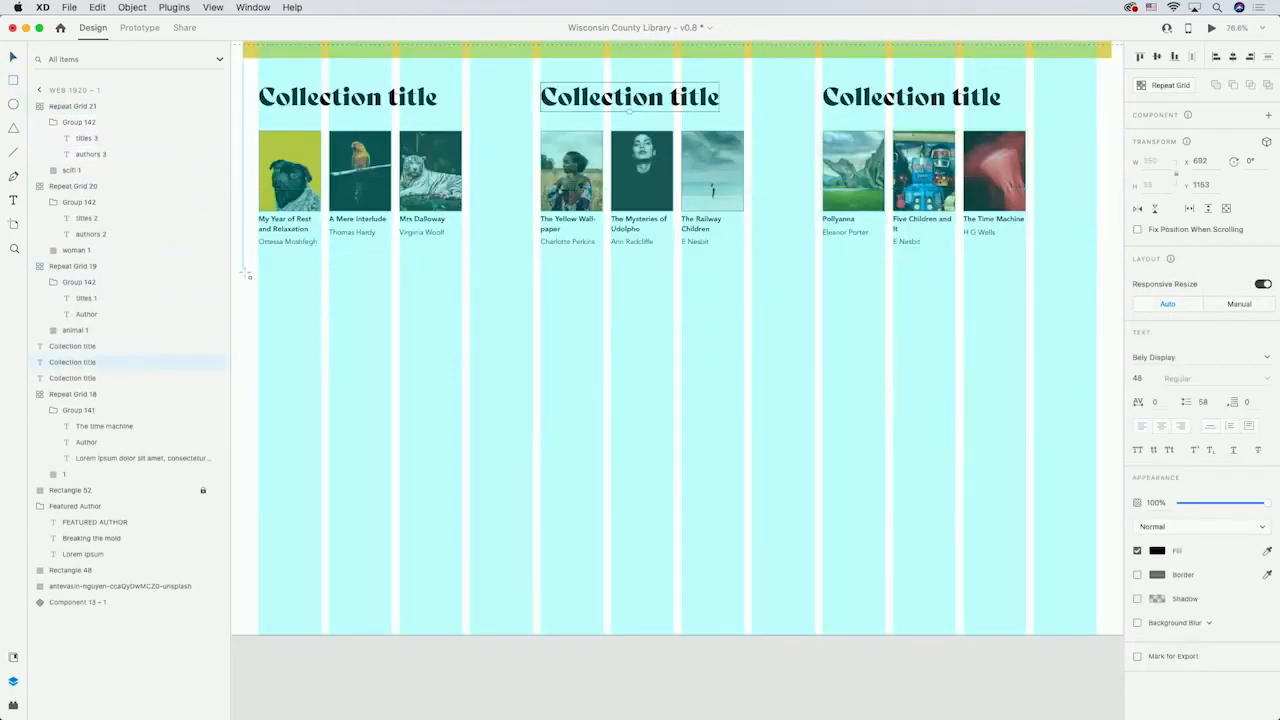
mouse_move(244, 264)
mouse_down()
mouse_move(400, 370)
mouse_move(494, 410)
mouse_move(860, 495)
mouse_move(1094, 503)
mouse_move(1114, 452)
mouse_move(1117, 483)
mouse_move(1095, 492)
mouse_up()
click(1137, 454)
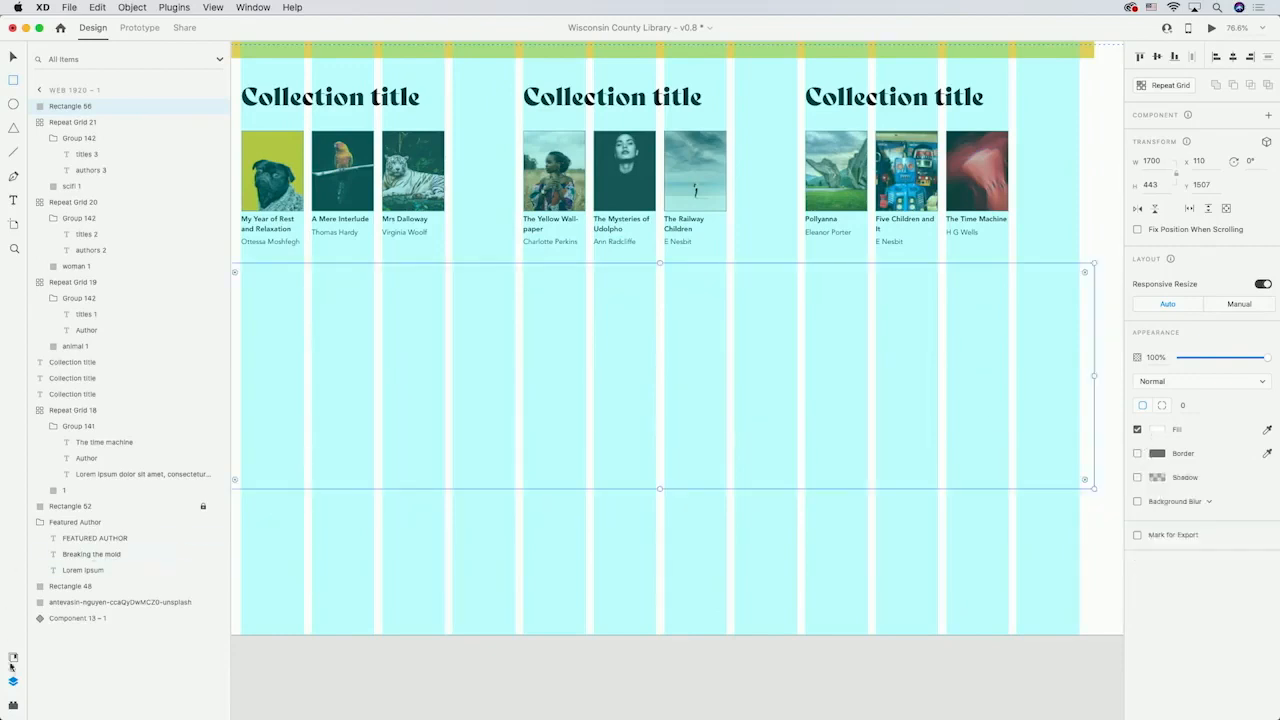
Fill the rectangle below the three collections with the black document color
click(10, 658)
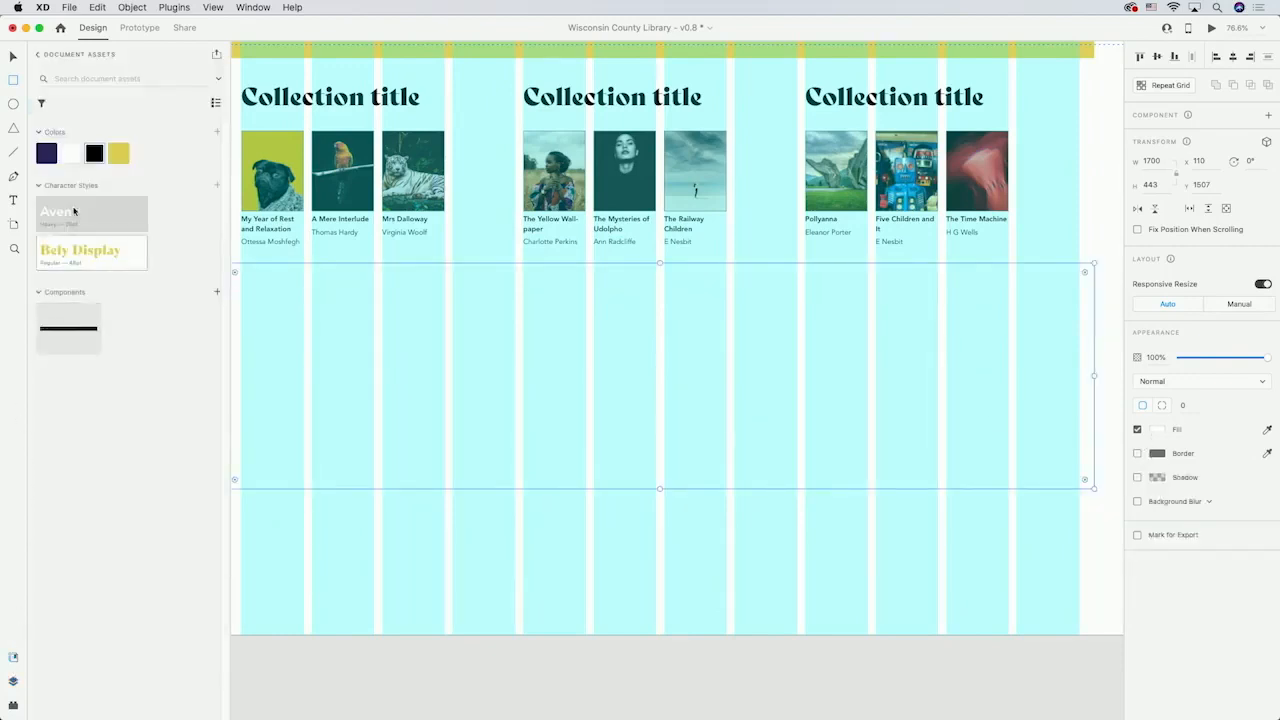
click(94, 153)
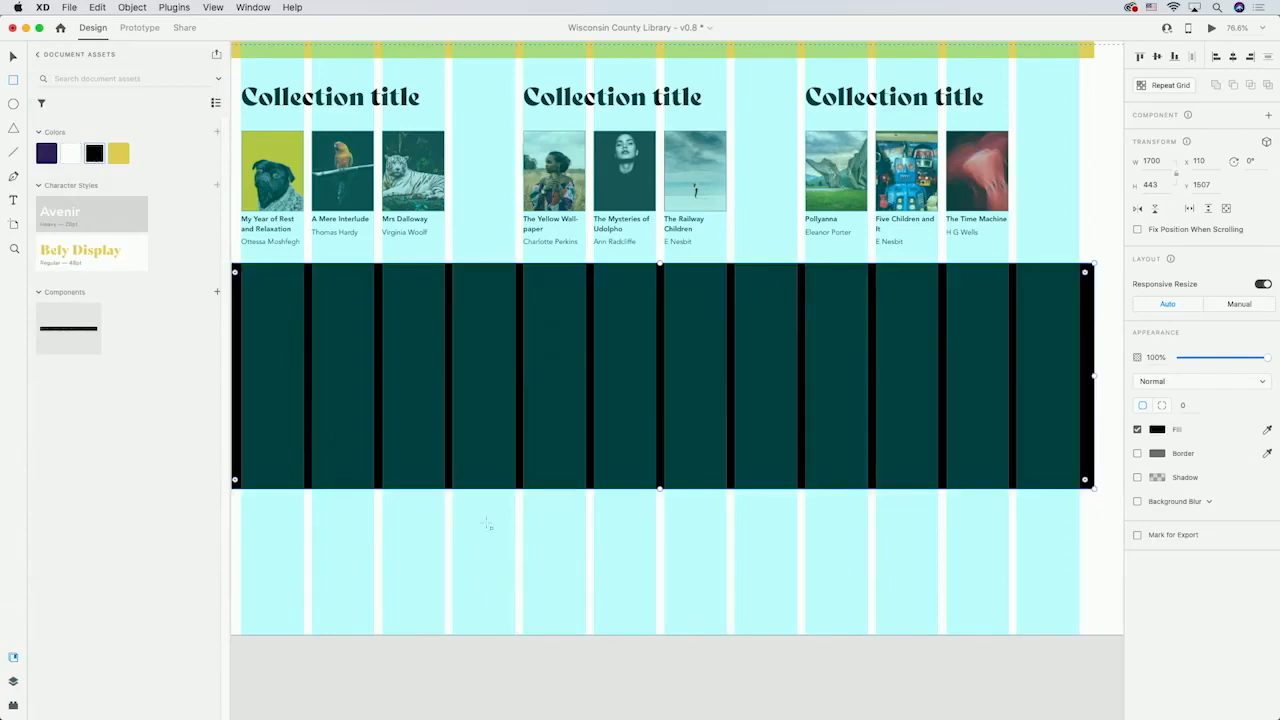
drag(474, 549, 492, 564)
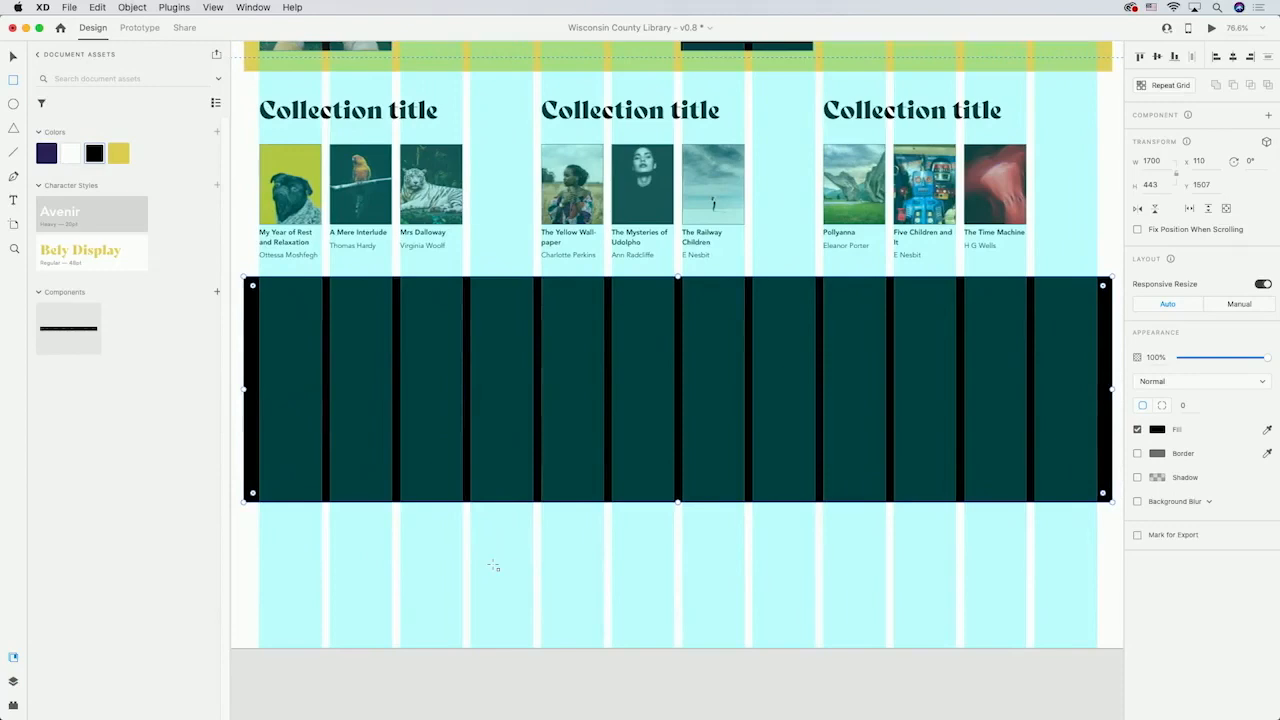
Copy the wcl logo from the navigation bar and paste it at the start of the black footer
scroll(400, 543, down, 5)
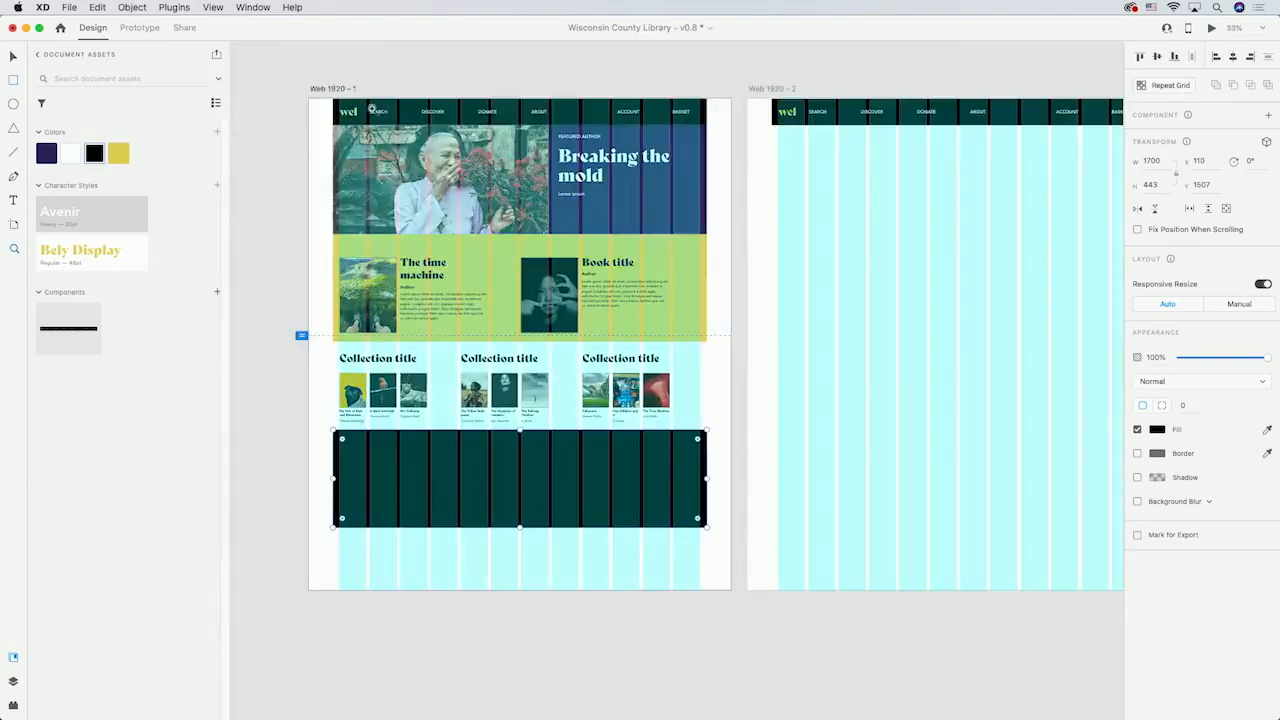
key(v)
super+click(349, 112)
click(357, 462)
scroll(355, 455, up, 6)
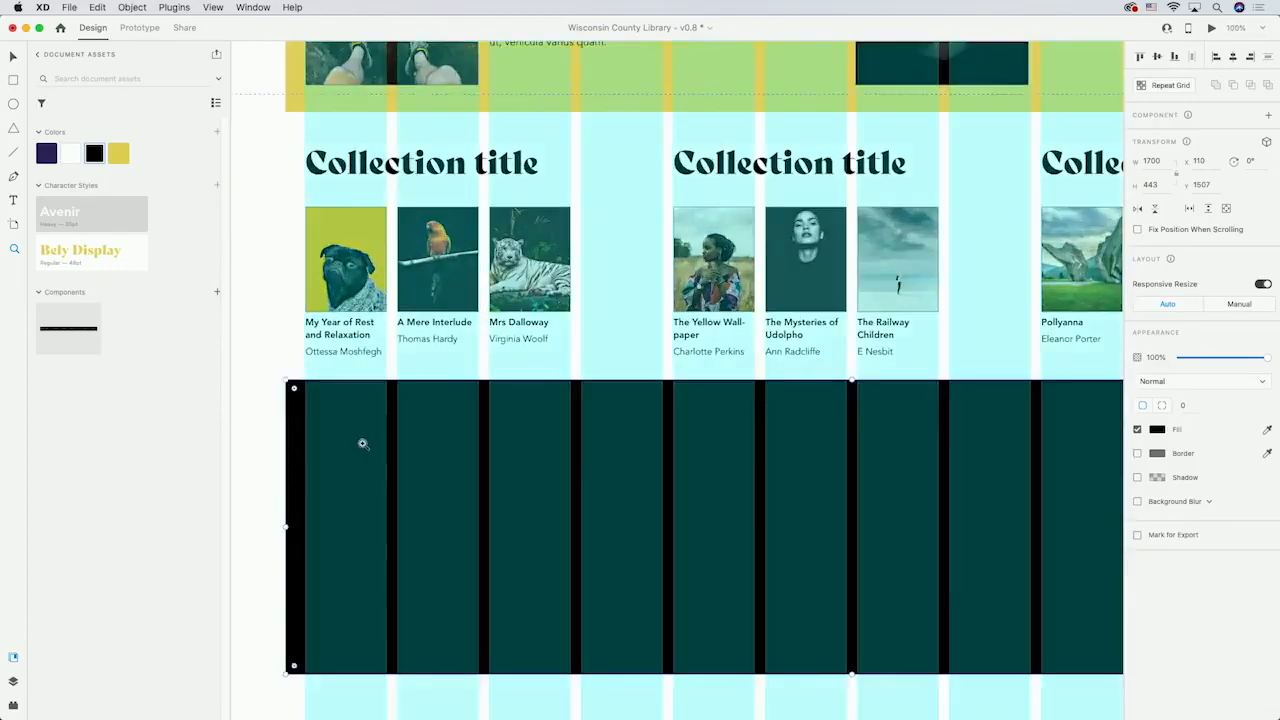
key(super+v)
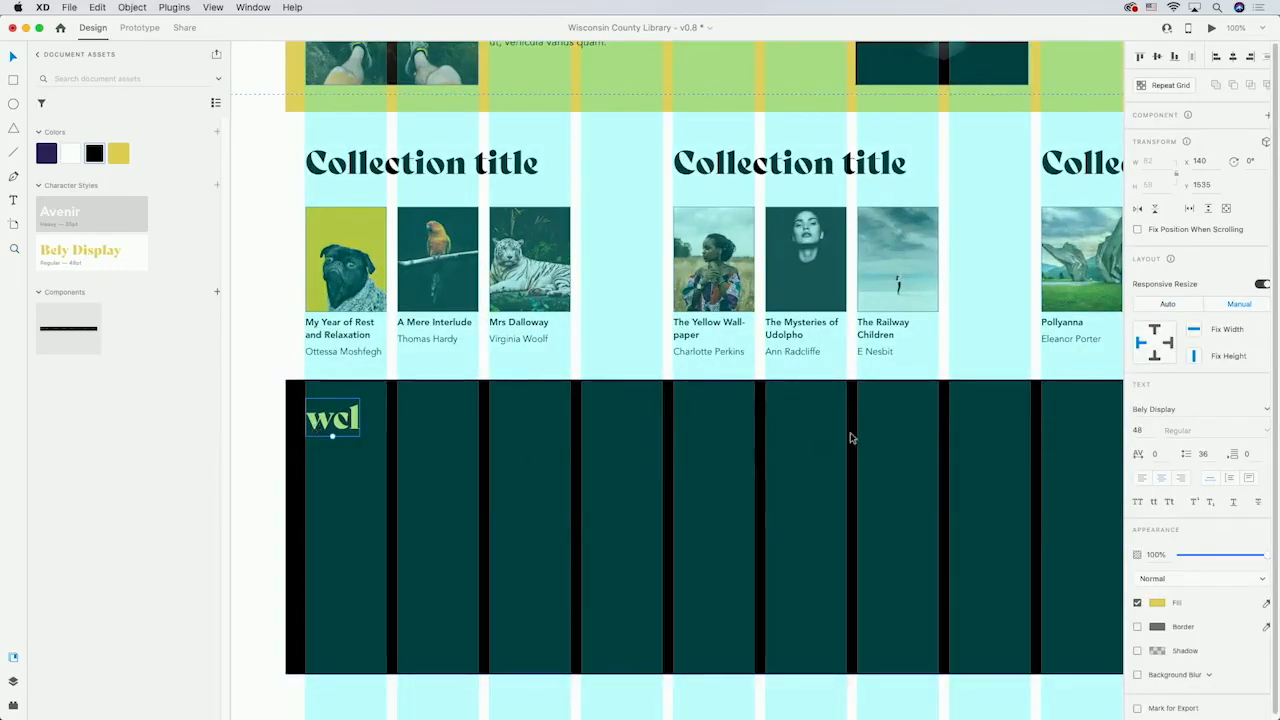
Add the three-line text WISCONSIN COUNTY LIBRARY beside the footer logo in Avenir Book, size 20, with line spacing 26
click(13, 201)
click(397, 408)
text(WISCONSIN)
key(Return)
text(COUNTY)
key(Return)
text(LIBRARY)
key(Escape)
click(1155, 356)
click(1138, 380)
key(Tab)
key(Tab)
key(Tab)
key(shift+Down)
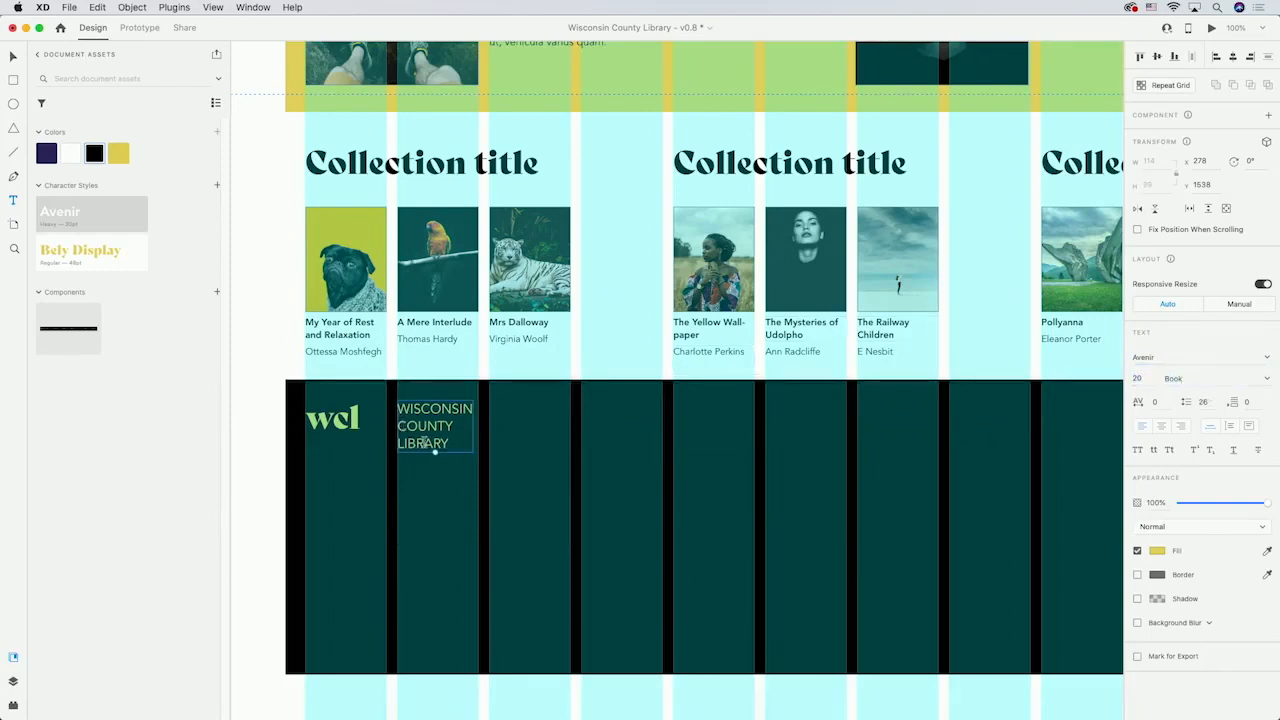
Enlarge the footer's wcl logo to match the height of the library name and group the two texts
click(335, 420)
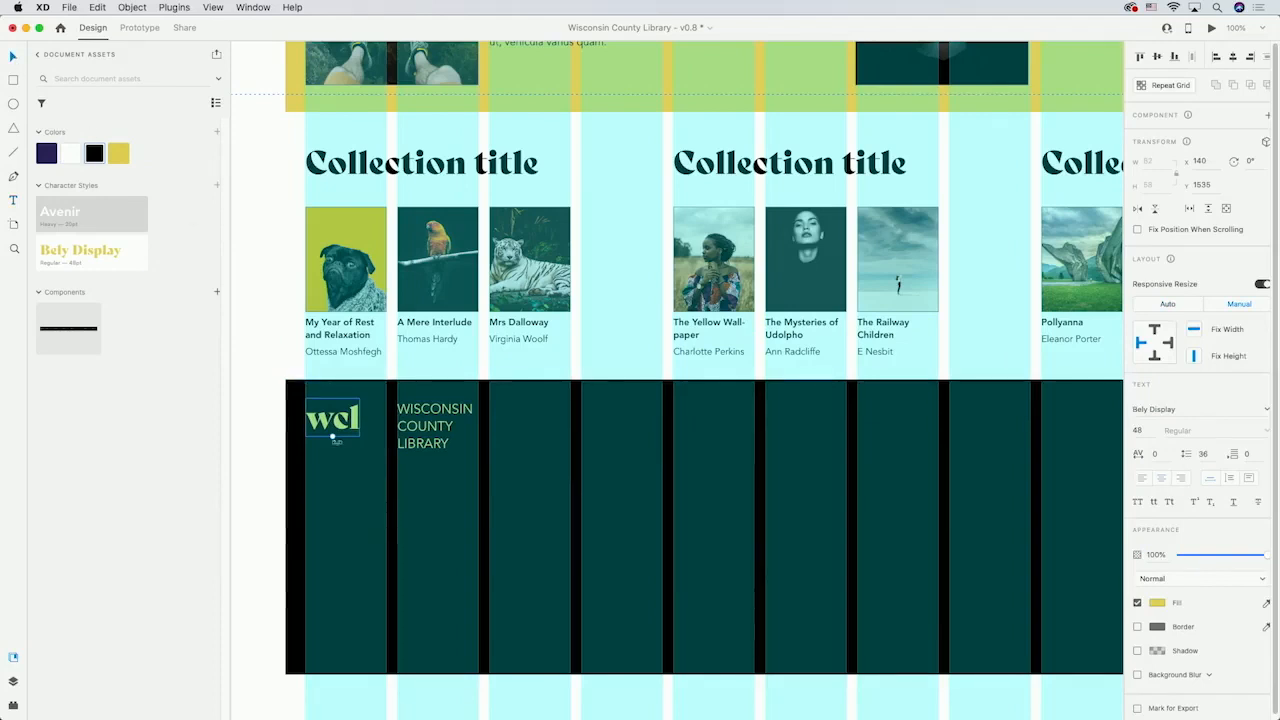
drag(332, 436, 443, 427)
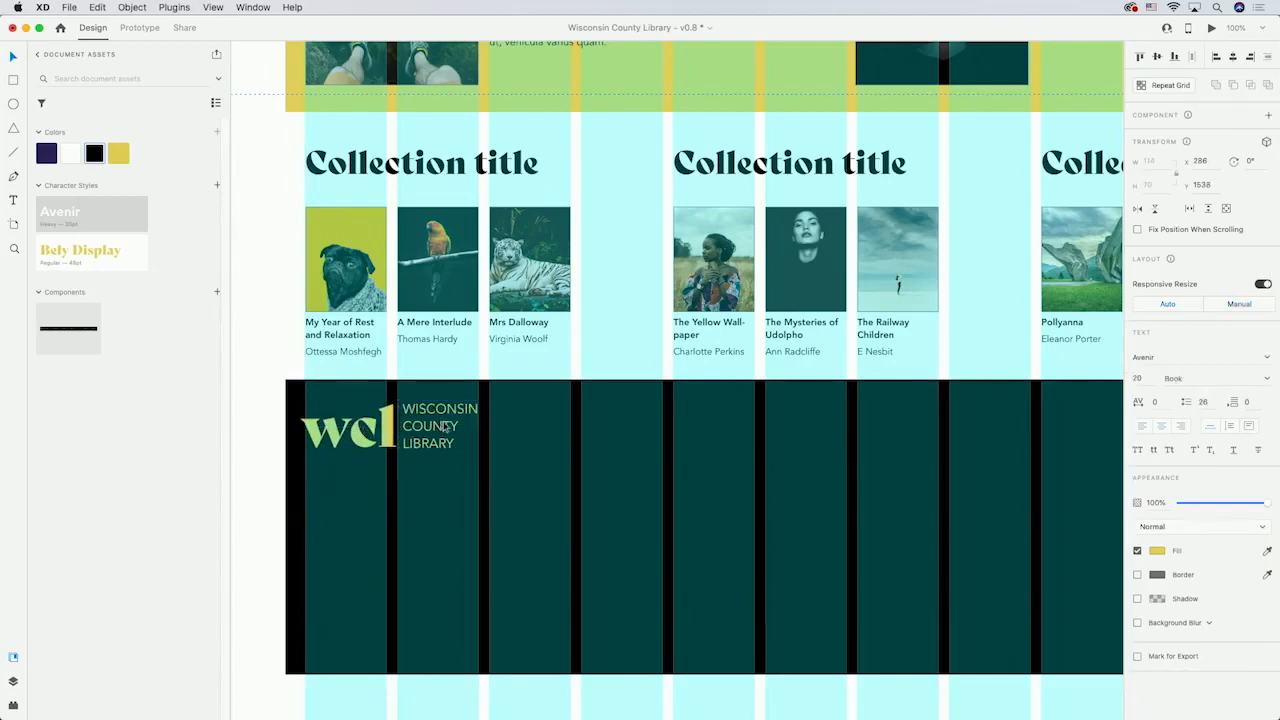
click(518, 519)
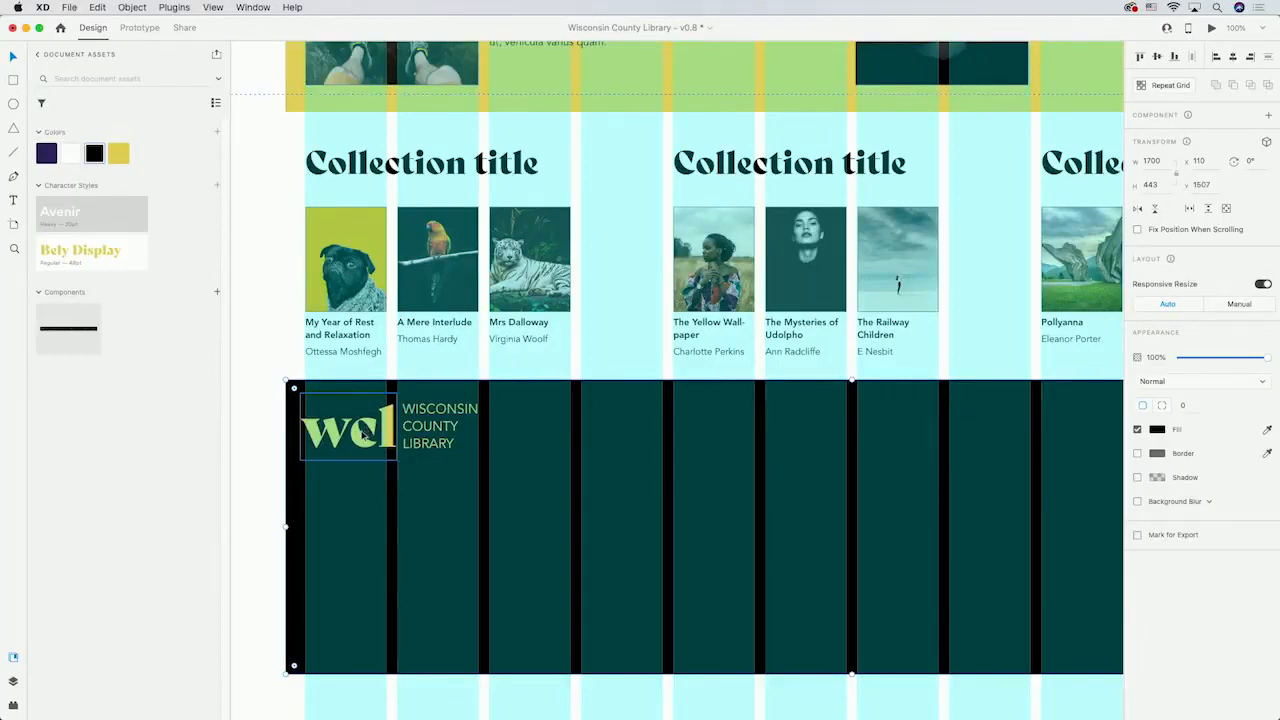
click(365, 432)
shift+click(437, 432)
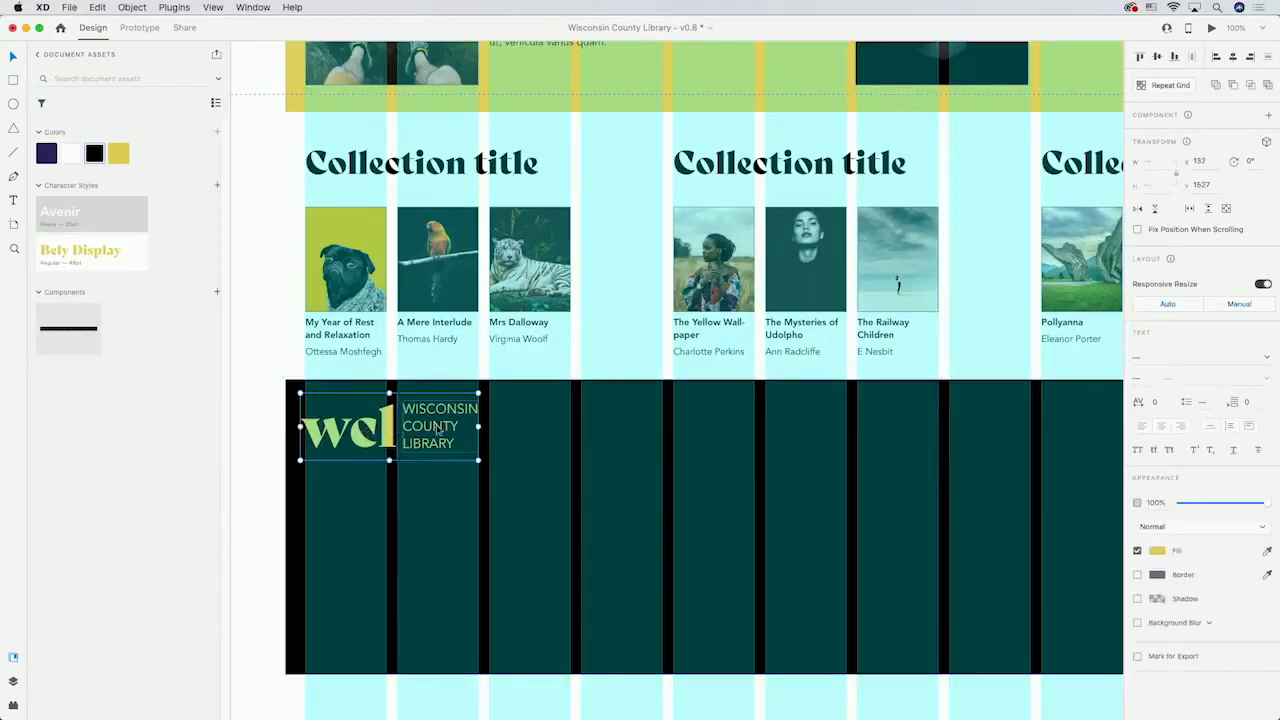
key(super+g)
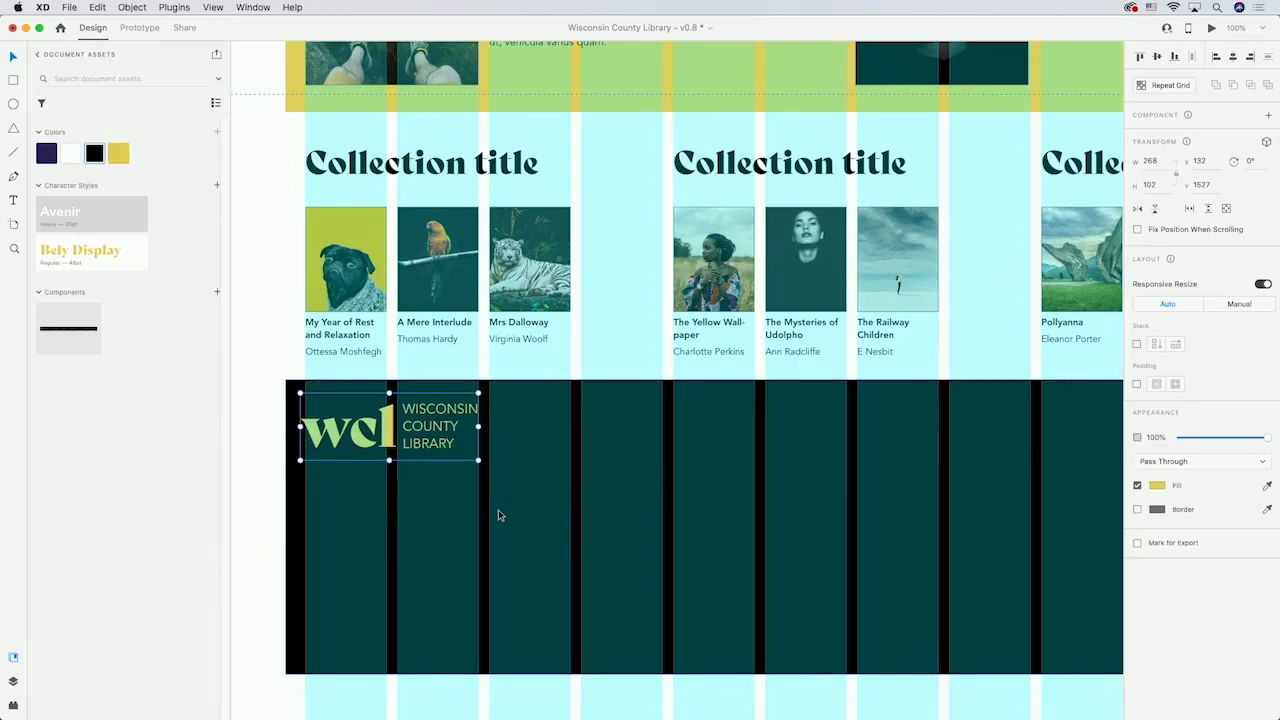
Add the text boxes COUNTY and ADDRESS side by side in the footer's fourth and fifth columns
key(t)
click(582, 412)
text(COUNTY)
click(673, 410)
text(ADDRESS)
shift+click(614, 421)
click(854, 446)
click(716, 413)
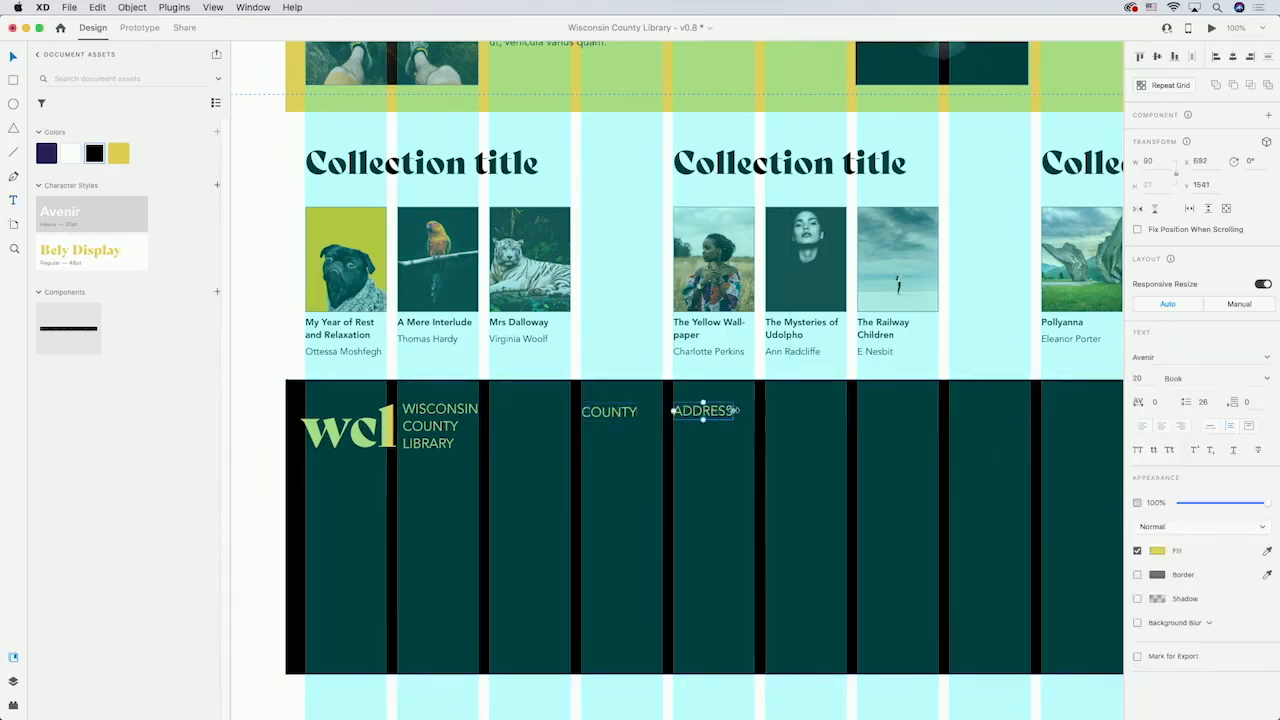
Turn the COUNTY and ADDRESS texts into a repeat grid of three columns and two rows, 812 wide and 179 high
click(609, 411)
shift+click(714, 413)
key(super+r)
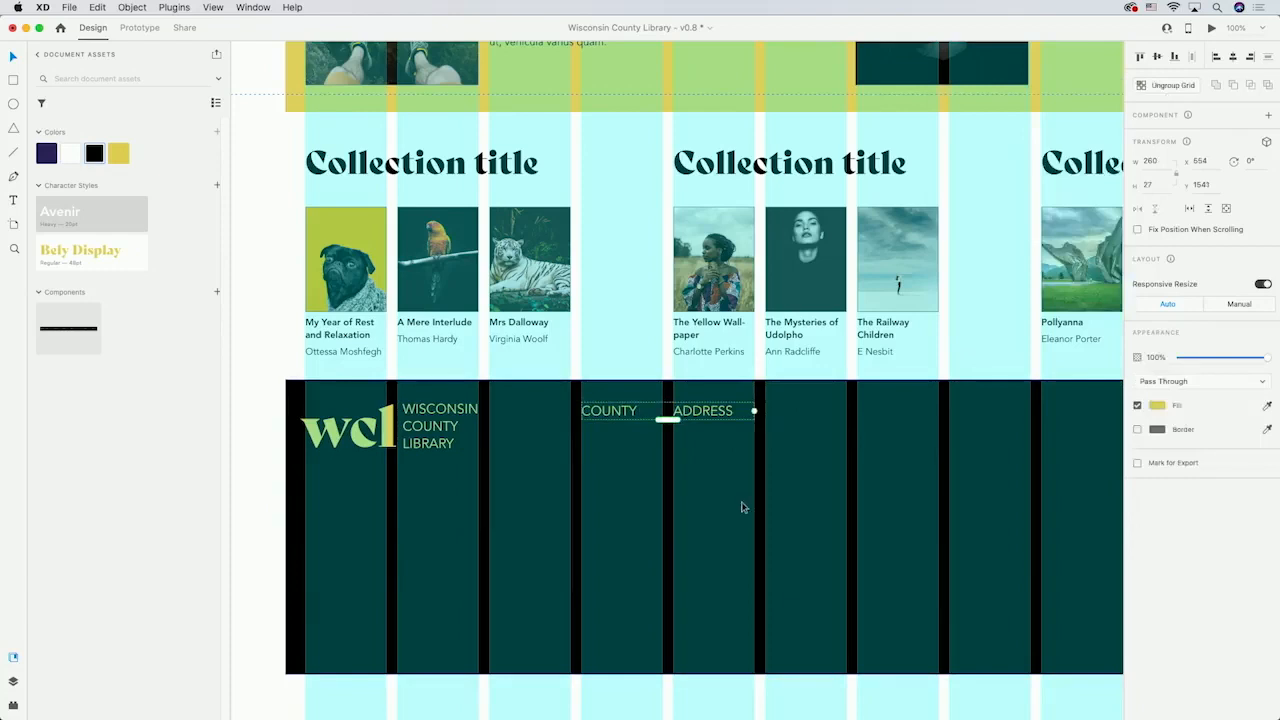
drag(754, 411, 738, 520)
click(783, 596)
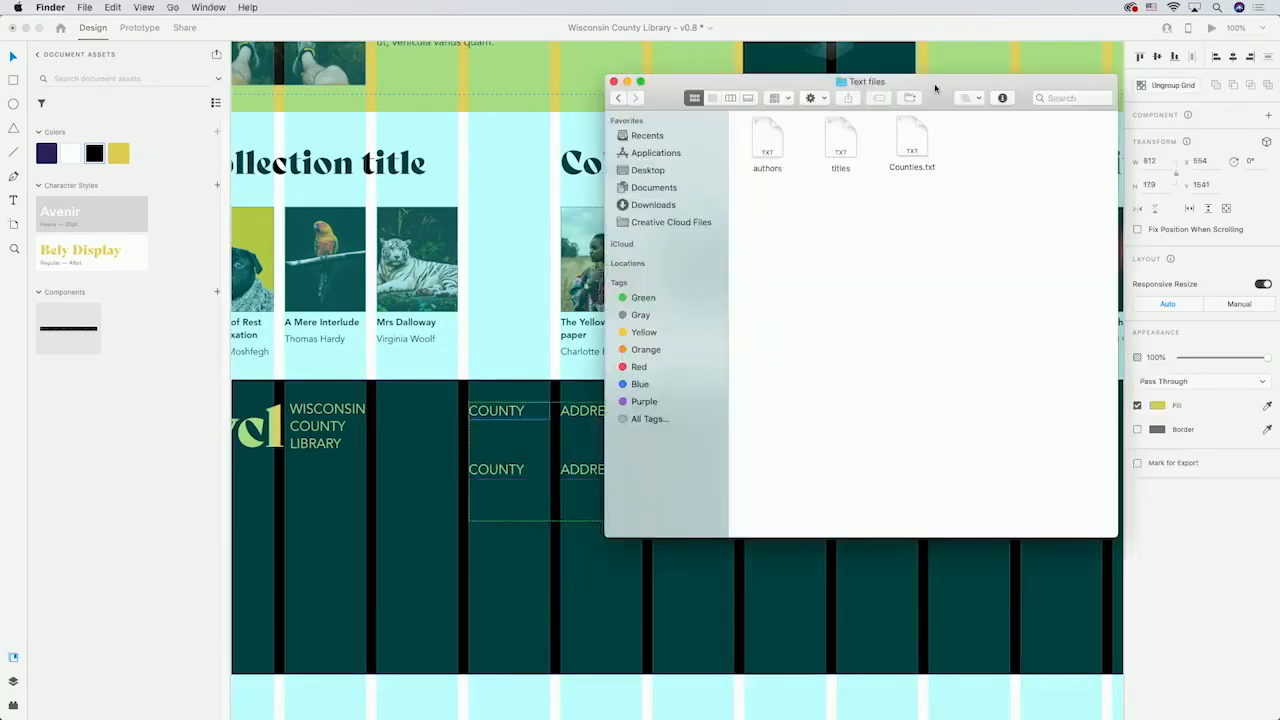
Switch to Finder, apply Counties.txt to the repeated COUNTY texts and give them a bolder Avenir weight
click(916, 147)
drag(916, 147, 506, 418)
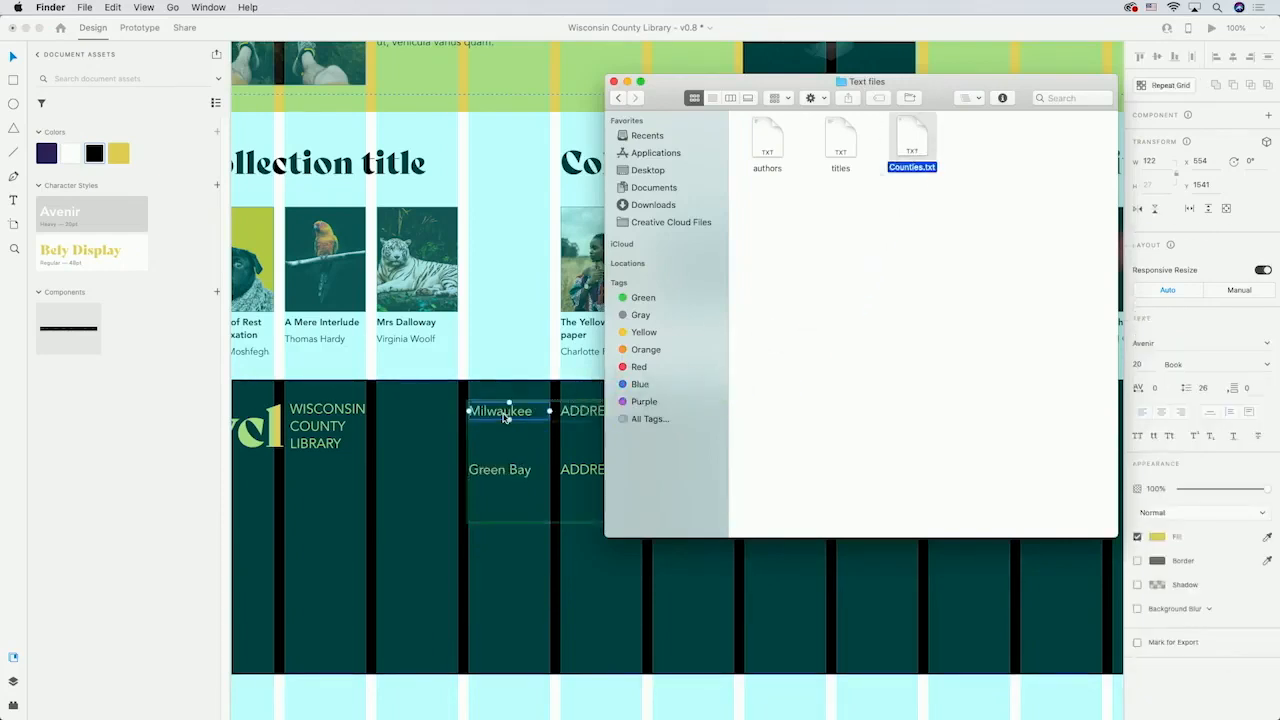
click(420, 523)
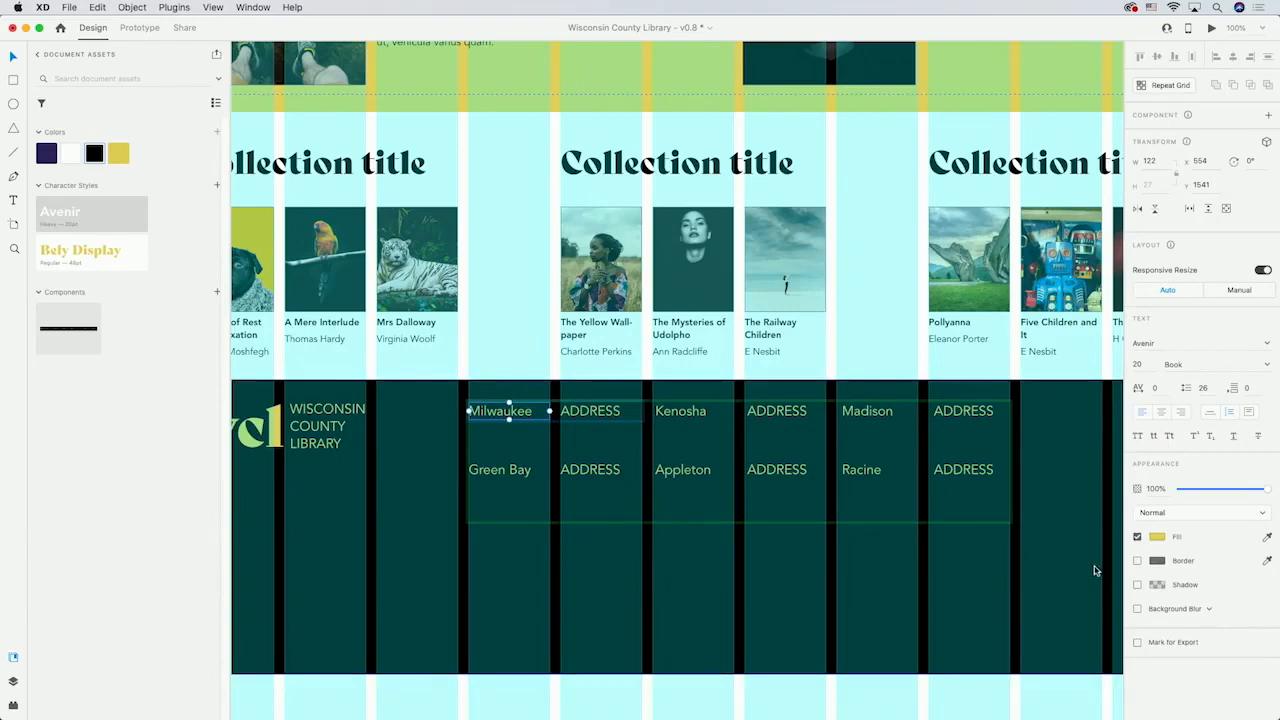
click(1268, 366)
click(1172, 476)
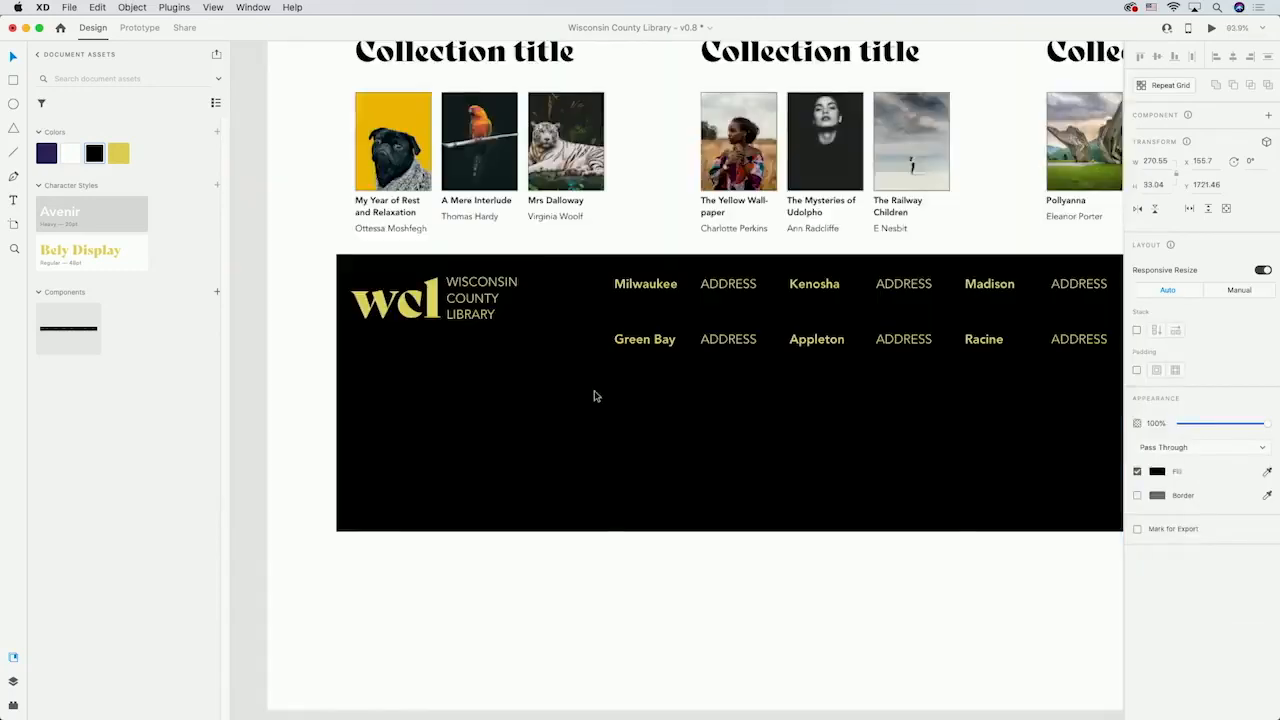
Recolor the group of social media icons yellow and move it to the footer's lower-left area, aligned with the first column
scroll(594, 394, down, 2)
click(397, 408)
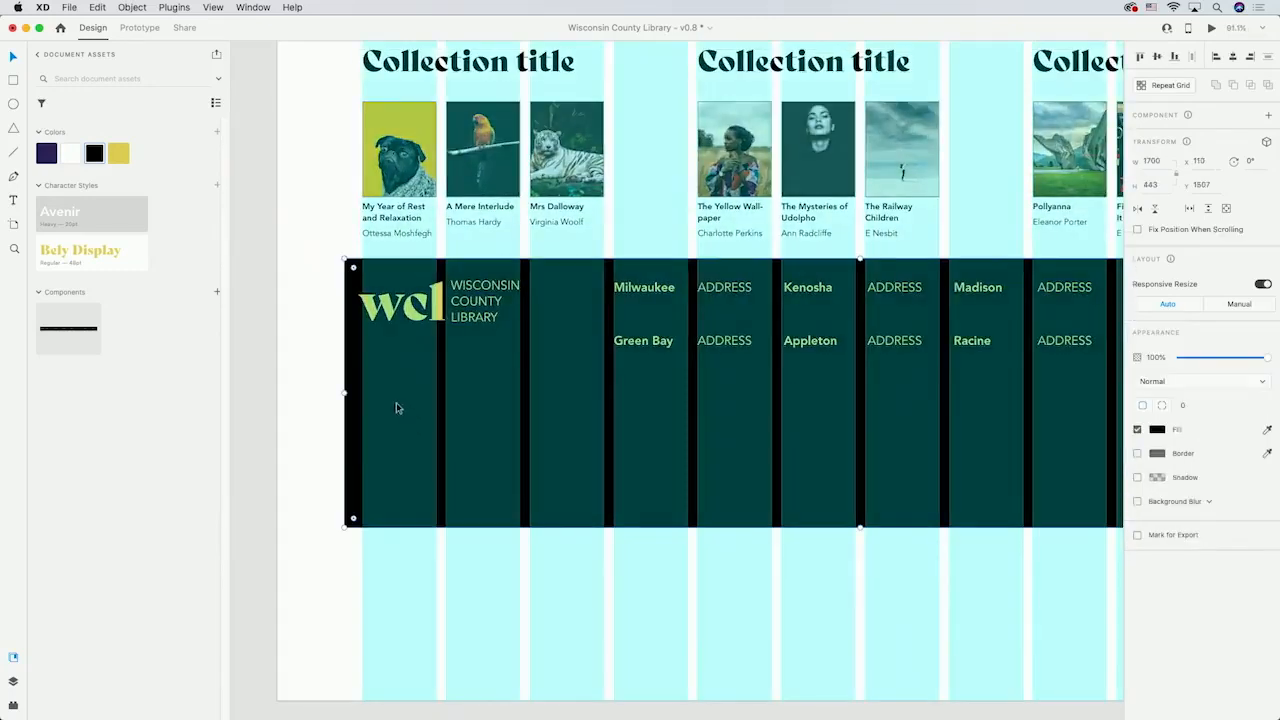
click(400, 419)
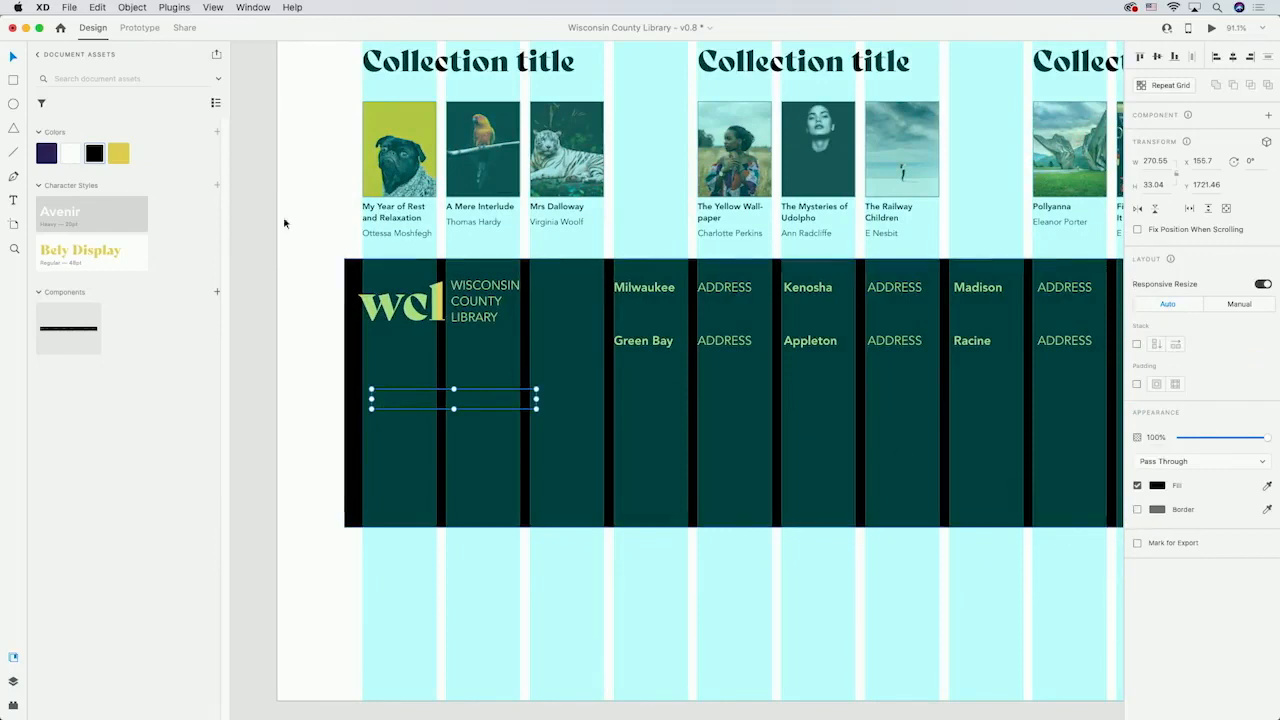
click(117, 157)
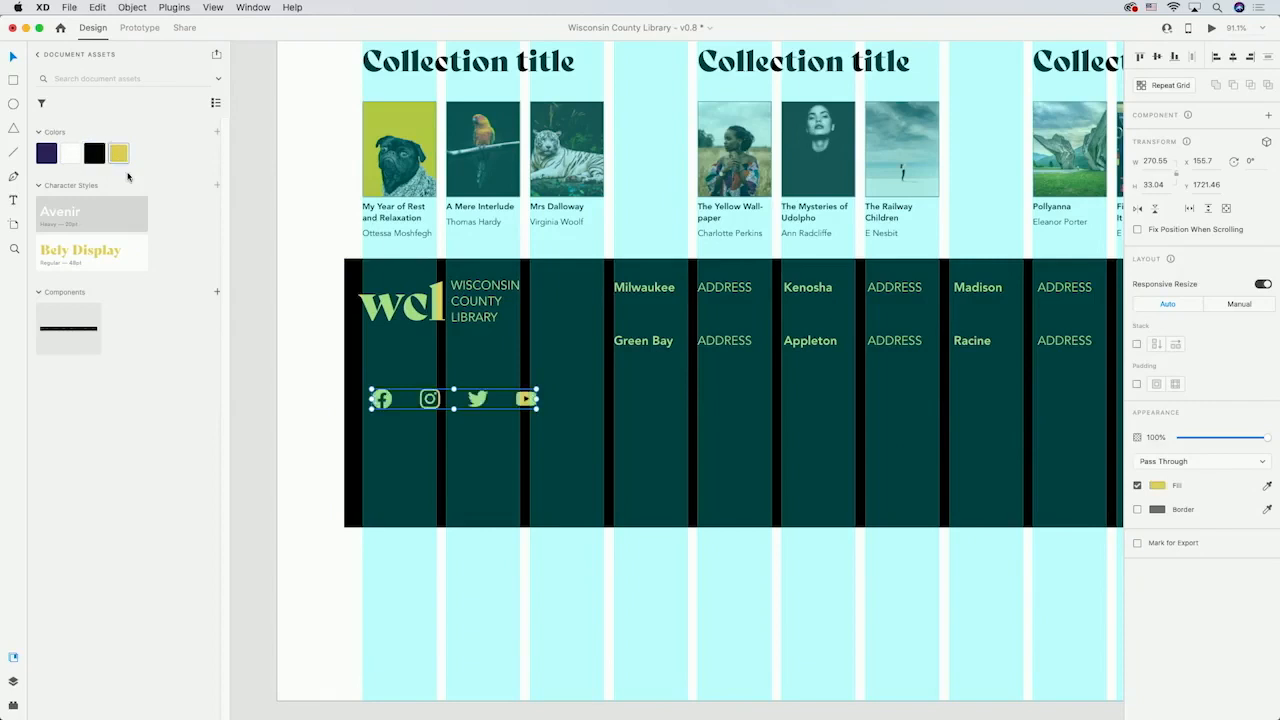
drag(385, 403, 375, 486)
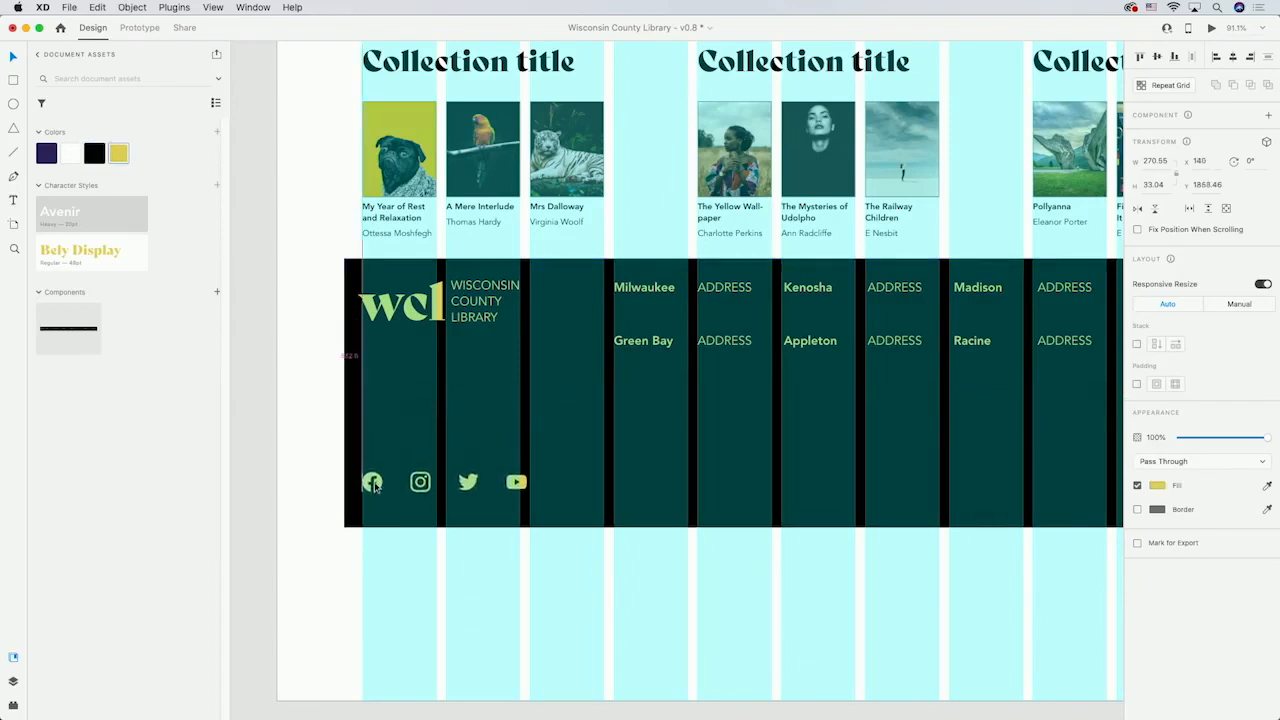
click(284, 420)
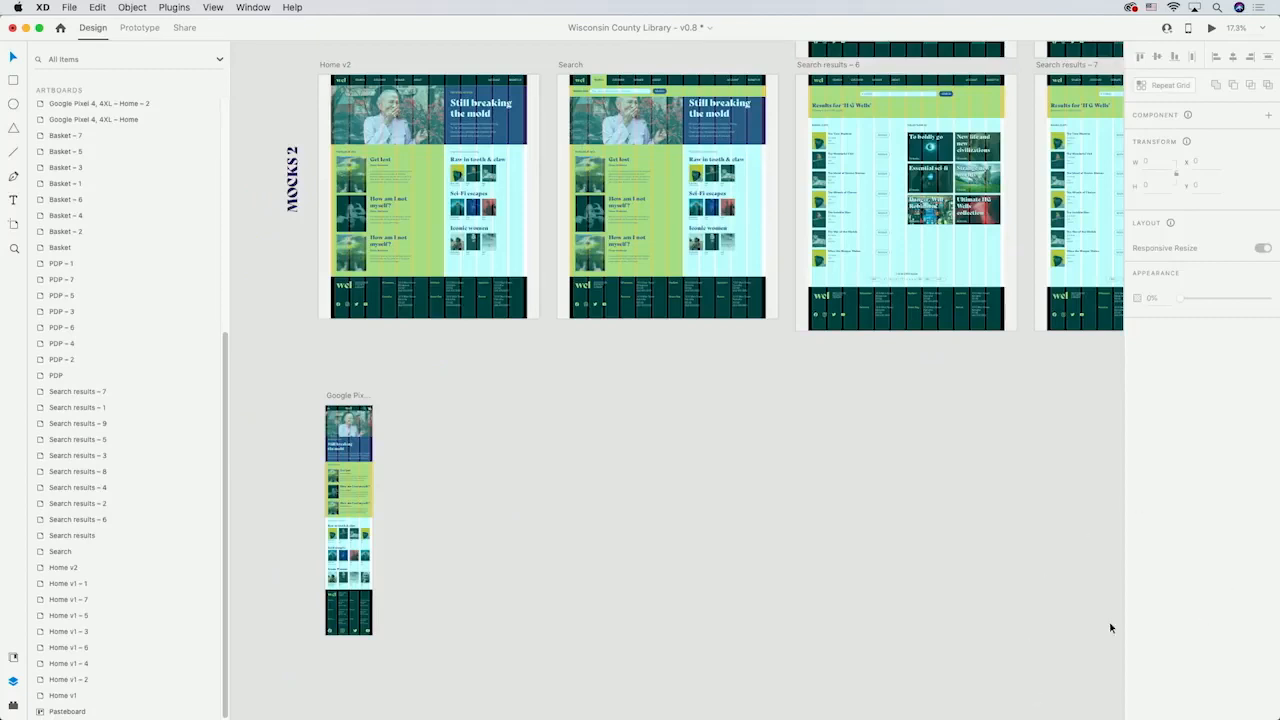
Add a new Google Pixel 4, 4XL artboard next to the finished mobile home page
scroll(316, 516, up, 10)
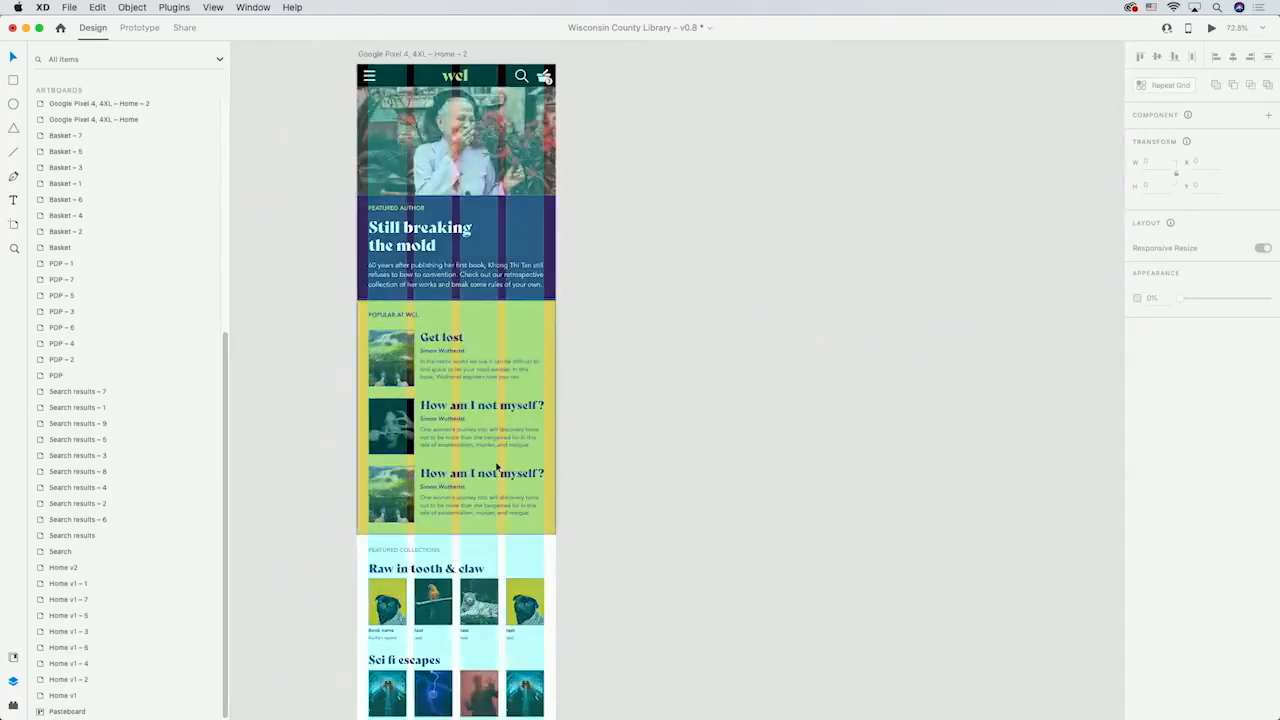
scroll(497, 467, left, 3)
scroll(497, 467, left, 3)
scroll(497, 467, up, 2)
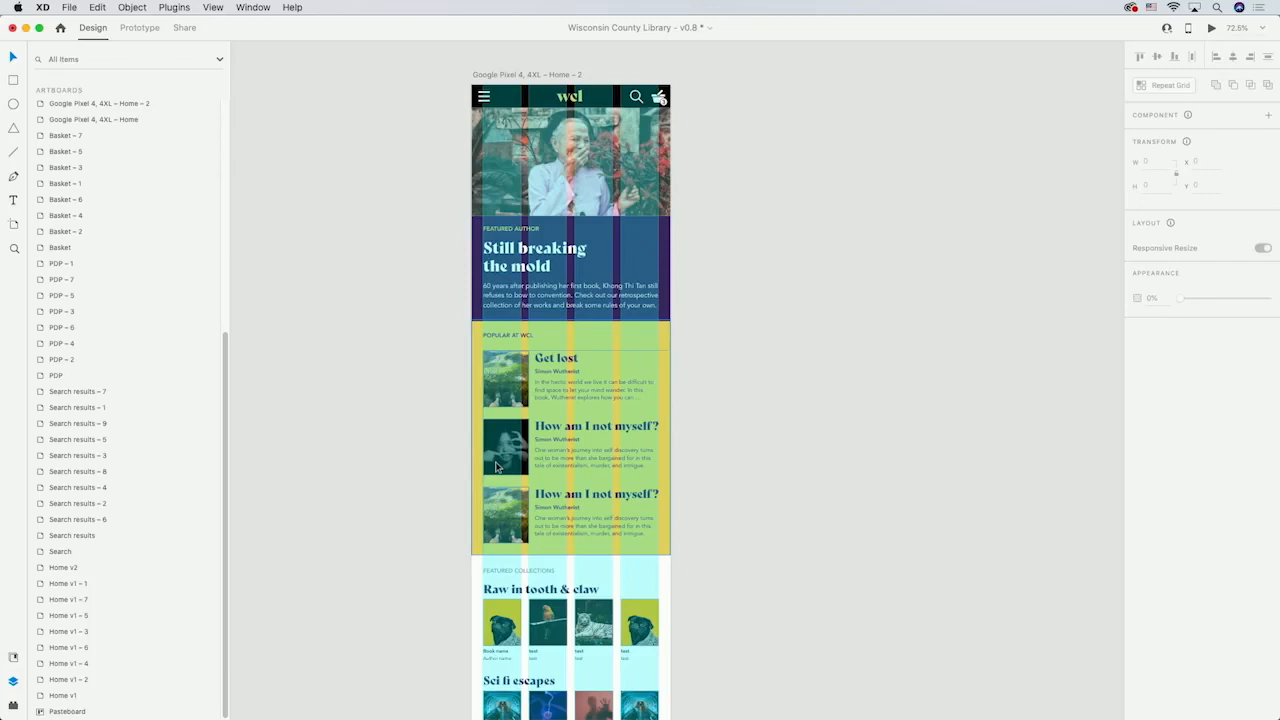
scroll(694, 427, down, 10)
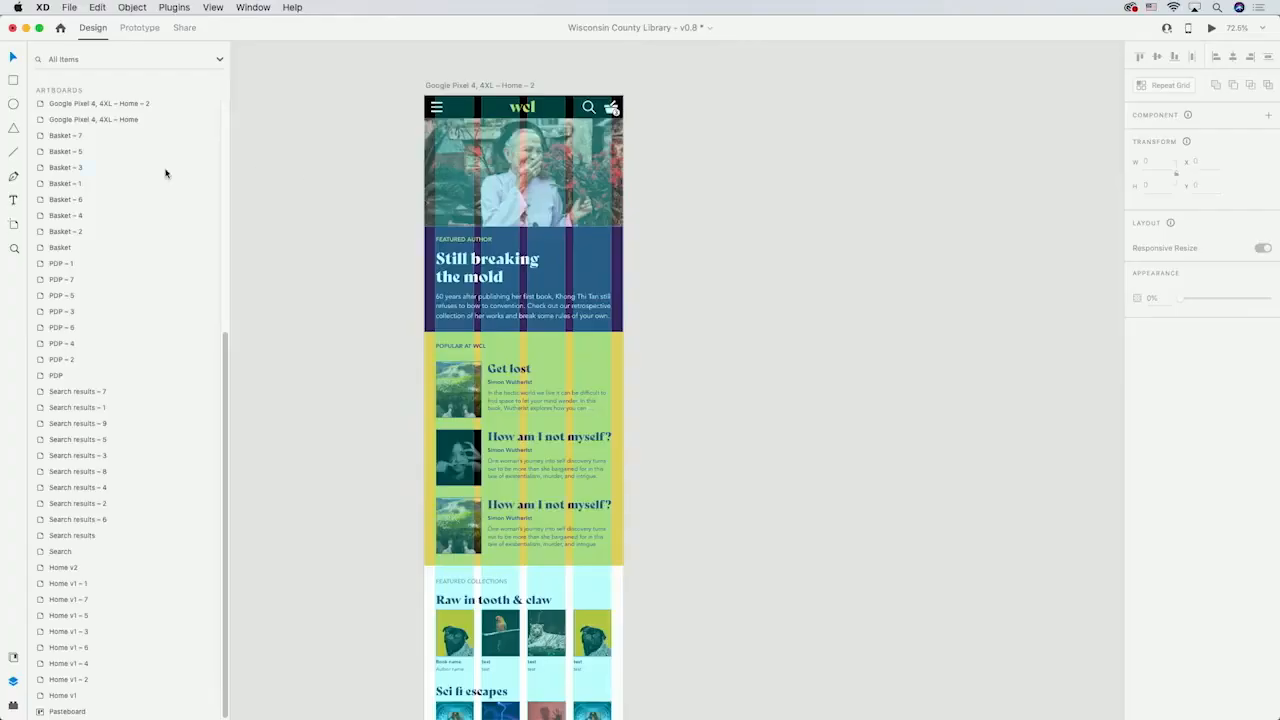
click(14, 224)
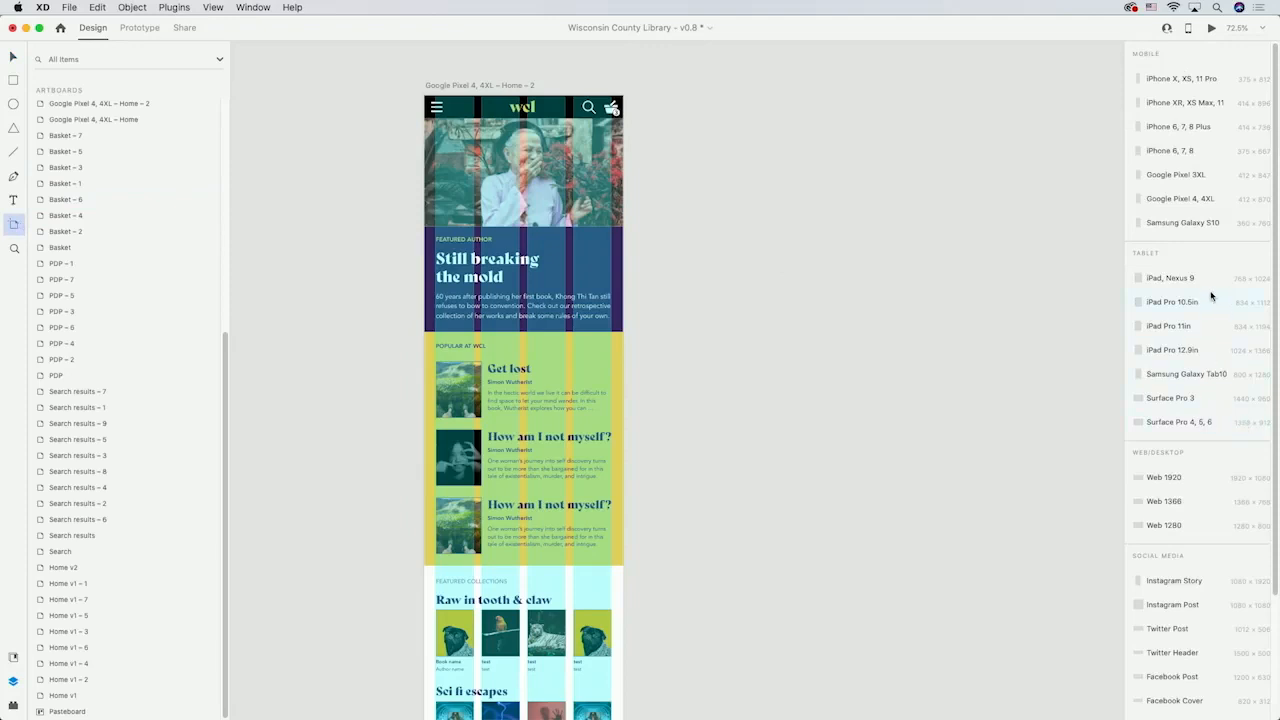
click(1174, 200)
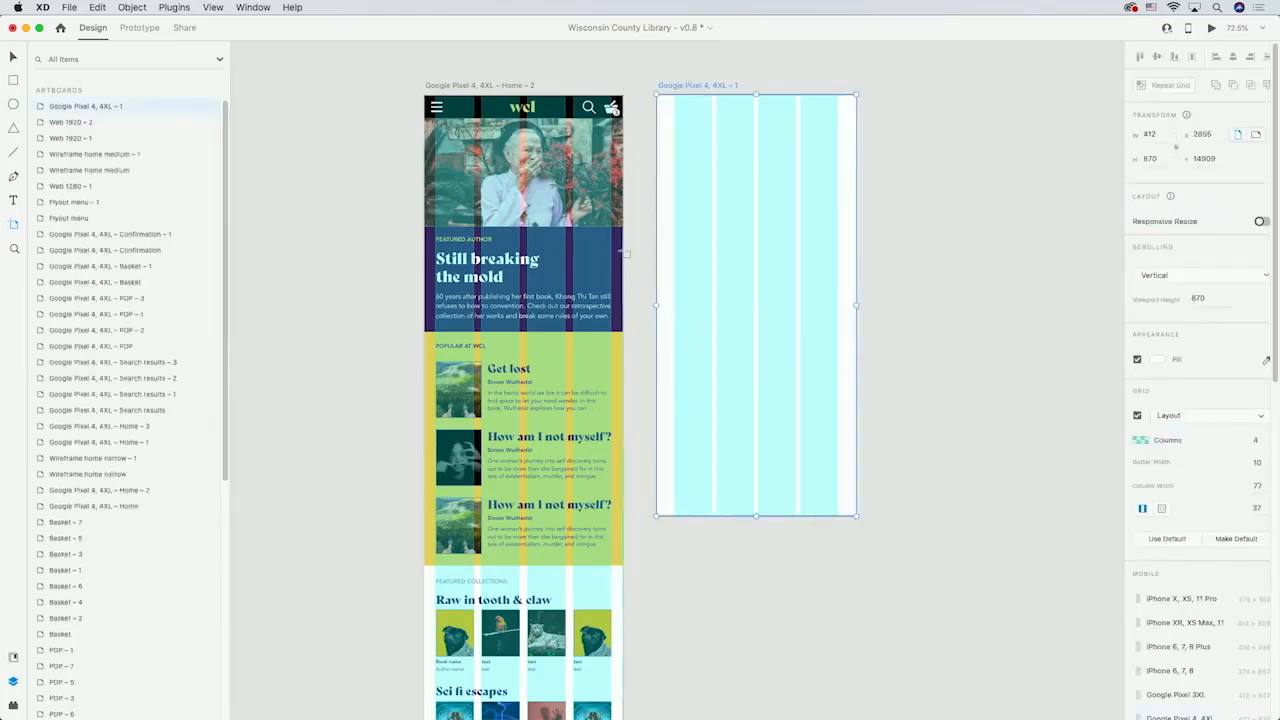
Draw a borderless rectangle 298 wide and 870 high from the new artboard's left edge and fill it black
key(r)
drag(800, 96, 657, 515)
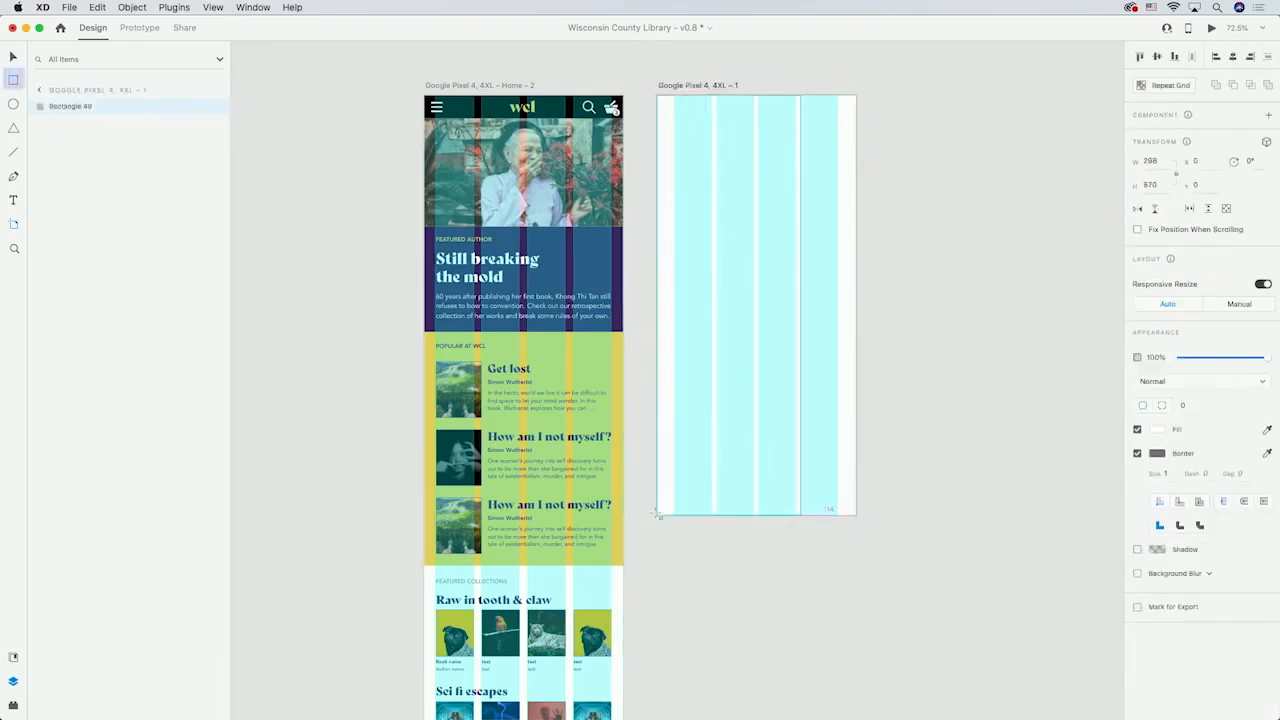
click(12, 657)
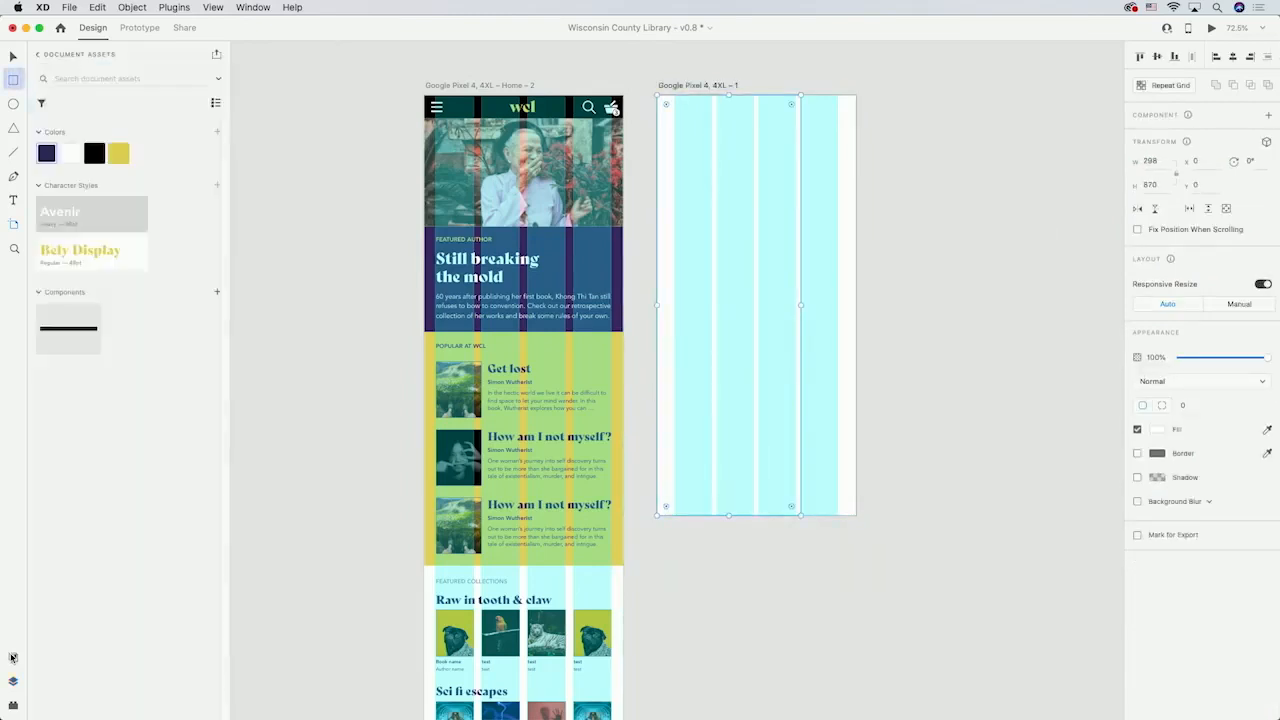
click(95, 154)
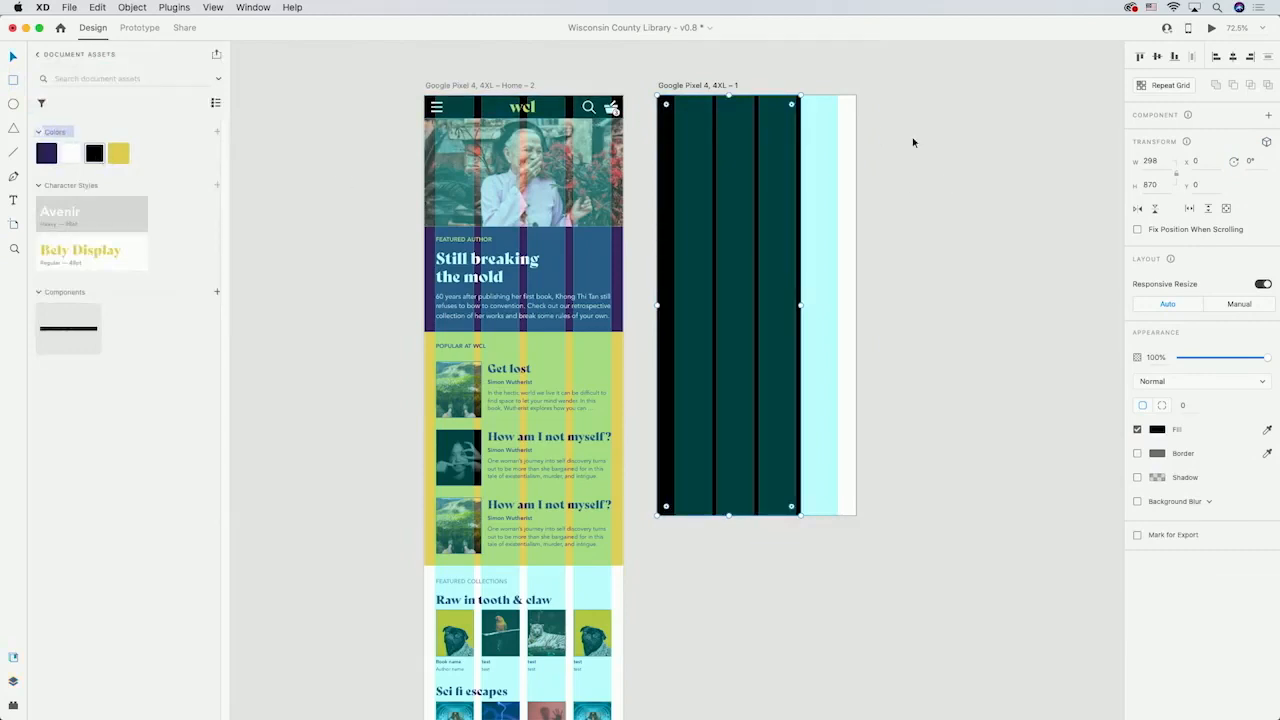
Draw two borderless white bars of 28 by 4 in the black panel's upper-left corner and center them into a plus sign
key(r)
scroll(737, 108, up, 6)
mouse_move(494, 101)
mouse_down()
mouse_move(541, 107)
mouse_move(543, 146)
mouse_move(522, 158)
mouse_up()
click(1137, 453)
key(v)
shift+click(529, 105)
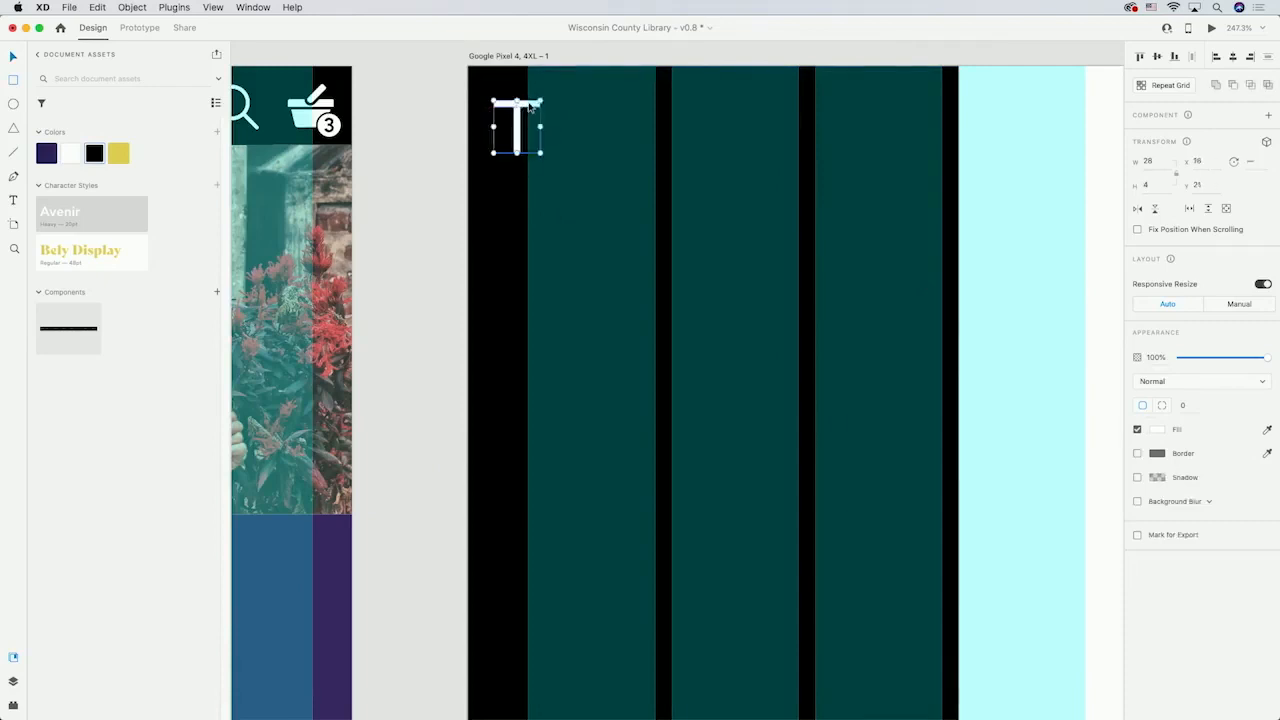
click(1157, 56)
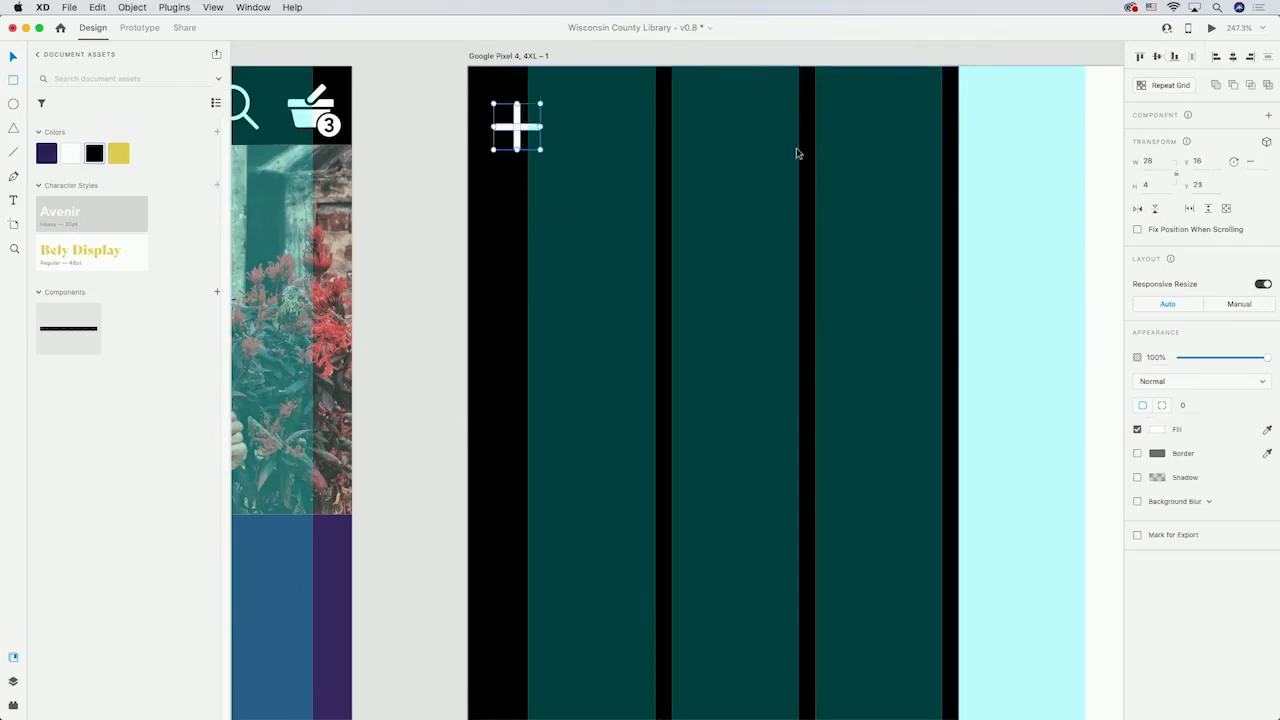
Group the two white bars and rotate the group by -45° to form a close icon
right_click(519, 120)
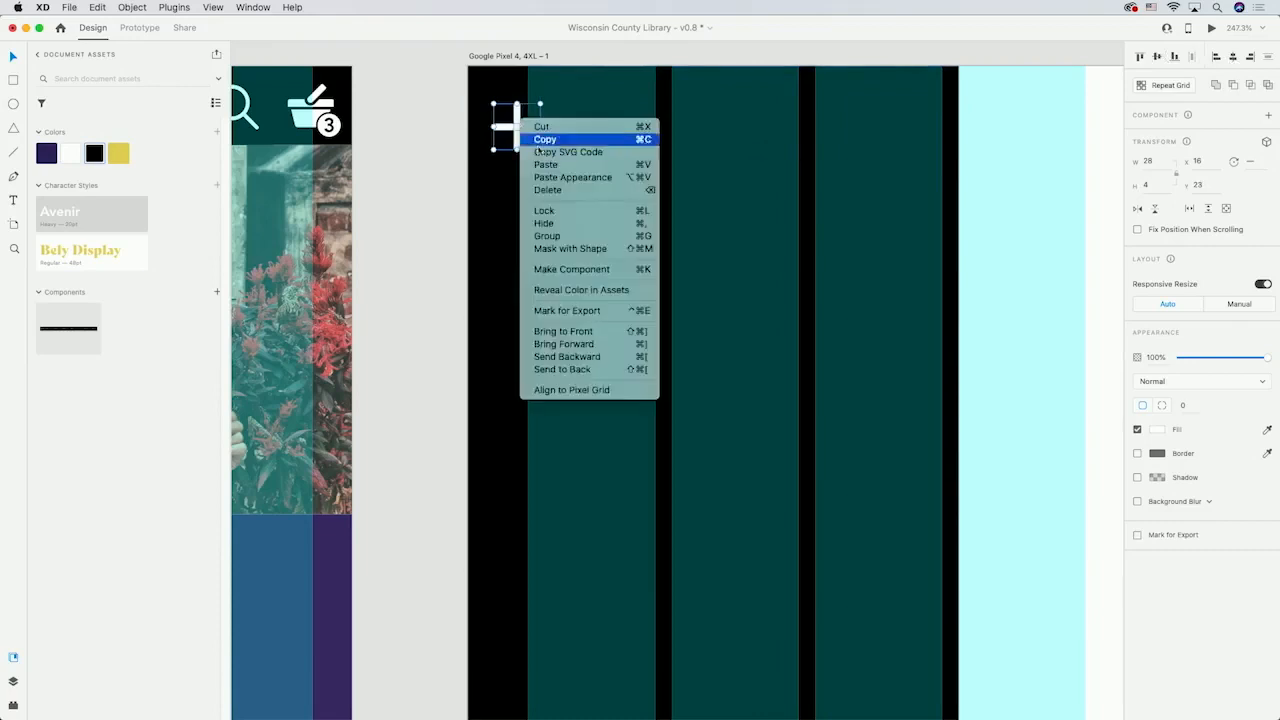
click(571, 235)
drag(546, 102, 517, 90)
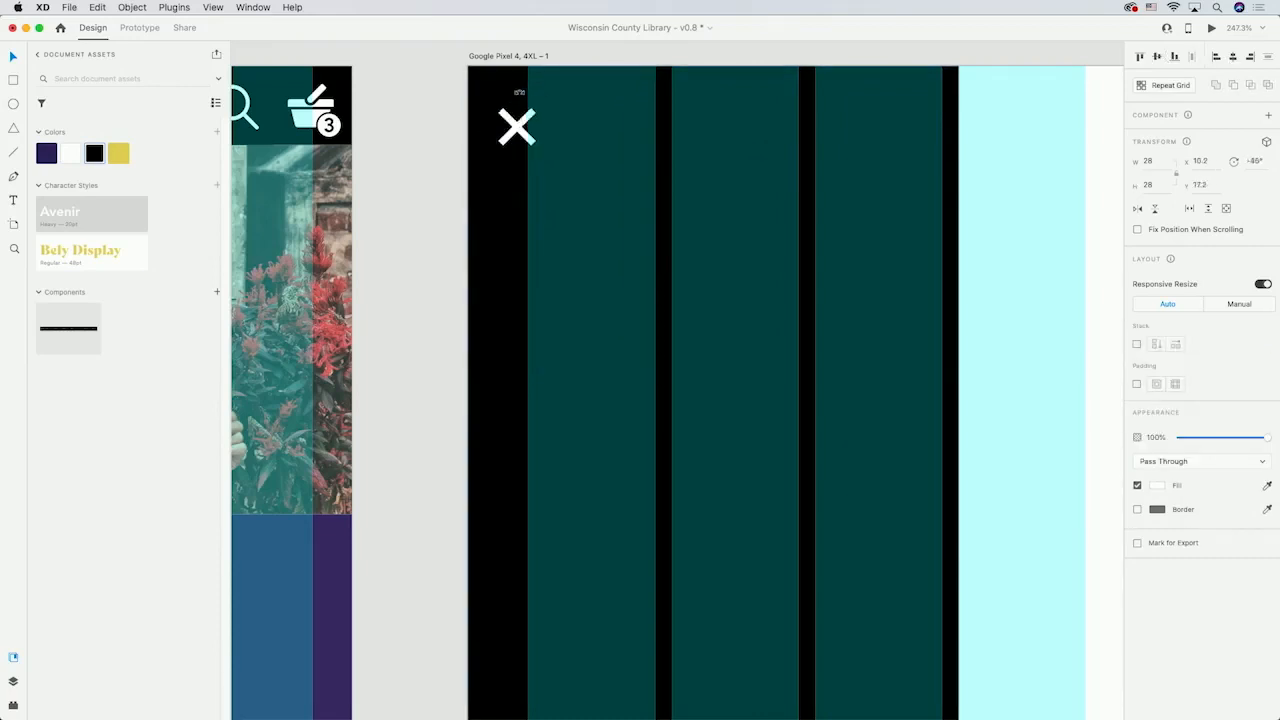
Move the close icon nearer the black panel's upper-left corner and add the text DISCOVER below it in the 20 pt Avenir Heavy style
drag(518, 134, 509, 113)
key(t)
click(491, 200)
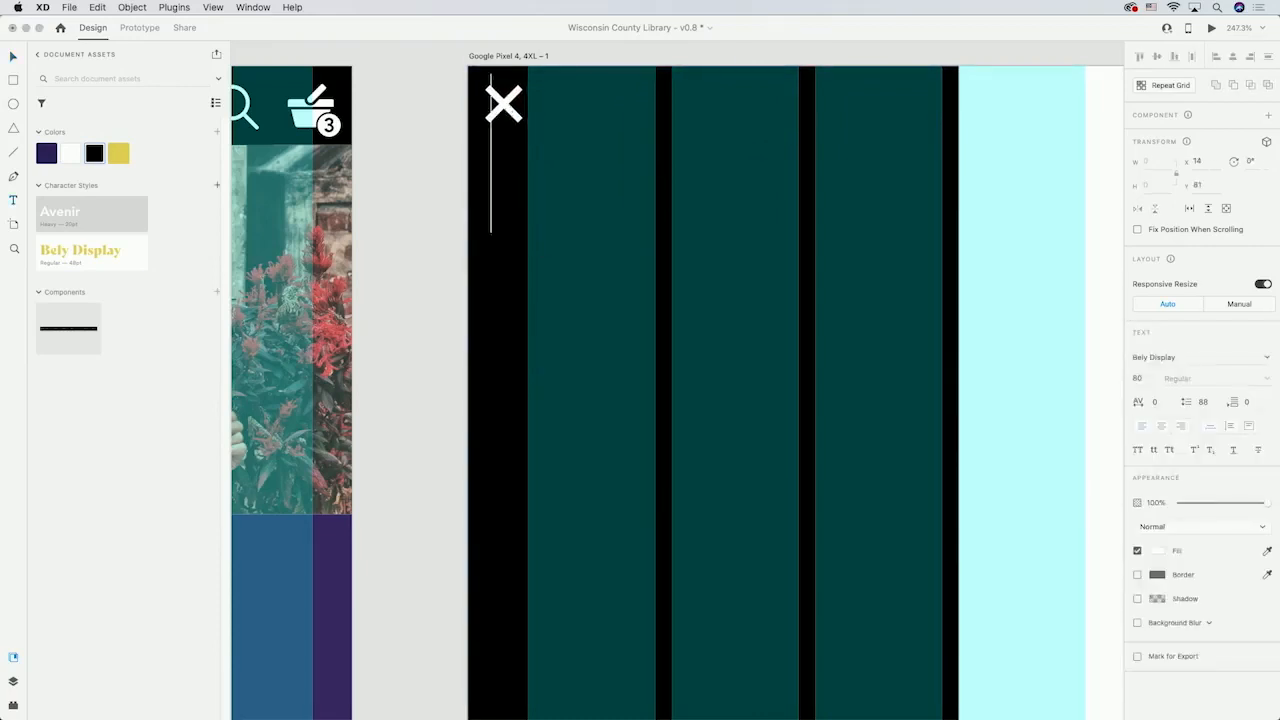
click(107, 224)
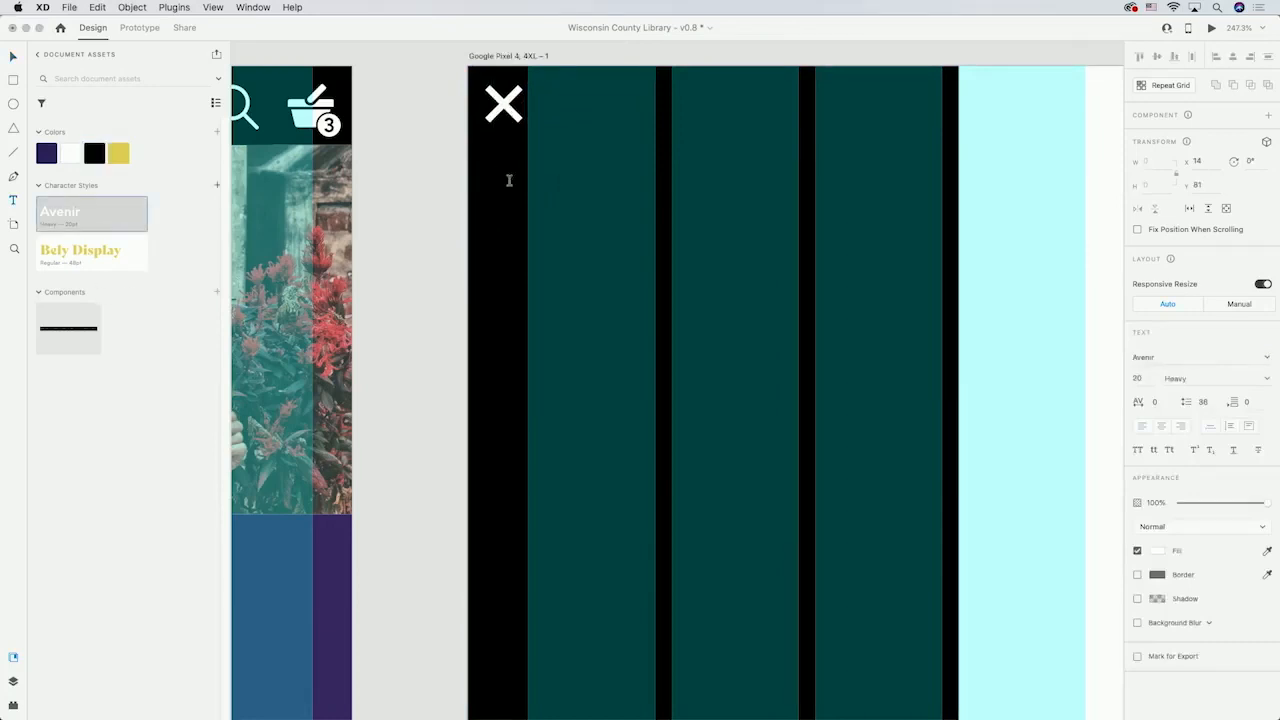
text(DISCOVER)
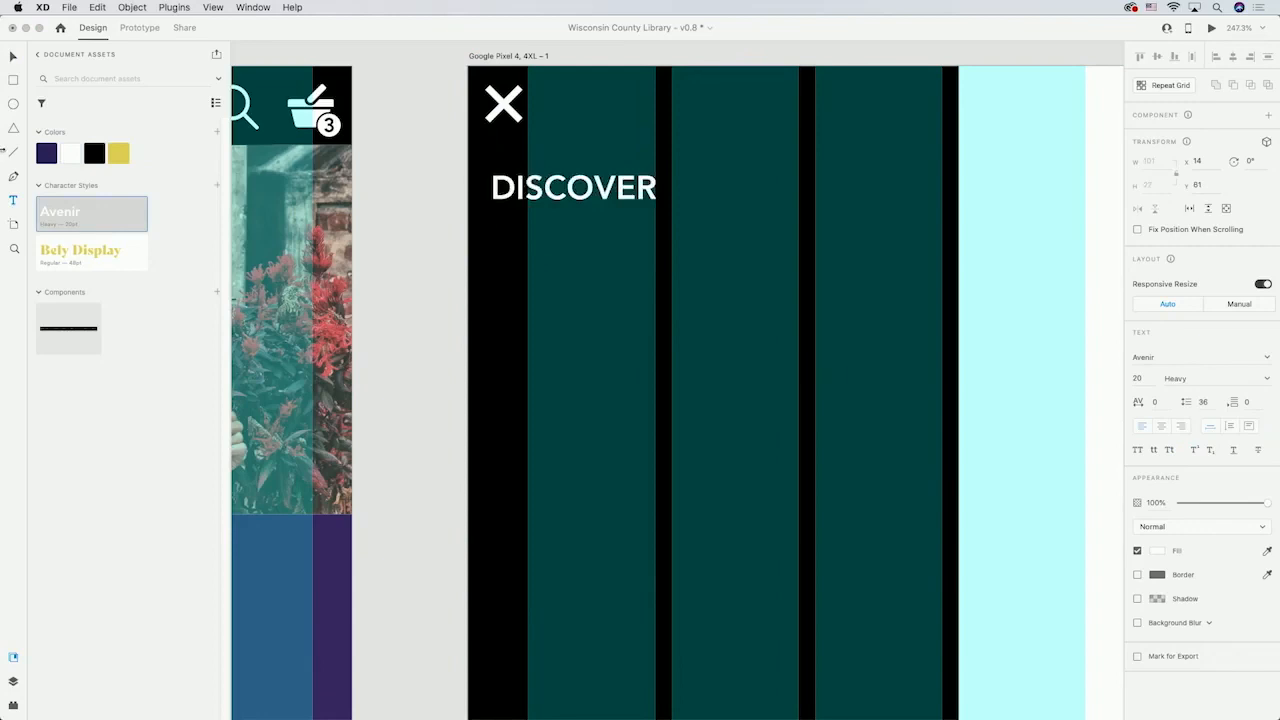
Turn the DISCOVER label into a vertical Repeat Grid of four entries and widen the gaps until the grid is about 199 high
key(Escape)
click(1170, 85)
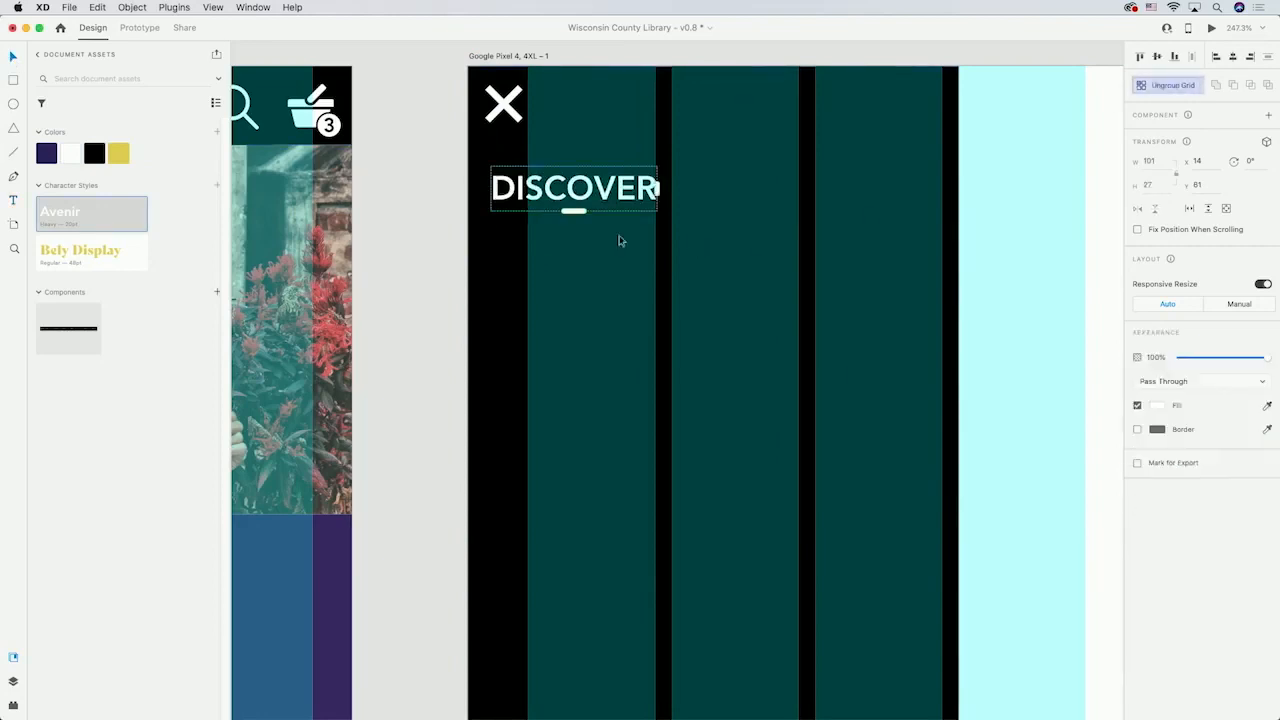
drag(574, 210, 567, 444)
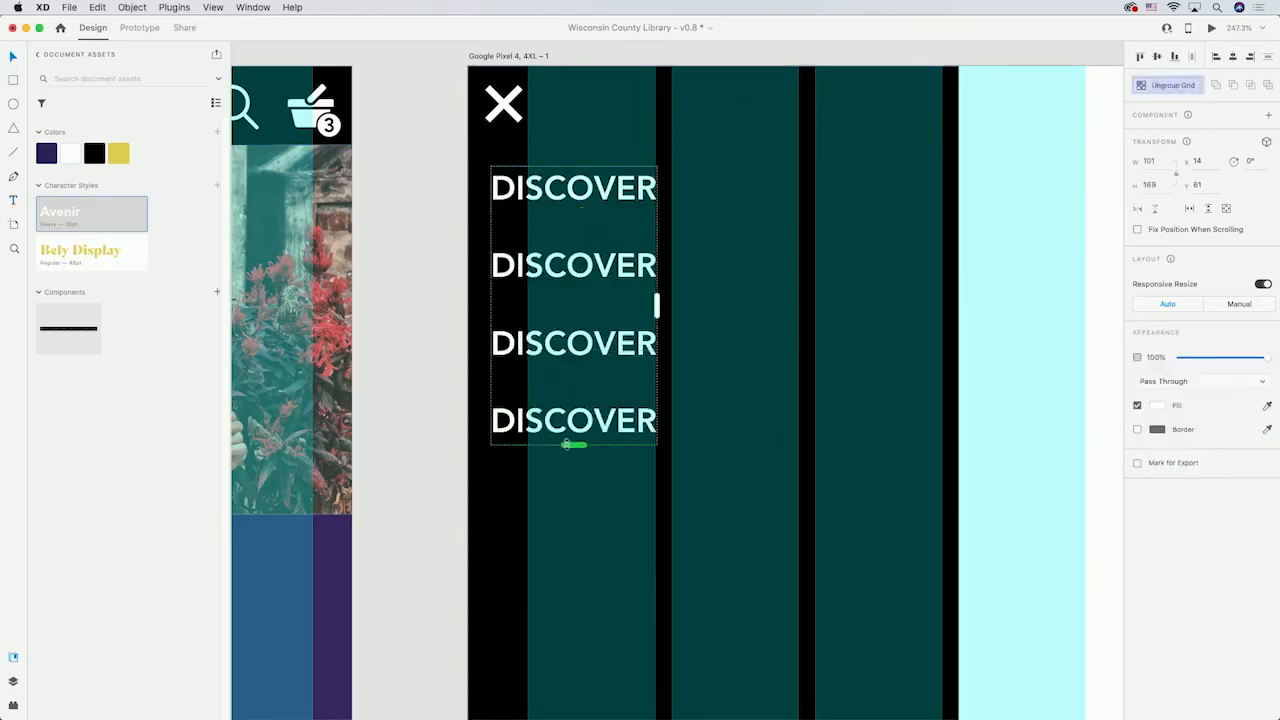
drag(543, 217, 546, 239)
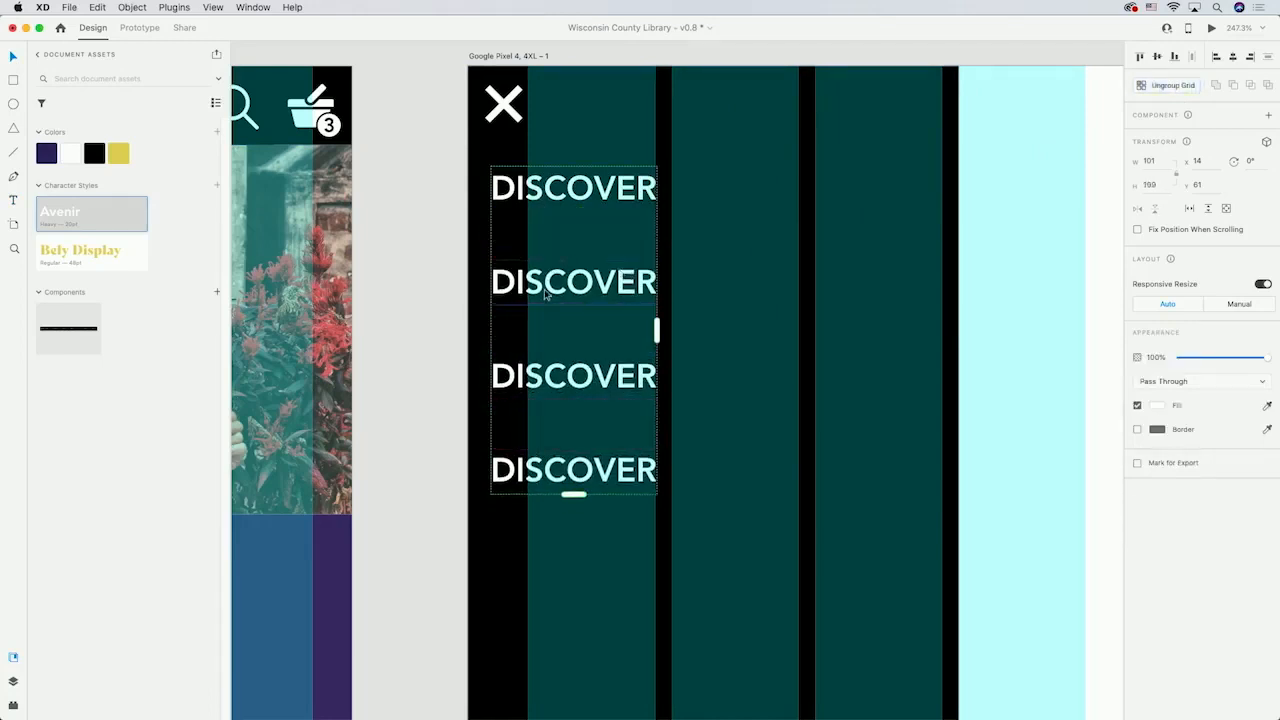
Change the second, third and fourth menu entries to DONATE, ABOUT and ACCOUNT
double_click(543, 285)
text(DO)
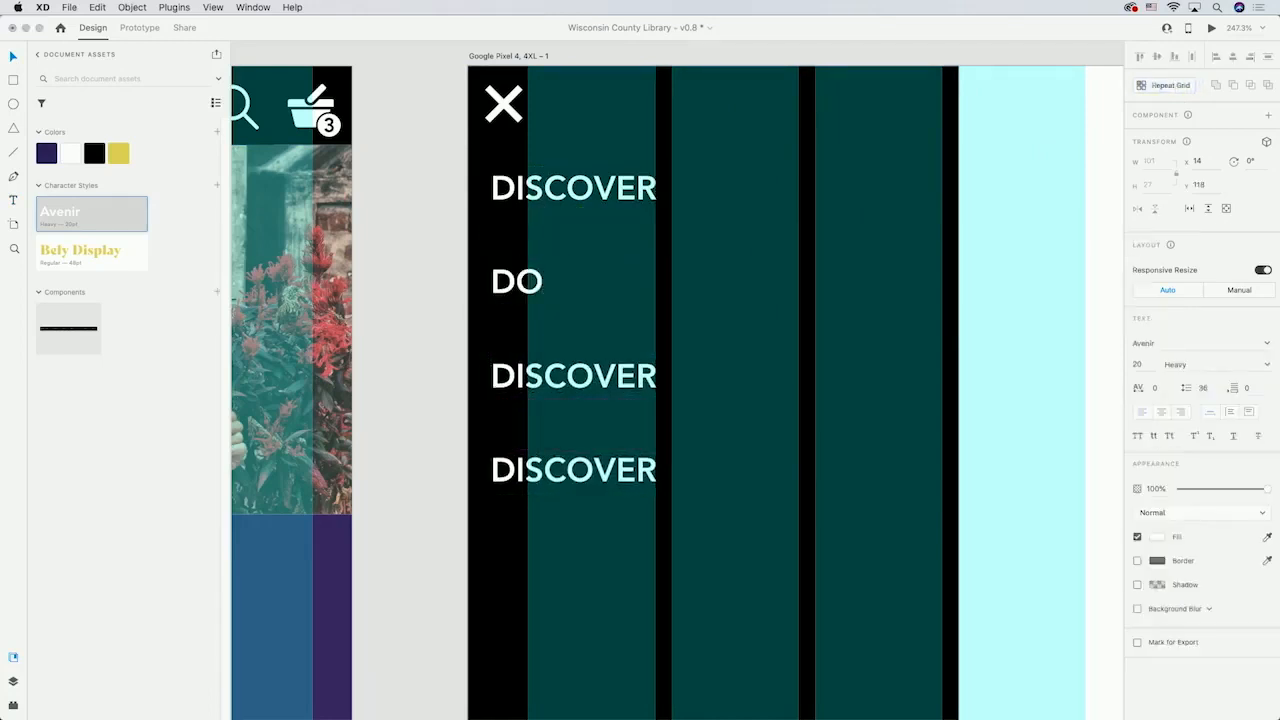
text(NATE)
double_click(549, 375)
text(ABOUT)
double_click(573, 470)
text(A)
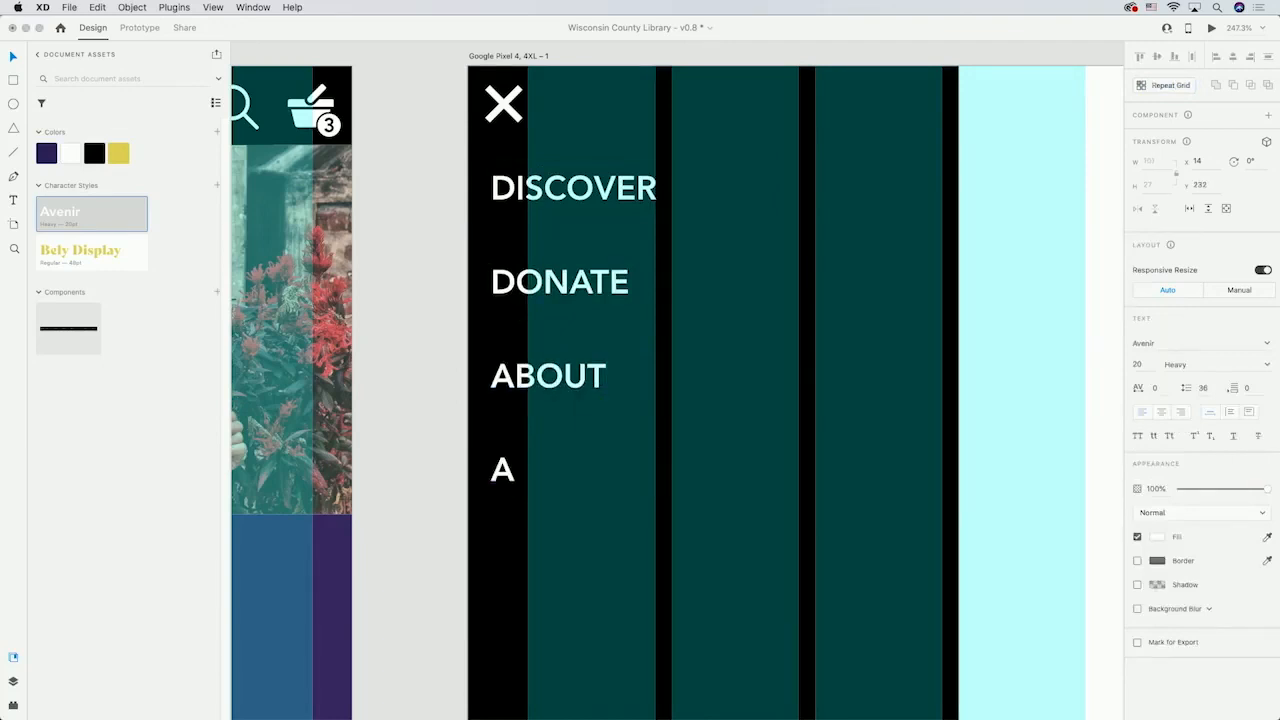
text(CCOUNT)
click(13, 56)
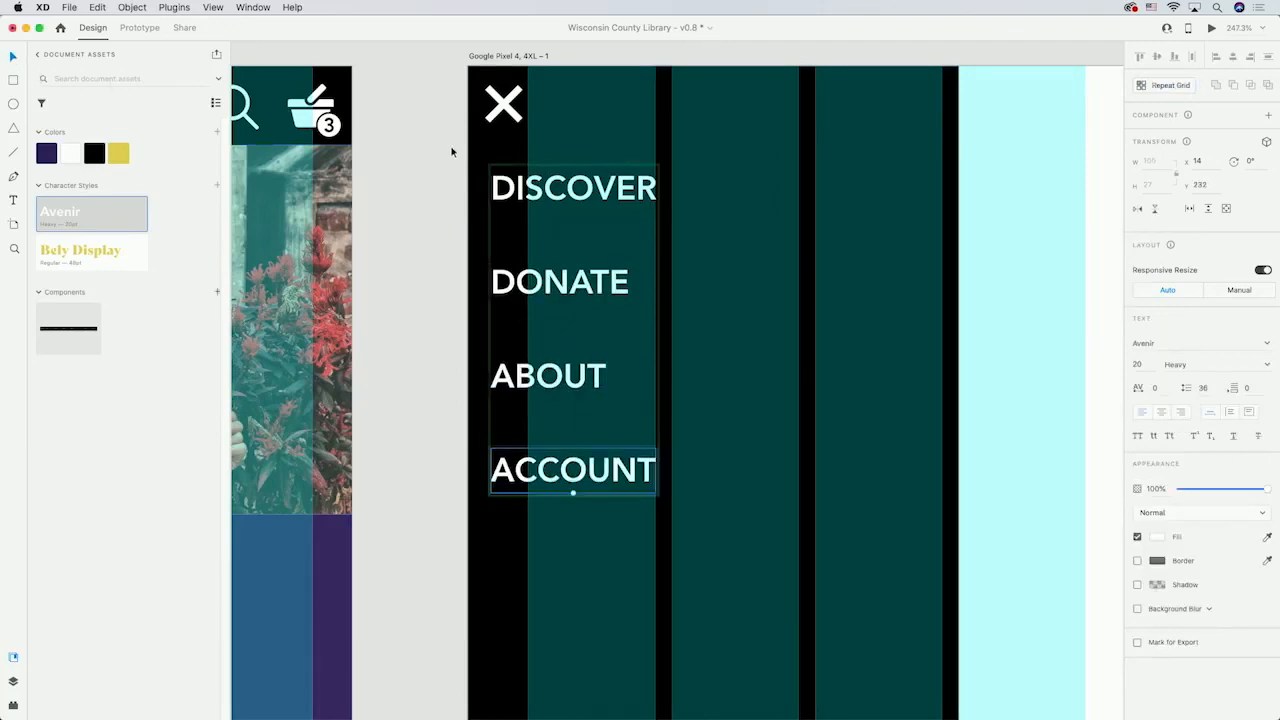
click(452, 152)
Copy the wcl logo and the Wisconsin County Library text from the mobile home page's footer into the lower-left corner of the black menu panel
scroll(426, 265, down, 5)
scroll(425, 262, down, 10)
click(386, 291)
double_click(386, 291)
shift+click(444, 290)
scroll(724, 175, up, 10)
scroll(724, 175, right, 3)
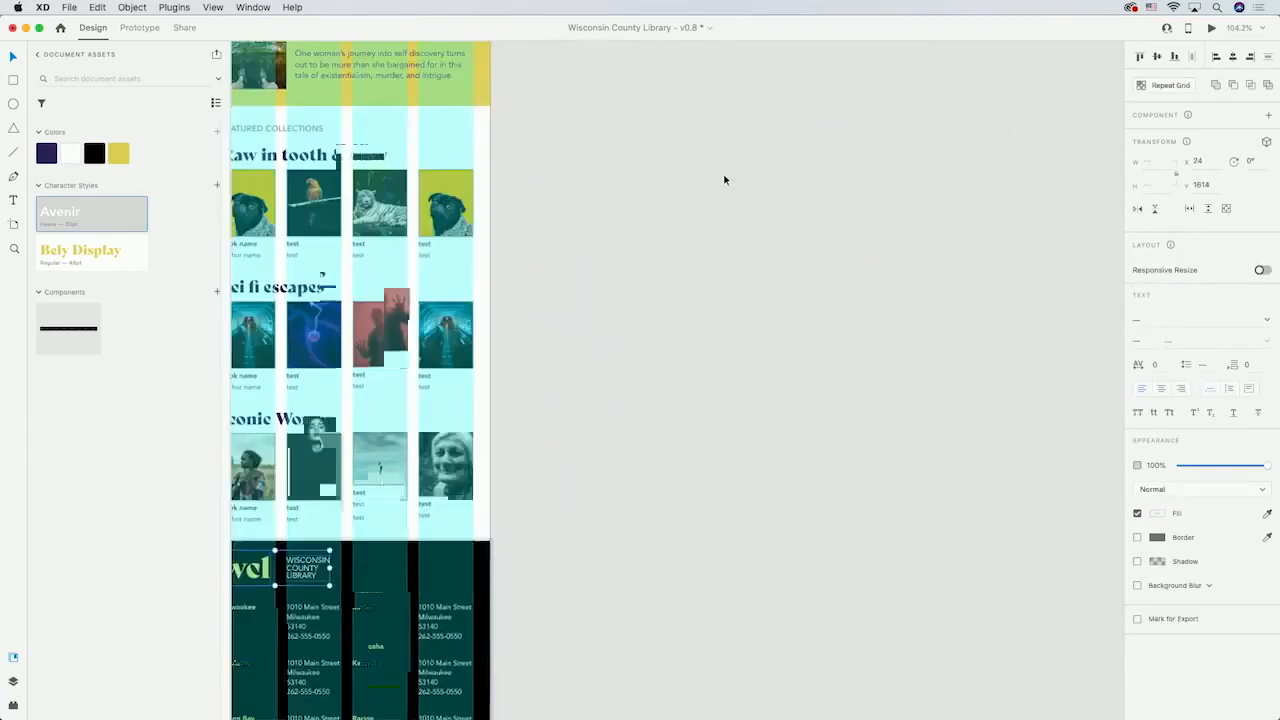
click(584, 382)
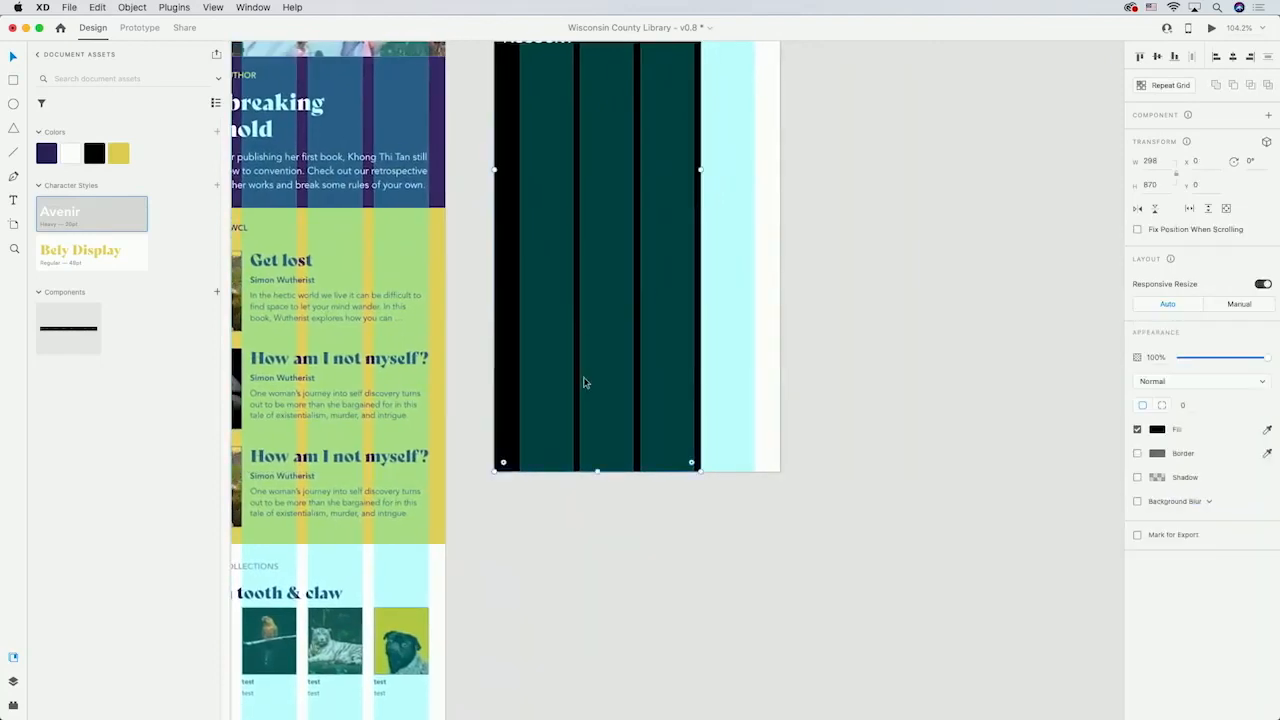
key(super+v)
drag(609, 289, 536, 448)
scroll(565, 513, up, 4)
scroll(565, 513, right, 1)
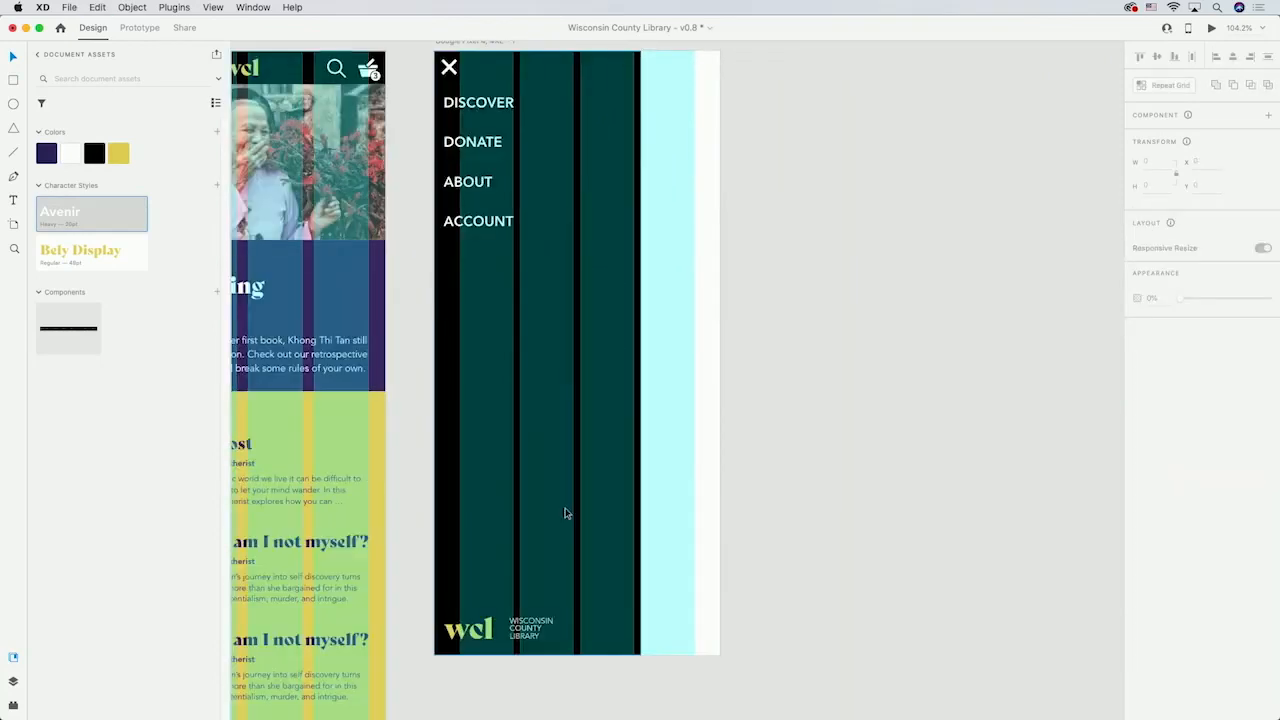